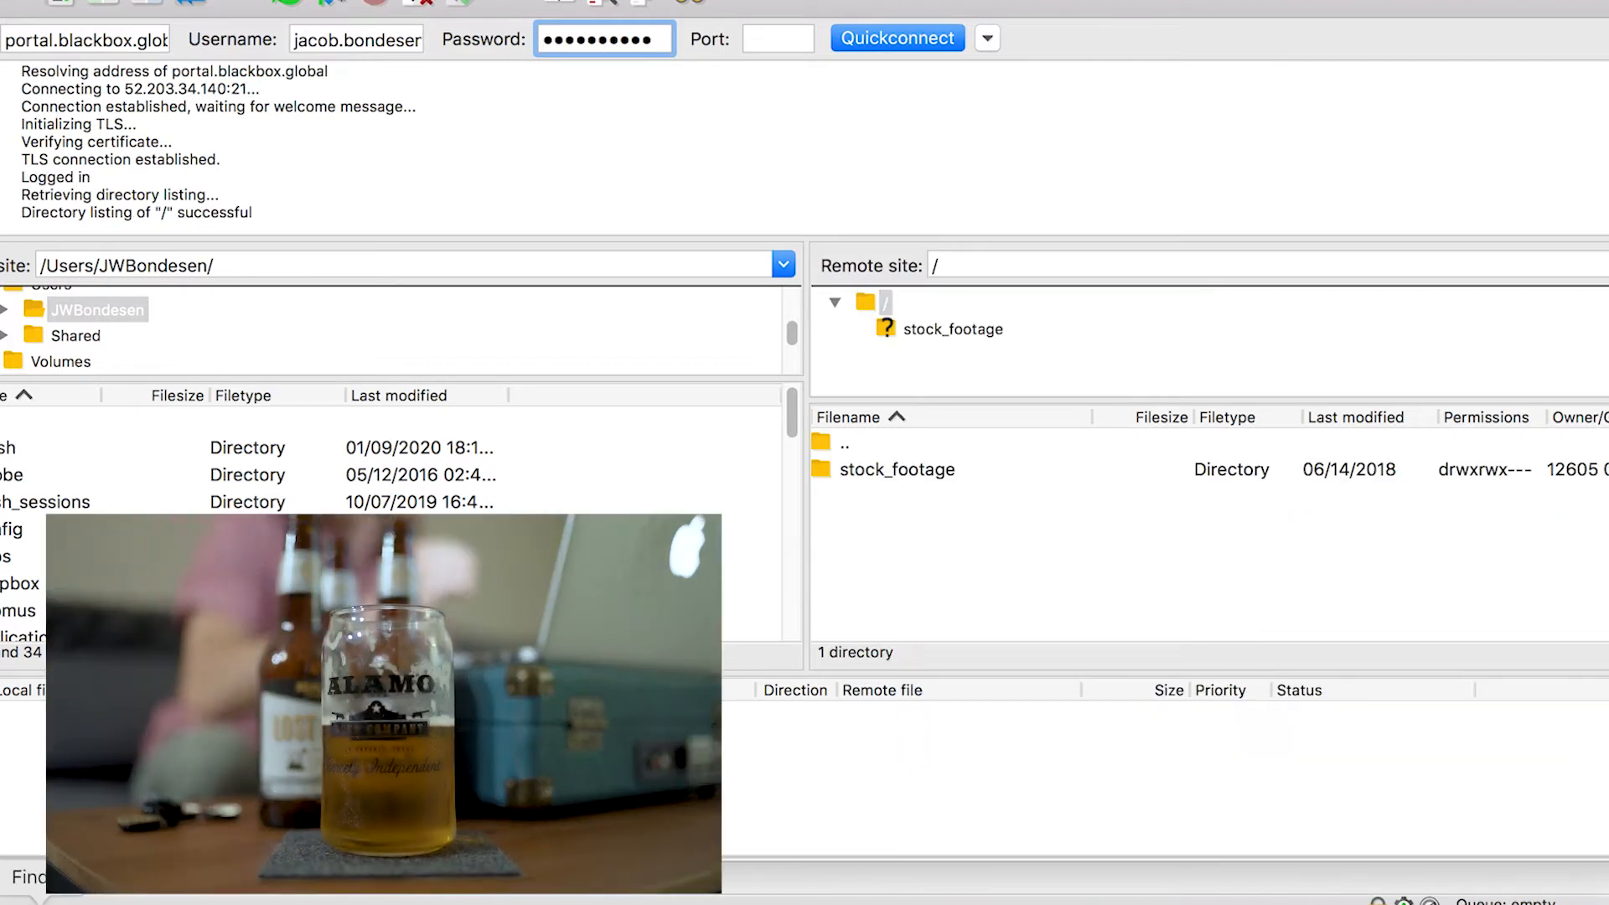
Switch to the Finder window of the BLACKBOX folder and browse the clips in its Movies folder
{"action": "key", "text": "F11"}
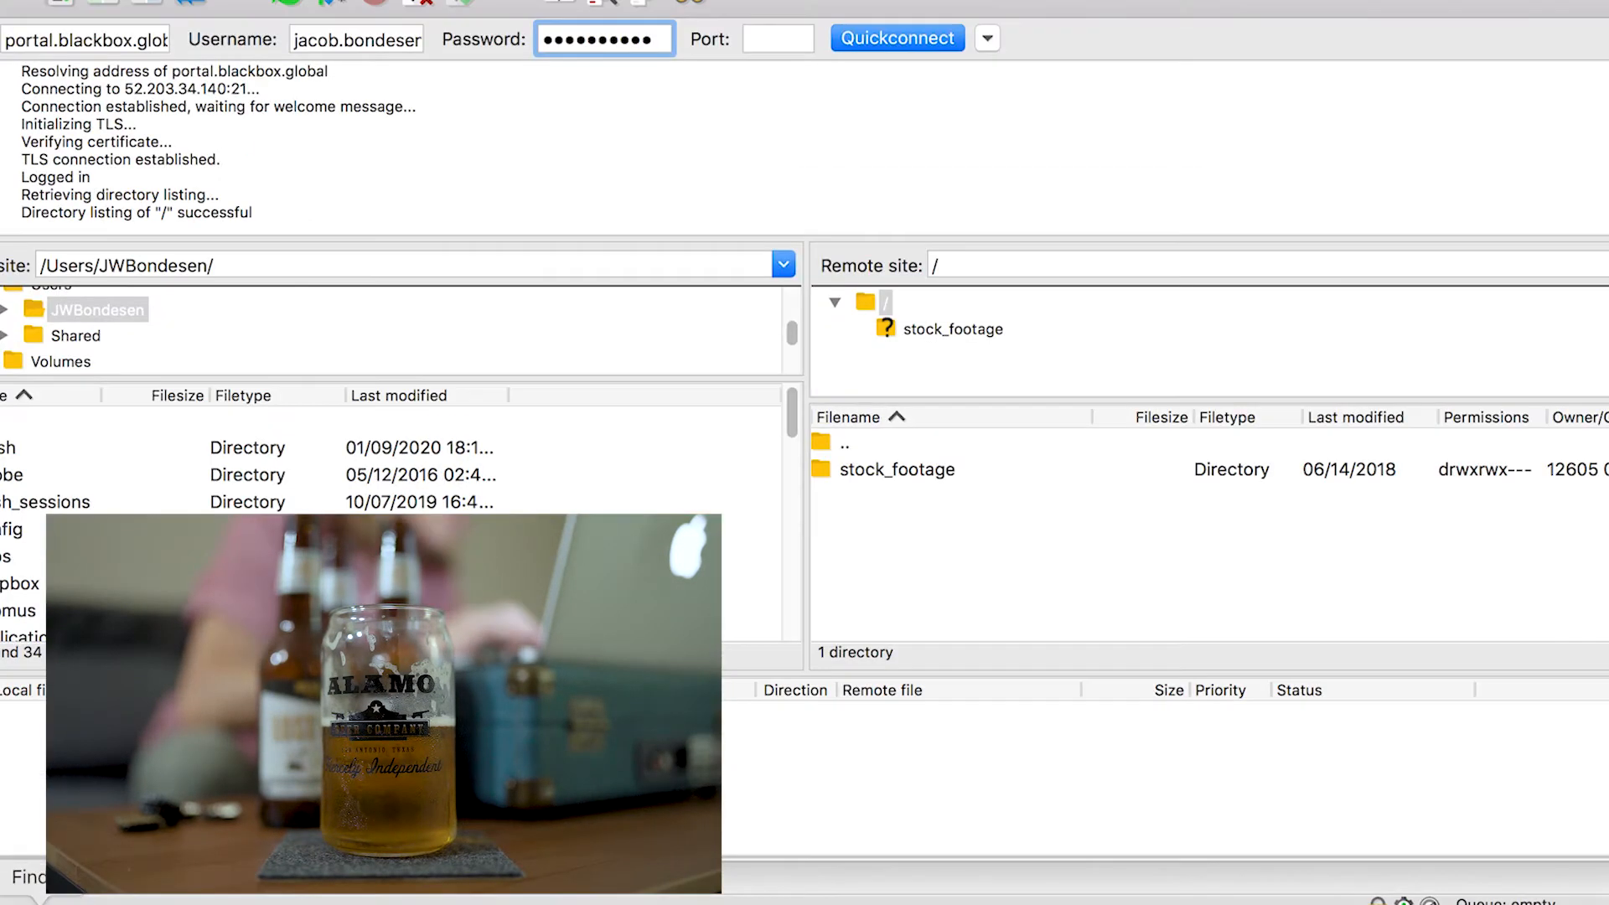
{"action": "key", "text": "super+Tab"}
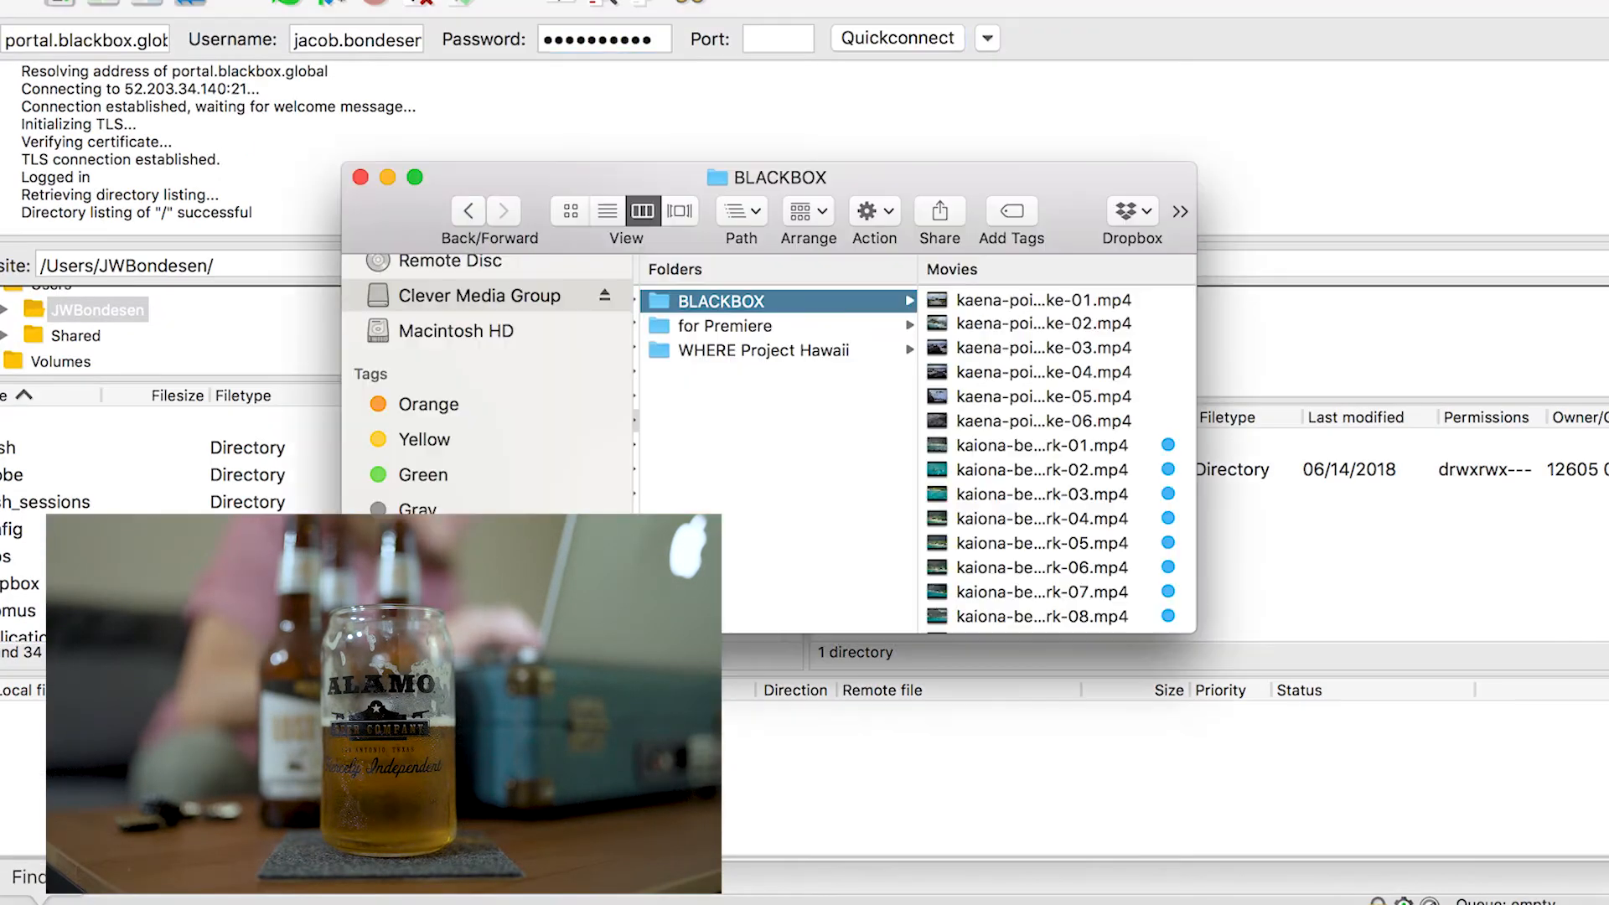
{"action": "left_click_drag", "start_coordinate": [768, 175], "coordinate": [1208, 94]}
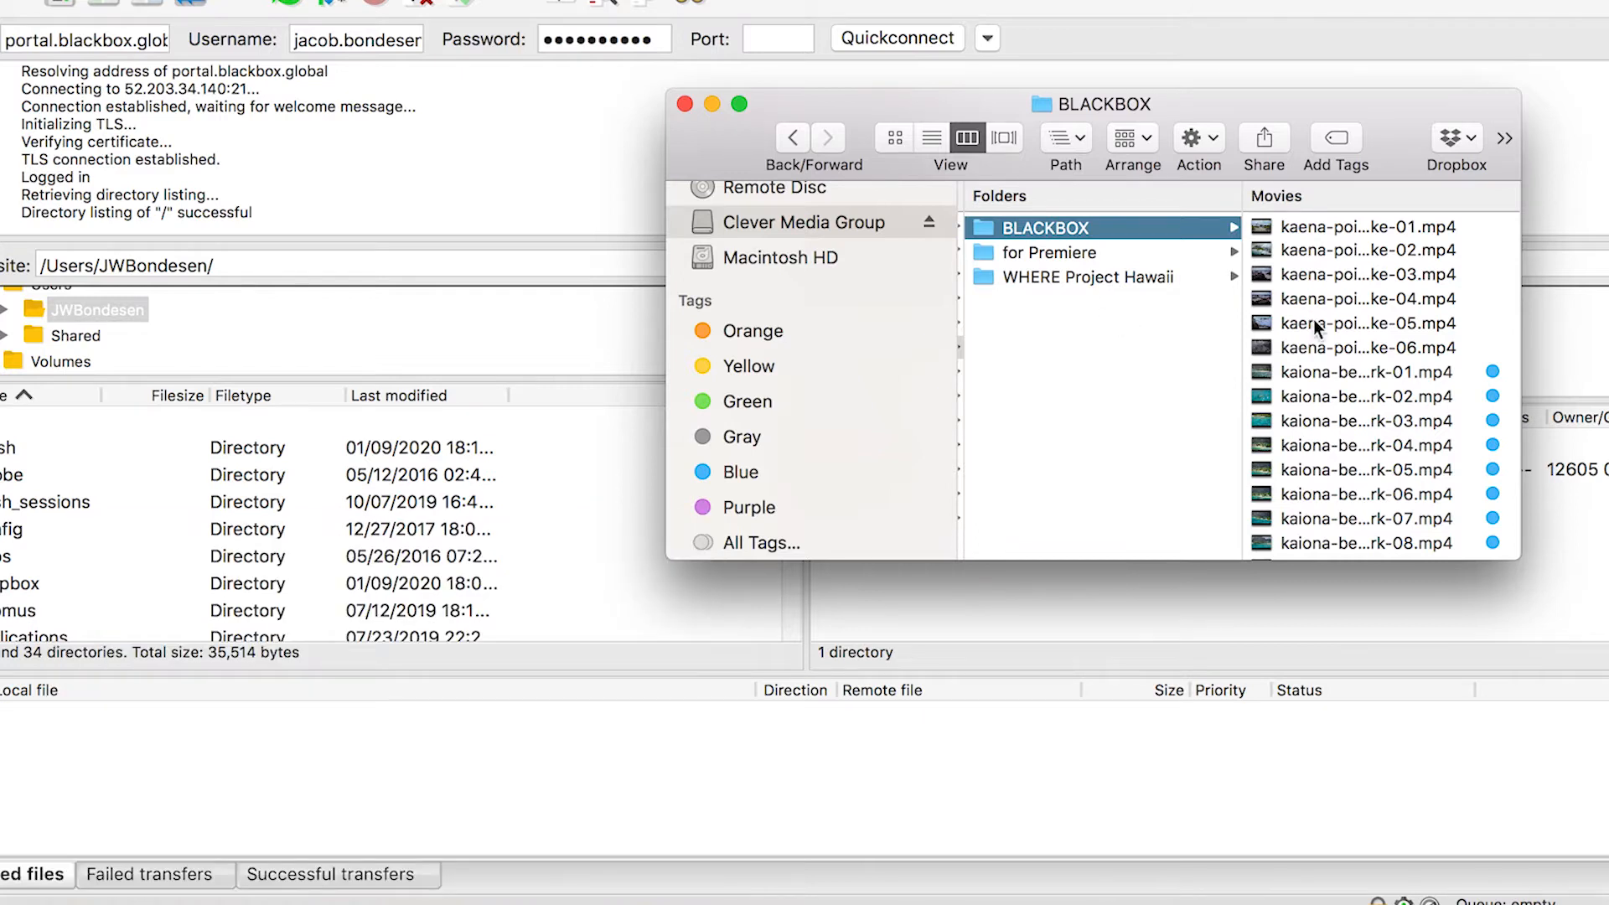
{"action": "scroll", "coordinate": [1314, 320], "scroll_direction": "down", "scroll_amount": 5}
{"action": "scroll", "coordinate": [1314, 320], "scroll_direction": "up", "scroll_amount": 5}
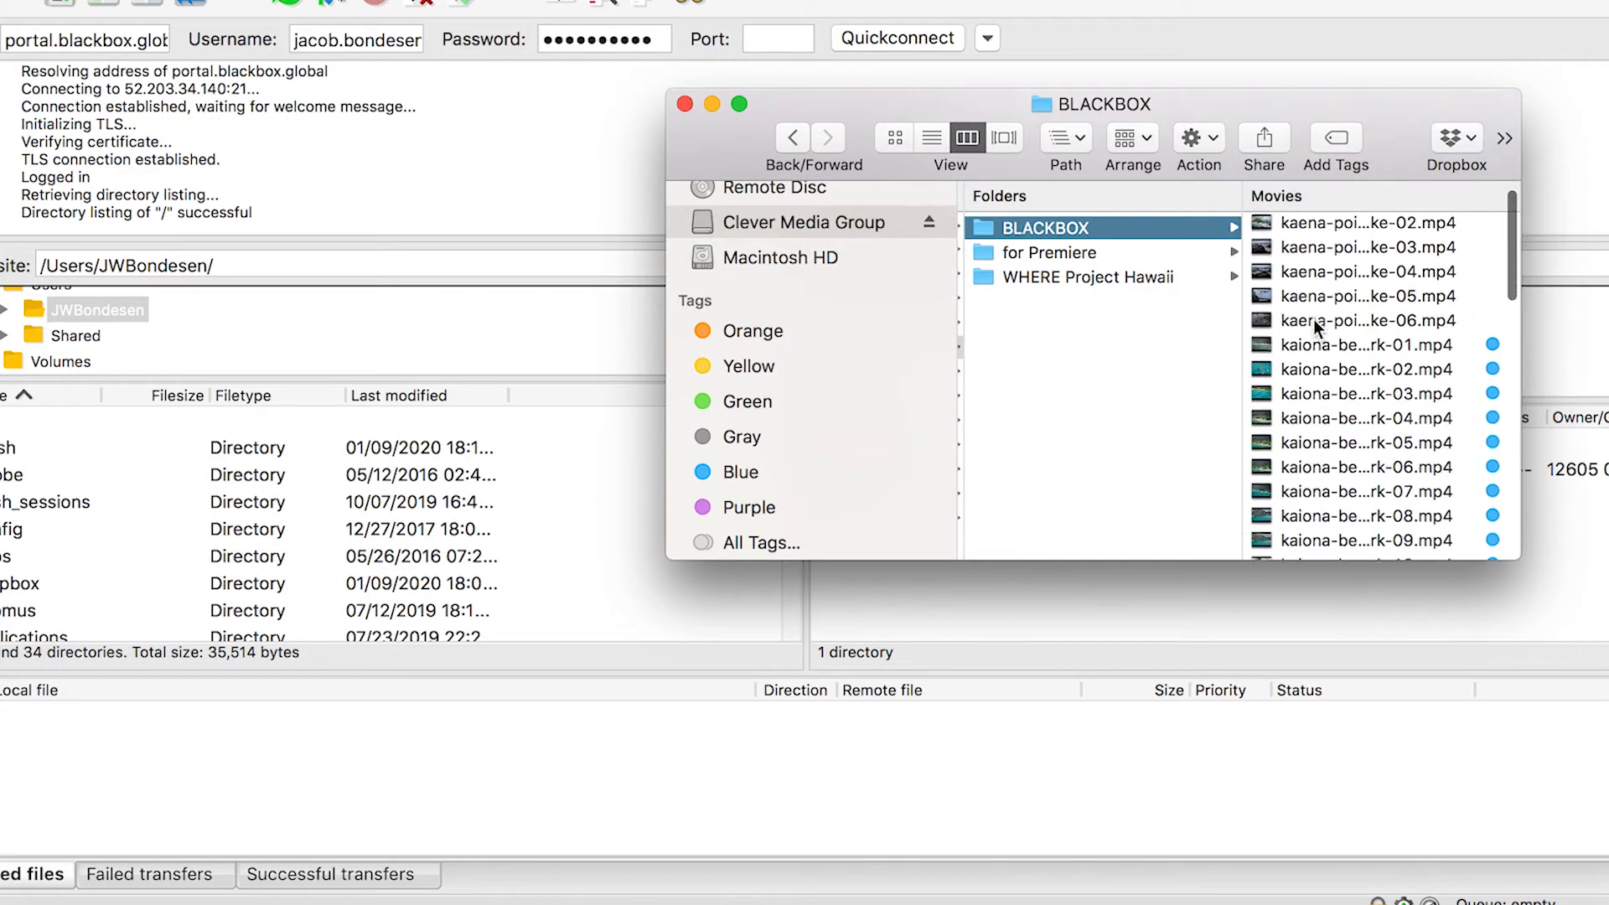
{"action": "scroll", "coordinate": [1315, 322], "scroll_direction": "down", "scroll_amount": 10}
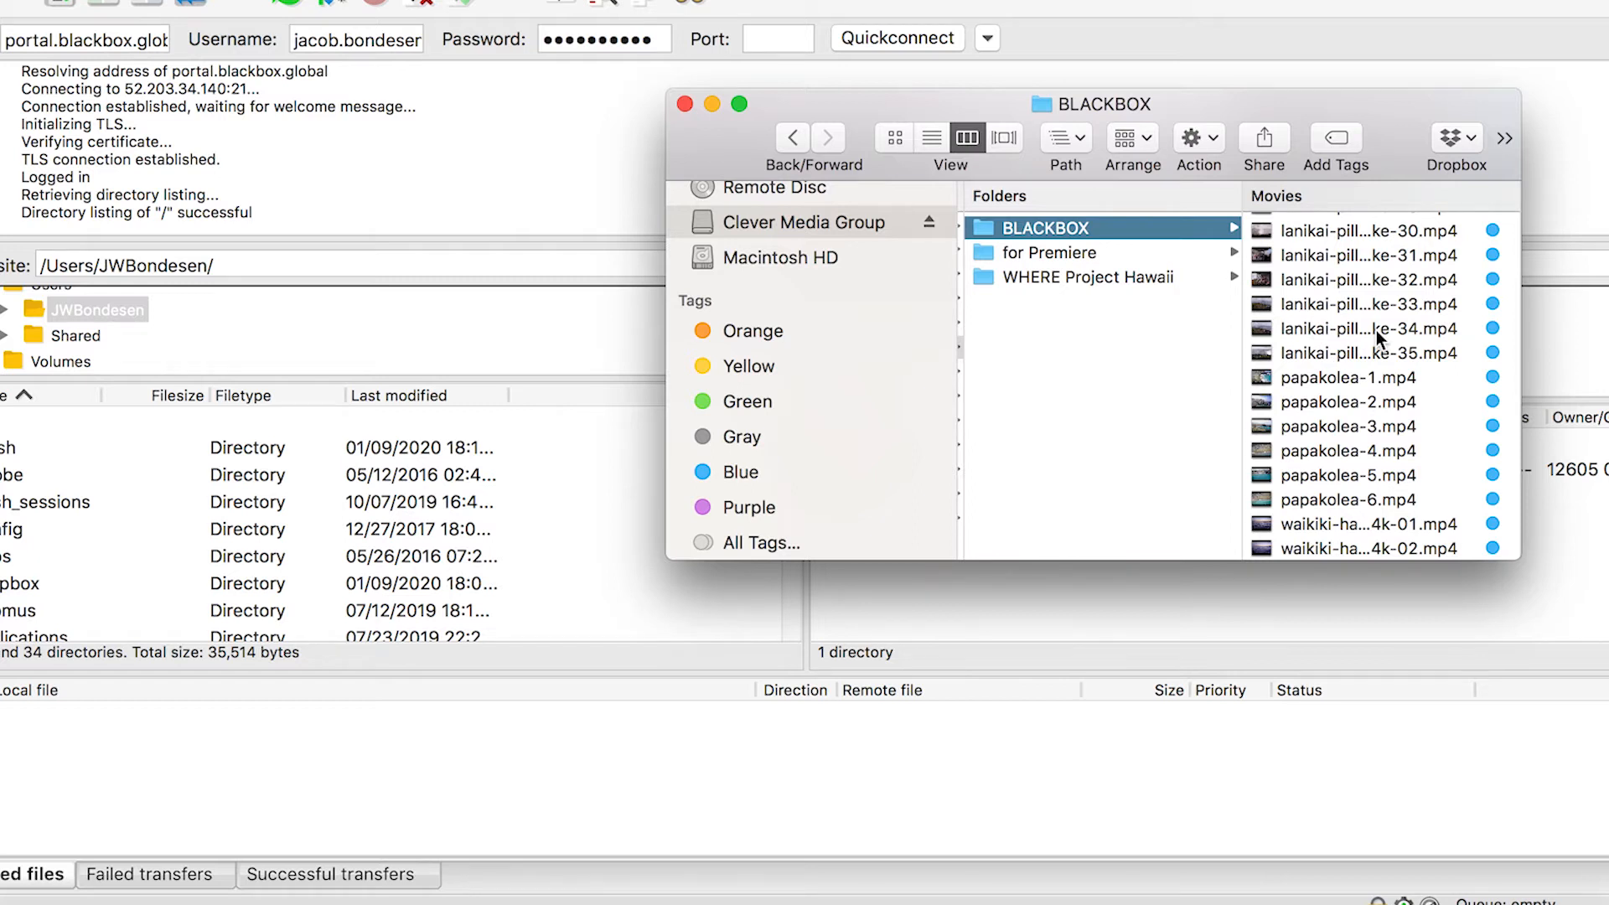
{"action": "scroll", "coordinate": [1377, 331], "scroll_direction": "up", "scroll_amount": 10}
{"action": "scroll", "coordinate": [1431, 295], "scroll_direction": "up", "scroll_amount": 5}
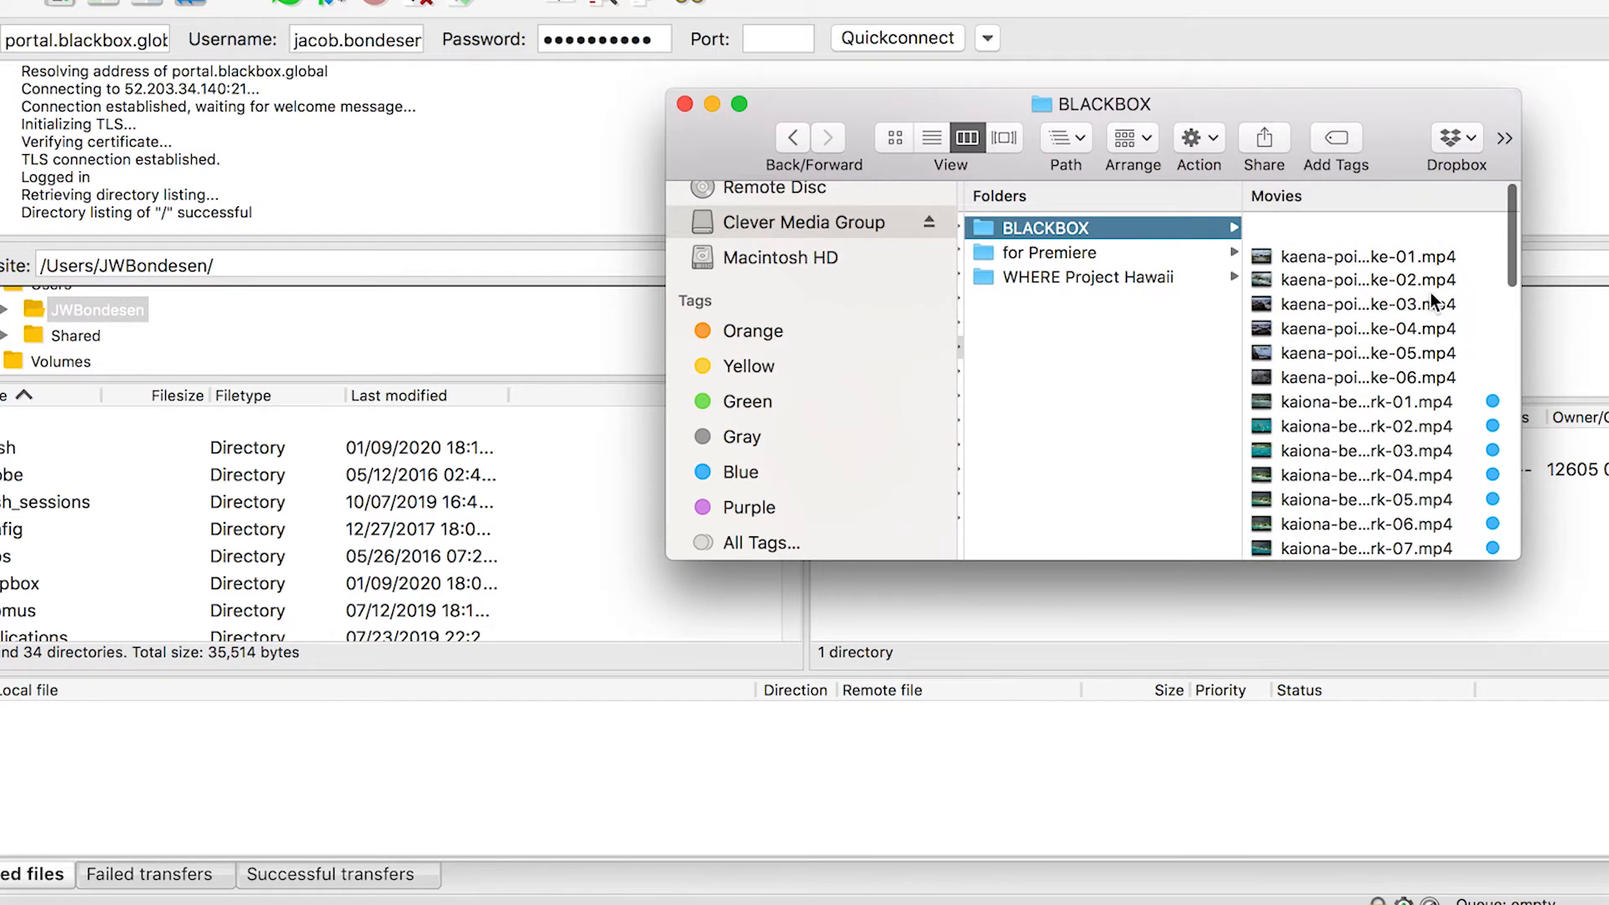
Select the six kaena-point-hike clips, 01 through 06, in the Movies list
{"action": "left_click", "coordinate": [1450, 354]}
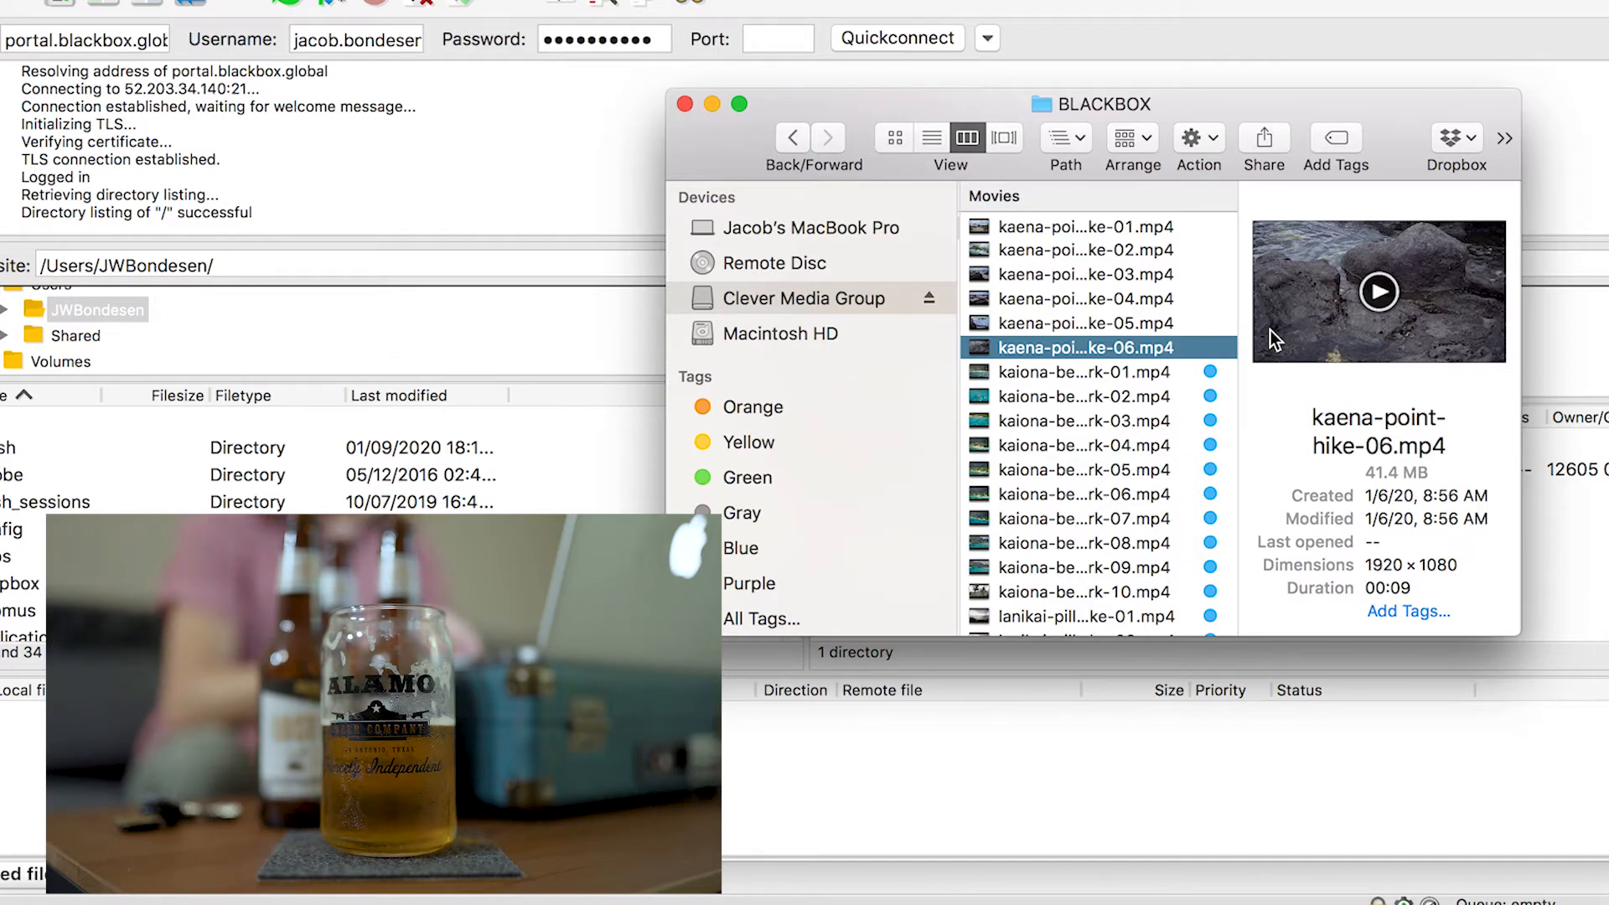
{"action": "key", "text": "Up"}
{"action": "key", "text": "Up"}
{"action": "key", "text": "Up"}
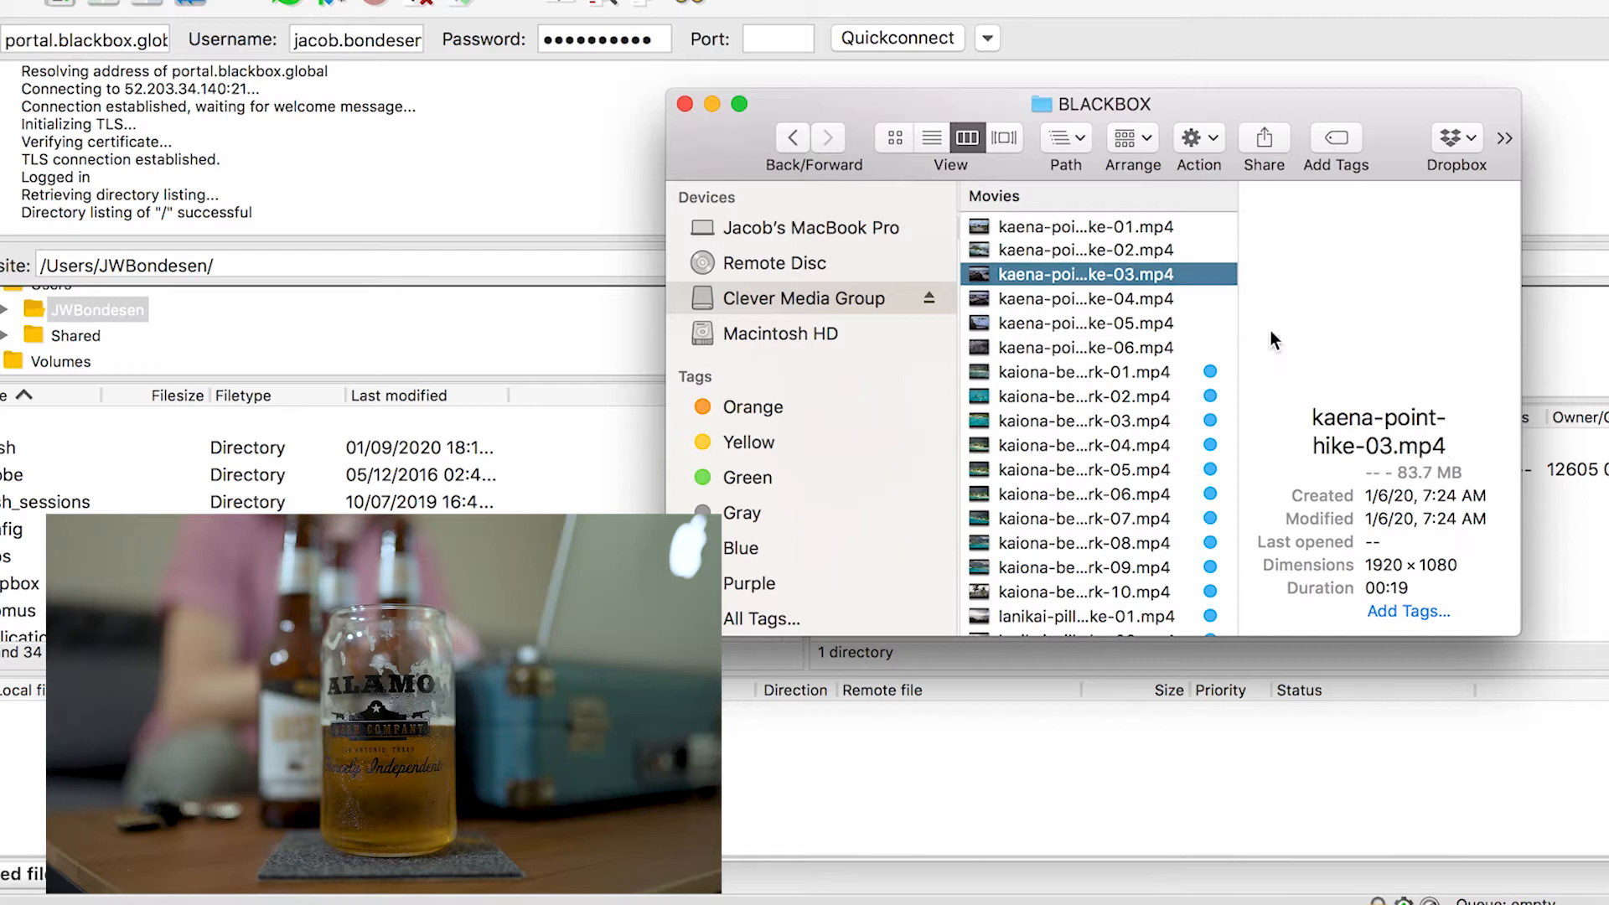
{"action": "key", "text": "Up"}
{"action": "key", "text": "Up"}
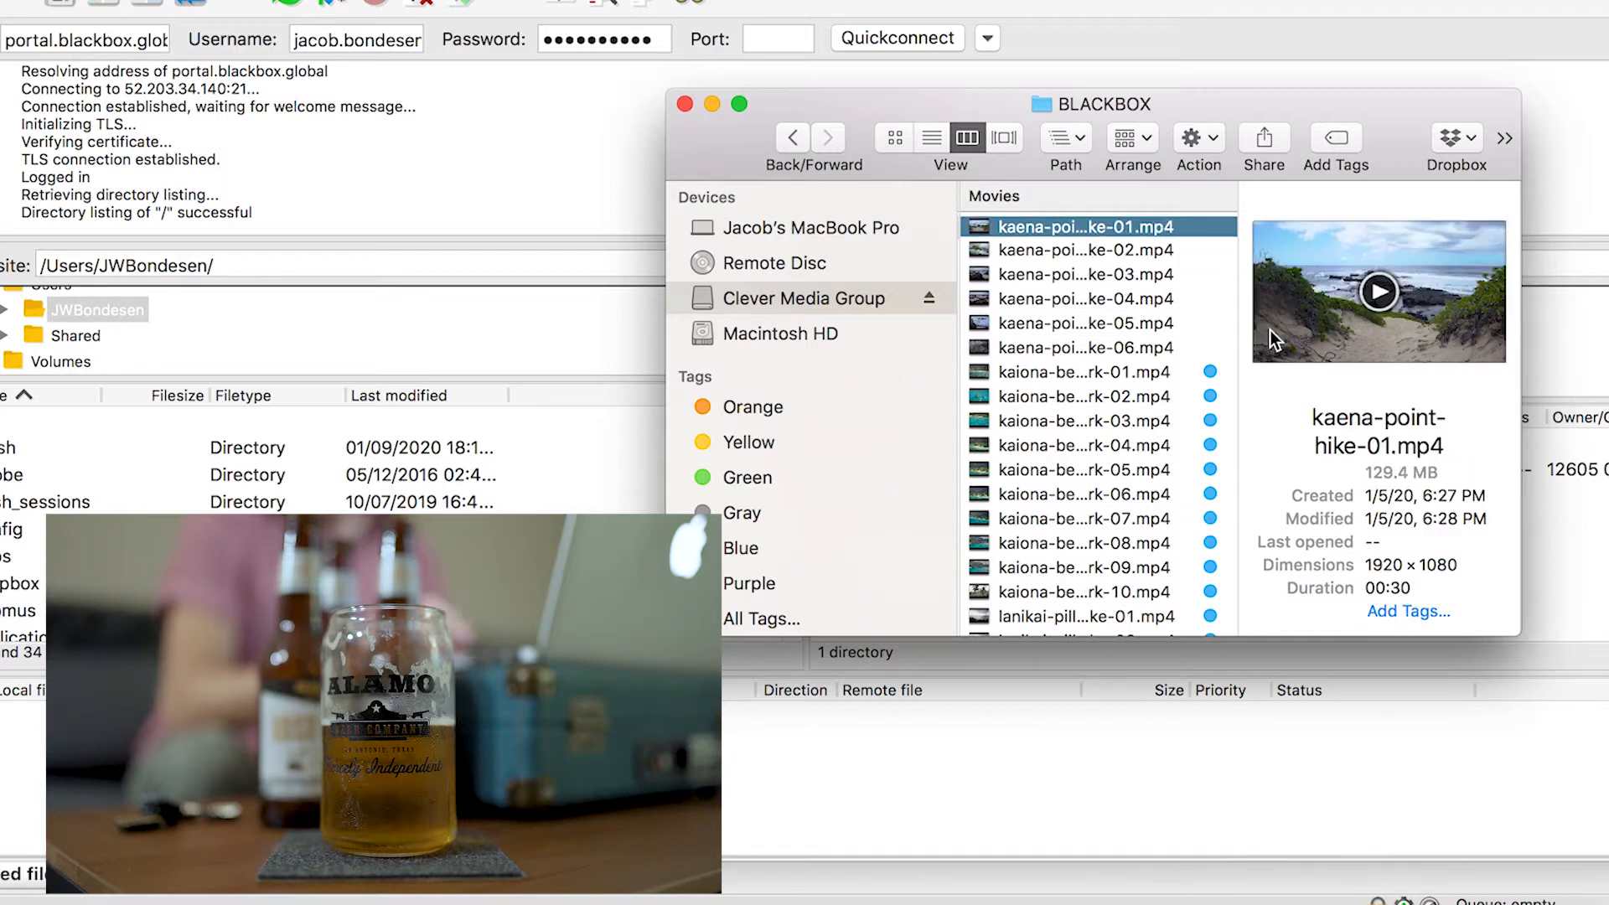
{"action": "left_click_drag", "start_coordinate": [1180, 101], "coordinate": [1252, 52]}
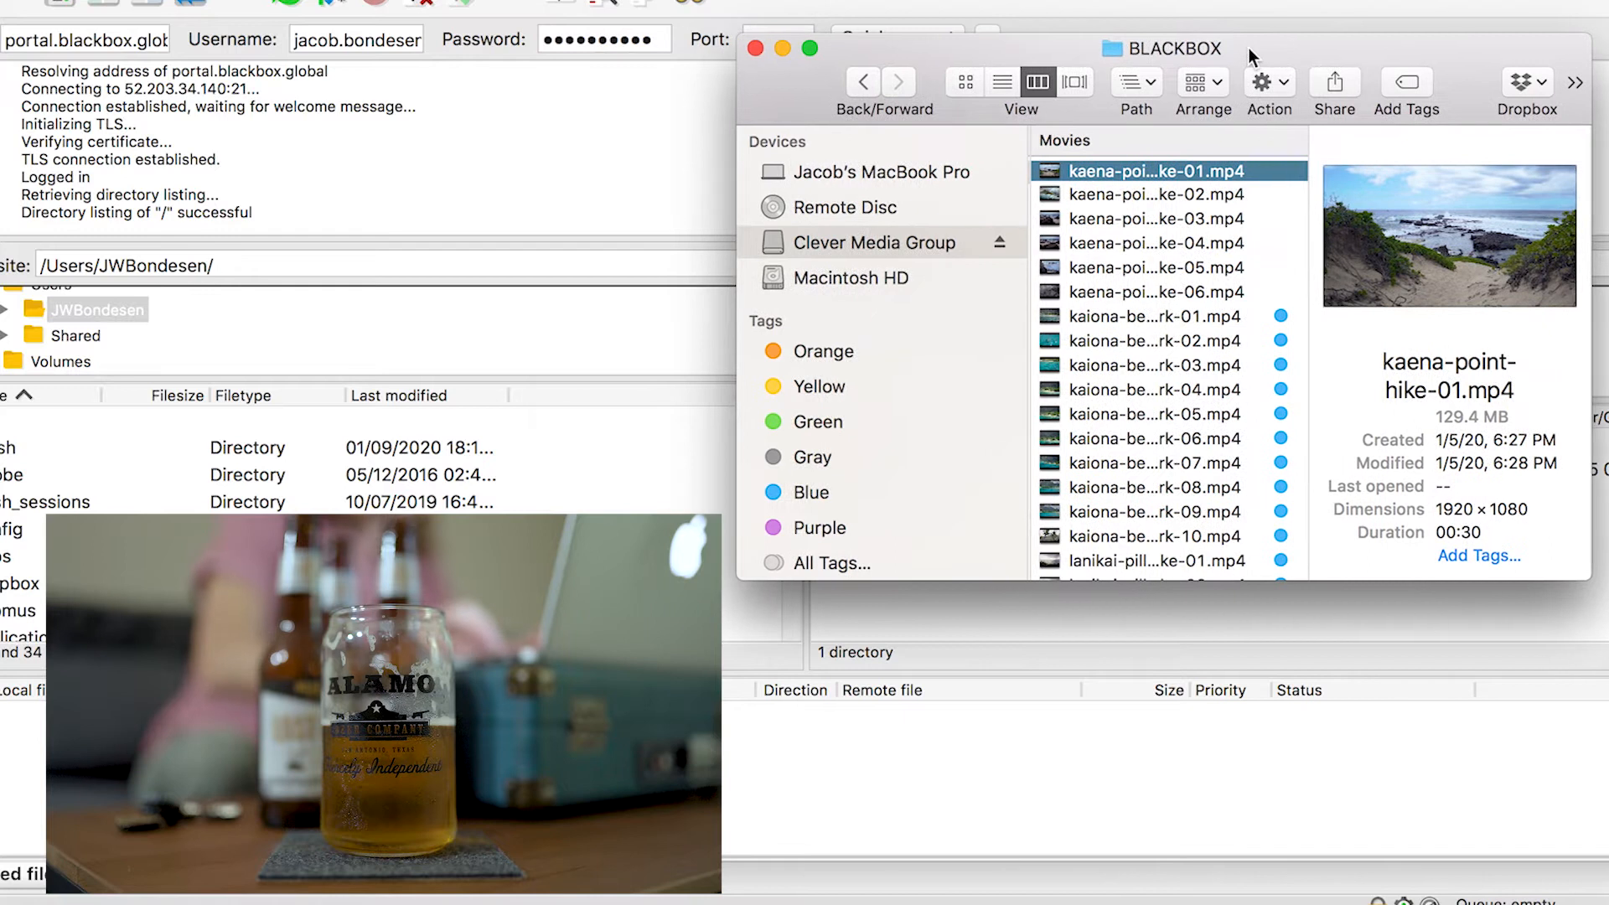
{"action": "left_click", "coordinate": [1211, 293], "text": "shift"}
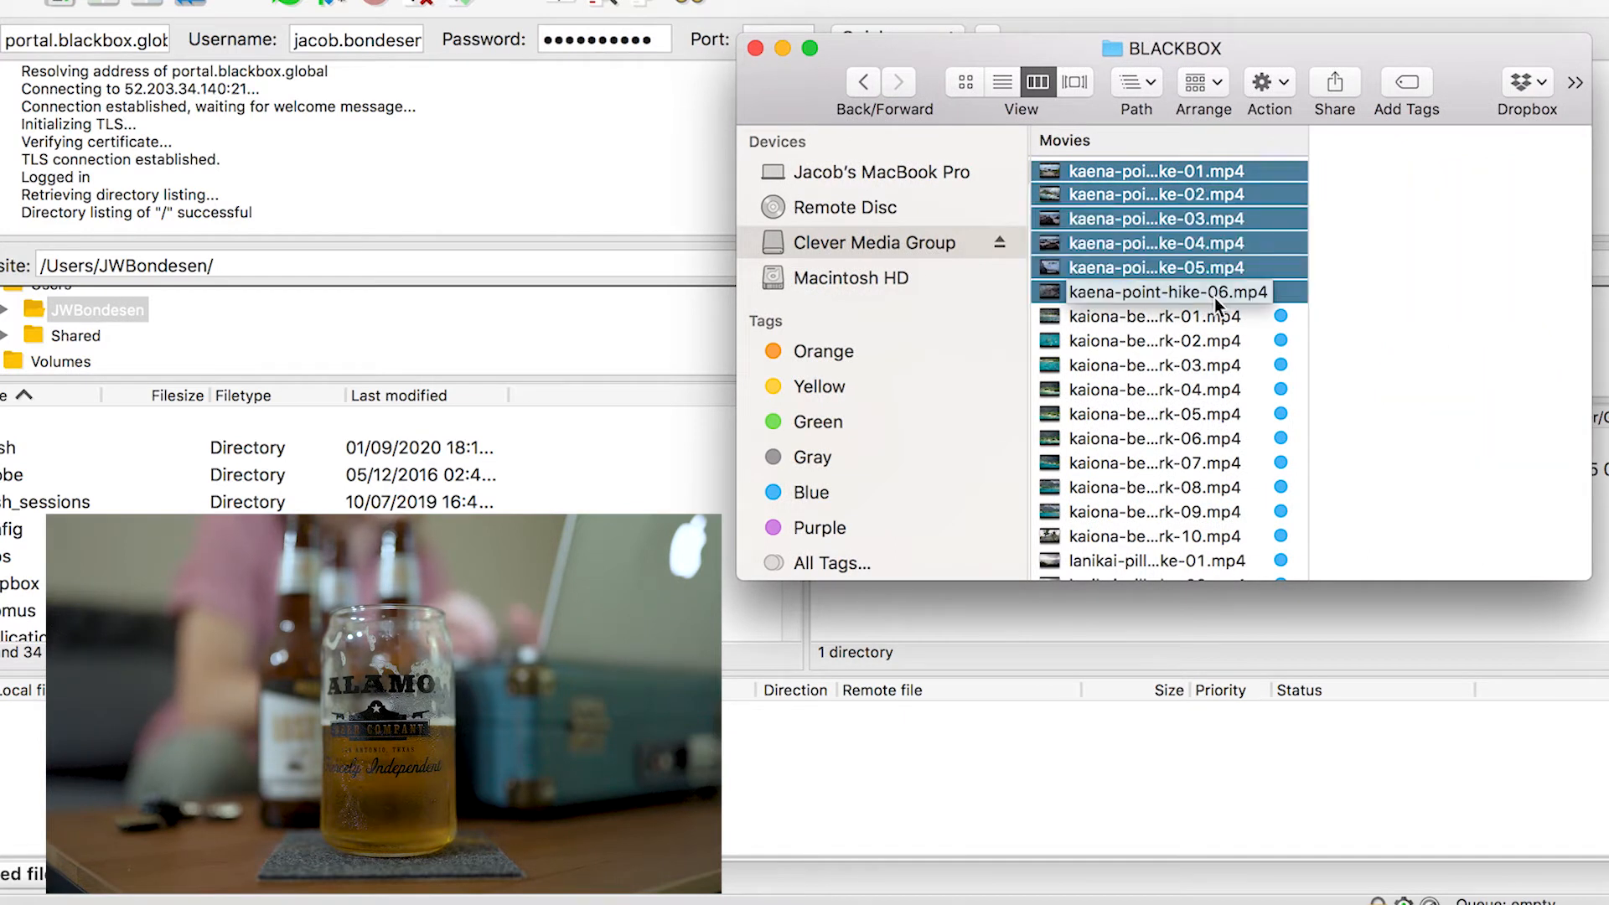
{"action": "scroll", "coordinate": [1096, 184], "scroll_direction": "up", "scroll_amount": 2}
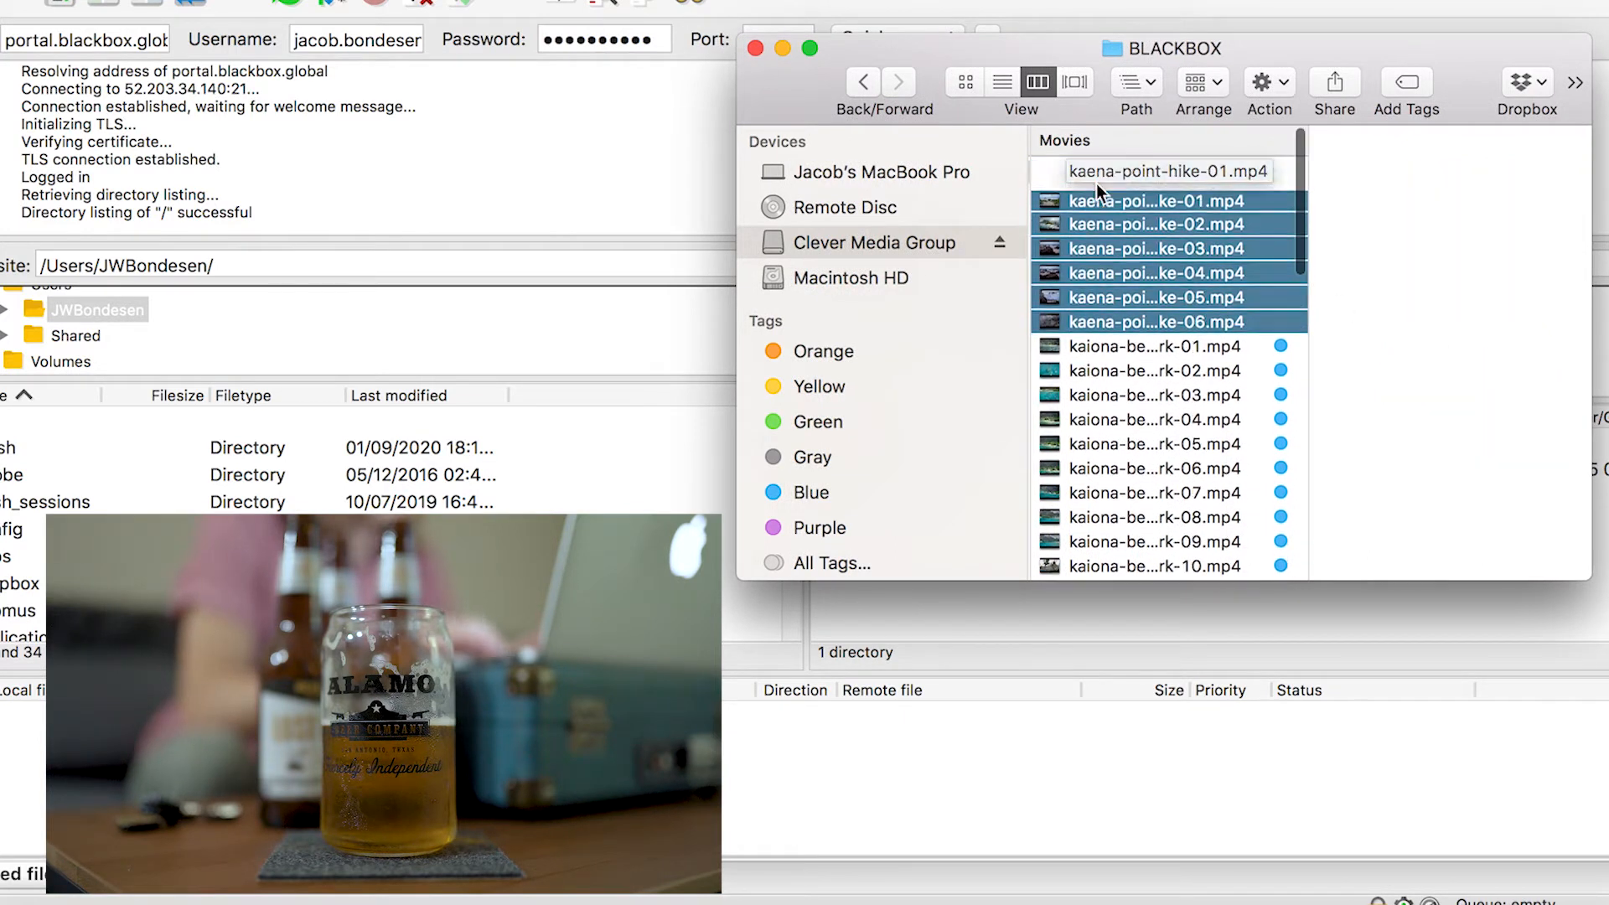
Queue the six selected clips for upload to the remote root folder and start processing the transfer queue
{"action": "left_click_drag", "start_coordinate": [1124, 171], "coordinate": [608, 804]}
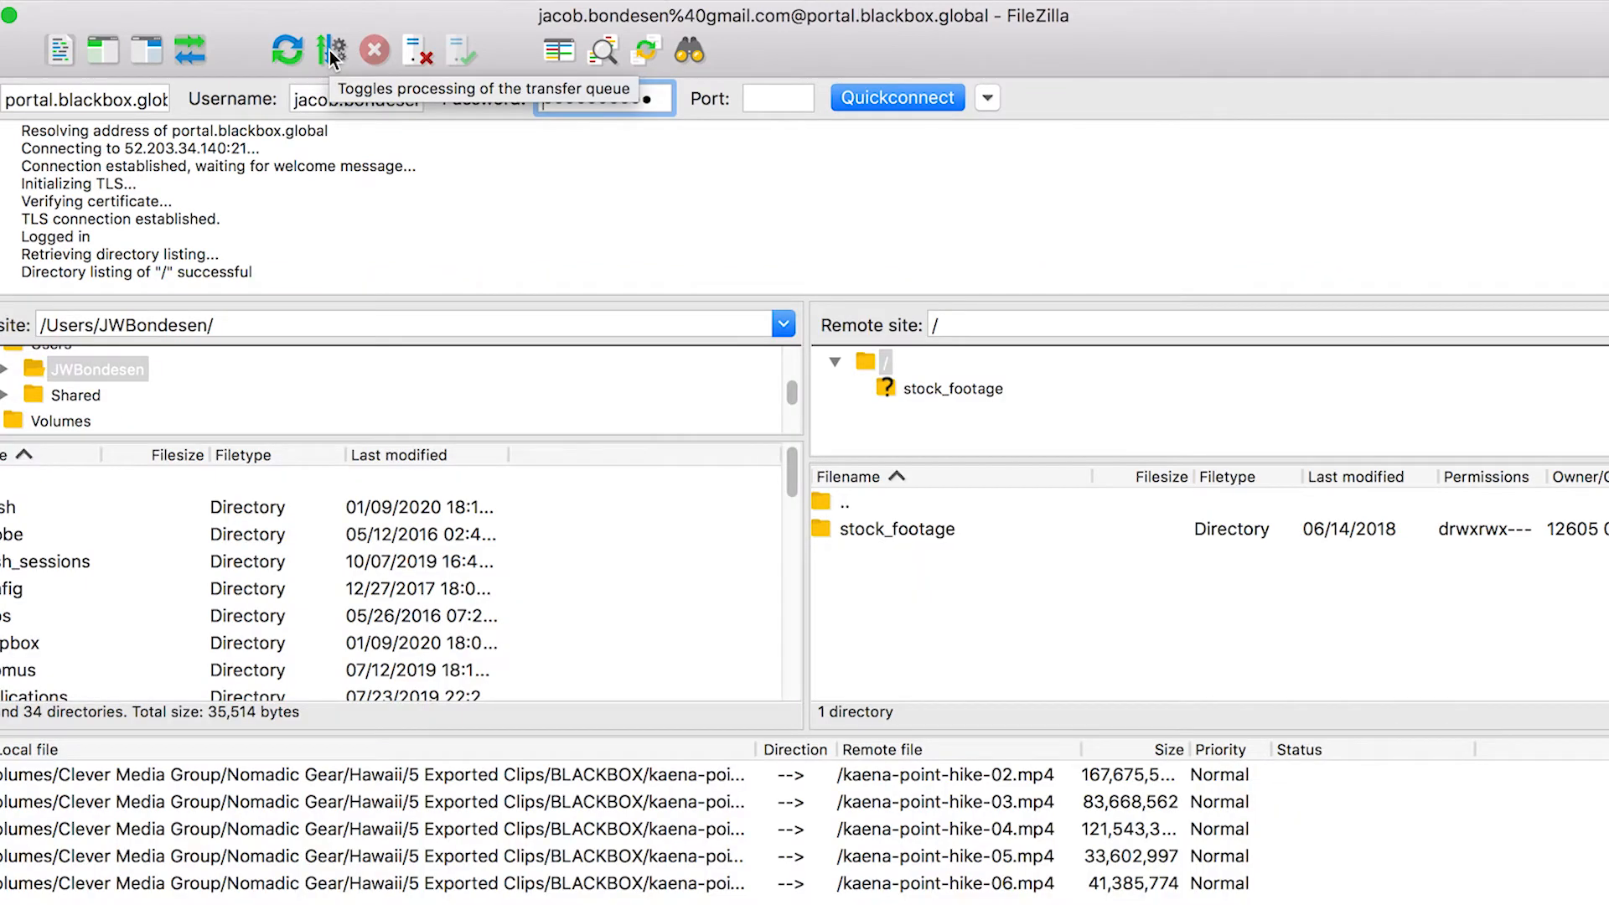
{"action": "left_click", "coordinate": [332, 55]}
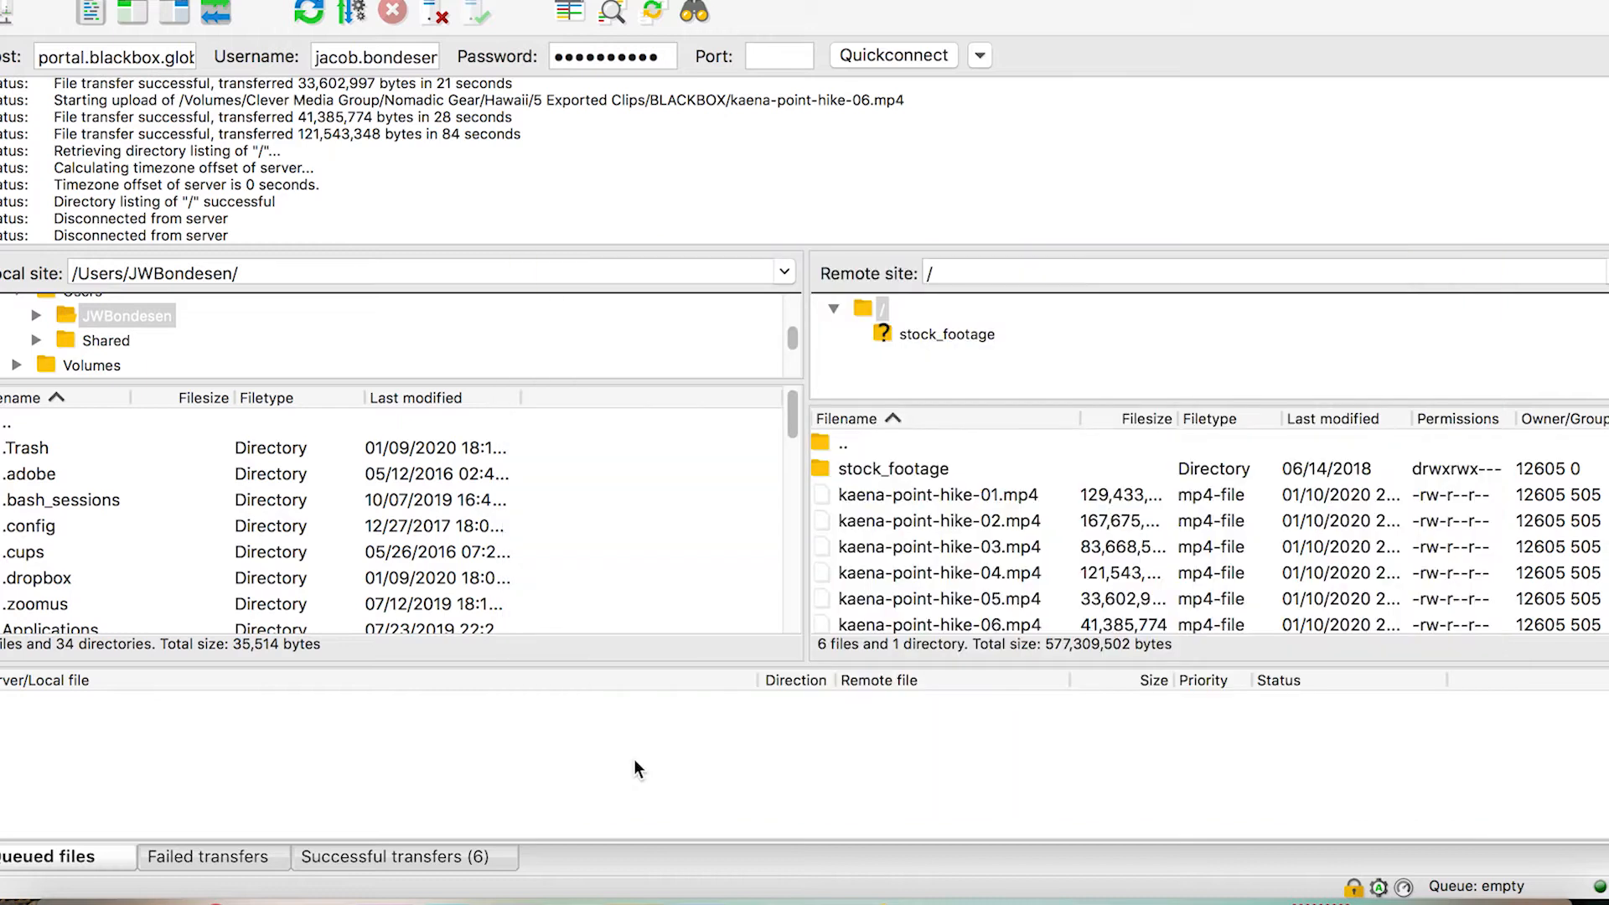
Disconnect from the server and quit FileZilla
{"action": "left_click", "coordinate": [773, 2]}
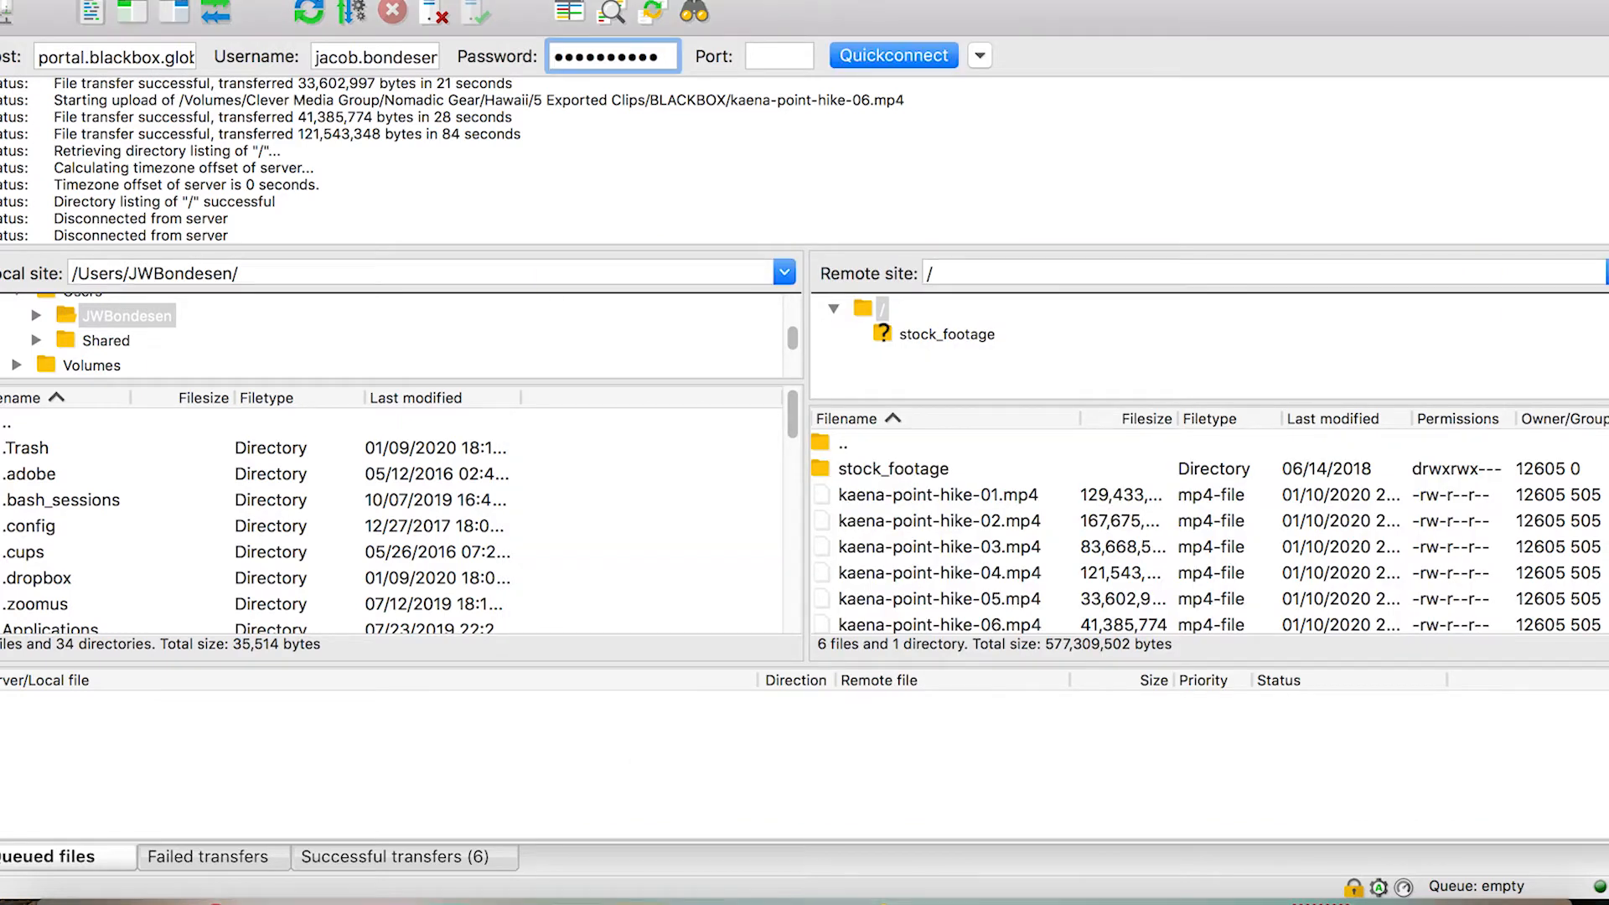
{"action": "left_click", "coordinate": [435, 0]}
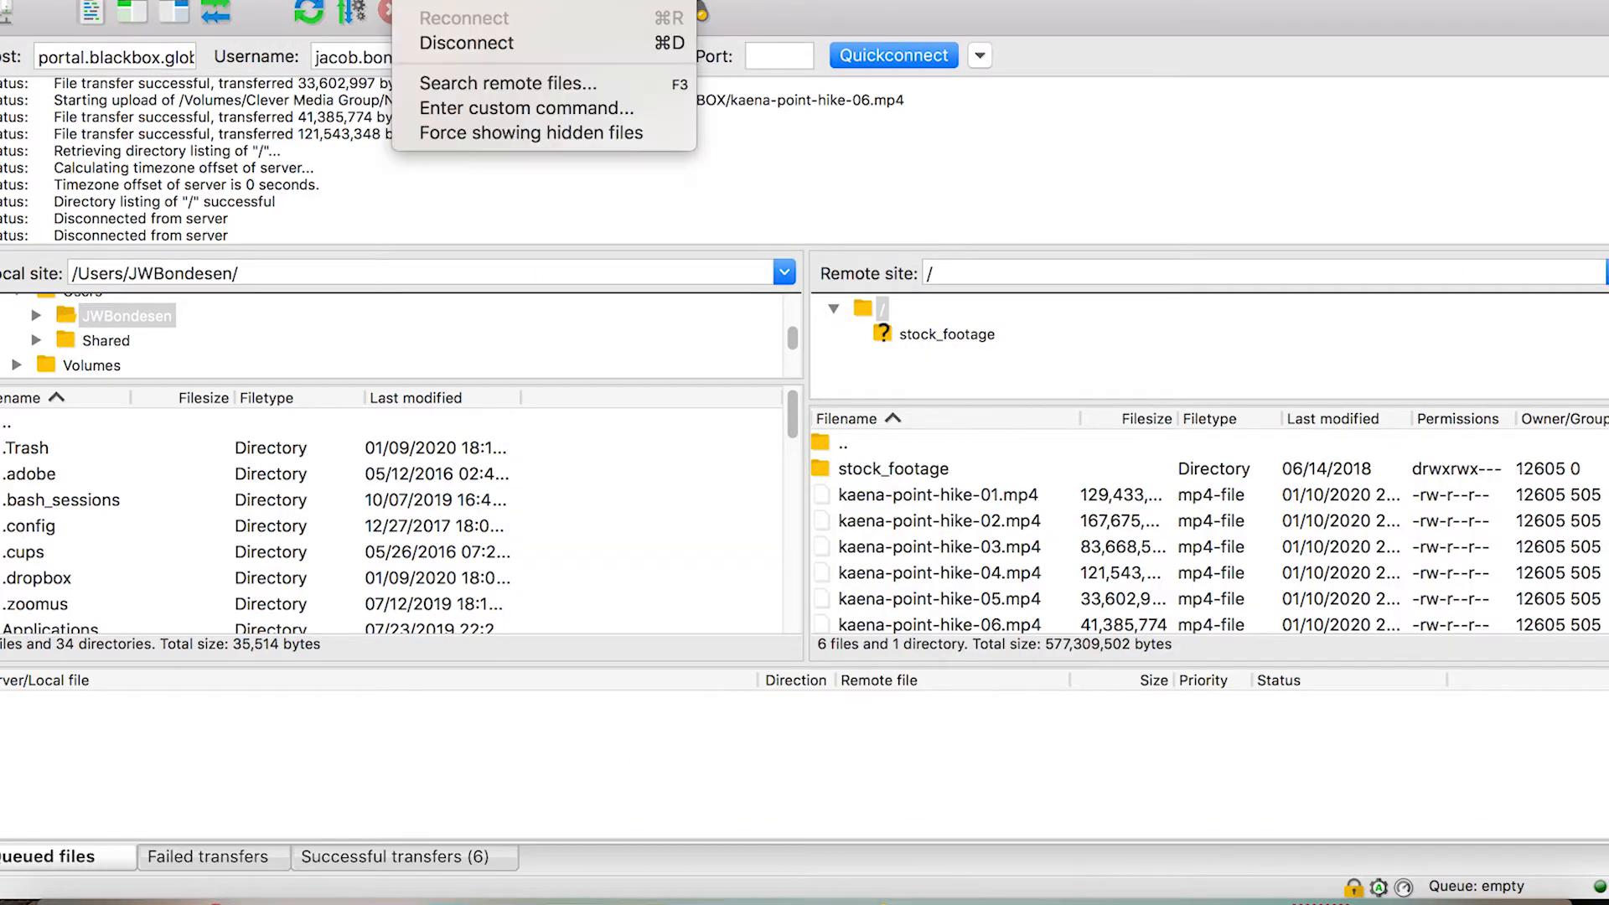
{"action": "left_click", "coordinate": [443, 44]}
{"action": "left_click", "coordinate": [70, 0]}
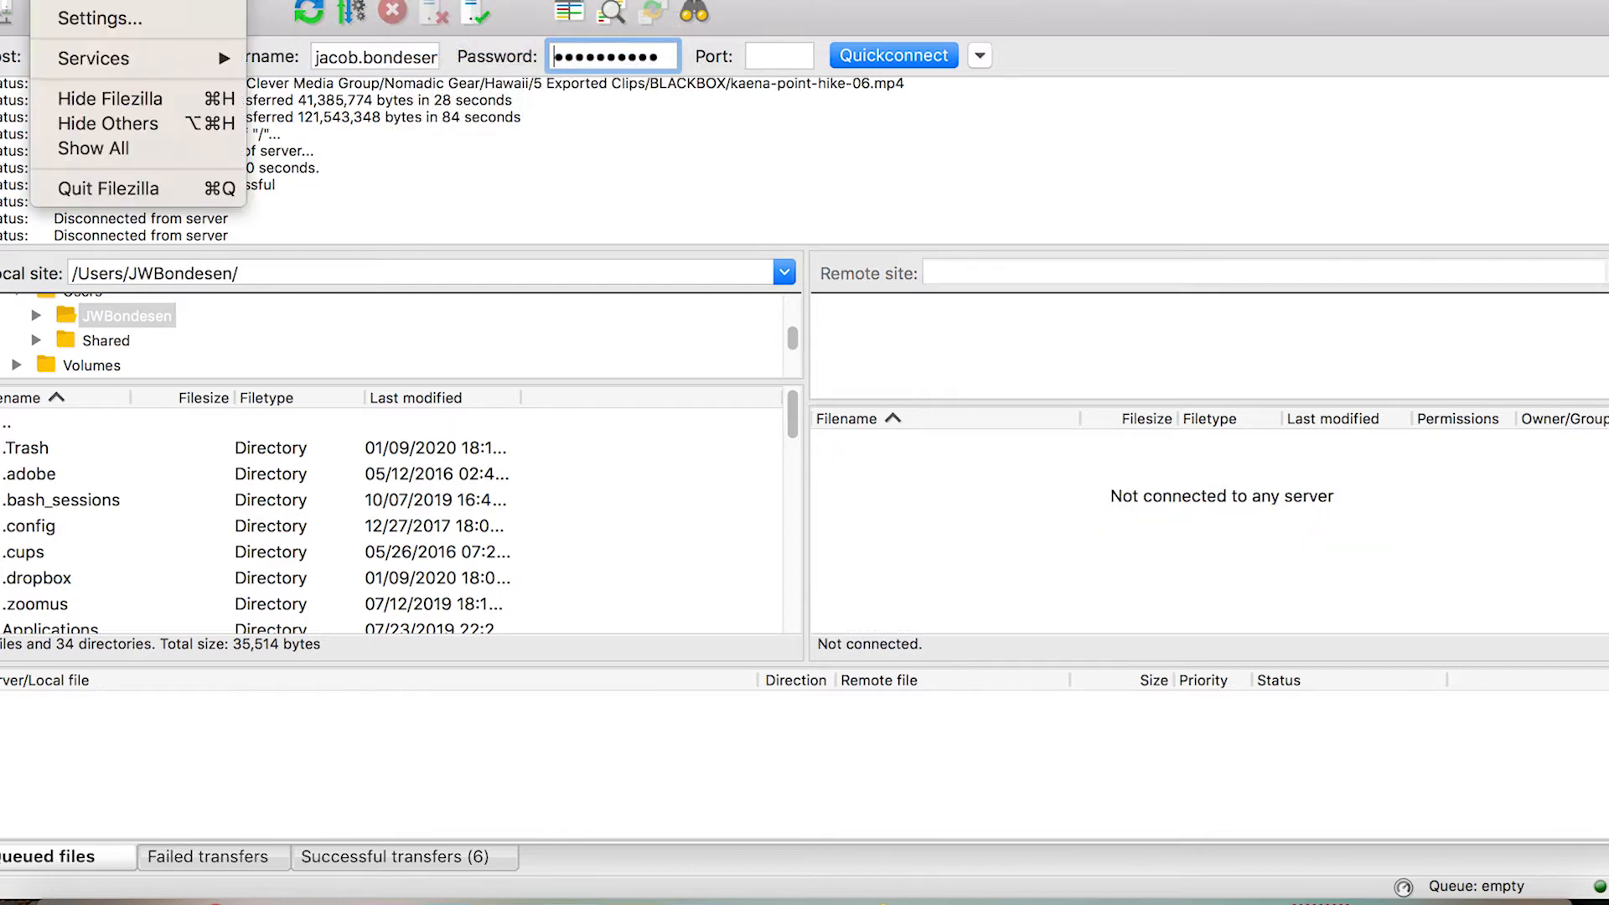
{"action": "left_click", "coordinate": [98, 189]}
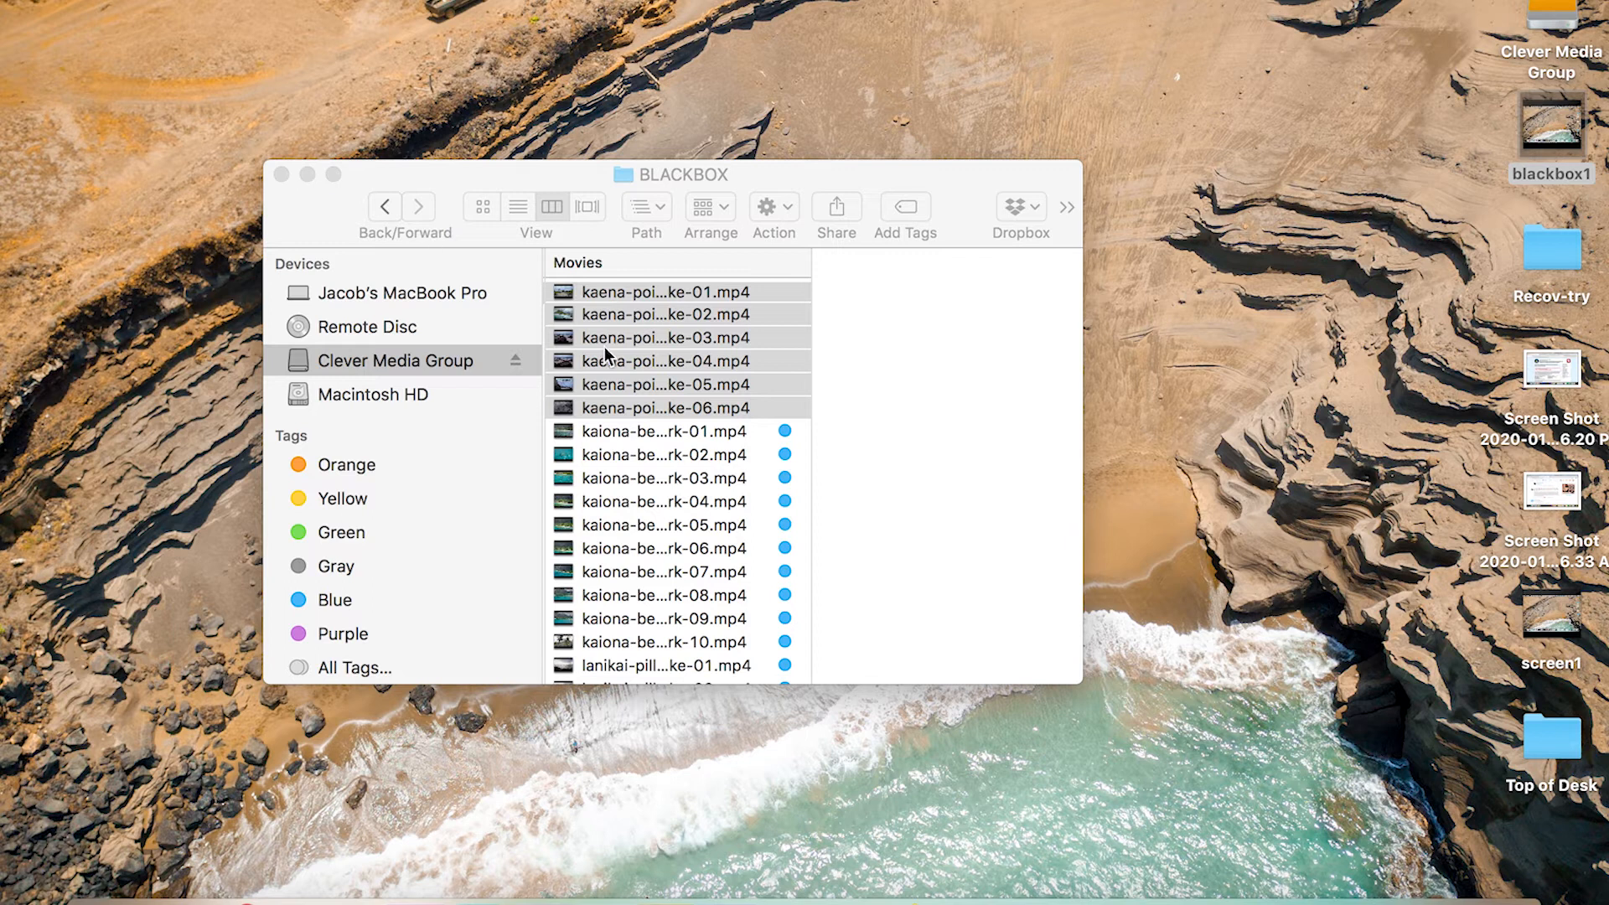
Tag the six uploaded kaena-point-hike clips blue and close the Finder window
{"action": "right_click", "coordinate": [626, 290]}
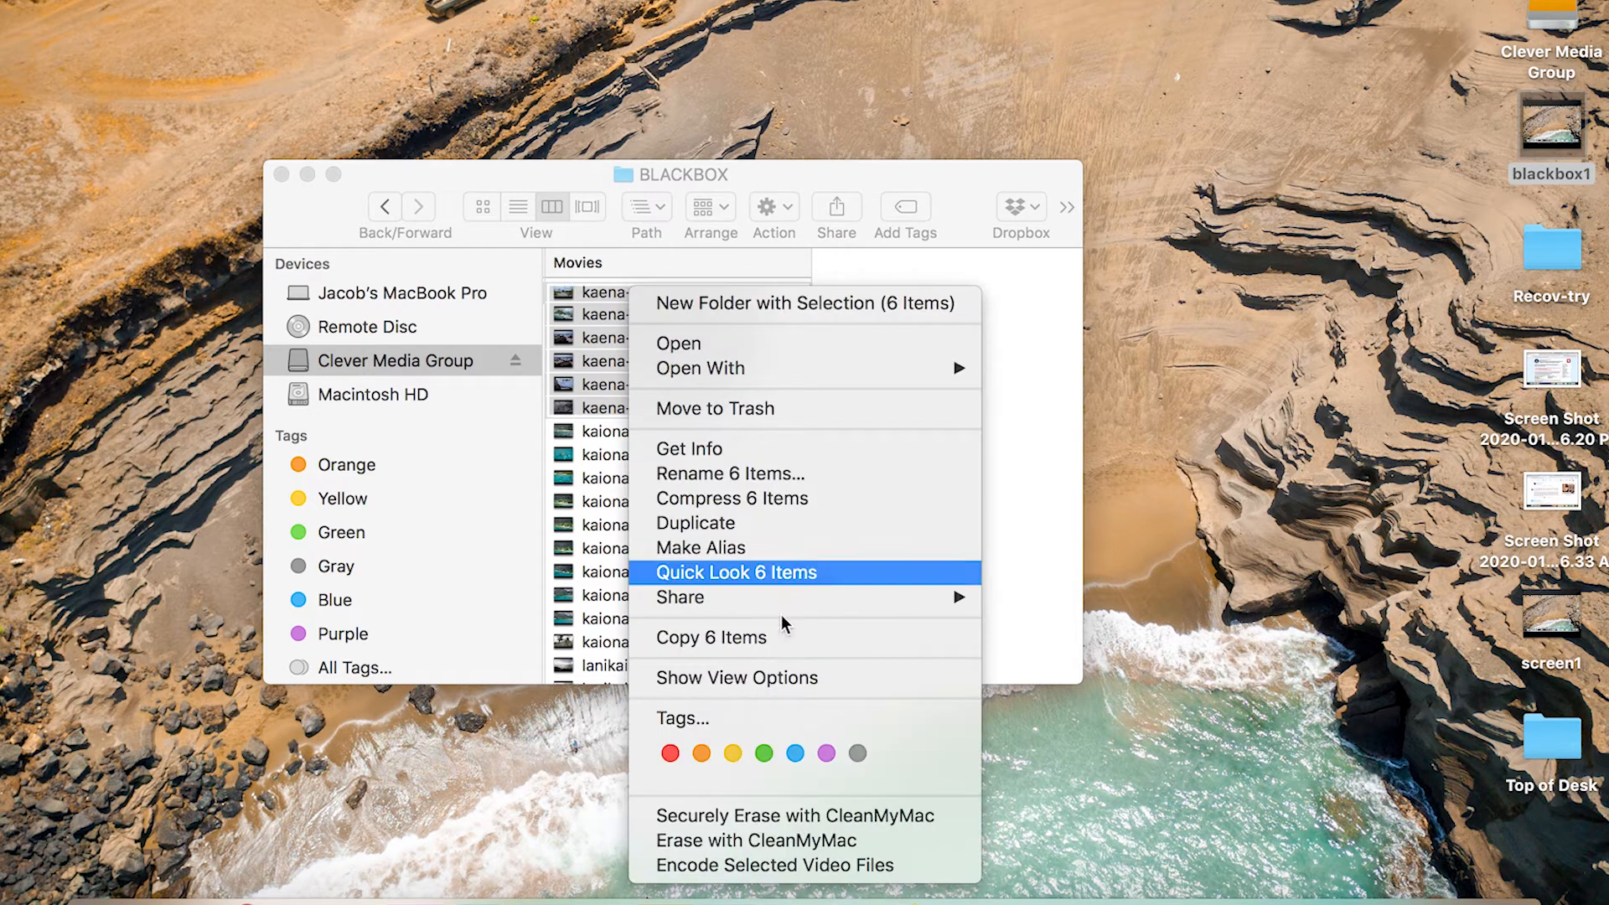
{"action": "left_click", "coordinate": [791, 762]}
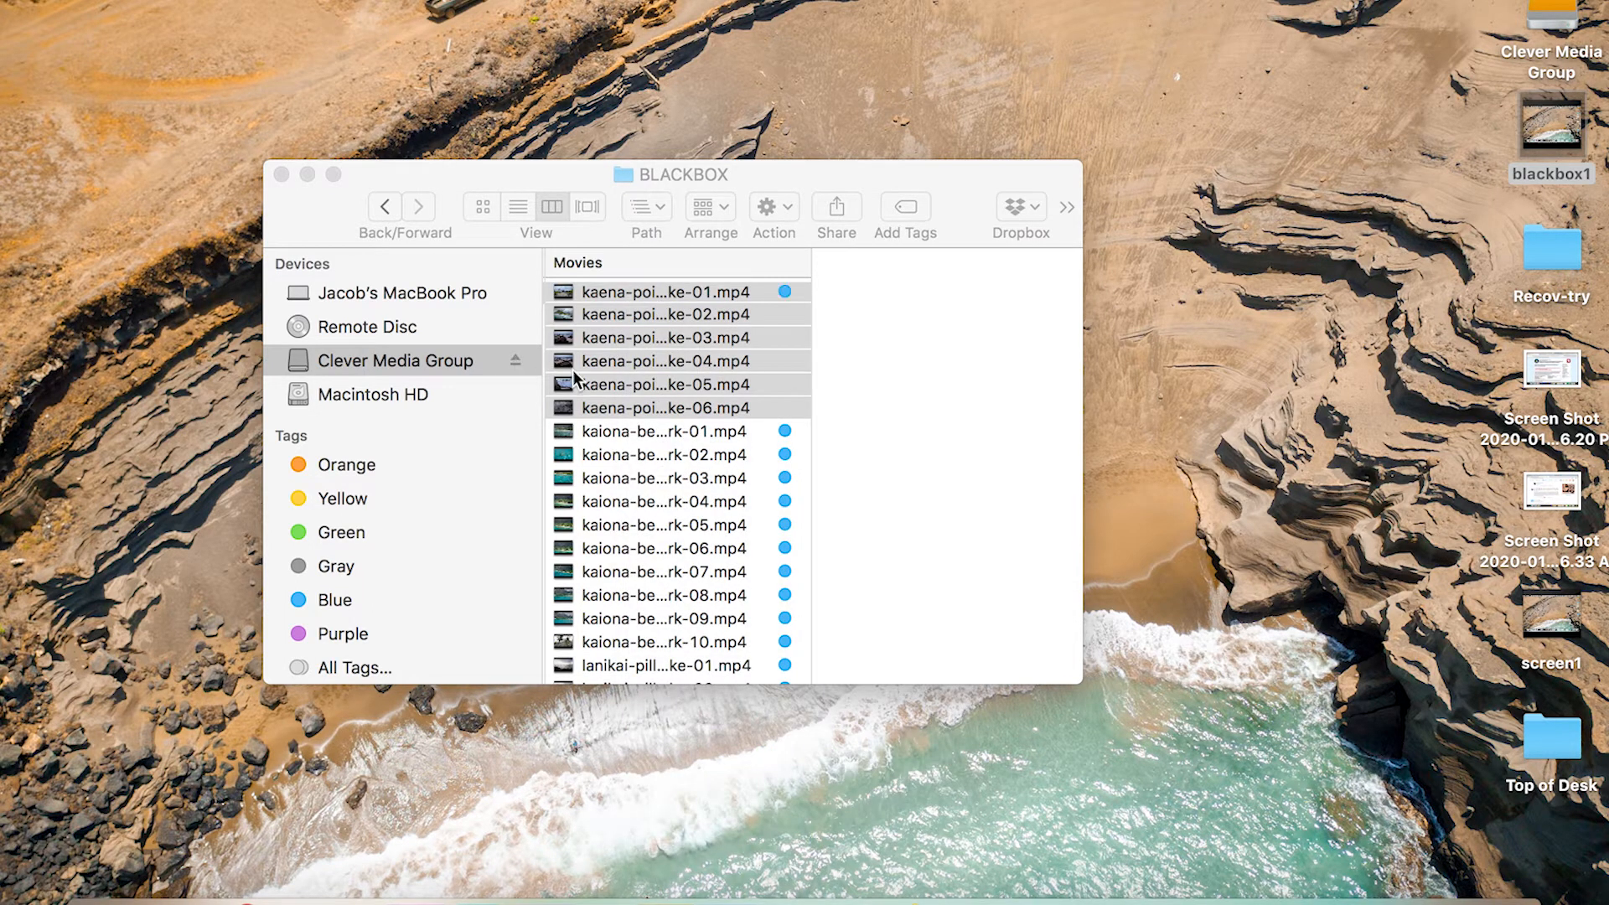
{"action": "left_click", "coordinate": [275, 177]}
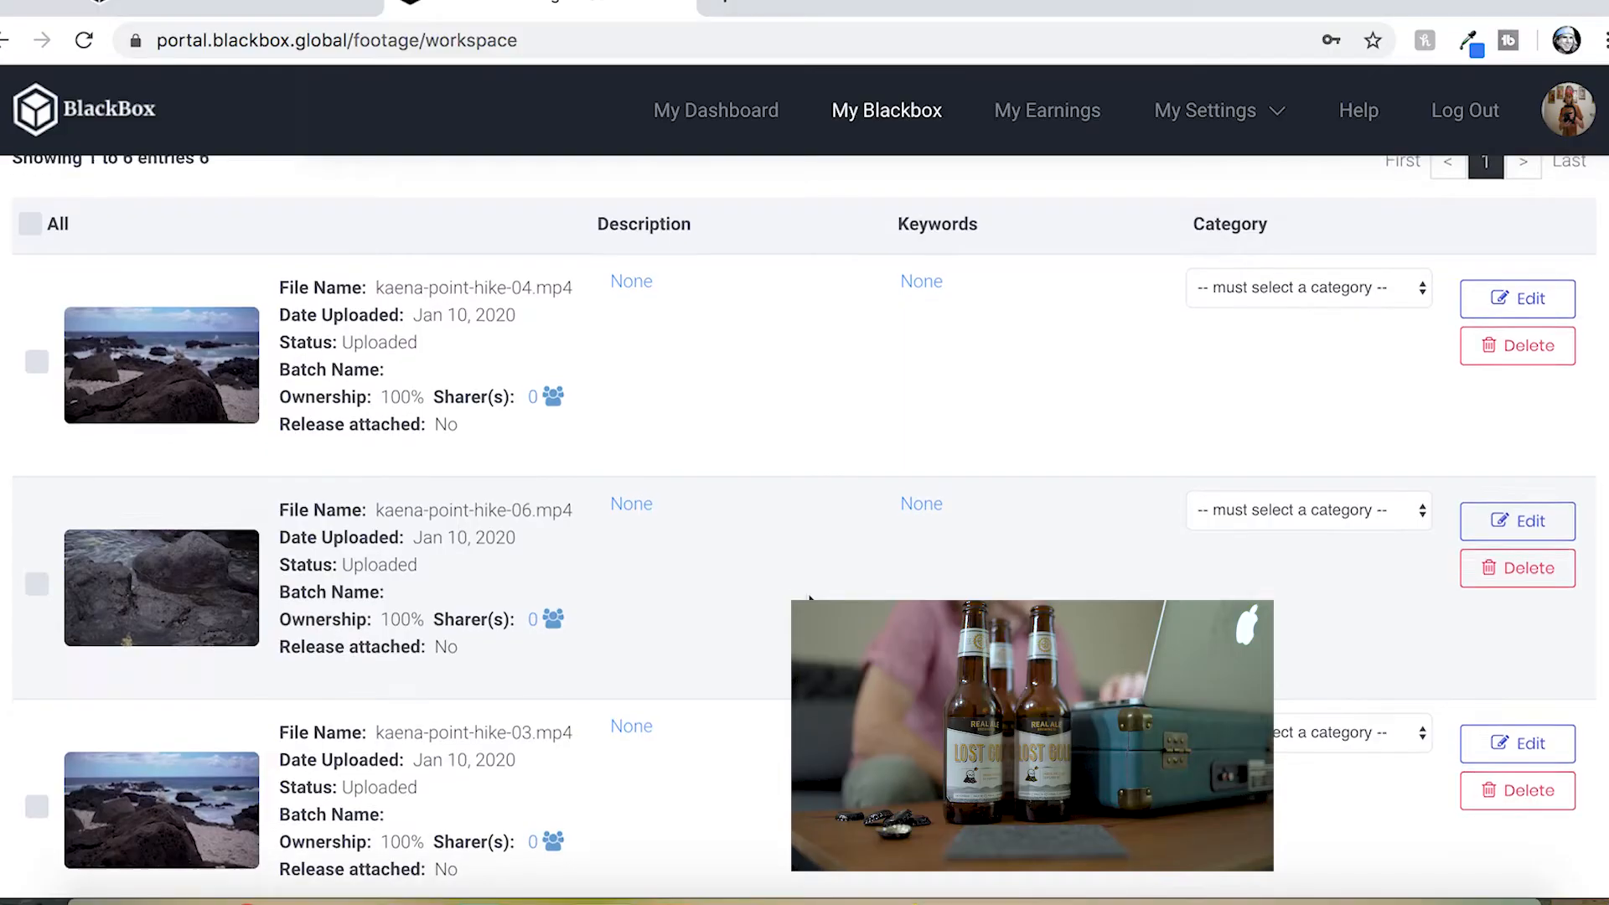
In the BlackBox workspace, scroll through the uploaded clips and preview kaena-point-hike-02 and kaena-point-hike-01
{"action": "scroll", "coordinate": [810, 596], "scroll_direction": "down", "scroll_amount": 2}
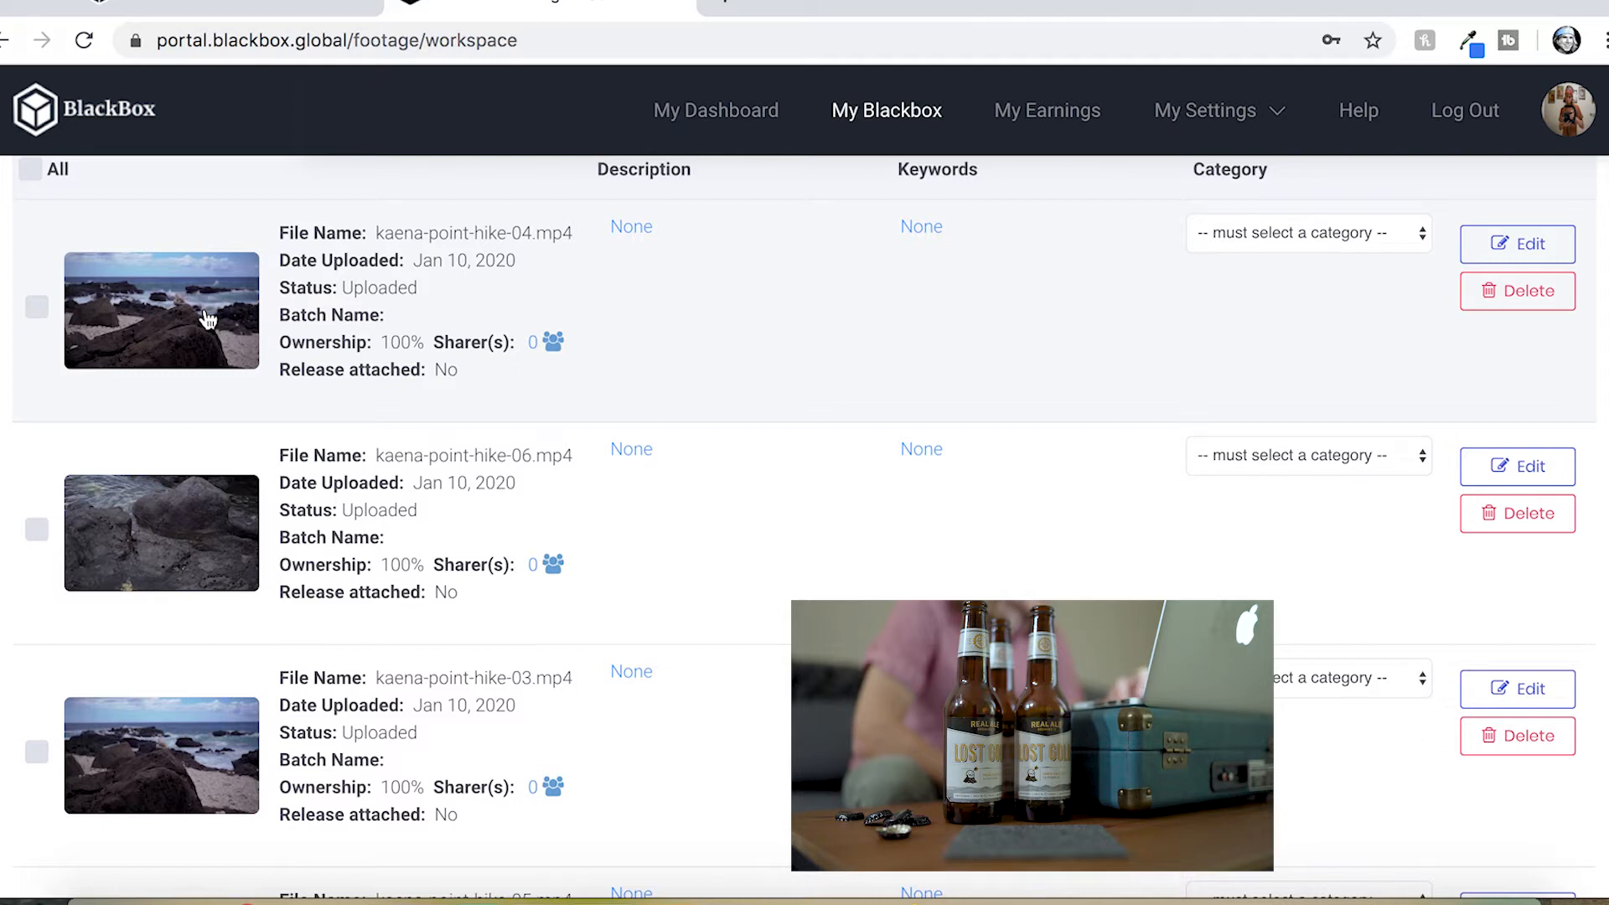
{"action": "scroll", "coordinate": [216, 379], "scroll_direction": "down", "scroll_amount": 8}
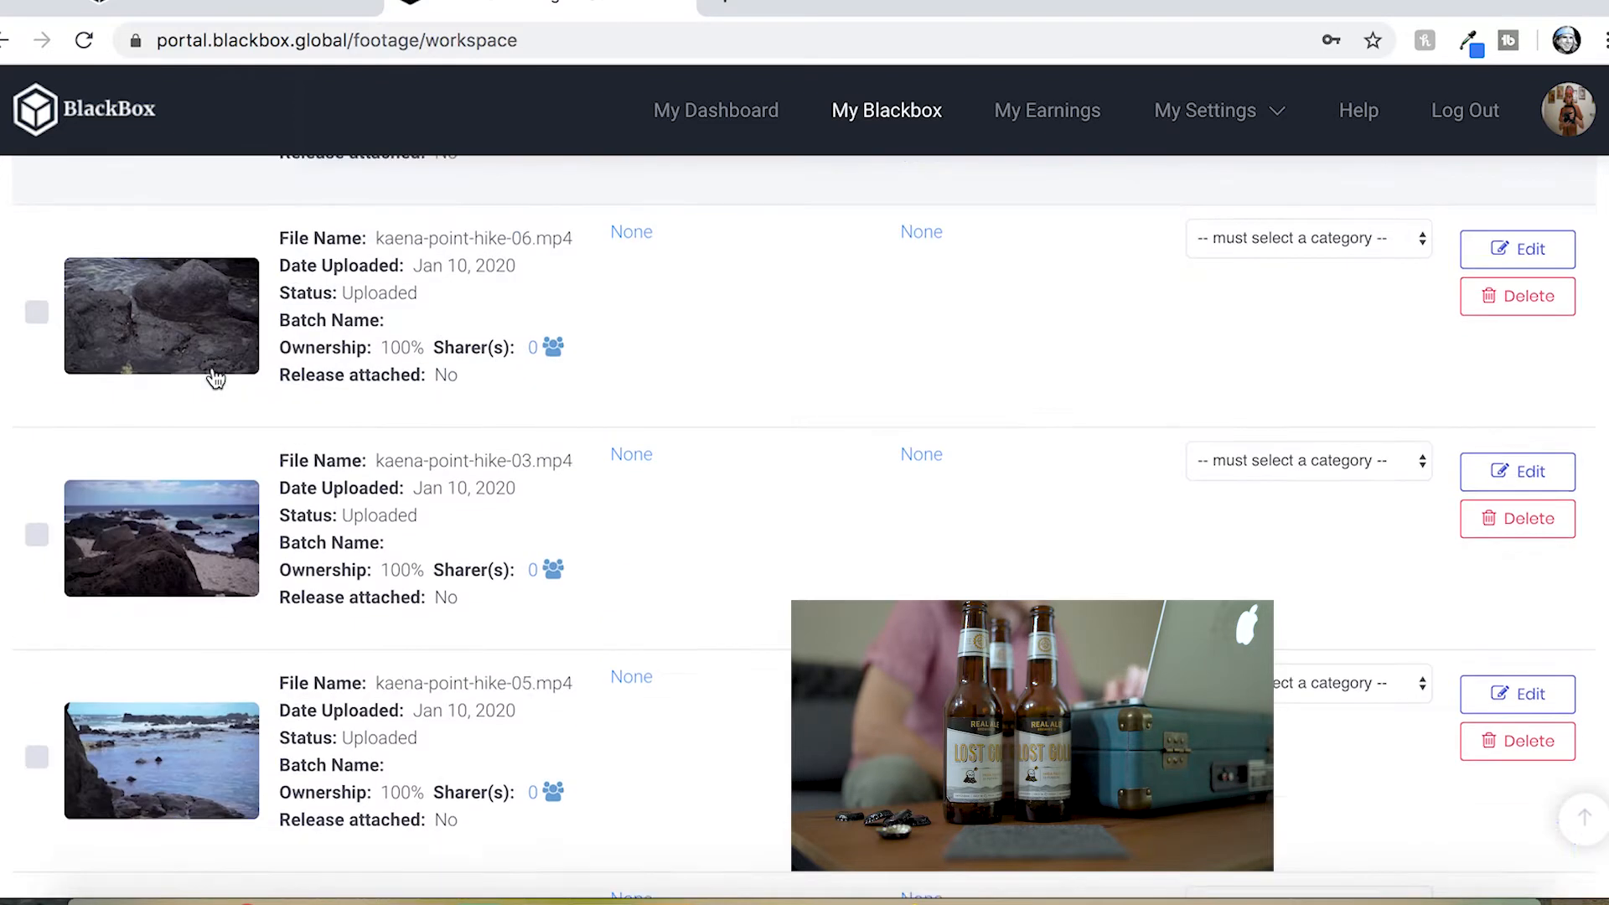
{"action": "scroll", "coordinate": [216, 379], "scroll_direction": "down", "scroll_amount": 3}
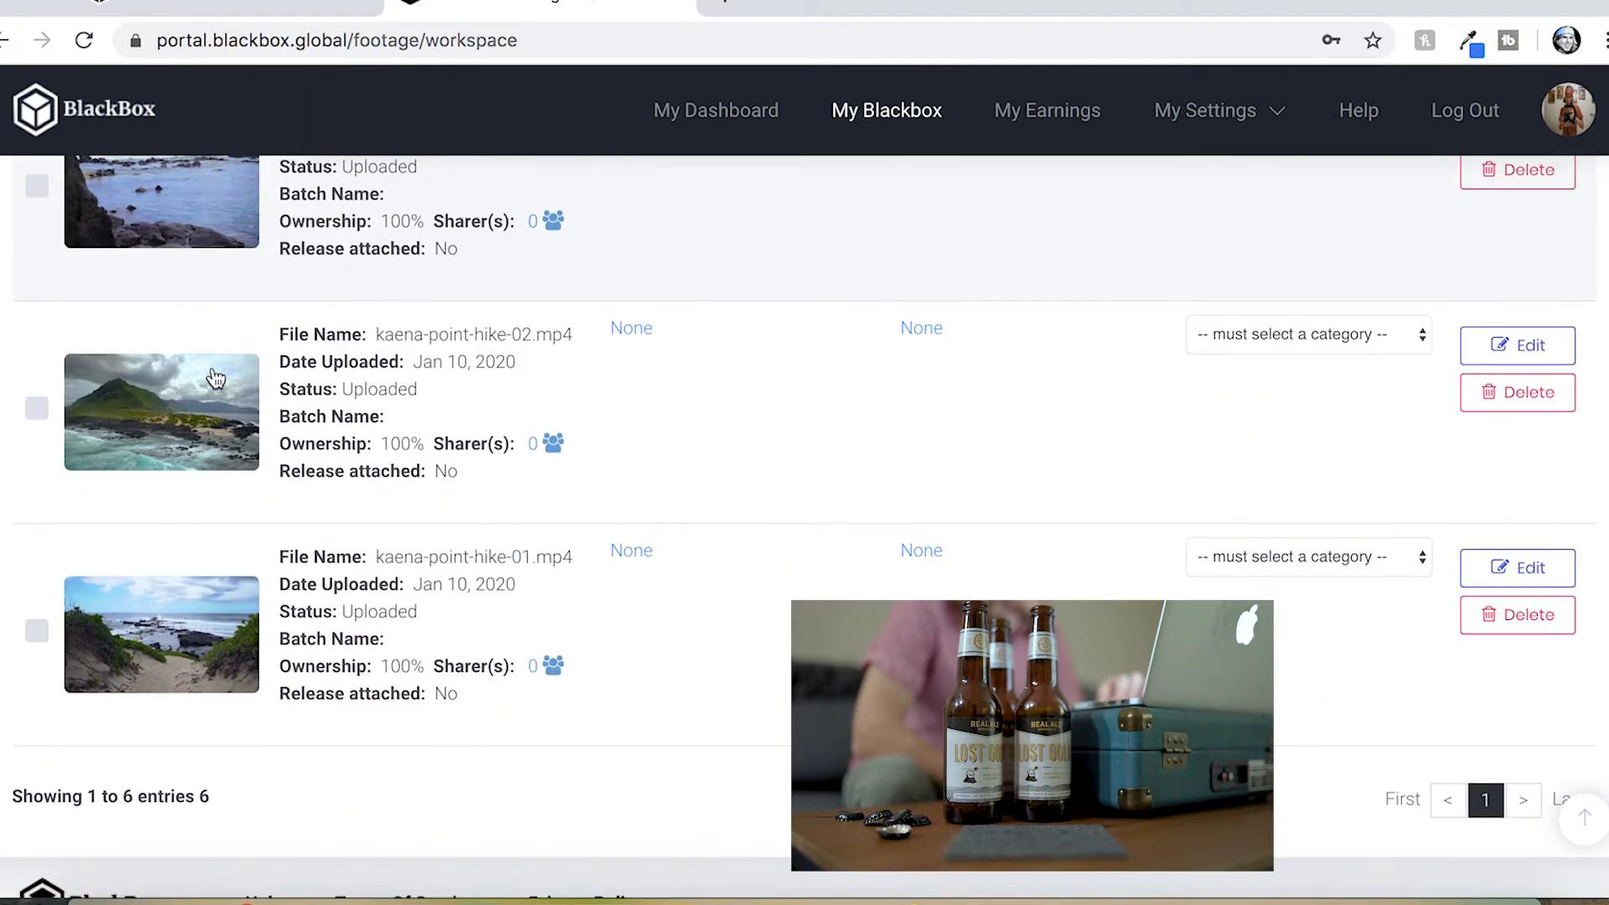
{"action": "left_click", "coordinate": [166, 338]}
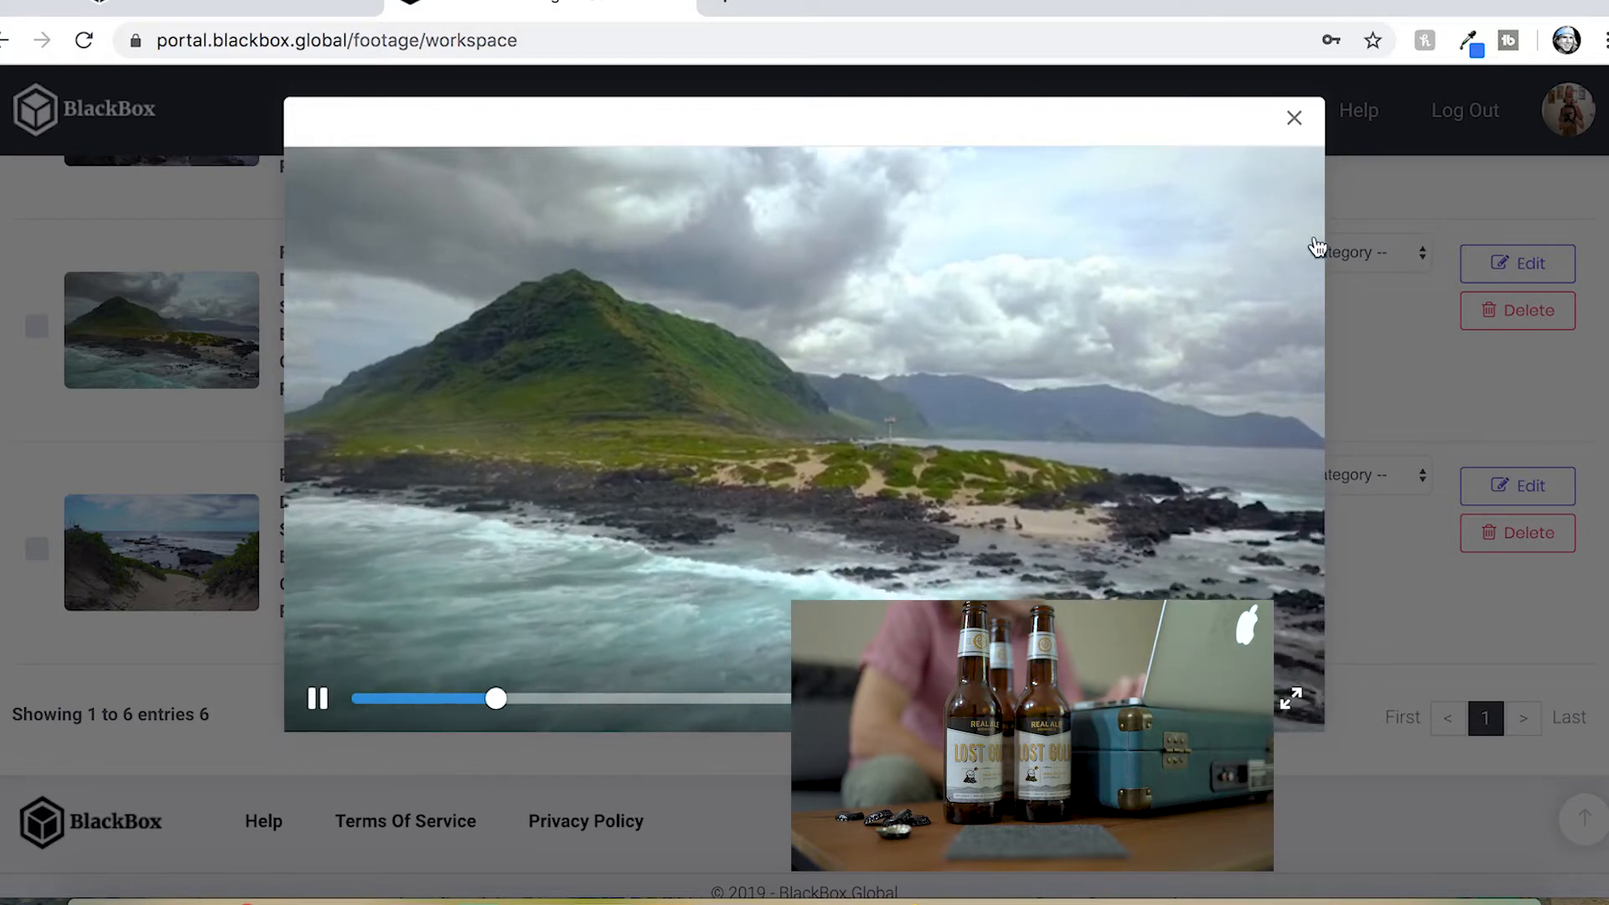
{"action": "left_click", "coordinate": [1298, 124]}
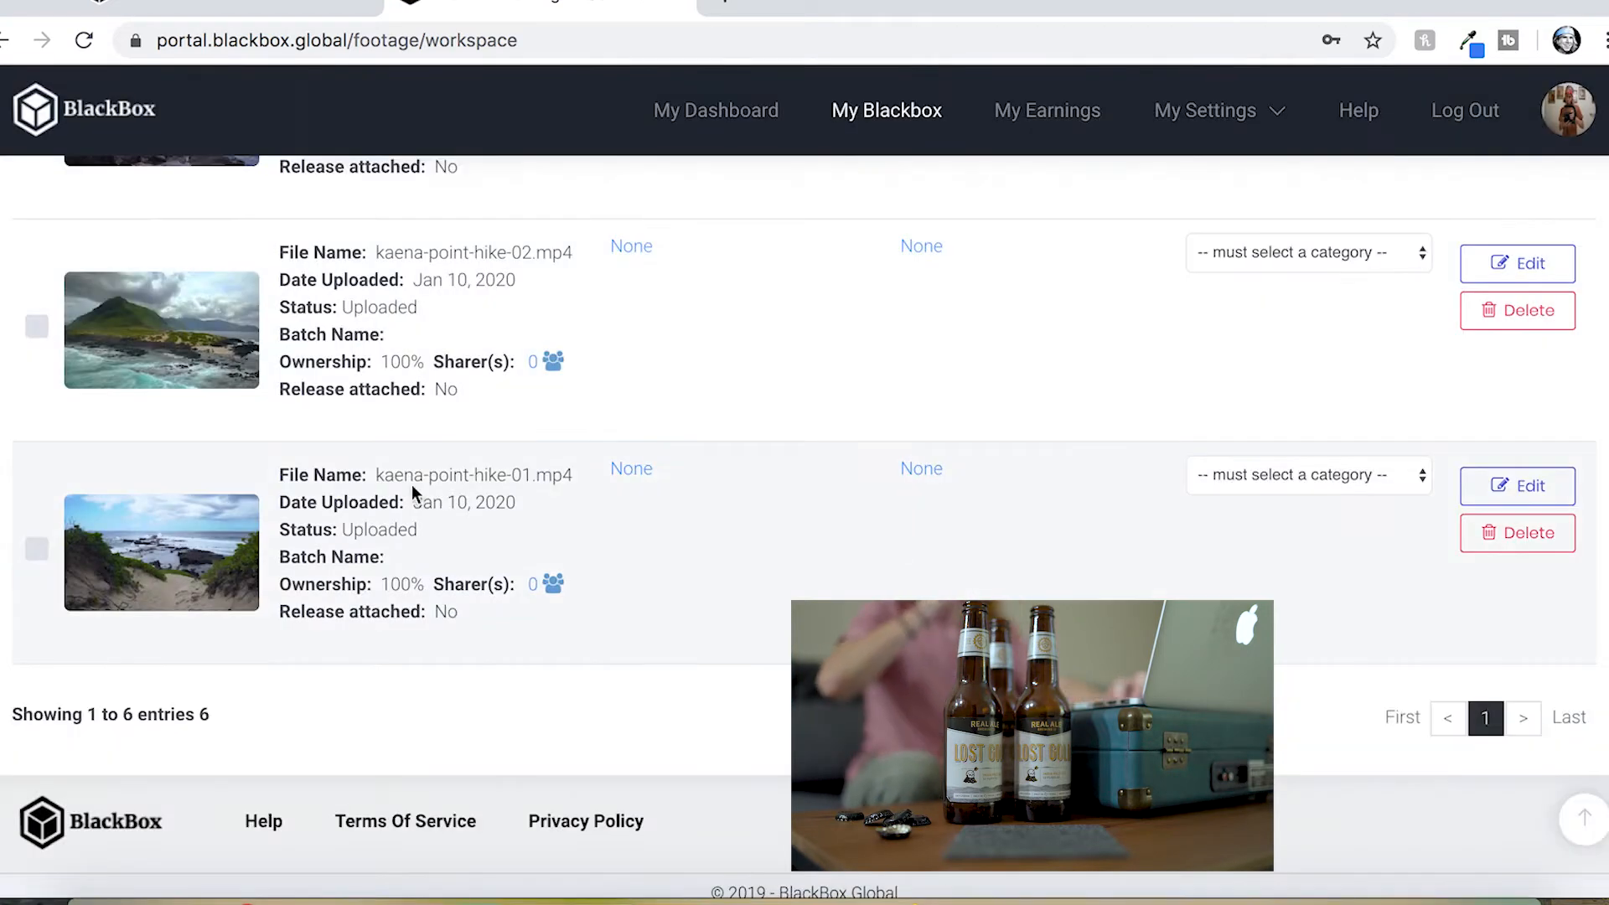
{"action": "left_click", "coordinate": [170, 558]}
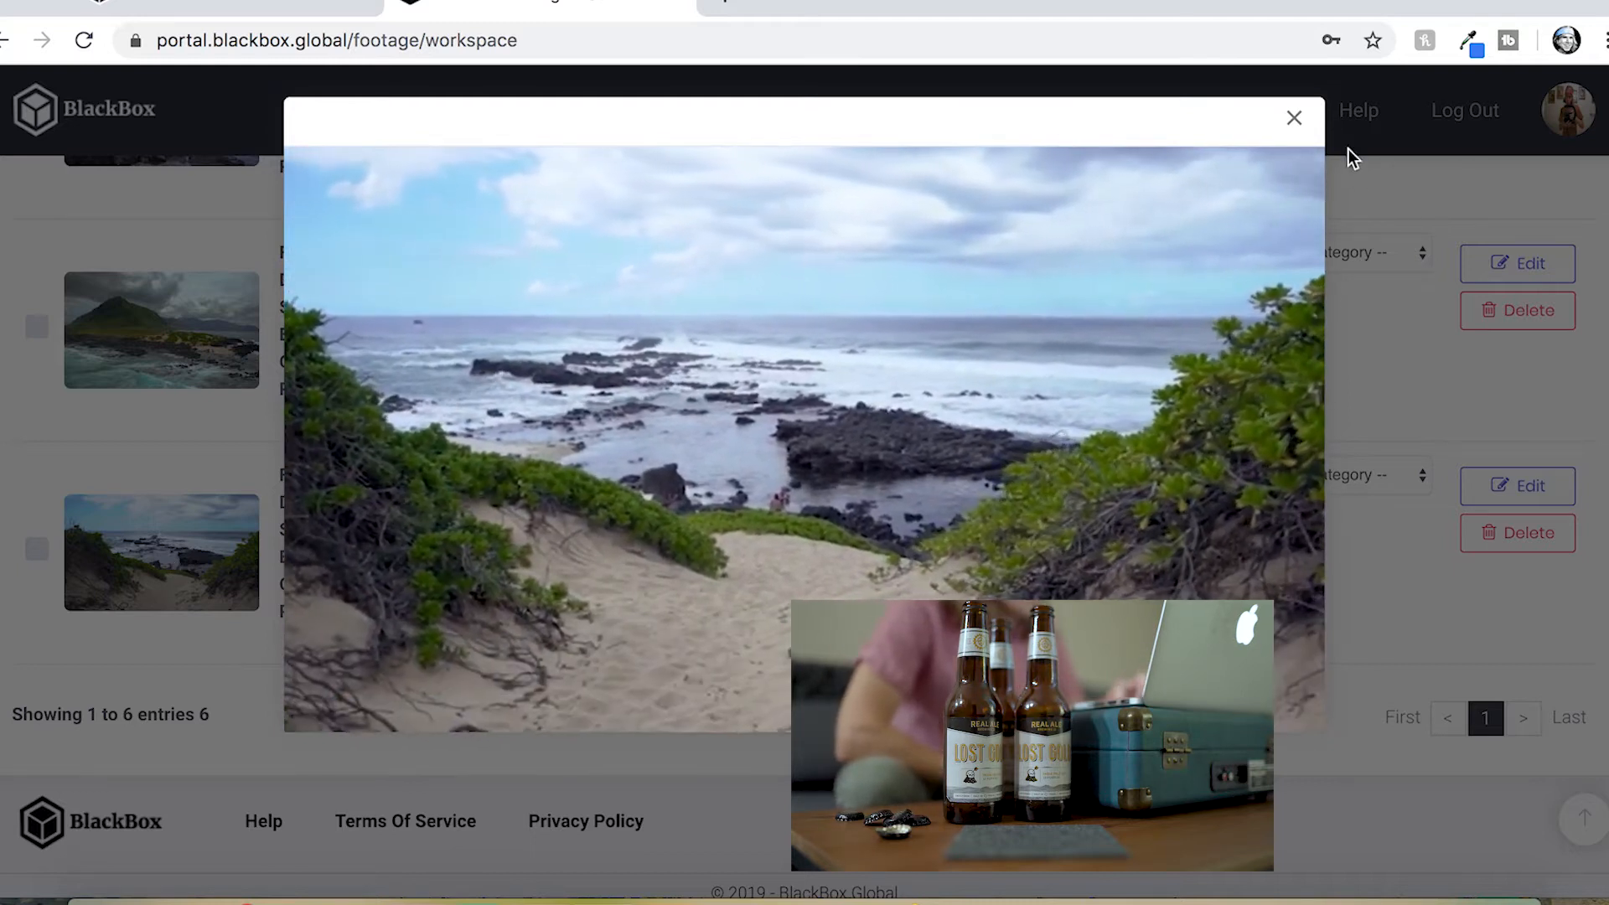
{"action": "left_click", "coordinate": [1295, 122]}
Preview the kaena-point-hike-05 and kaena-point-hike-03 clips in the workspace list
{"action": "scroll", "coordinate": [777, 419], "scroll_direction": "up", "scroll_amount": 4}
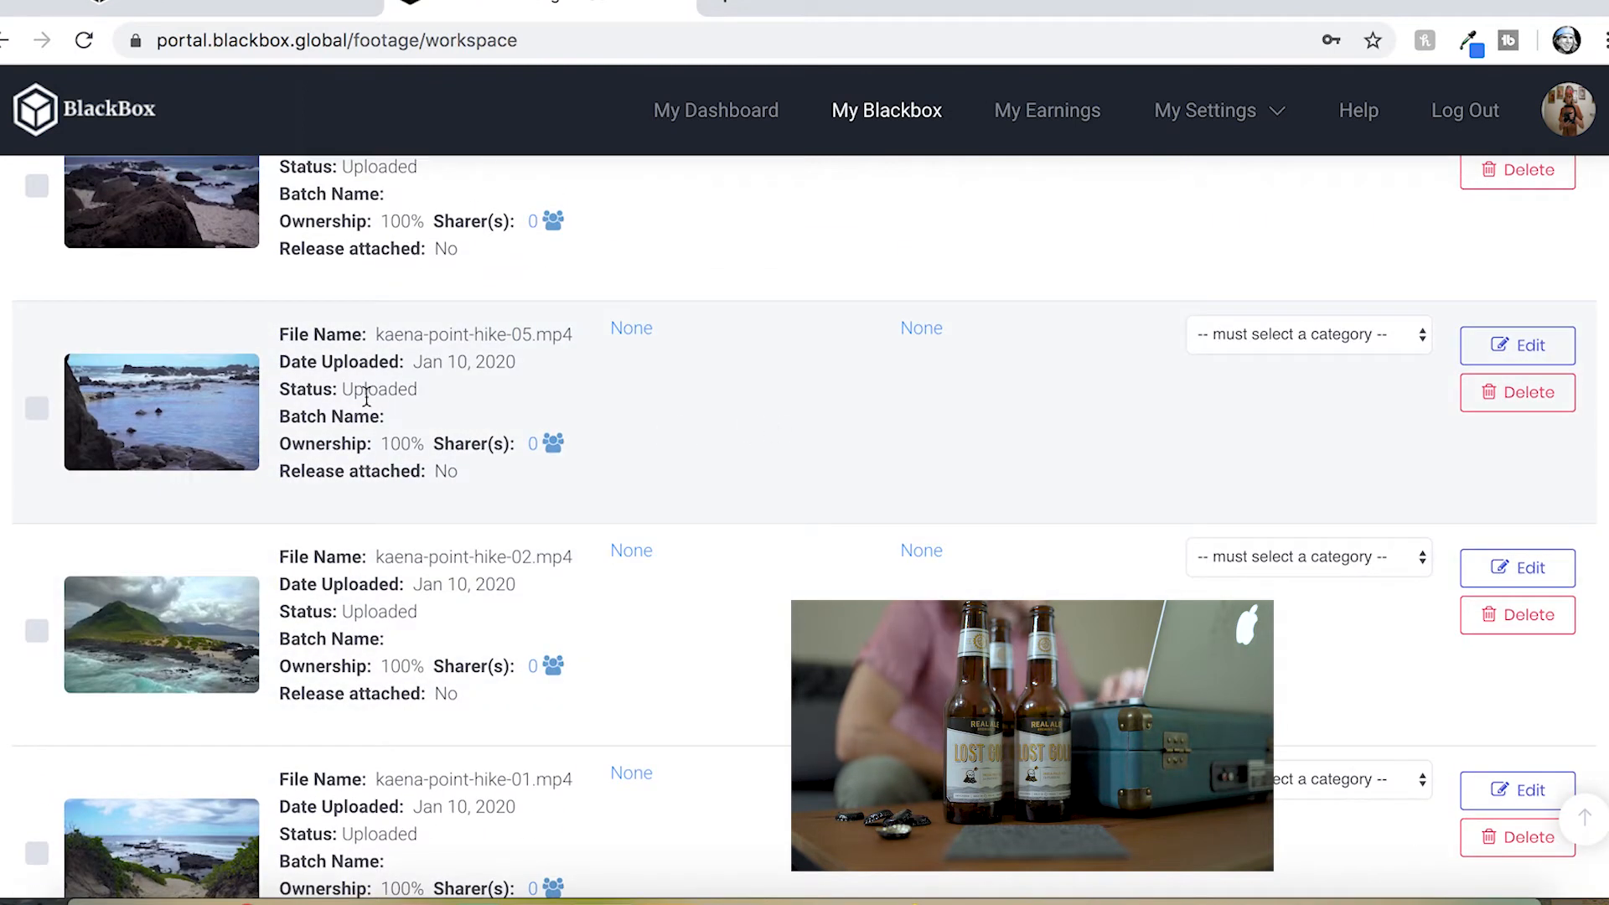
{"action": "scroll", "coordinate": [366, 396], "scroll_direction": "up", "scroll_amount": 2}
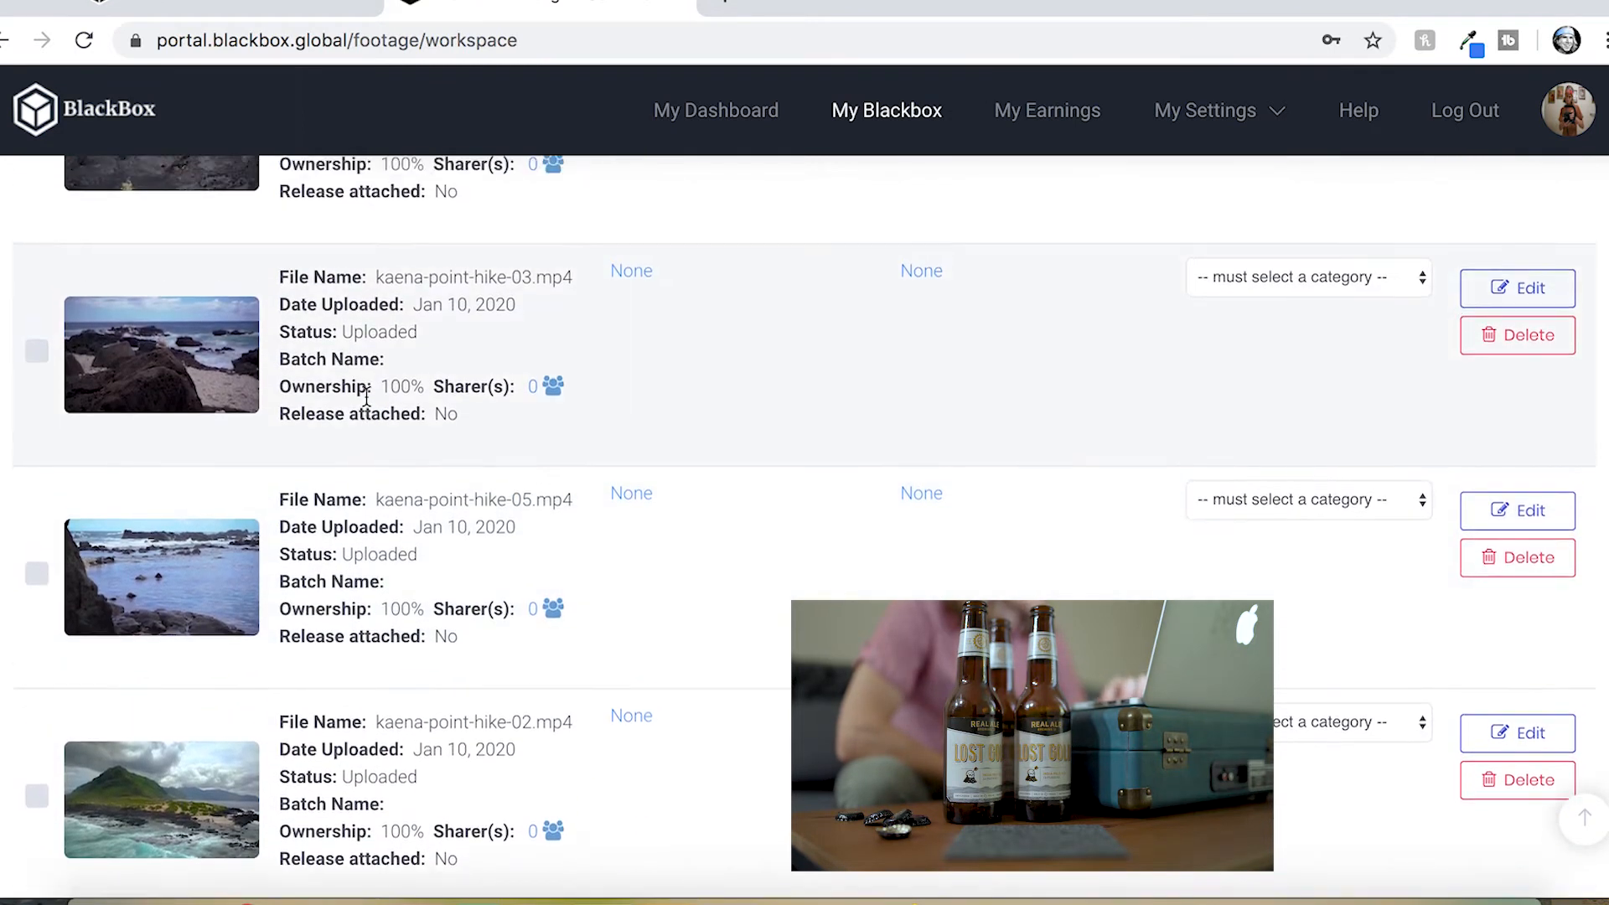
{"action": "scroll", "coordinate": [366, 397], "scroll_direction": "up", "scroll_amount": 1}
{"action": "left_click", "coordinate": [177, 608]}
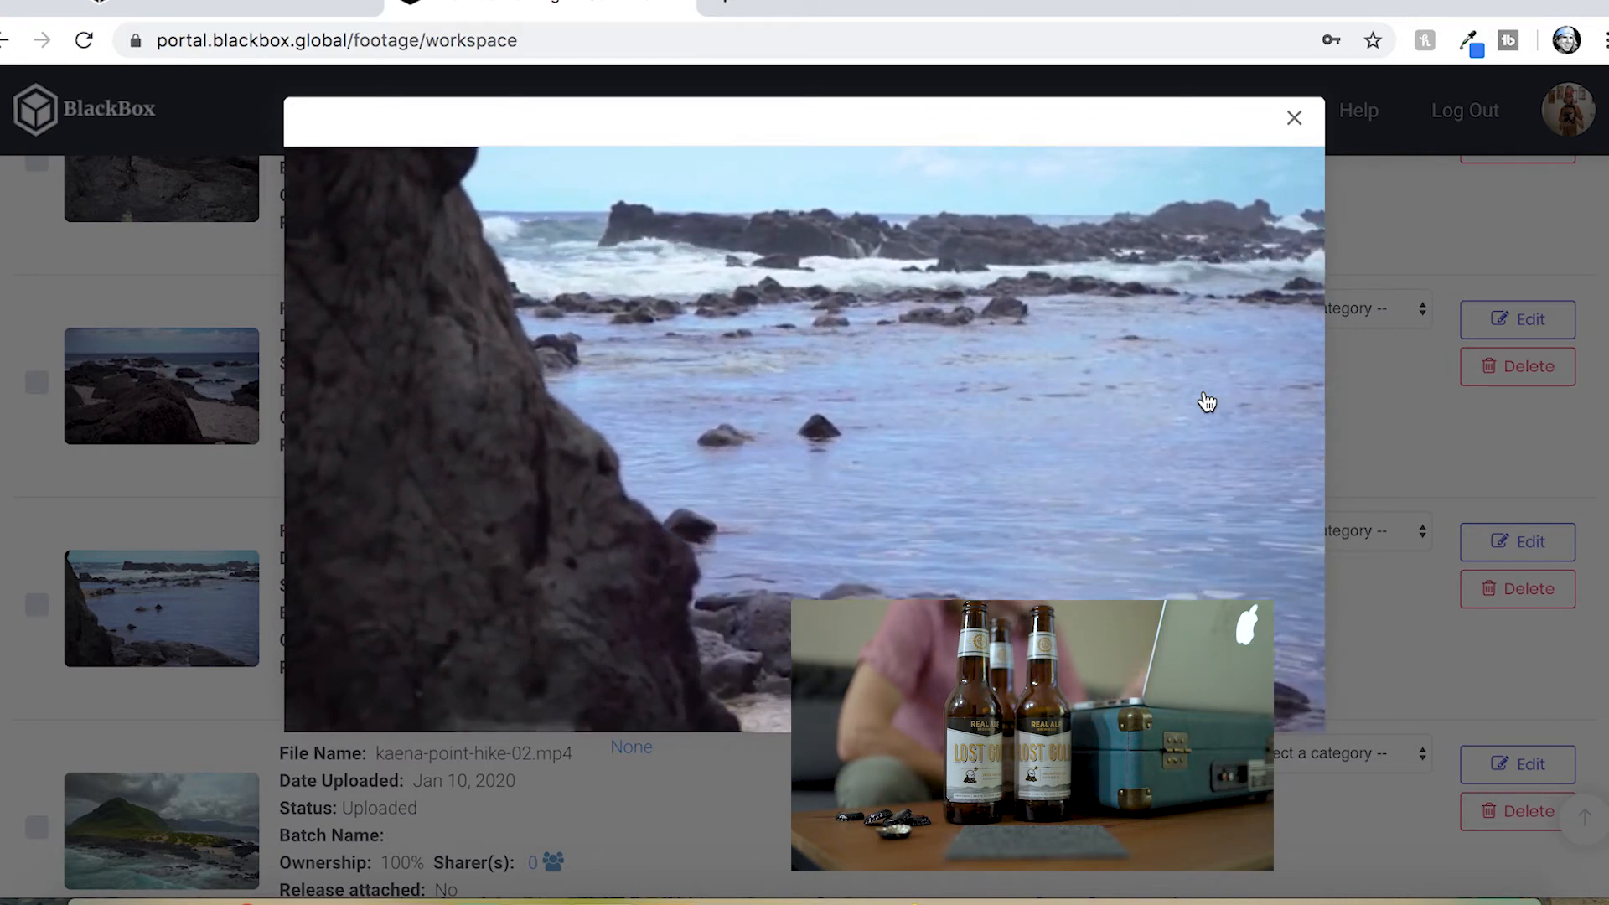
{"action": "left_click", "coordinate": [1295, 118]}
{"action": "scroll", "coordinate": [637, 402], "scroll_direction": "up", "scroll_amount": 2}
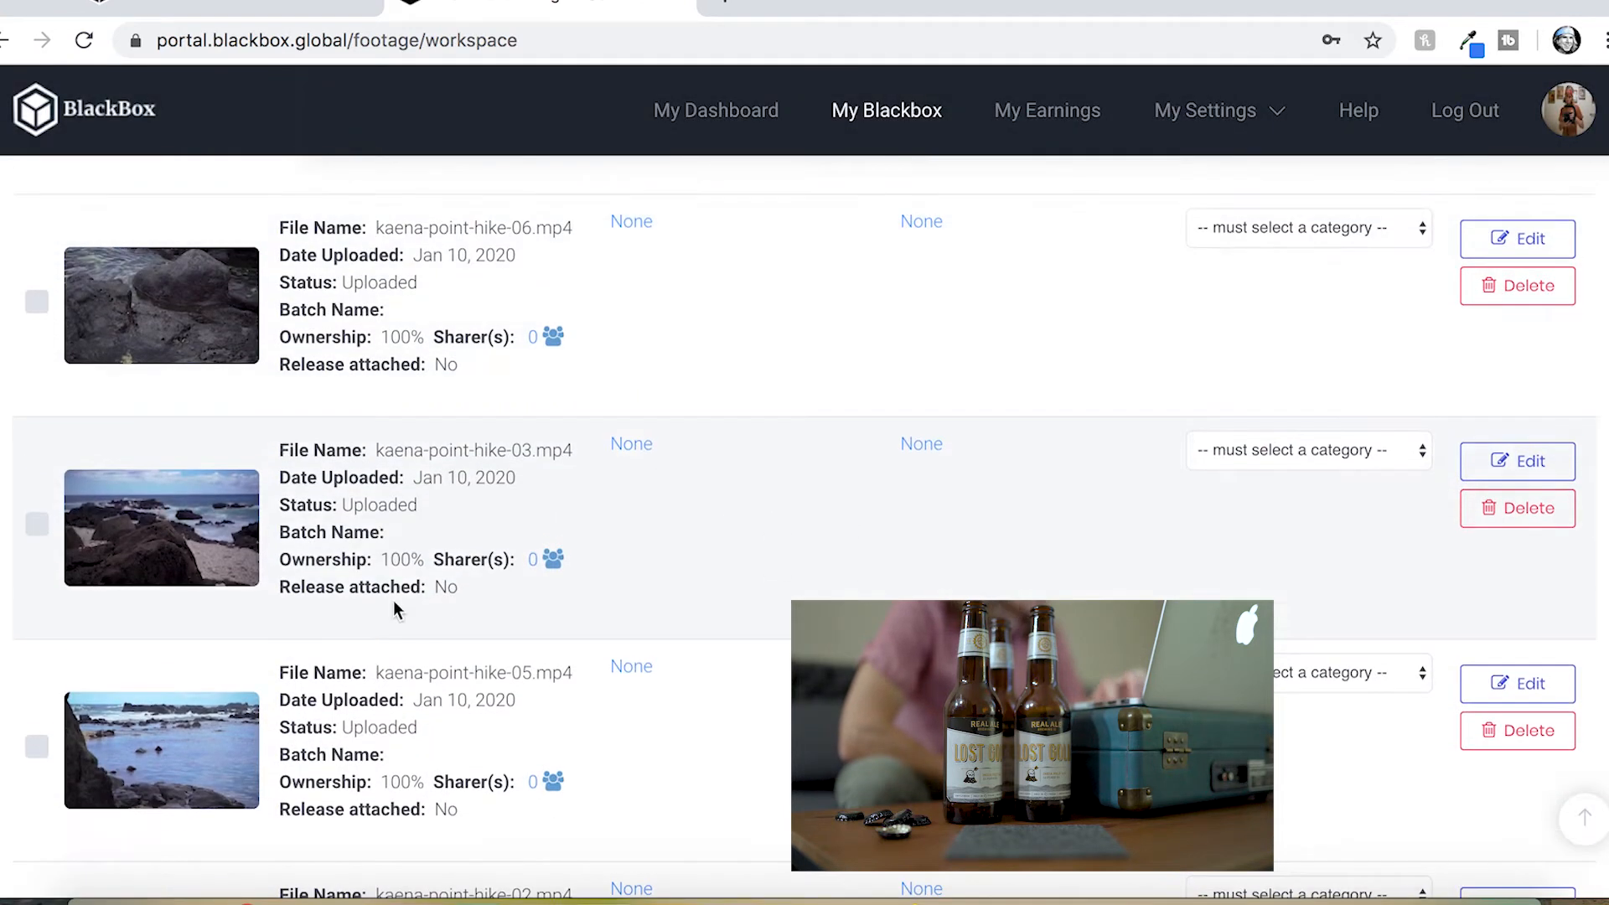
{"action": "left_click", "coordinate": [219, 540]}
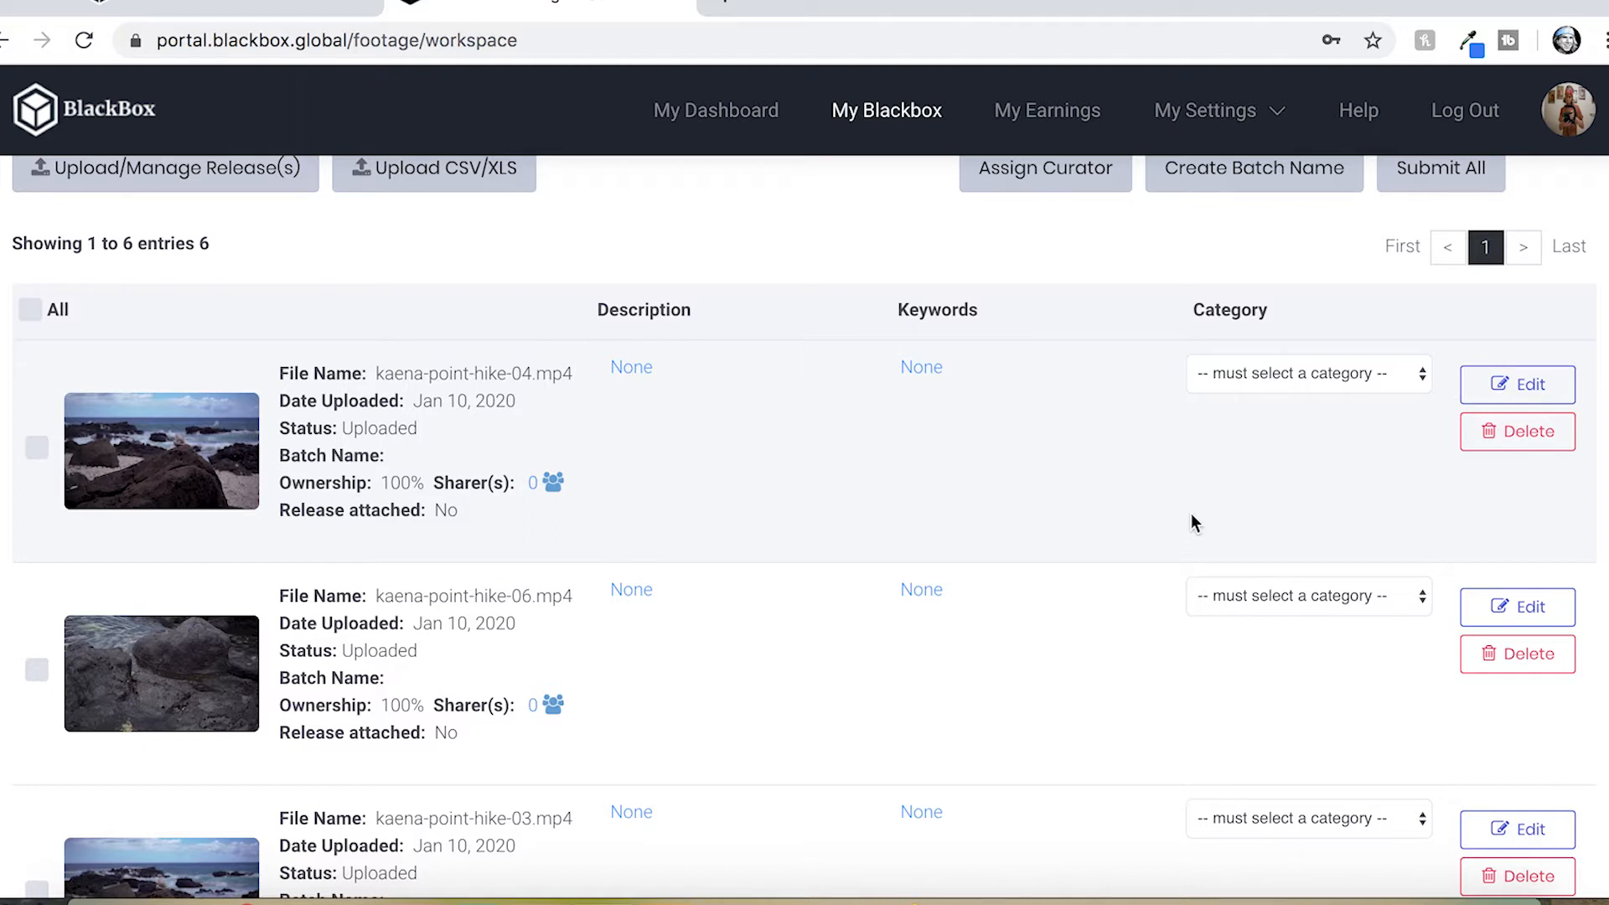
Set the category of kaena-point-hike-04 and kaena-point-hike-06 to Nature
{"action": "left_click", "coordinate": [1279, 381]}
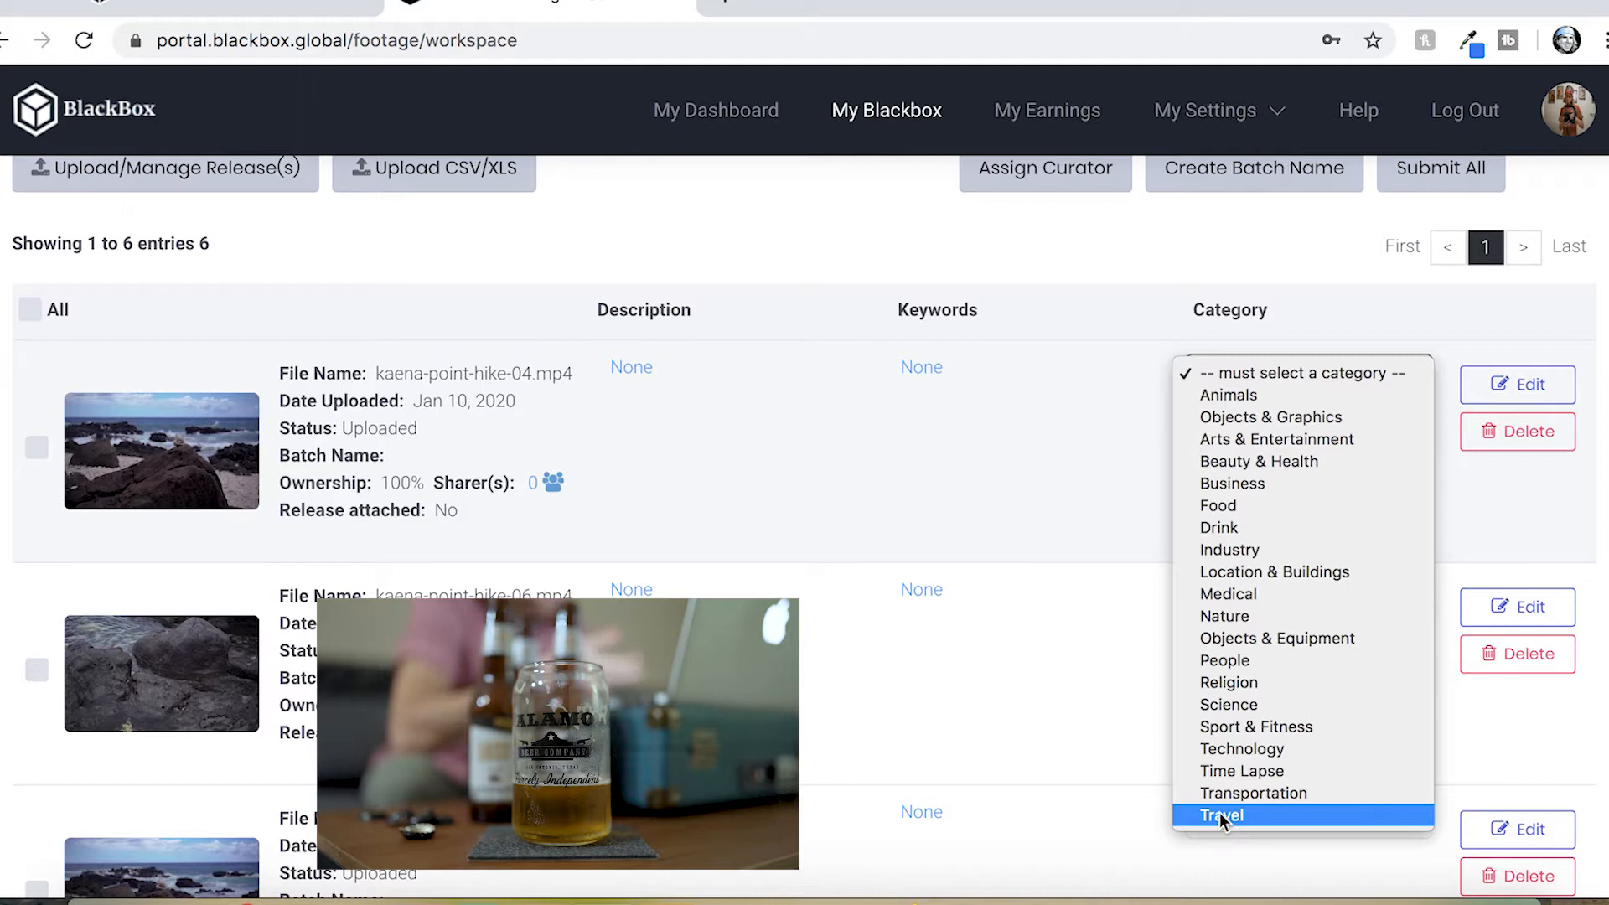
{"action": "left_click", "coordinate": [1208, 621]}
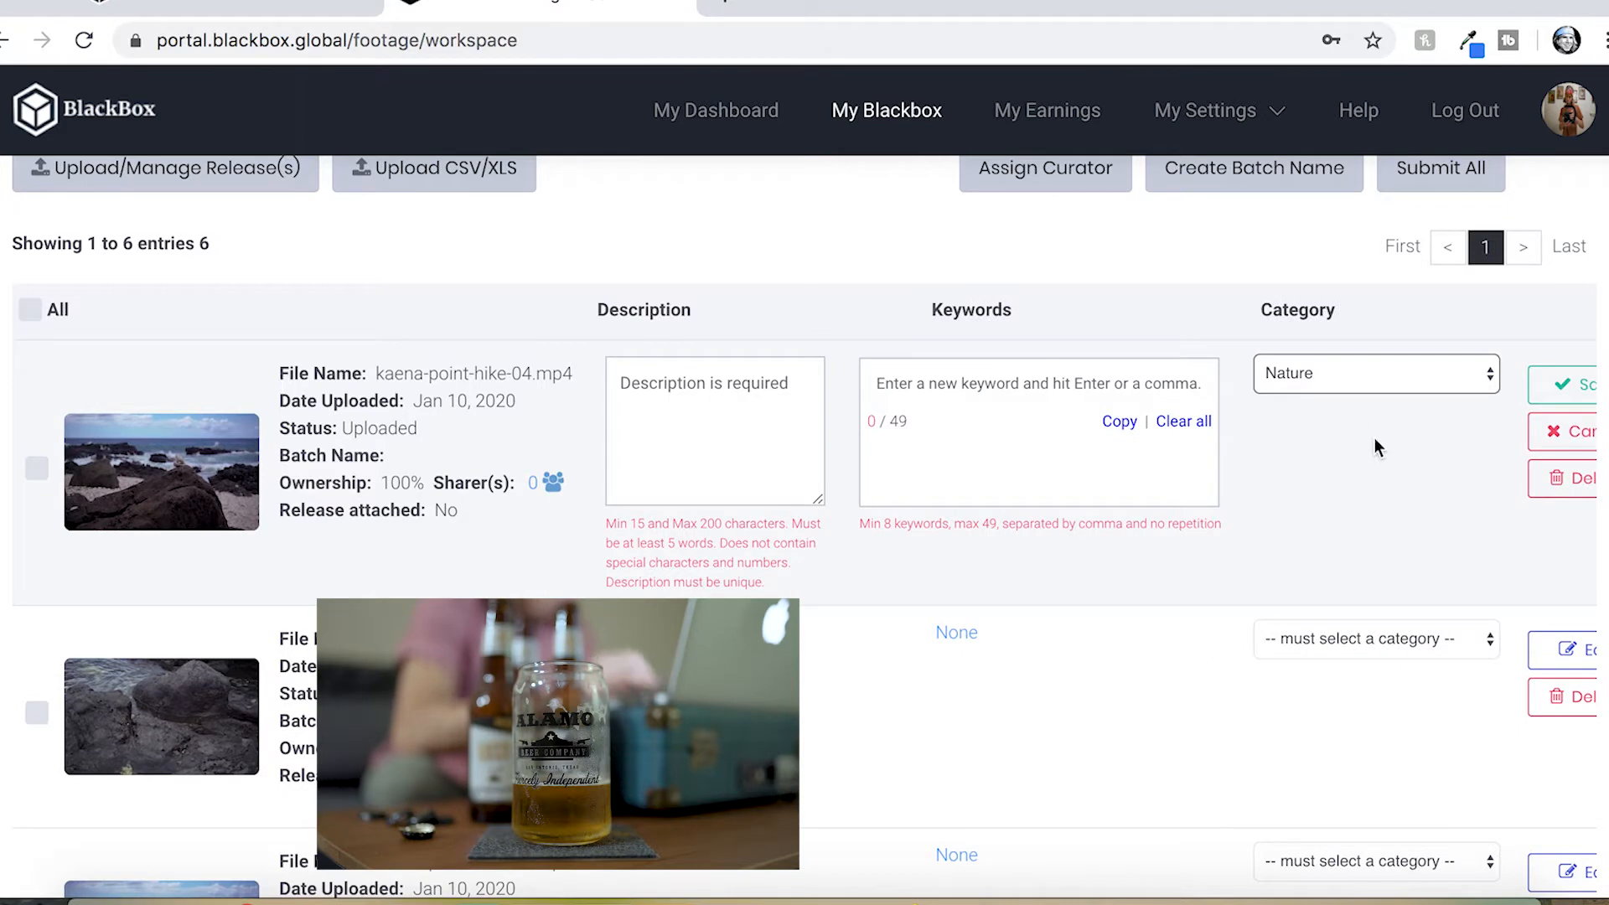
{"action": "left_click", "coordinate": [1354, 633]}
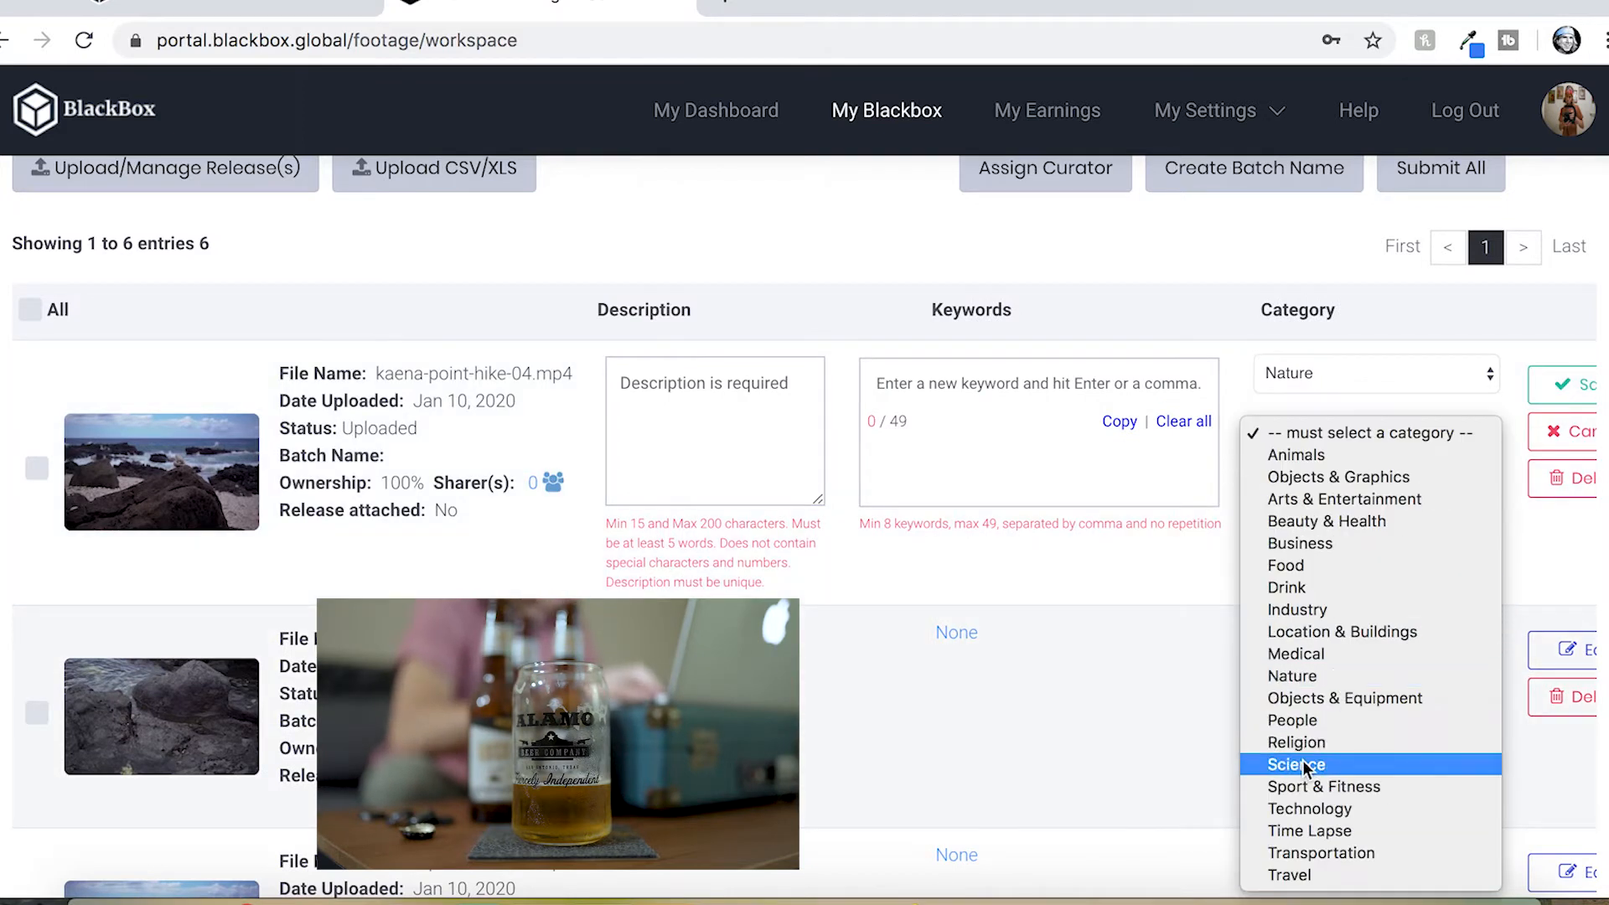
{"action": "left_click", "coordinate": [1290, 676]}
Set the category of kaena-point-hike-03 and kaena-point-hike-05 to Nature
{"action": "left_click", "coordinate": [1314, 575]}
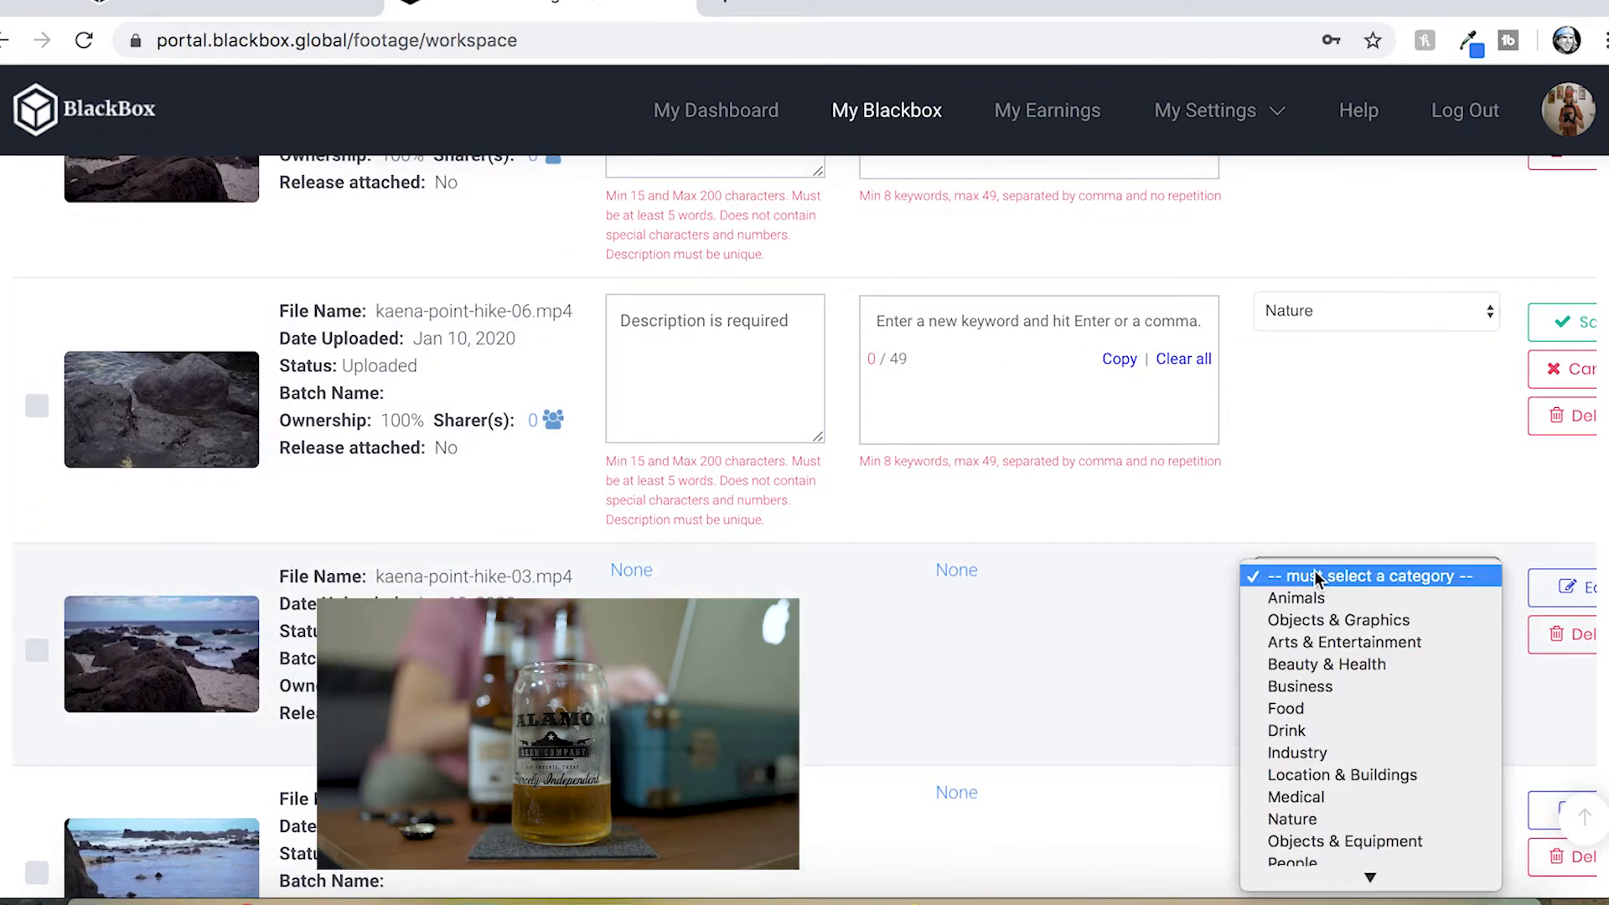
{"action": "left_click", "coordinate": [1296, 676]}
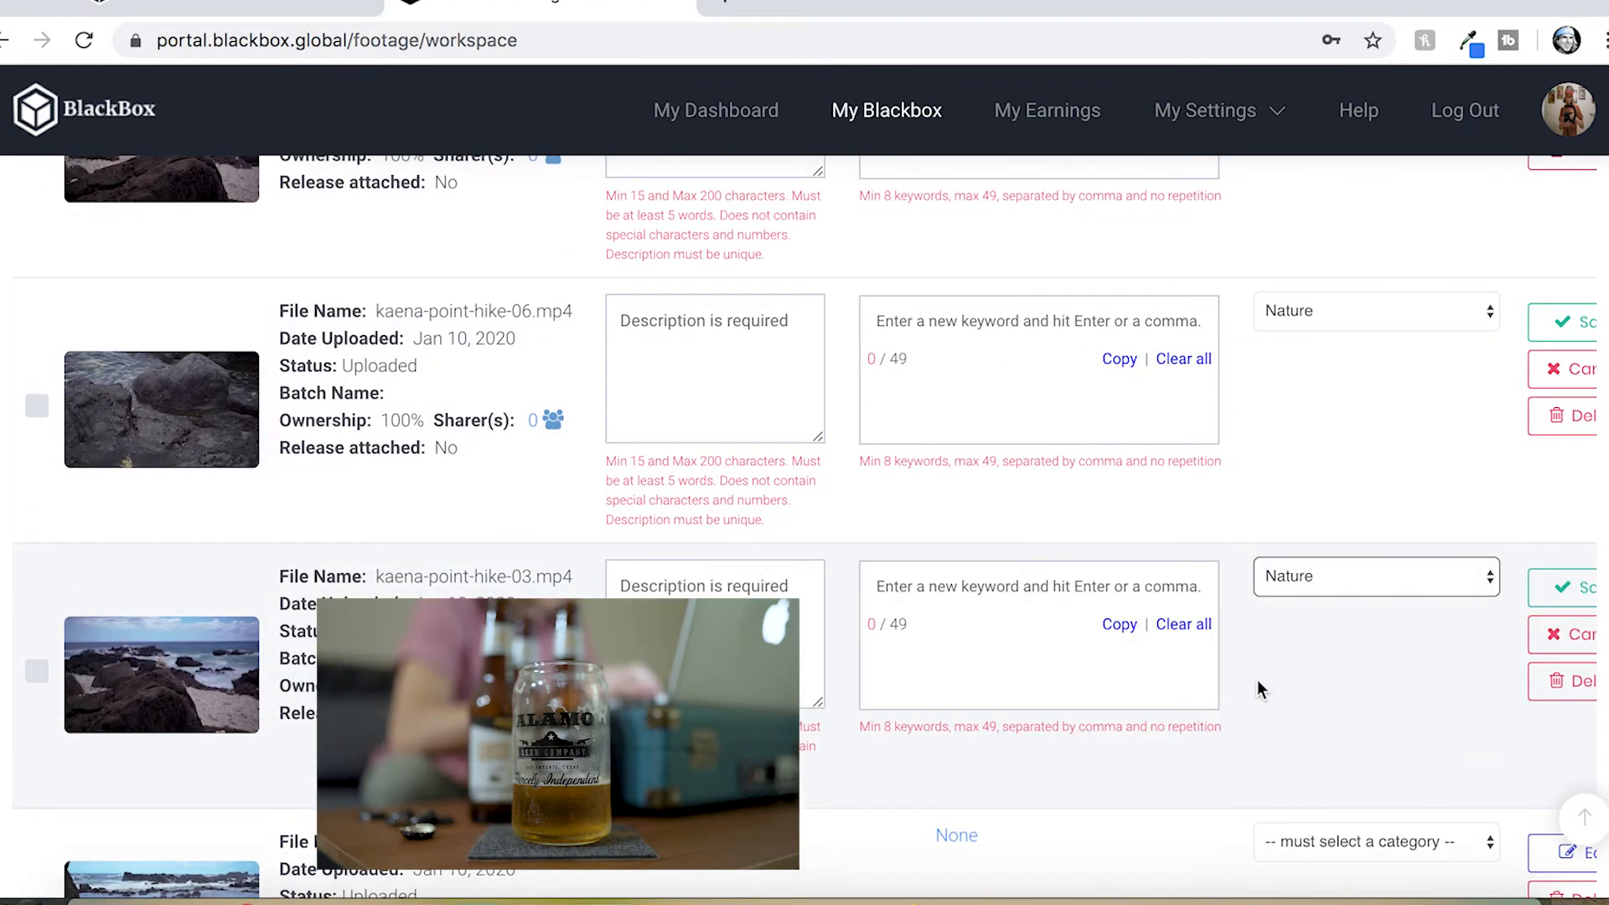
{"action": "left_click", "coordinate": [1309, 475]}
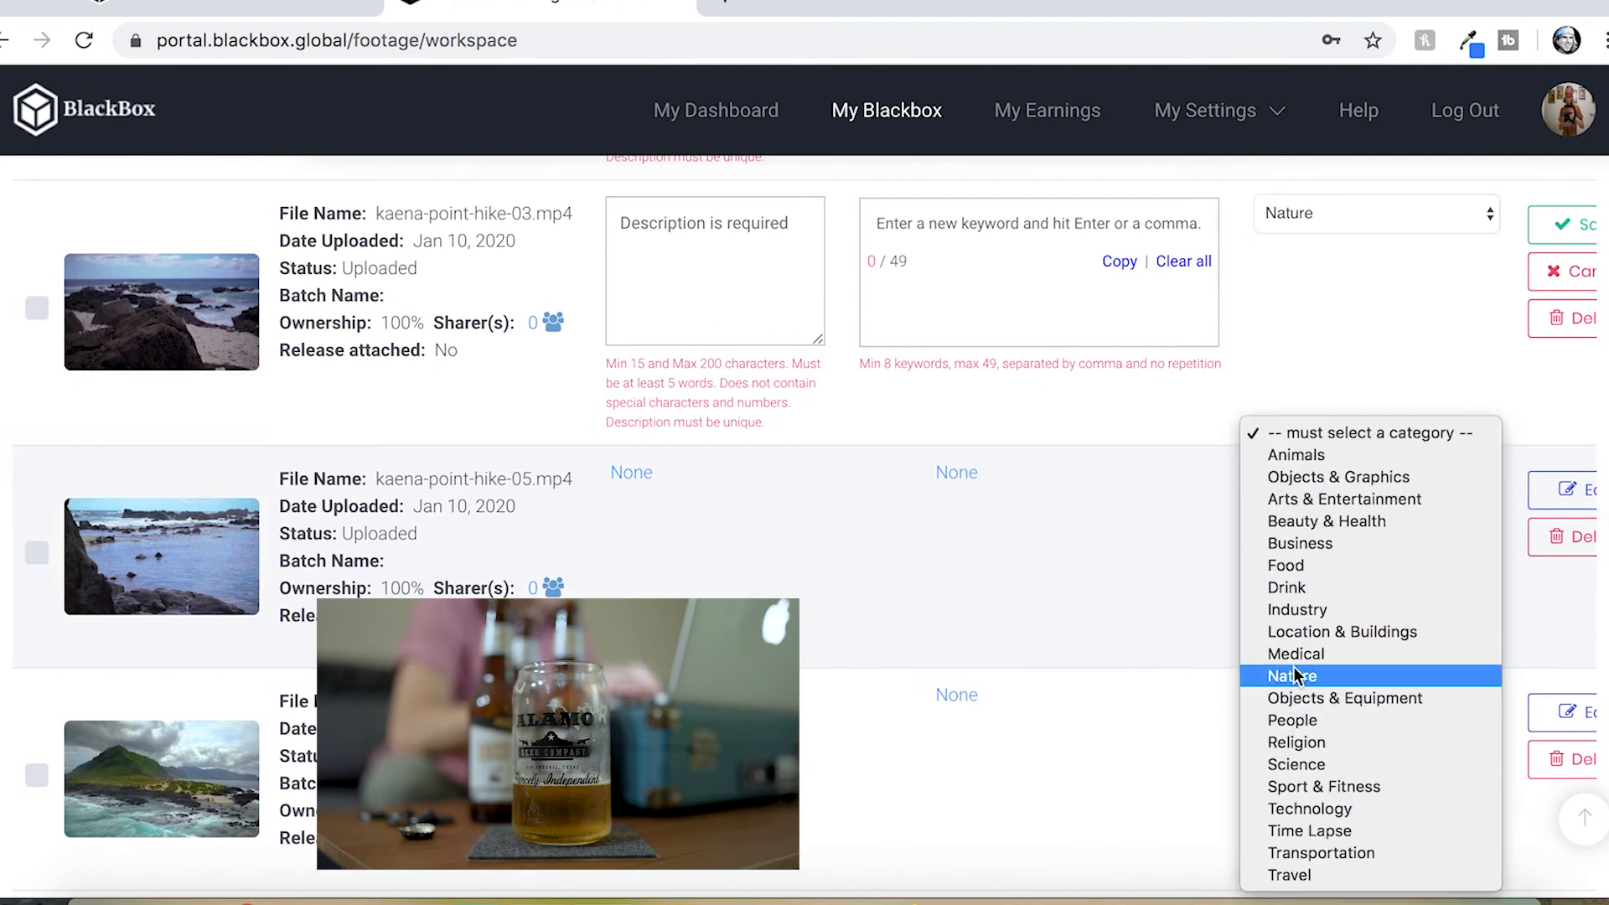
{"action": "left_click", "coordinate": [1295, 676]}
Set the category of kaena-point-hike-02 and kaena-point-hike-01 to Nature
{"action": "scroll", "coordinate": [1281, 599], "scroll_direction": "down", "scroll_amount": 6}
{"action": "scroll", "coordinate": [1314, 438], "scroll_direction": "up", "scroll_amount": 3}
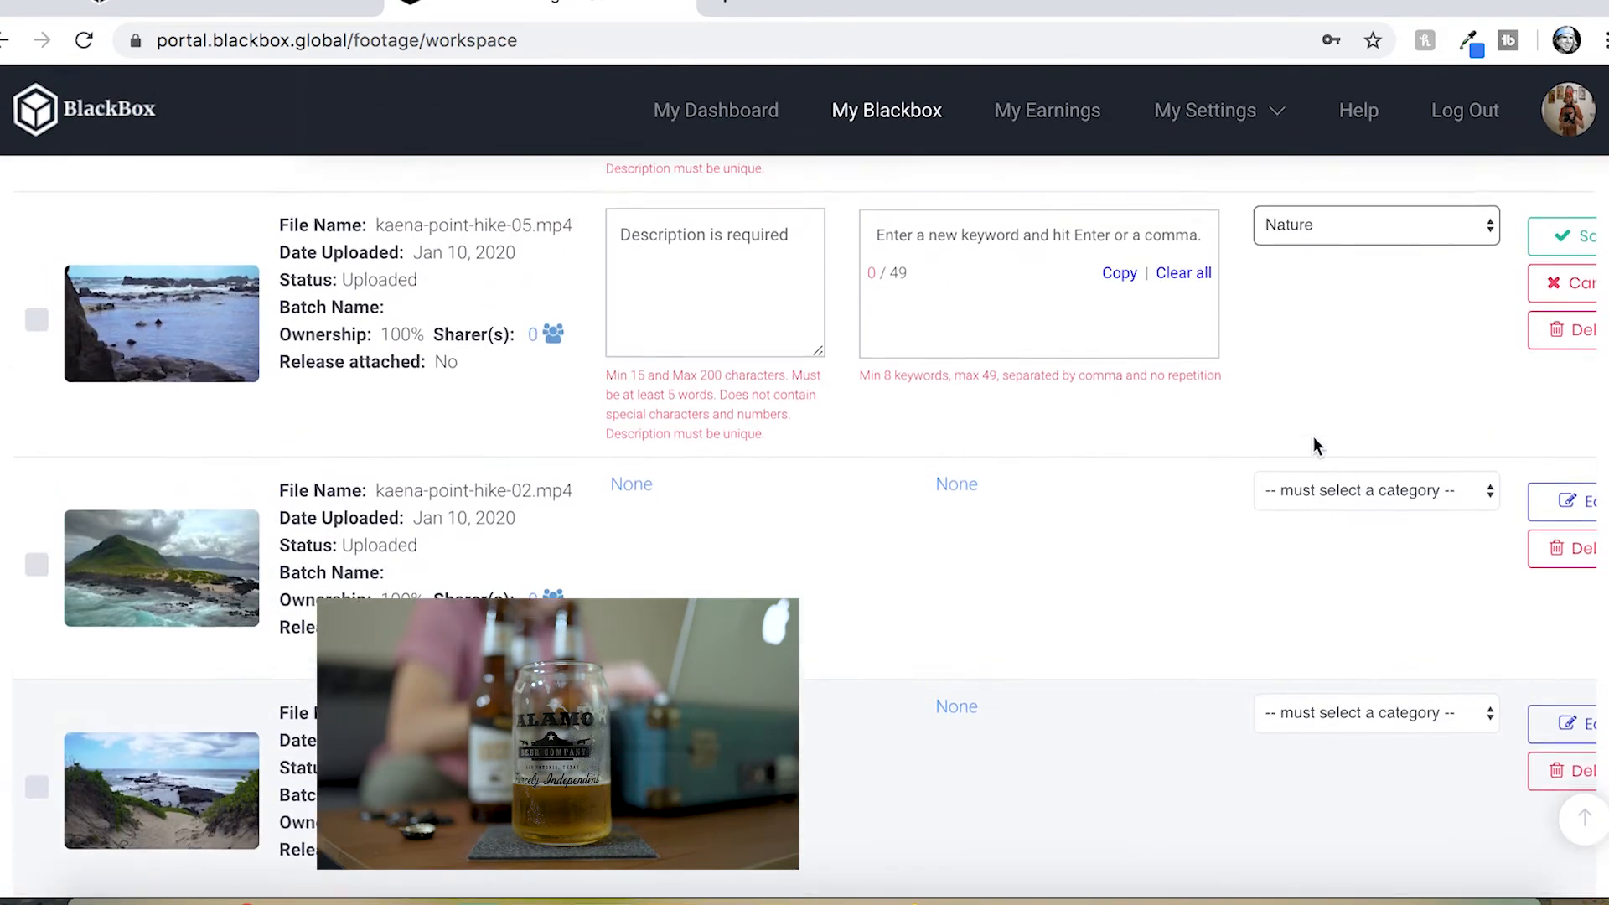
{"action": "left_click", "coordinate": [1318, 469]}
{"action": "scroll", "coordinate": [1322, 630], "scroll_direction": "down", "scroll_amount": 1}
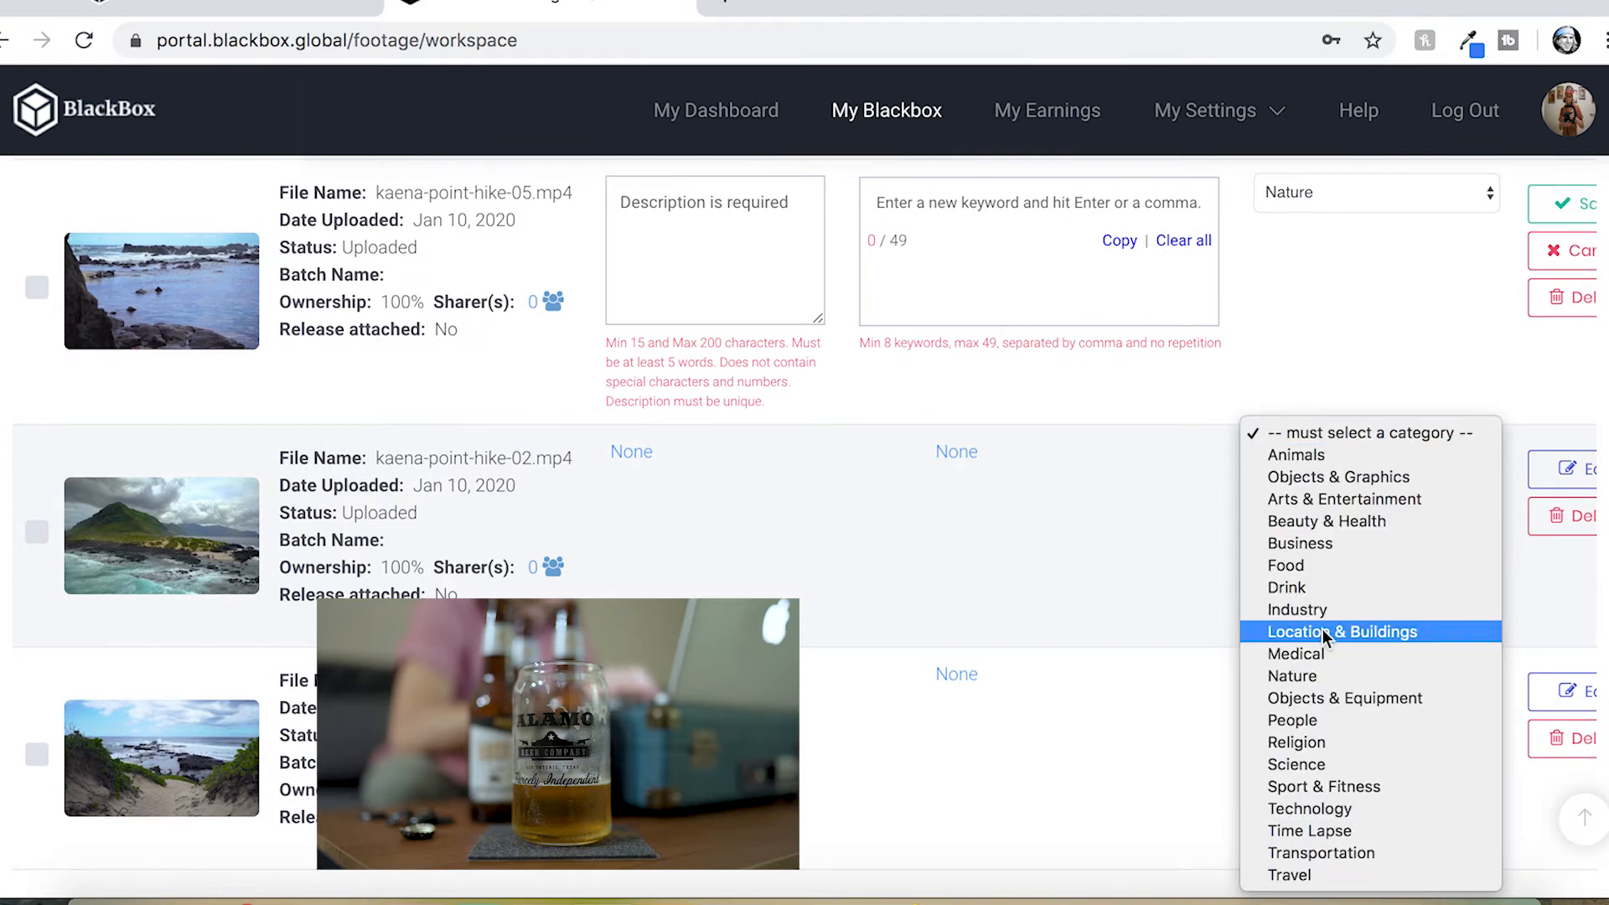
{"action": "left_click", "coordinate": [1314, 675]}
{"action": "scroll", "coordinate": [1320, 637], "scroll_direction": "down", "scroll_amount": 5}
{"action": "left_click", "coordinate": [1331, 465]}
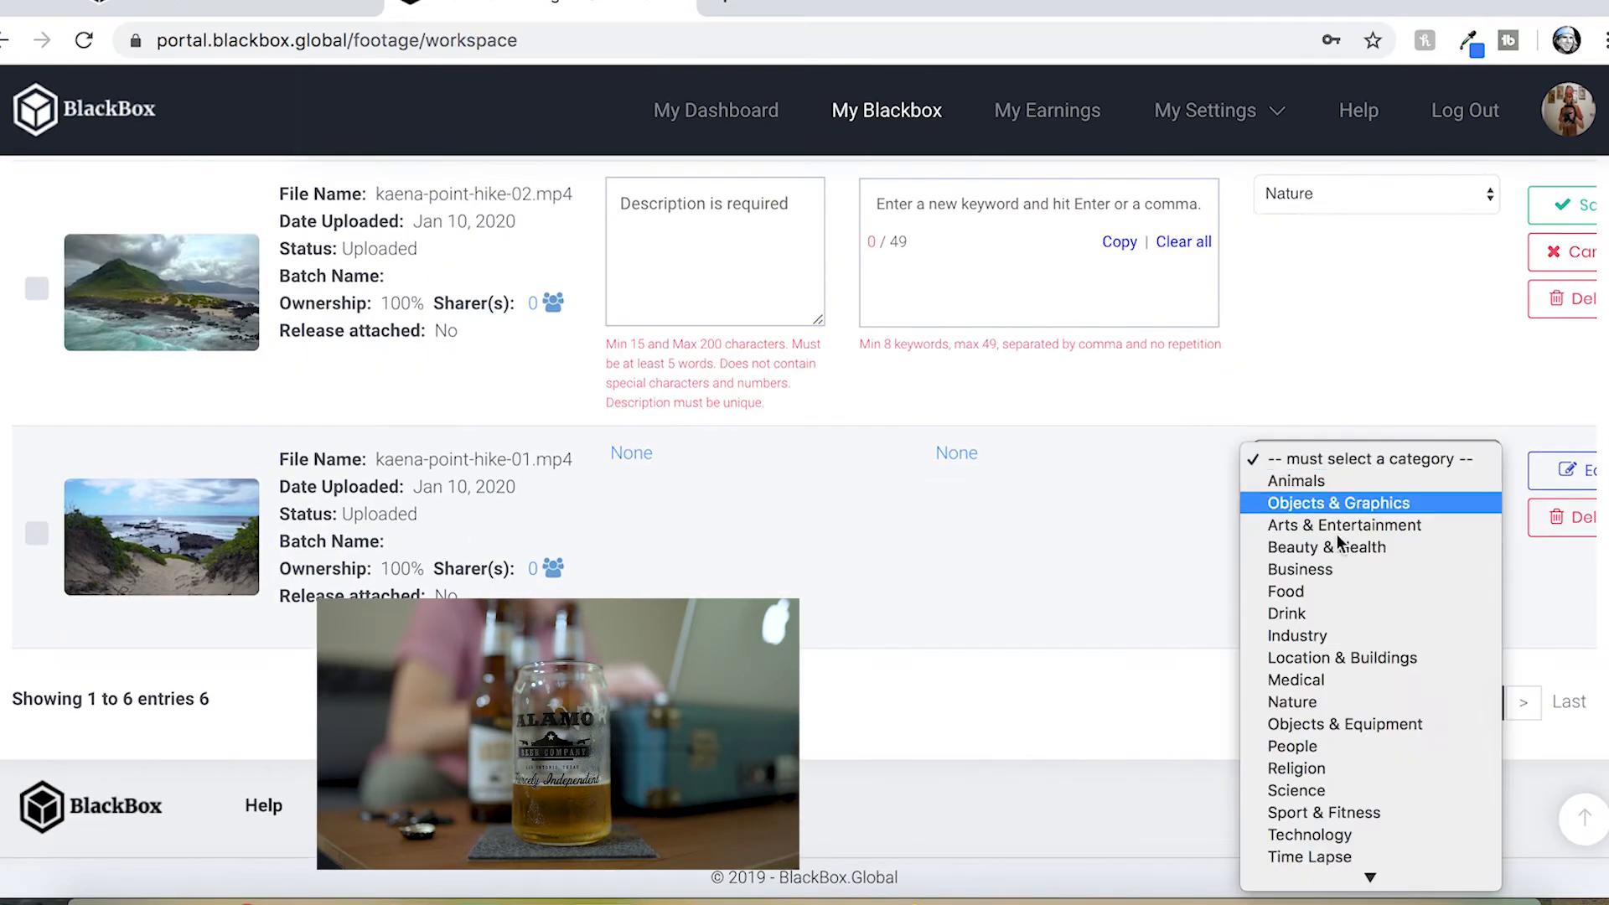
{"action": "scroll", "coordinate": [1341, 630], "scroll_direction": "down", "scroll_amount": 2}
{"action": "left_click", "coordinate": [1316, 676]}
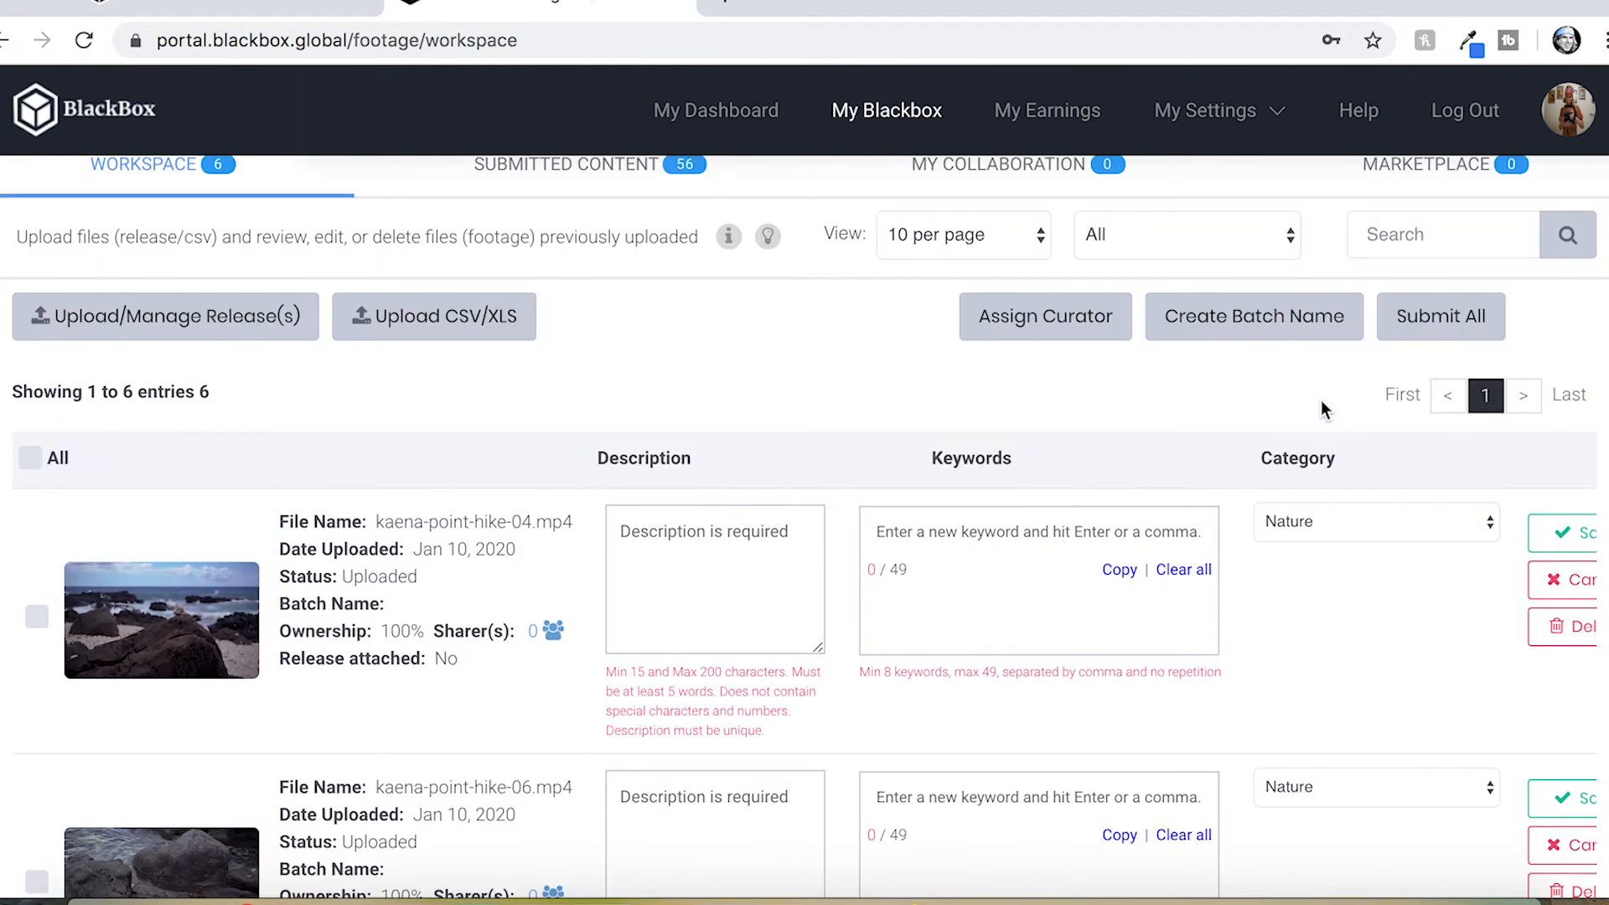
{"action": "scroll", "coordinate": [1321, 399], "scroll_direction": "down", "scroll_amount": 1}
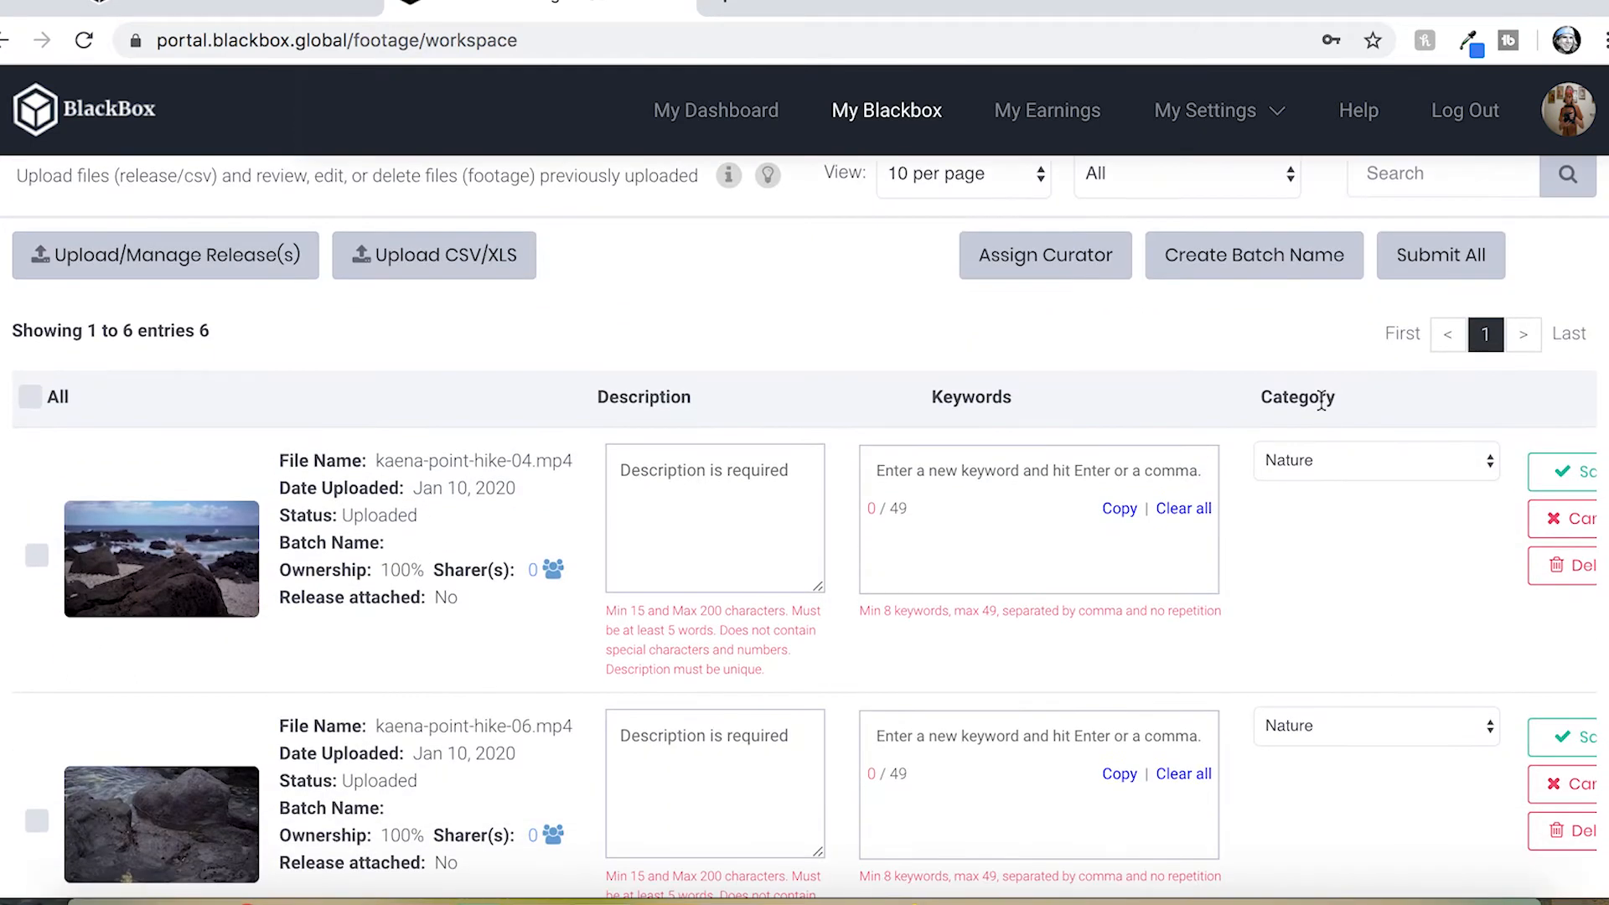
{"action": "scroll", "coordinate": [1346, 587], "scroll_direction": "down", "scroll_amount": 2}
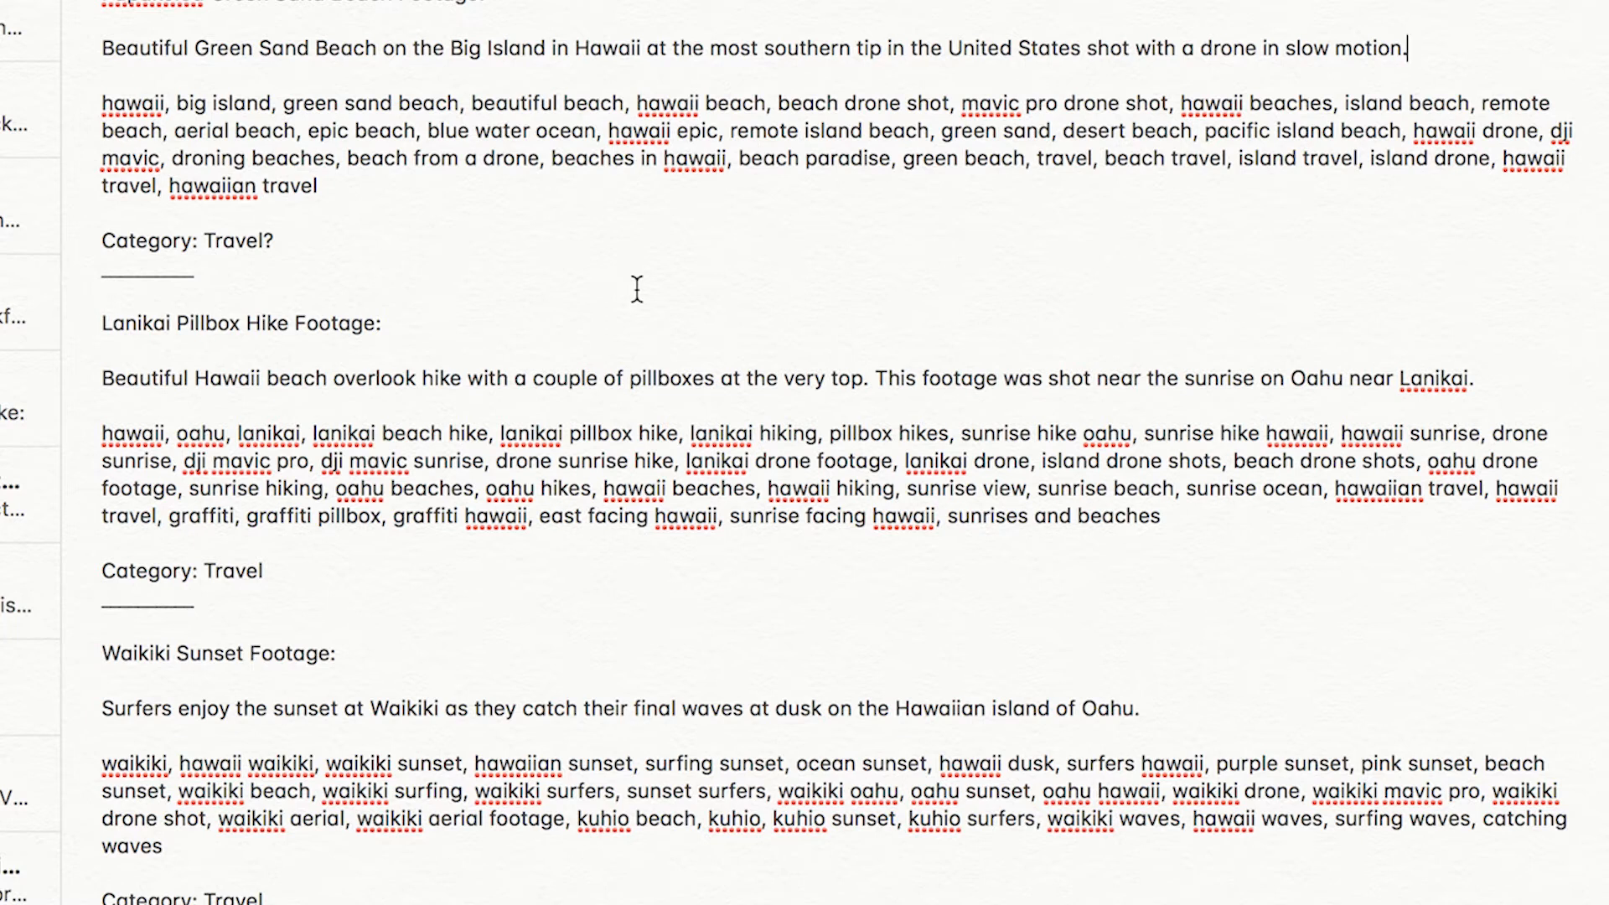
In the notes document, copy the Kaena Point Oahu Footage description paragraph
{"action": "scroll", "coordinate": [637, 289], "scroll_direction": "down", "scroll_amount": 10}
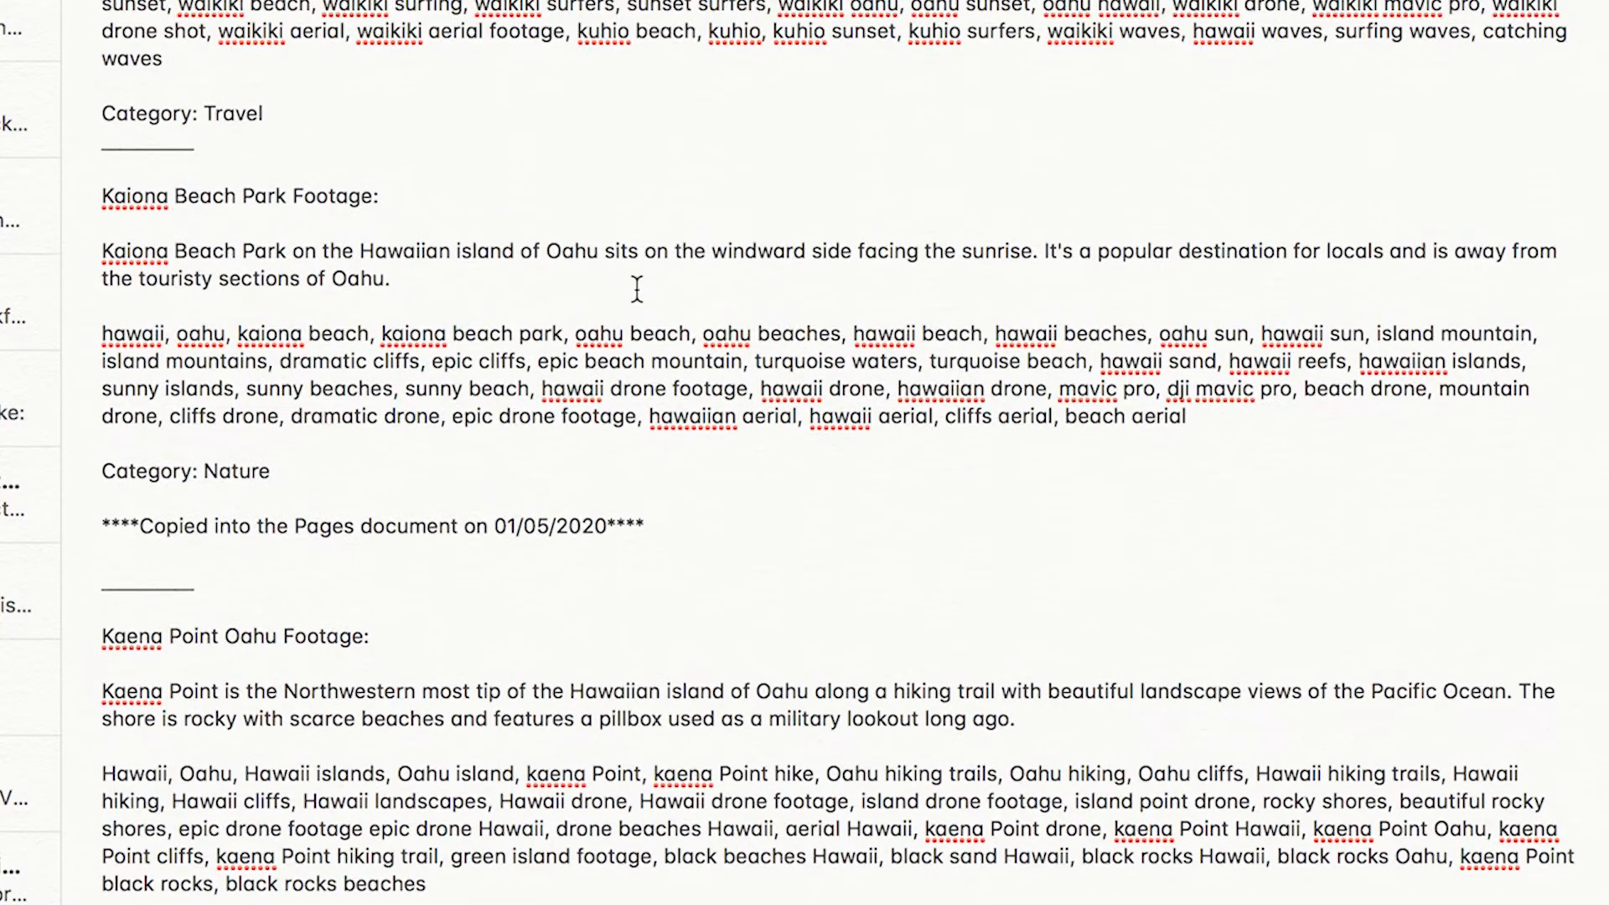
{"action": "scroll", "coordinate": [639, 746], "scroll_direction": "up", "scroll_amount": 1}
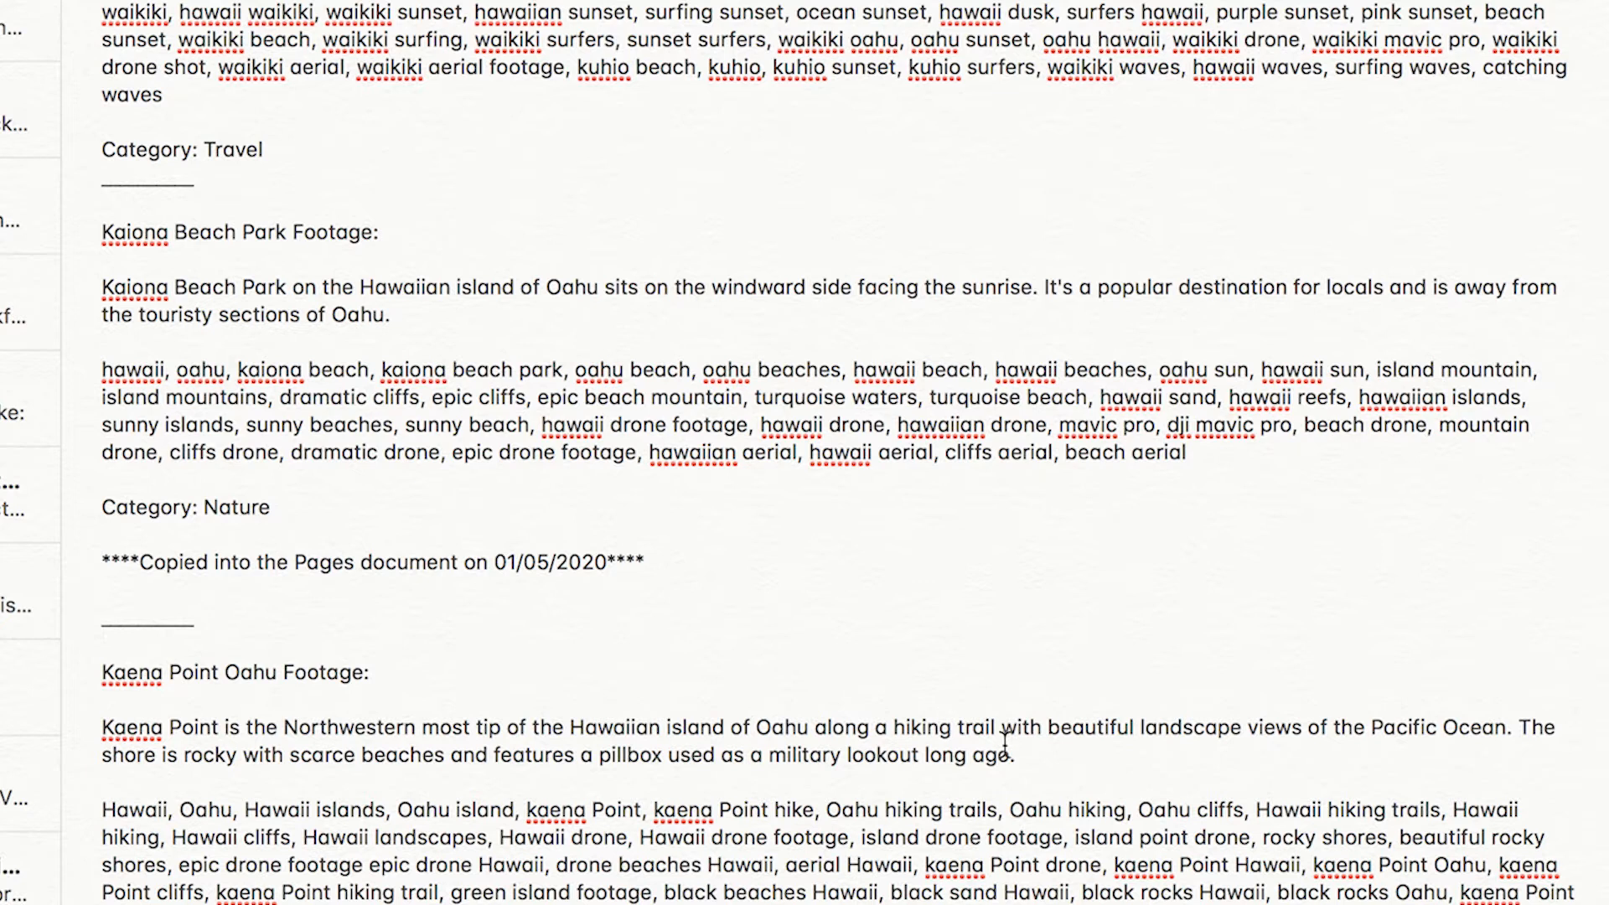
{"action": "left_click_drag", "start_coordinate": [1033, 752], "coordinate": [91, 737]}
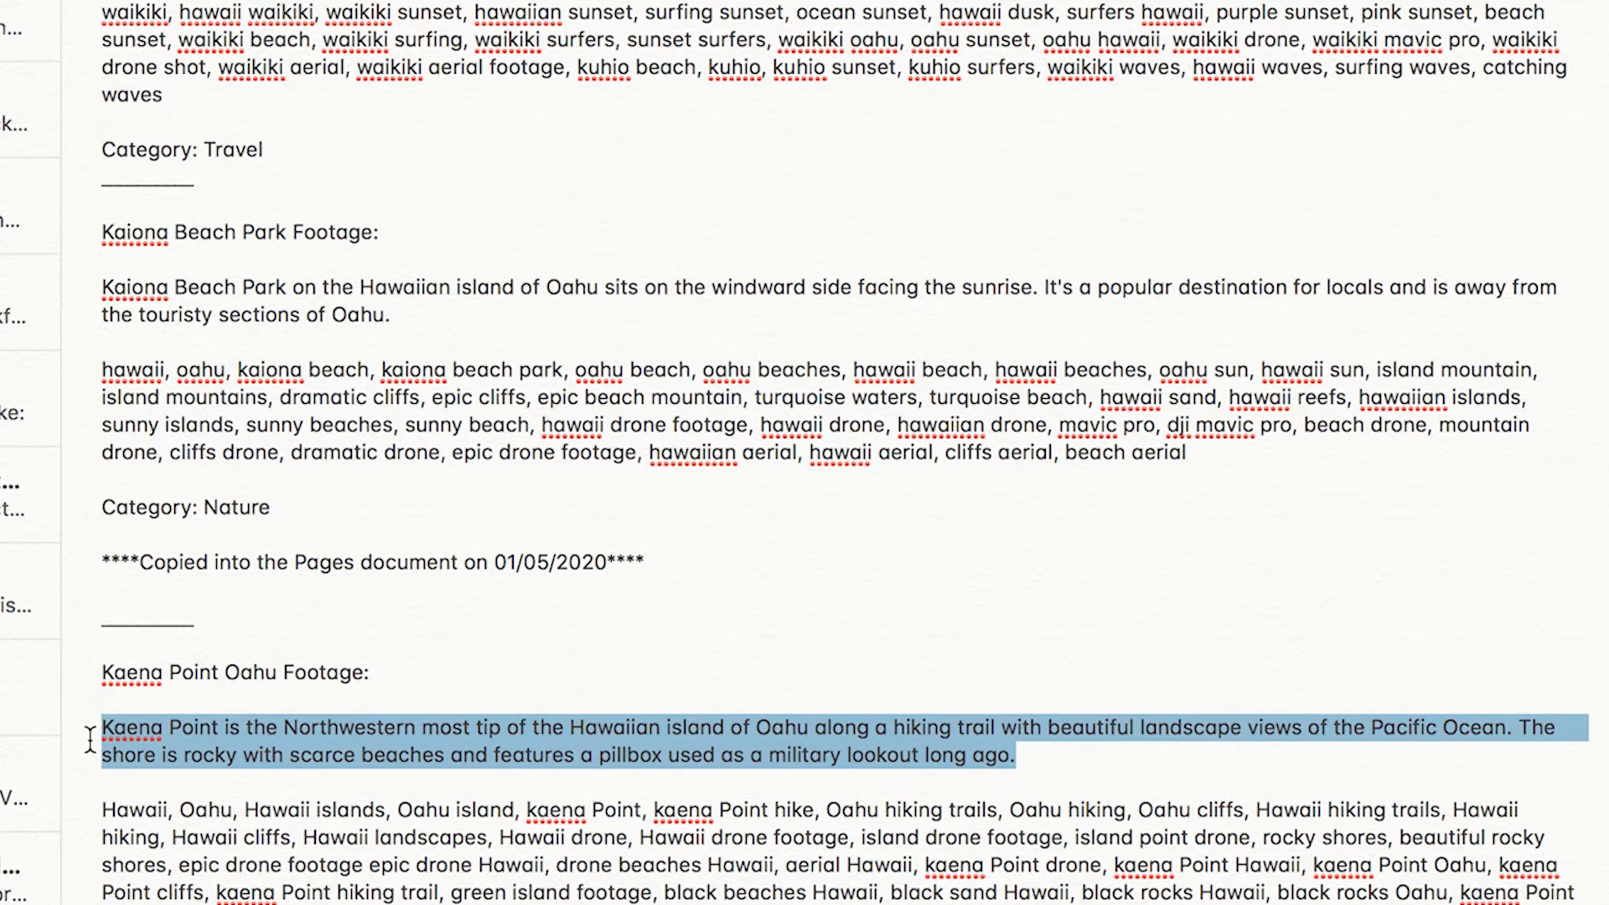
Switch back to the portal and paste the description into kaena-point-hike-04, kaena-point-hike-06 and kaena-point-hike-03
{"action": "key", "text": "super+Tab"}
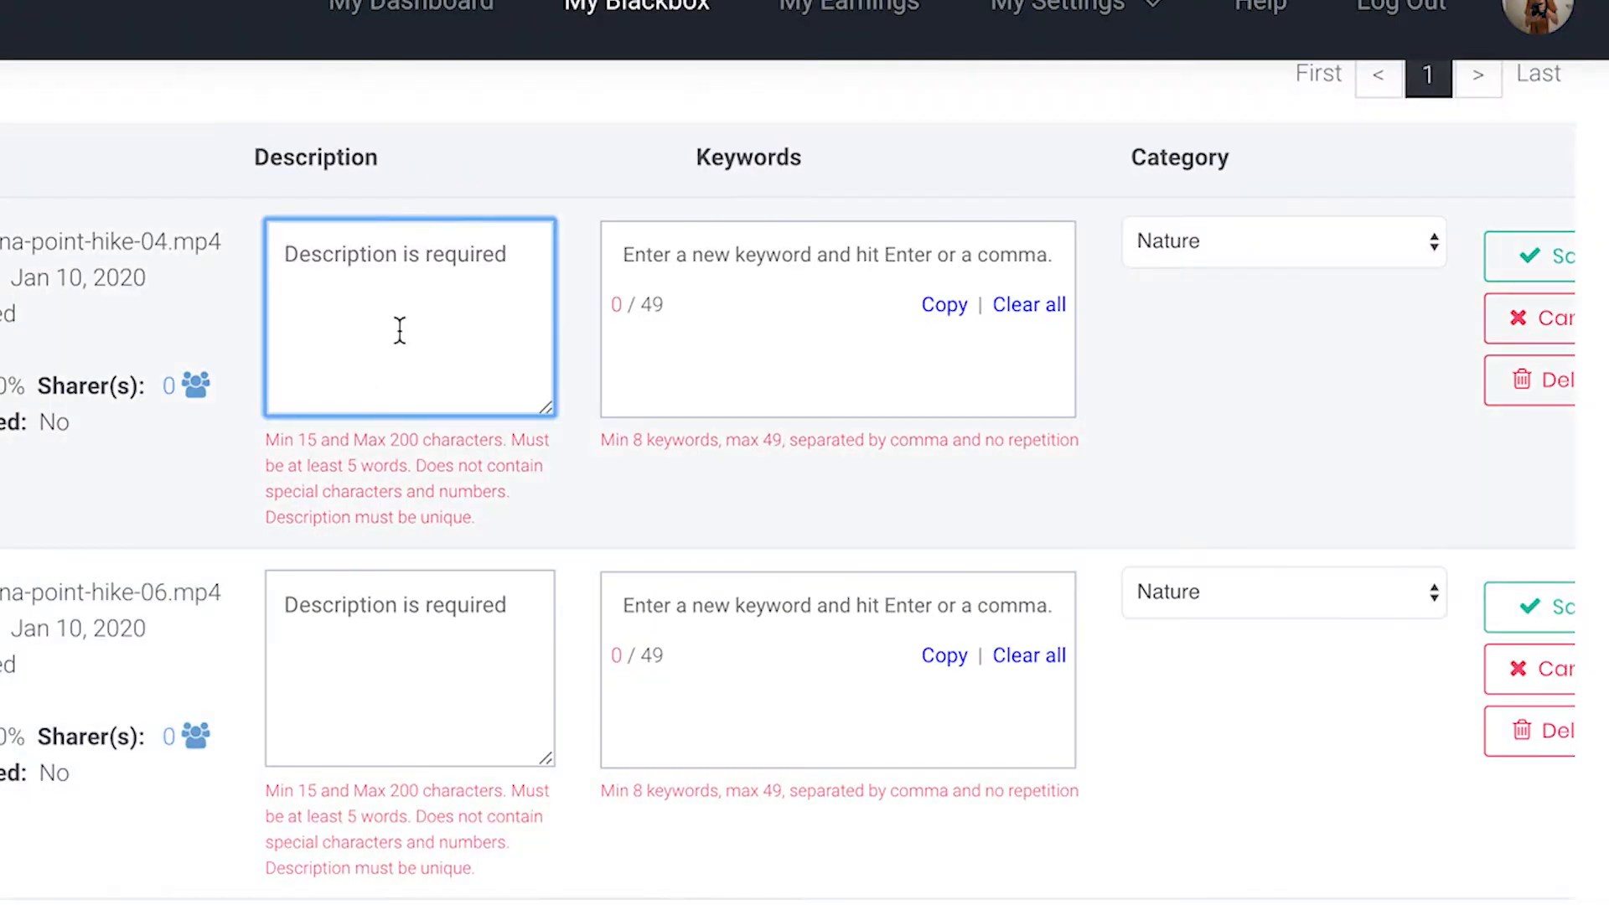
{"action": "key", "text": "ctrl+v"}
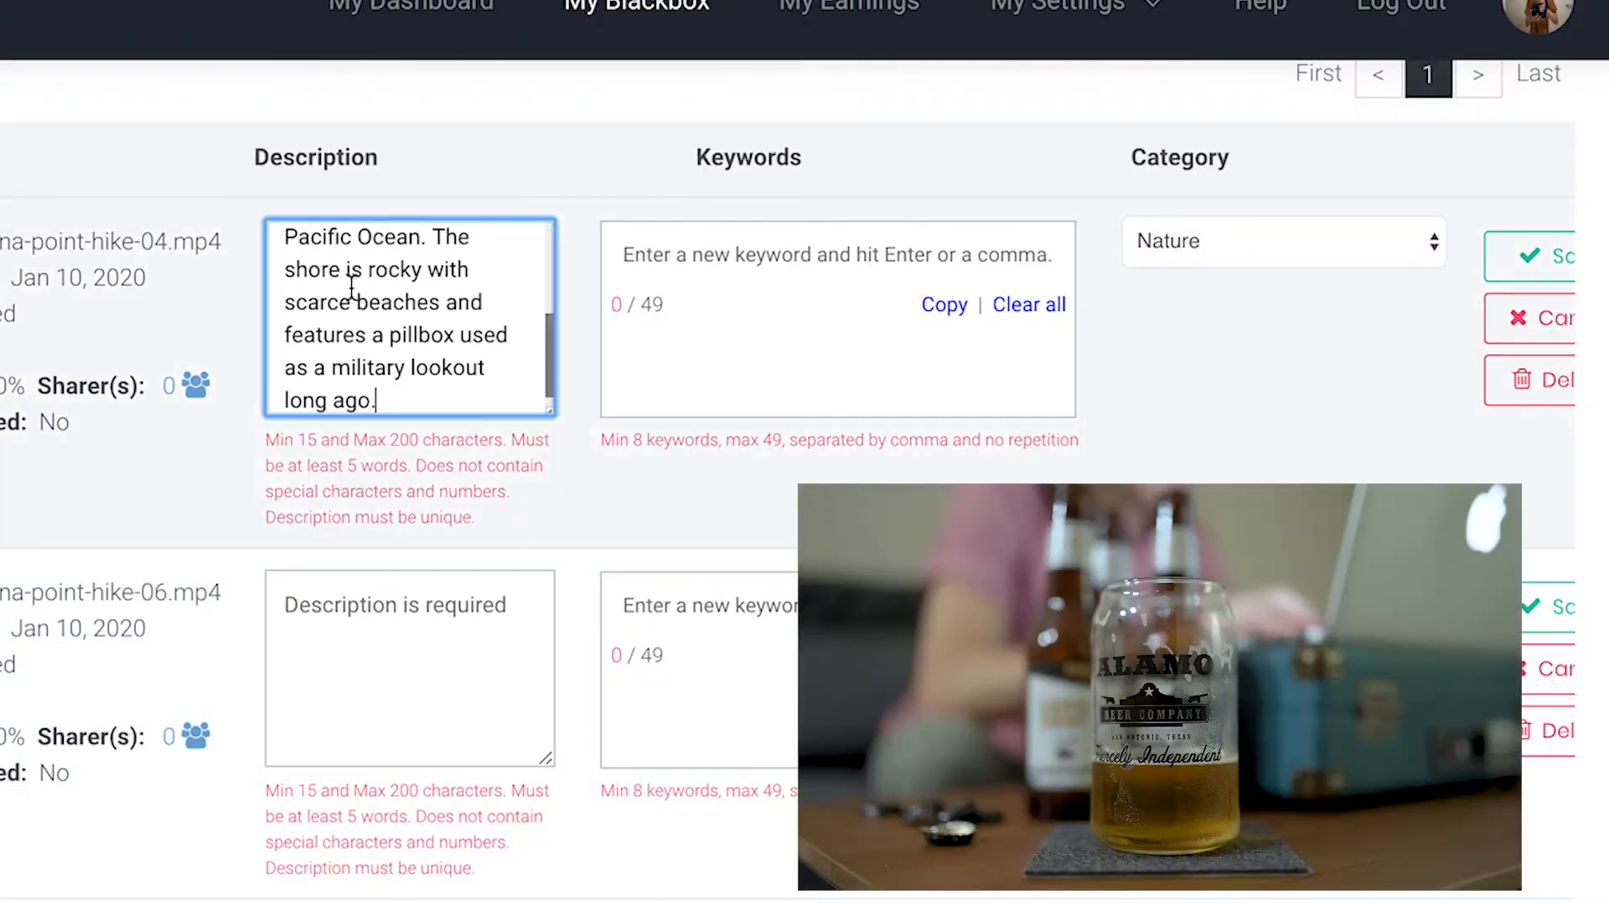
{"action": "left_click", "coordinate": [361, 650]}
{"action": "key", "text": "ctrl+v"}
{"action": "scroll", "coordinate": [361, 649], "scroll_direction": "down", "scroll_amount": 5}
{"action": "left_click", "coordinate": [359, 645]}
{"action": "key", "text": "ctrl+v"}
Paste the same Kaena Point description into the description field of kaena-point-hike-05
{"action": "scroll", "coordinate": [358, 650], "scroll_direction": "up", "scroll_amount": 3}
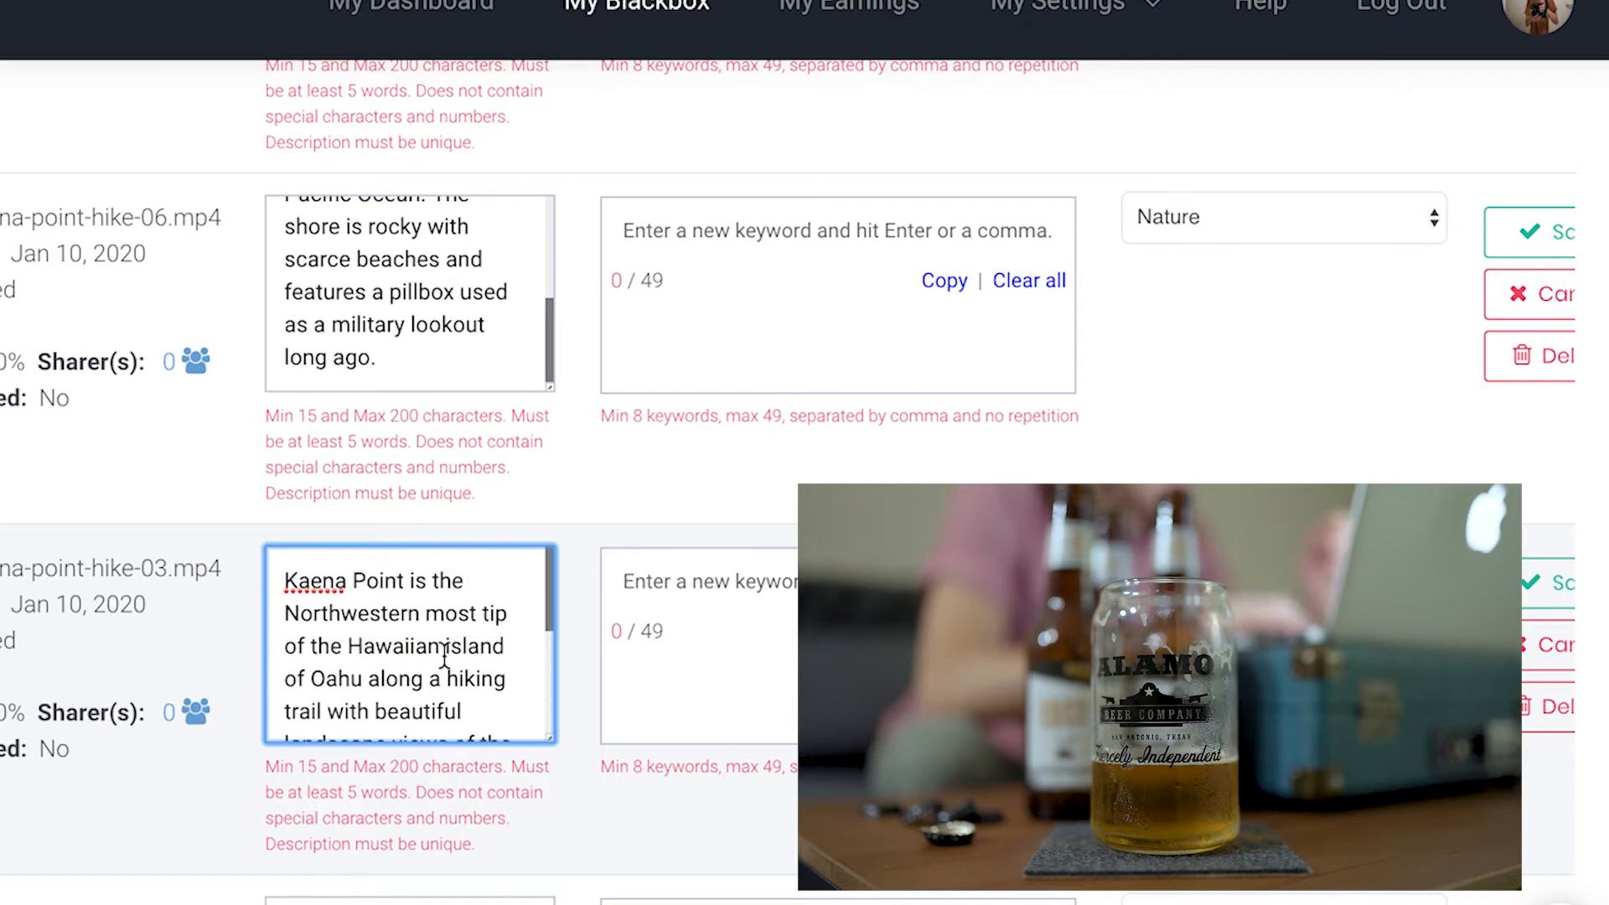
{"action": "scroll", "coordinate": [445, 656], "scroll_direction": "down", "scroll_amount": 1}
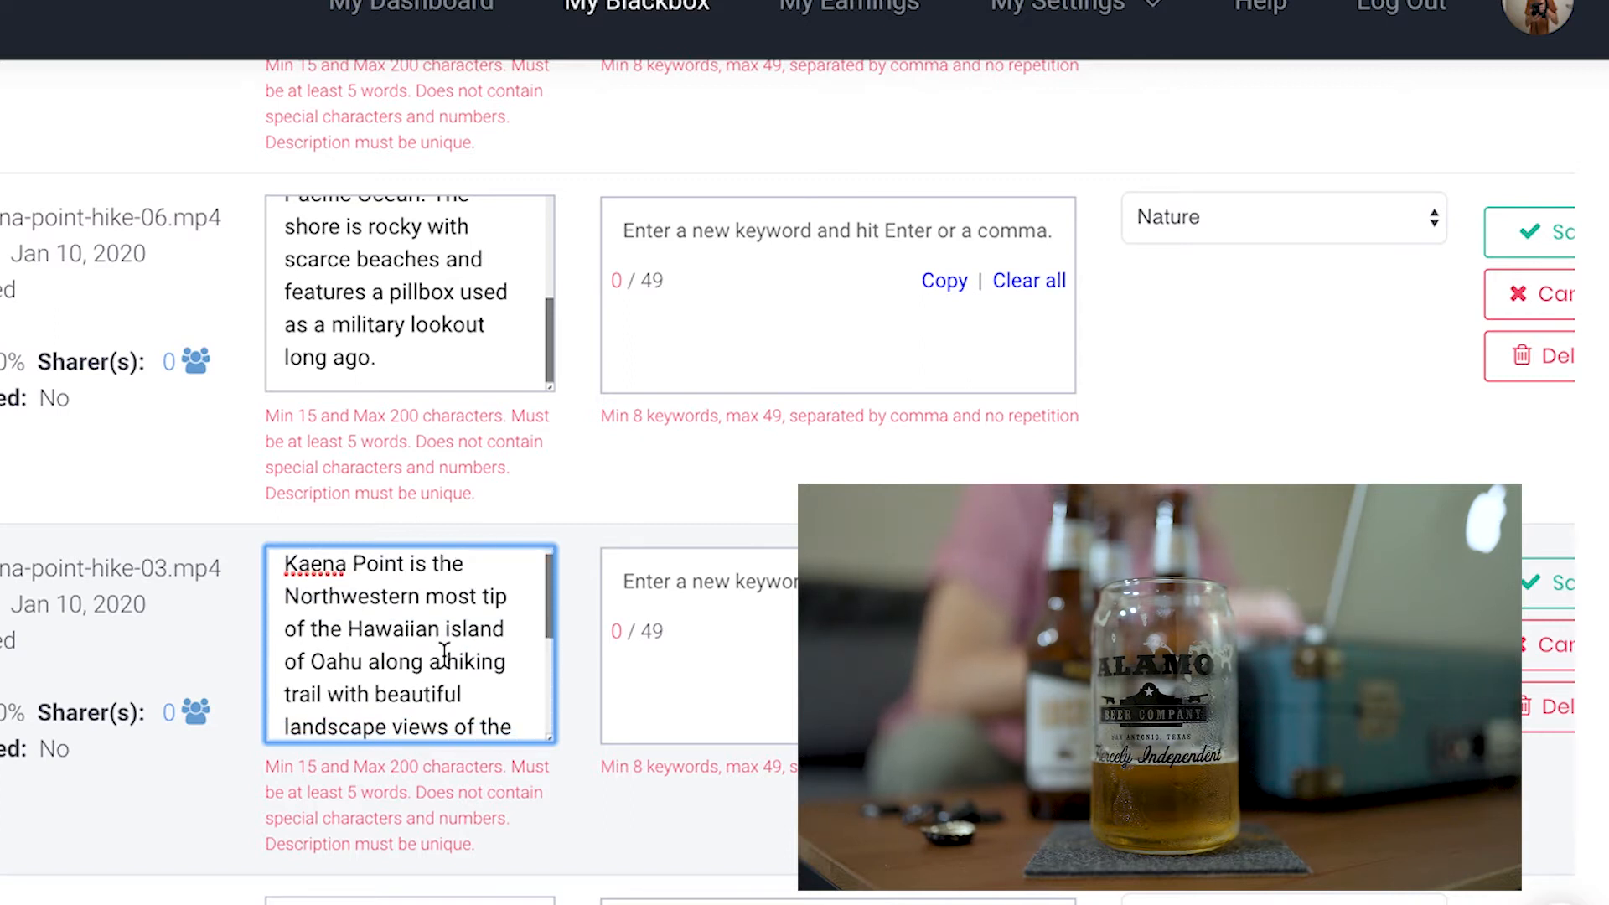
{"action": "scroll", "coordinate": [478, 672], "scroll_direction": "down", "scroll_amount": 2}
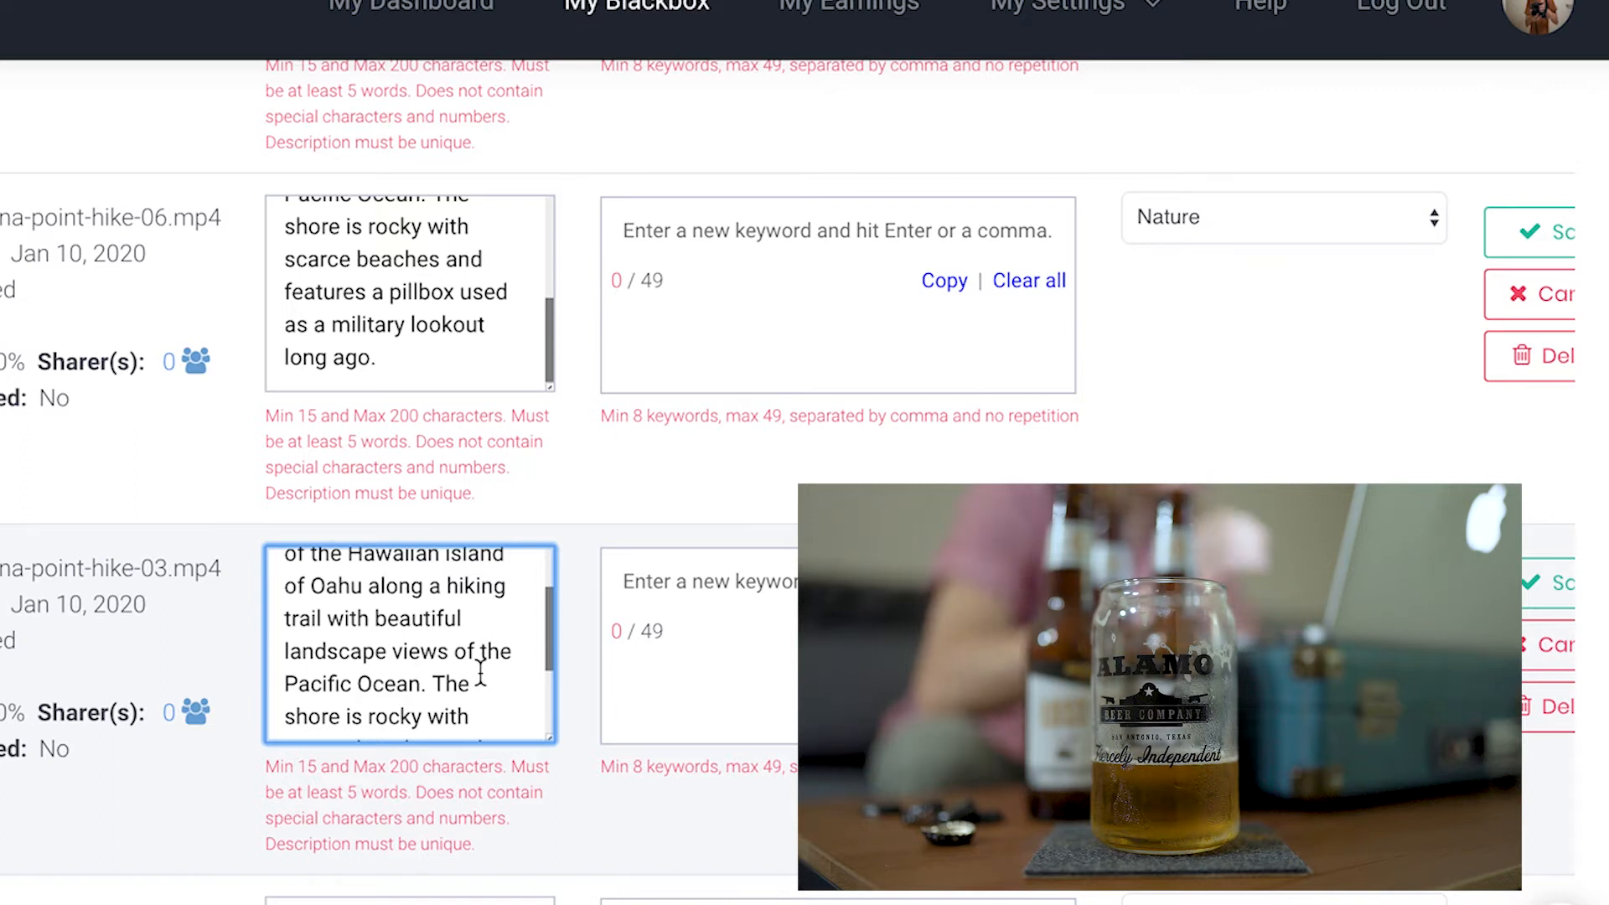
{"action": "scroll", "coordinate": [480, 672], "scroll_direction": "down", "scroll_amount": 3}
{"action": "scroll", "coordinate": [480, 672], "scroll_direction": "down", "scroll_amount": 2}
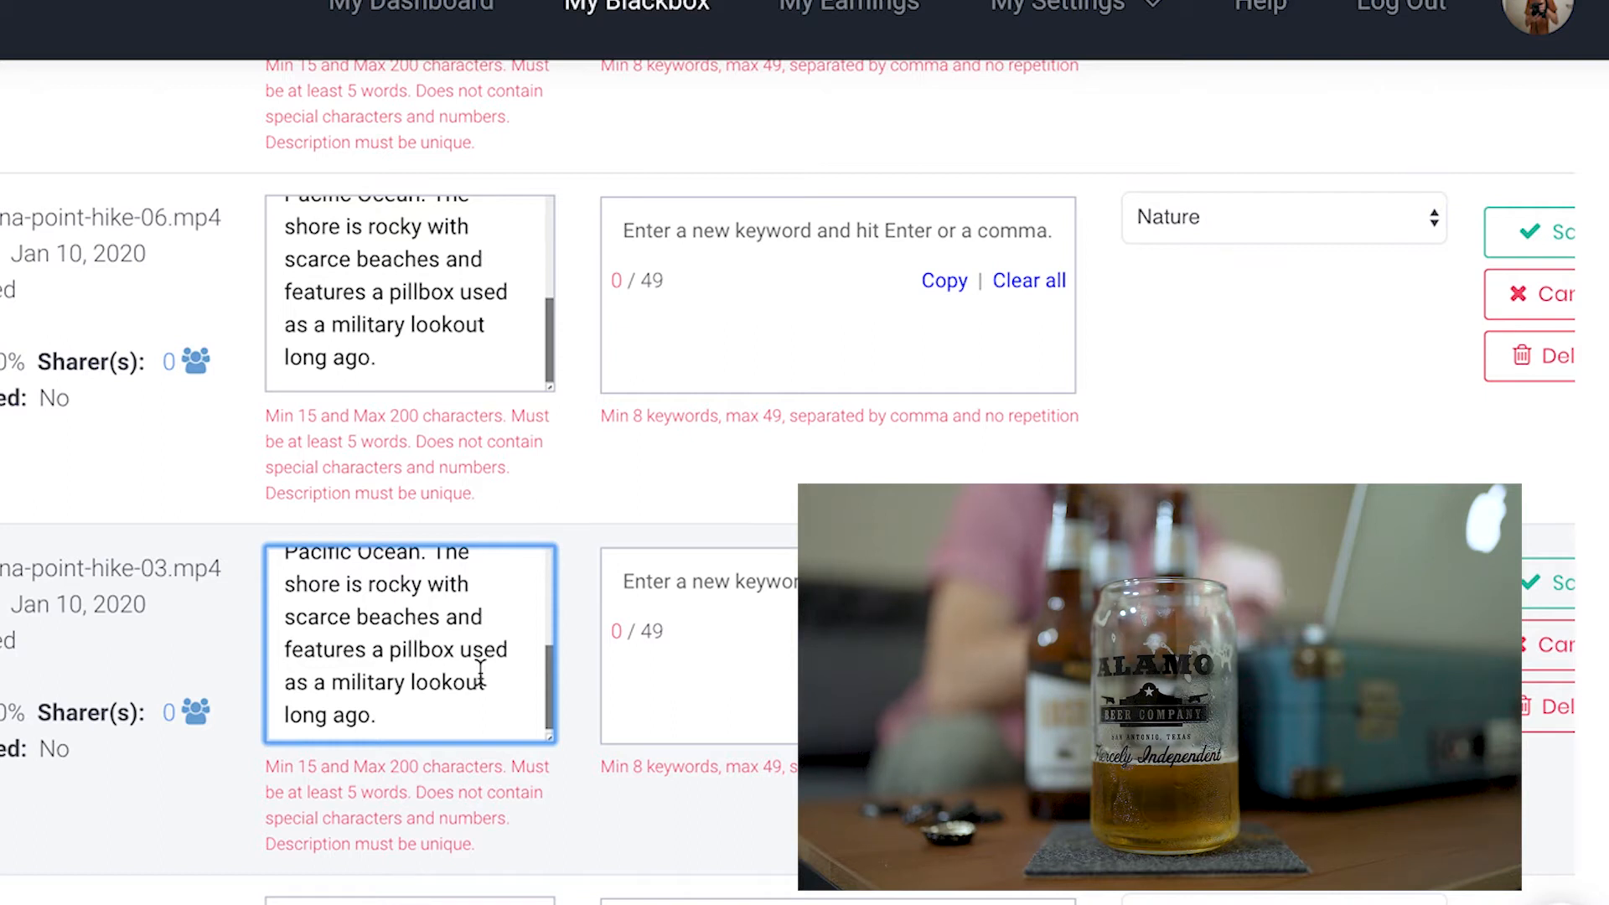
{"action": "scroll", "coordinate": [481, 672], "scroll_direction": "down", "scroll_amount": 1}
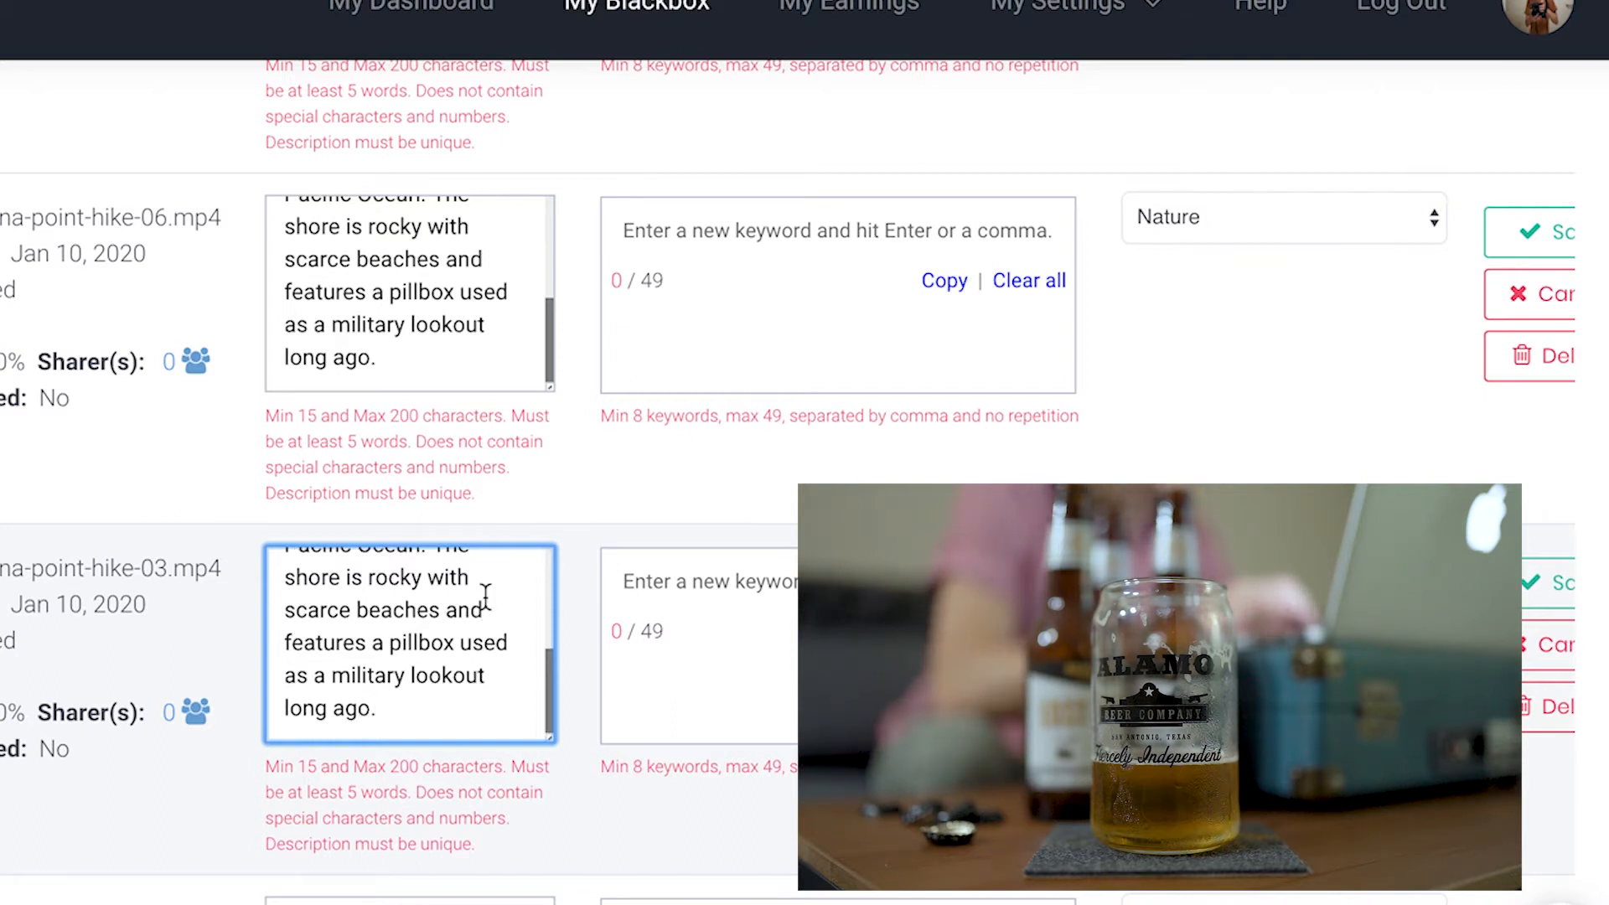
{"action": "scroll", "coordinate": [485, 595], "scroll_direction": "down", "scroll_amount": 3}
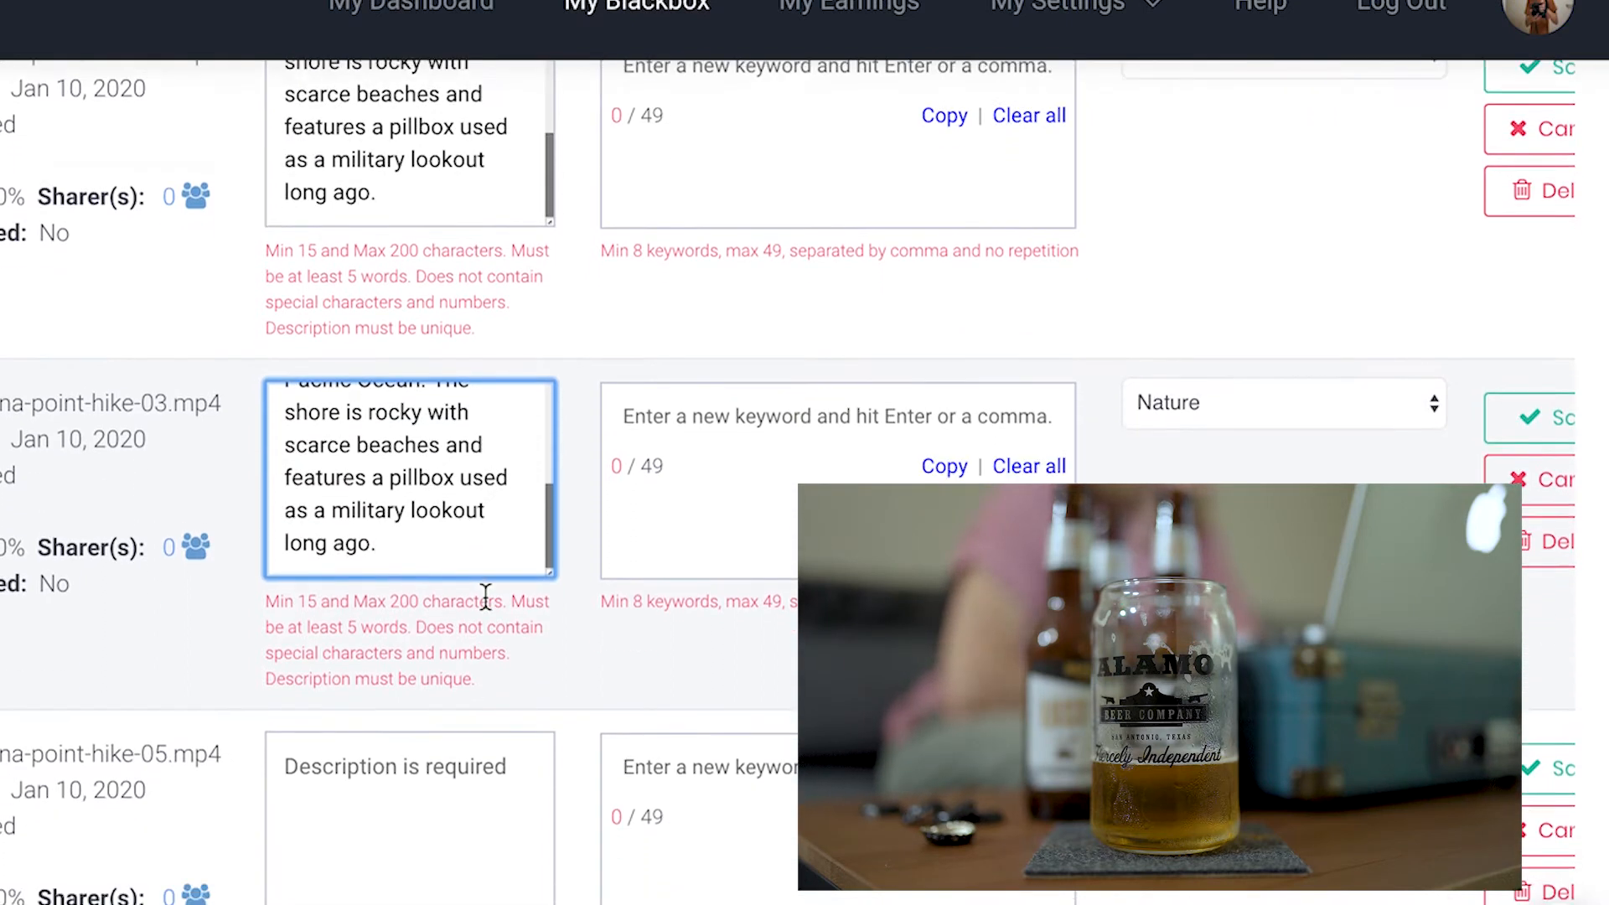
{"action": "left_click", "coordinate": [363, 712]}
{"action": "type", "text": "Kaena Point is the Northwestern most tip of the Hawaiian island of Oahu along a hiking trail with beautiful landscape views of the Pacific Ocean. The shore is rocky with scarce beaches and features a pillbox used as a military lookout long ago."}
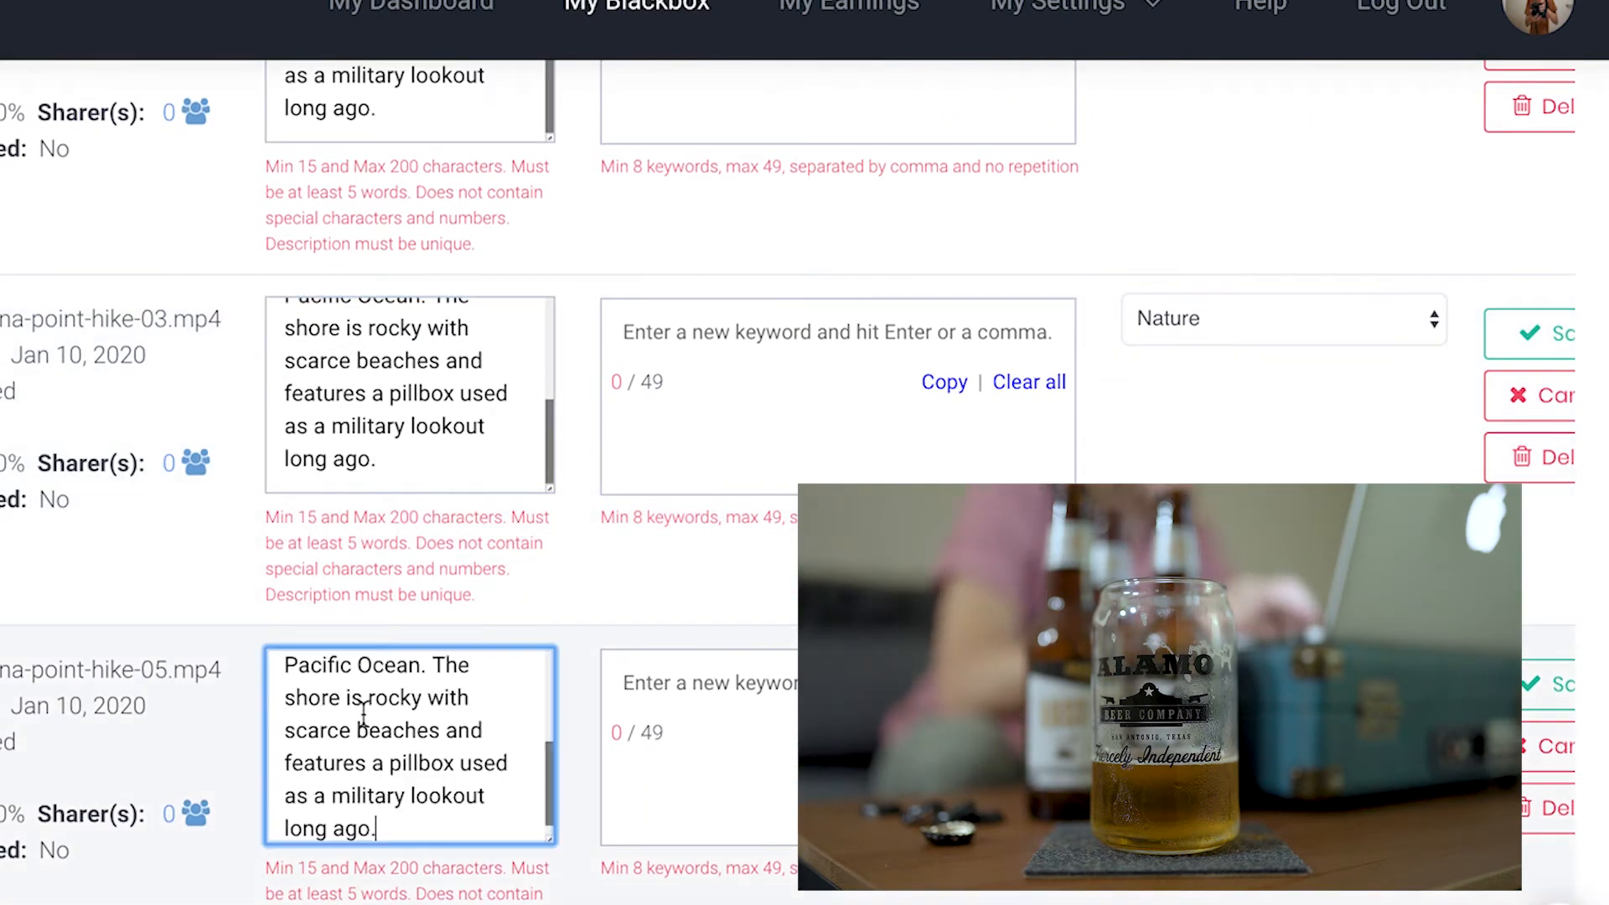
Paste the Kaena Point description into the description fields of kaena-point-hike-02 and kaena-point-hike-01
{"action": "scroll", "coordinate": [363, 712], "scroll_direction": "up", "scroll_amount": 3}
{"action": "scroll", "coordinate": [363, 711], "scroll_direction": "down", "scroll_amount": 5}
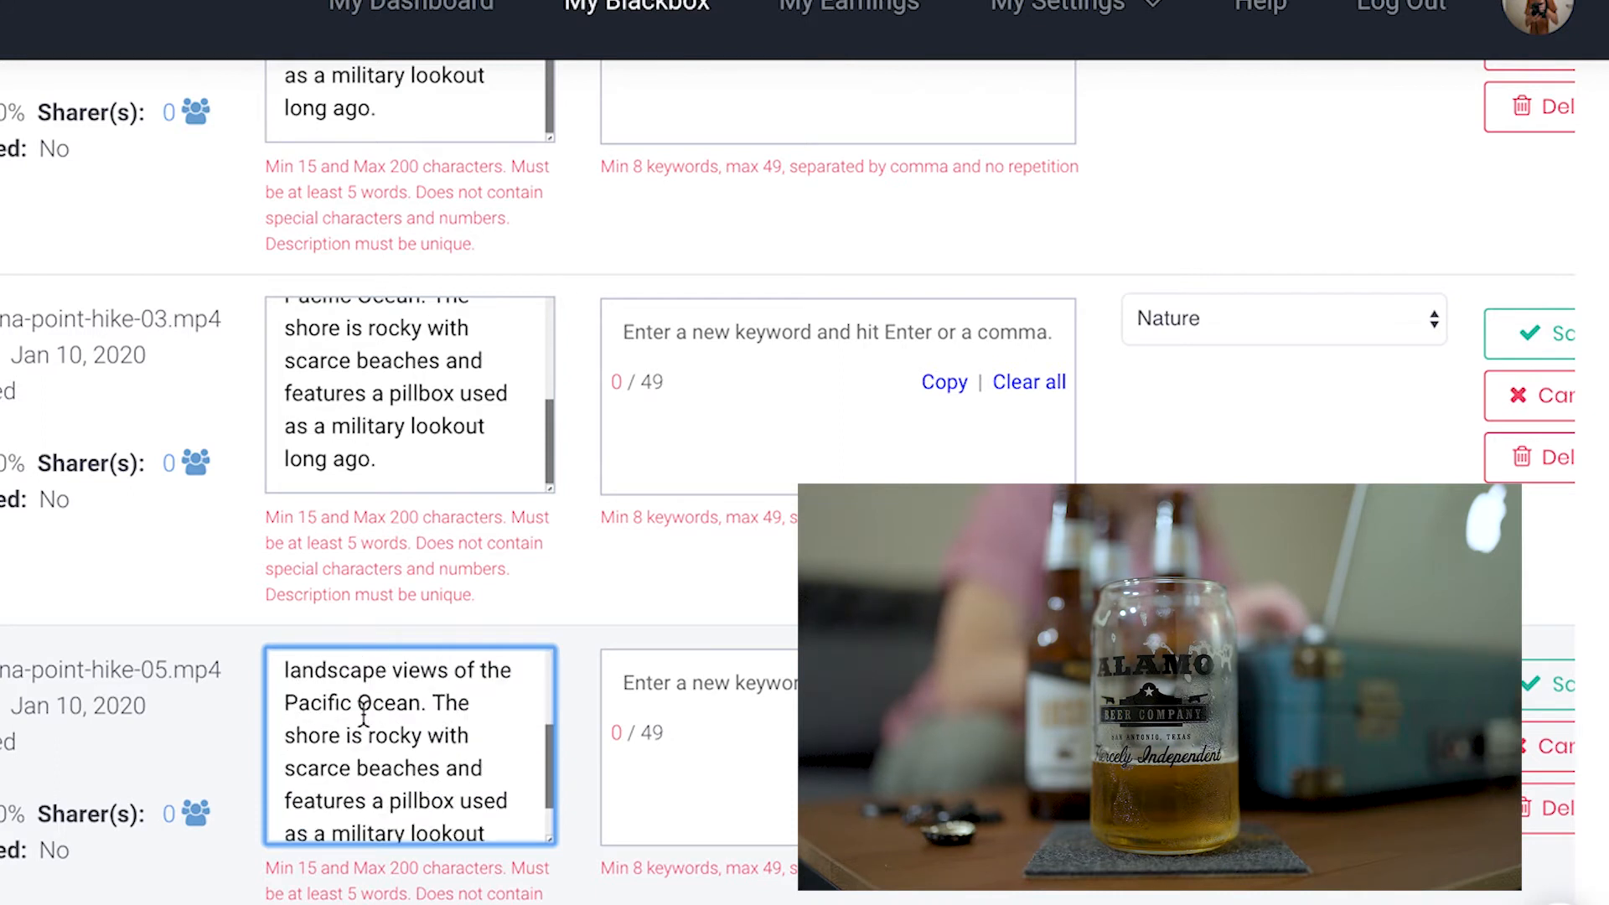
{"action": "scroll", "coordinate": [575, 747], "scroll_direction": "down", "scroll_amount": 5}
{"action": "left_click", "coordinate": [446, 654]}
{"action": "key", "text": "ctrl+v"}
{"action": "scroll", "coordinate": [445, 654], "scroll_direction": "down", "scroll_amount": 5}
{"action": "left_click", "coordinate": [445, 655]}
{"action": "key", "text": "ctrl+v"}
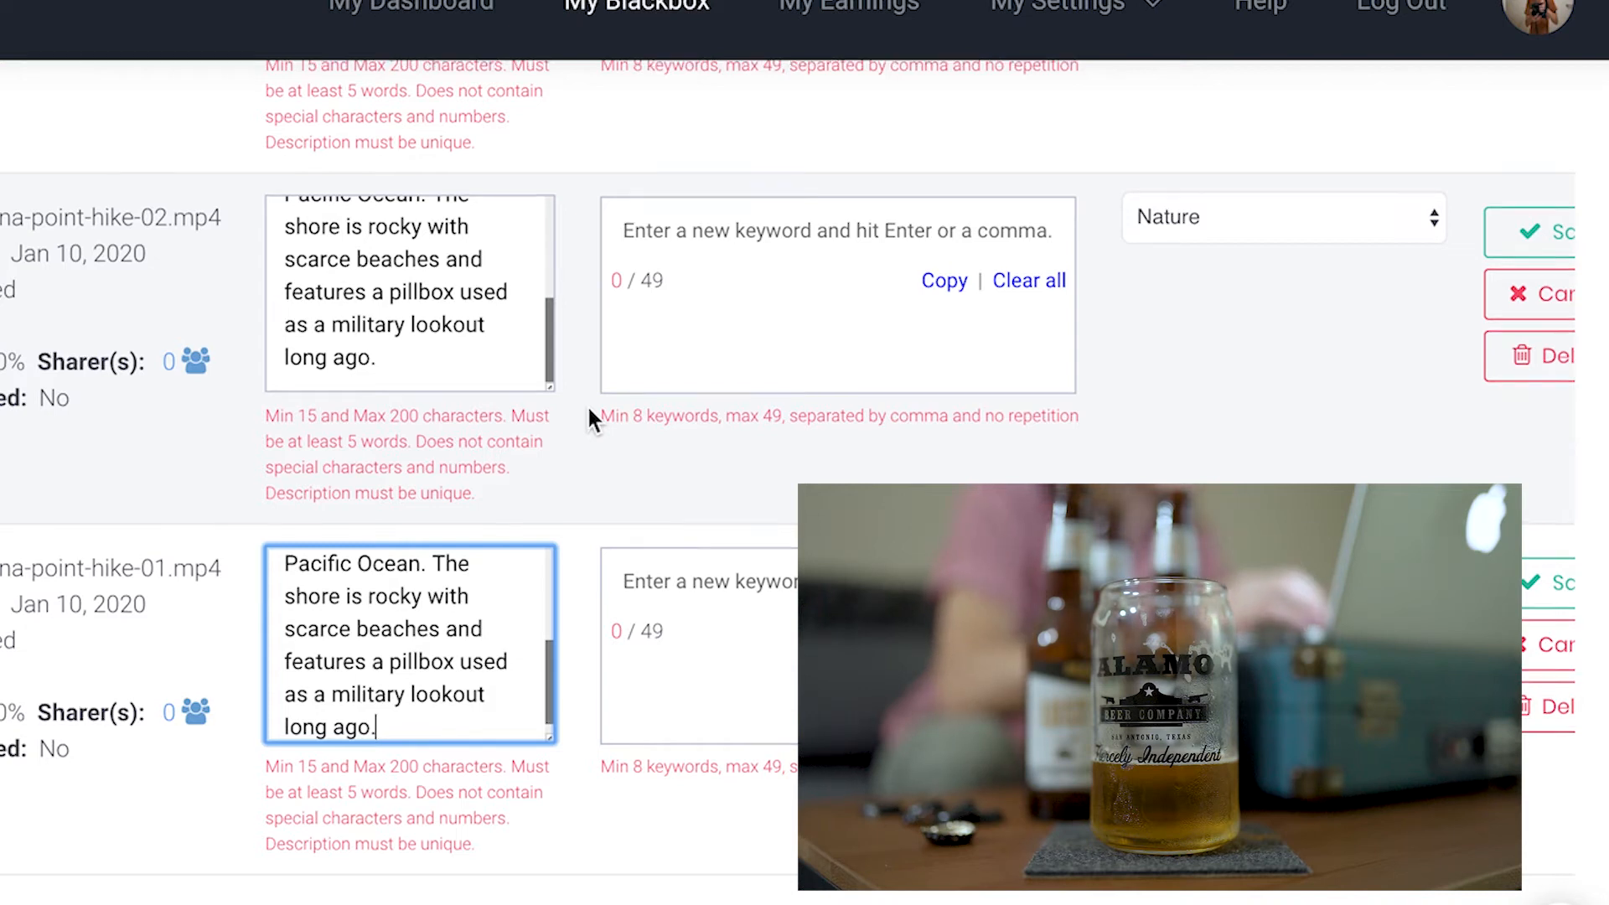
{"action": "scroll", "coordinate": [589, 412], "scroll_direction": "up", "scroll_amount": 5}
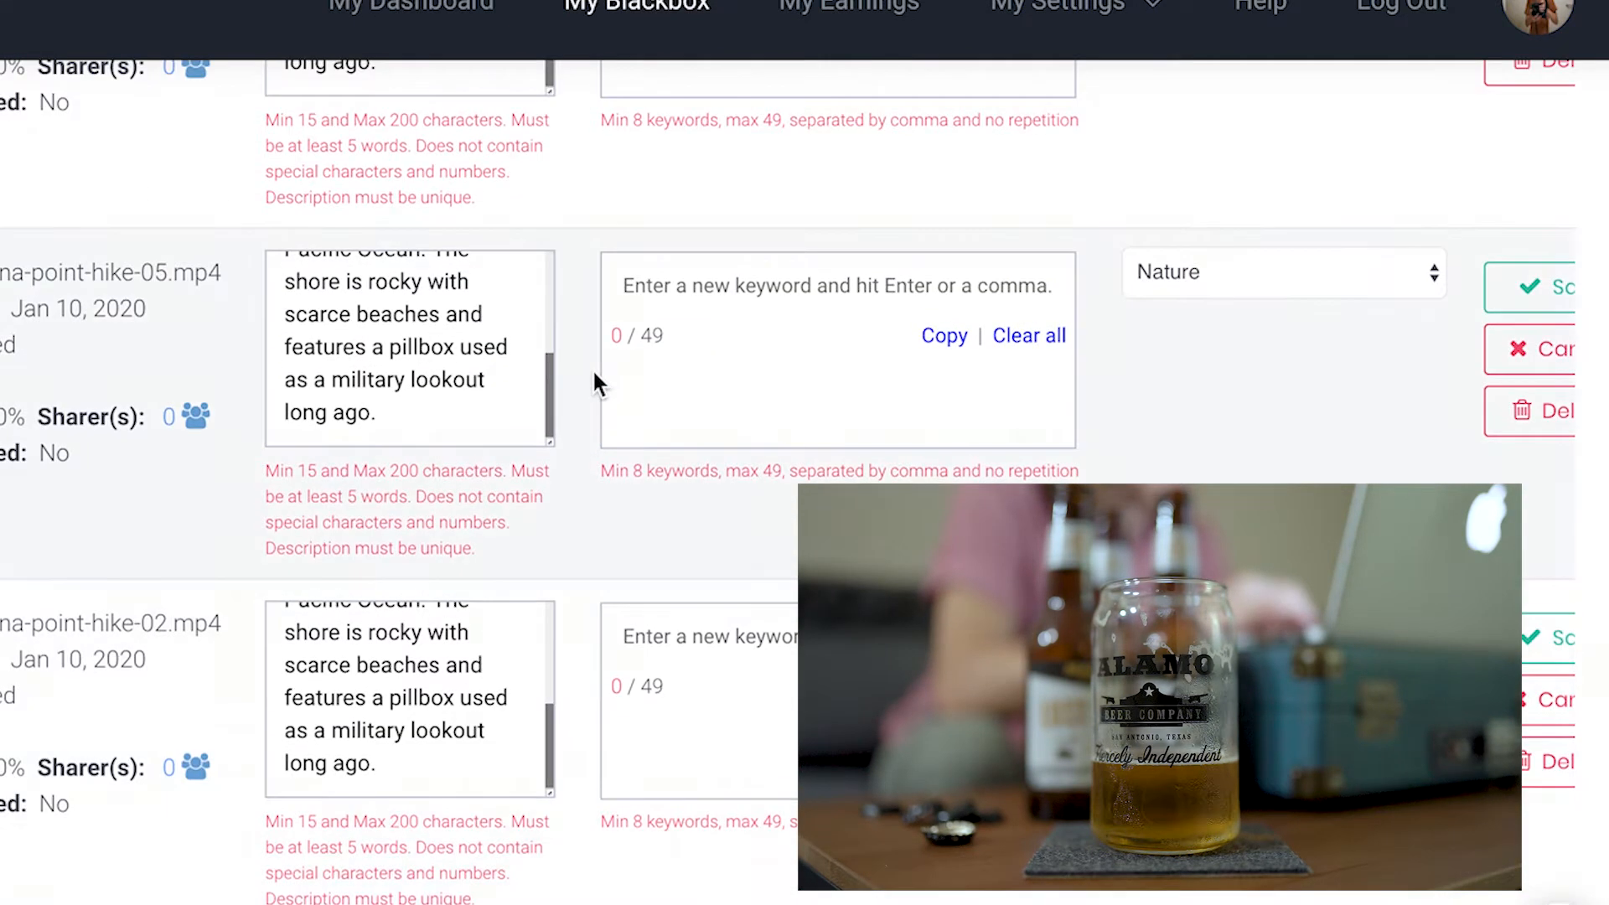
Switch to the notes document and copy the Kaena Point Oahu keyword list
{"action": "key", "text": "super+Tab"}
{"action": "scroll", "coordinate": [618, 735], "scroll_direction": "down", "scroll_amount": 1}
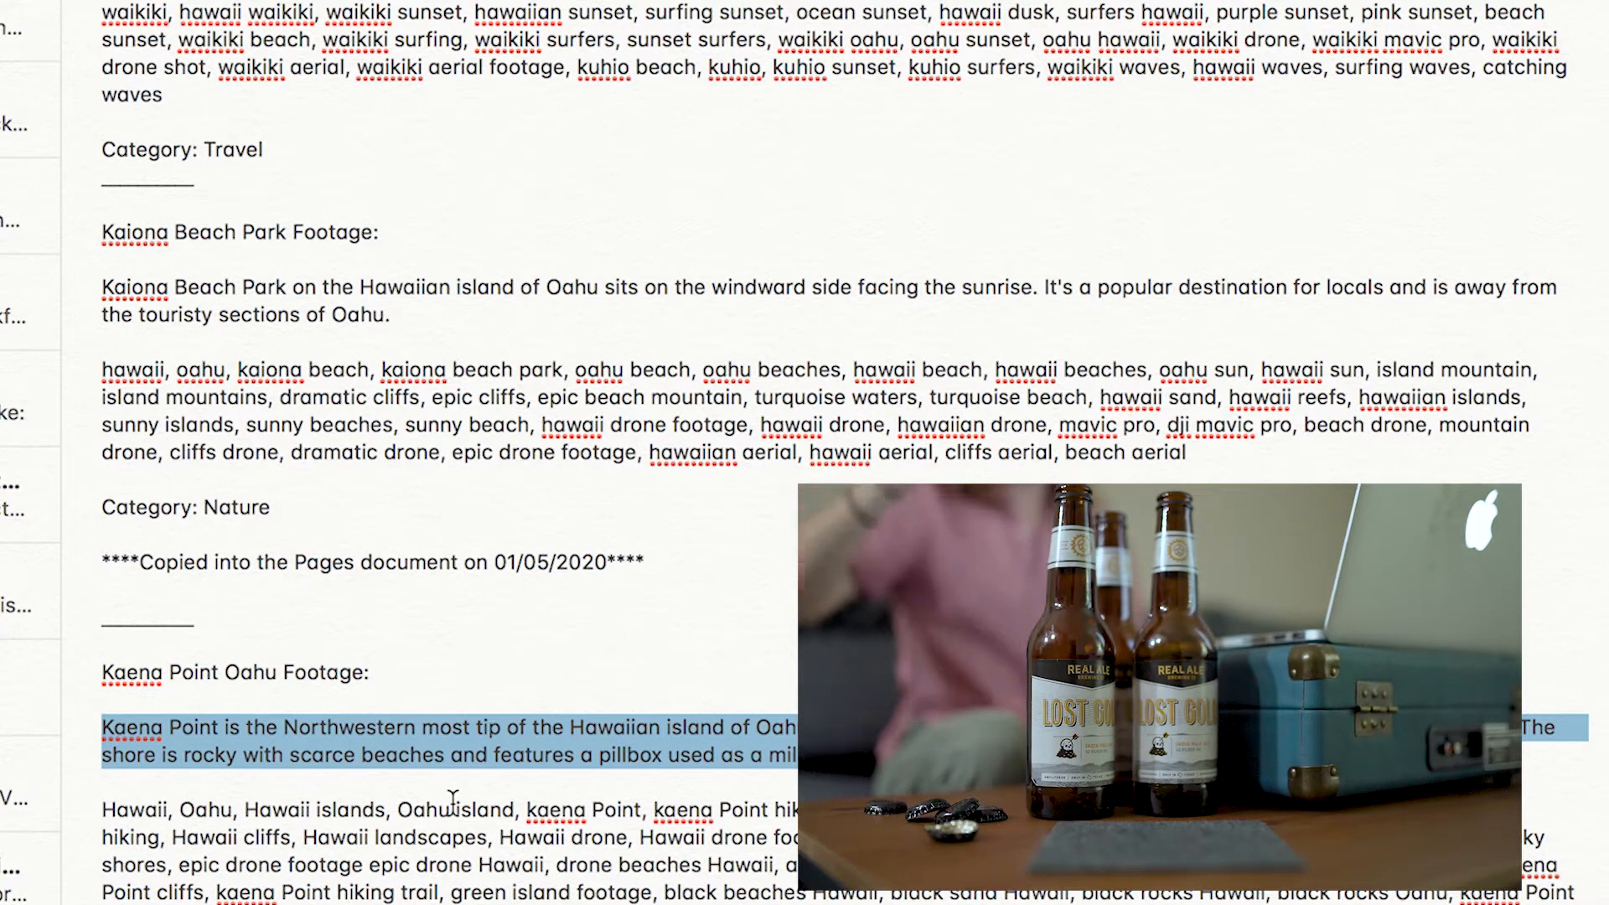
{"action": "scroll", "coordinate": [453, 800], "scroll_direction": "down", "scroll_amount": 2}
{"action": "scroll", "coordinate": [443, 899], "scroll_direction": "up", "scroll_amount": 2}
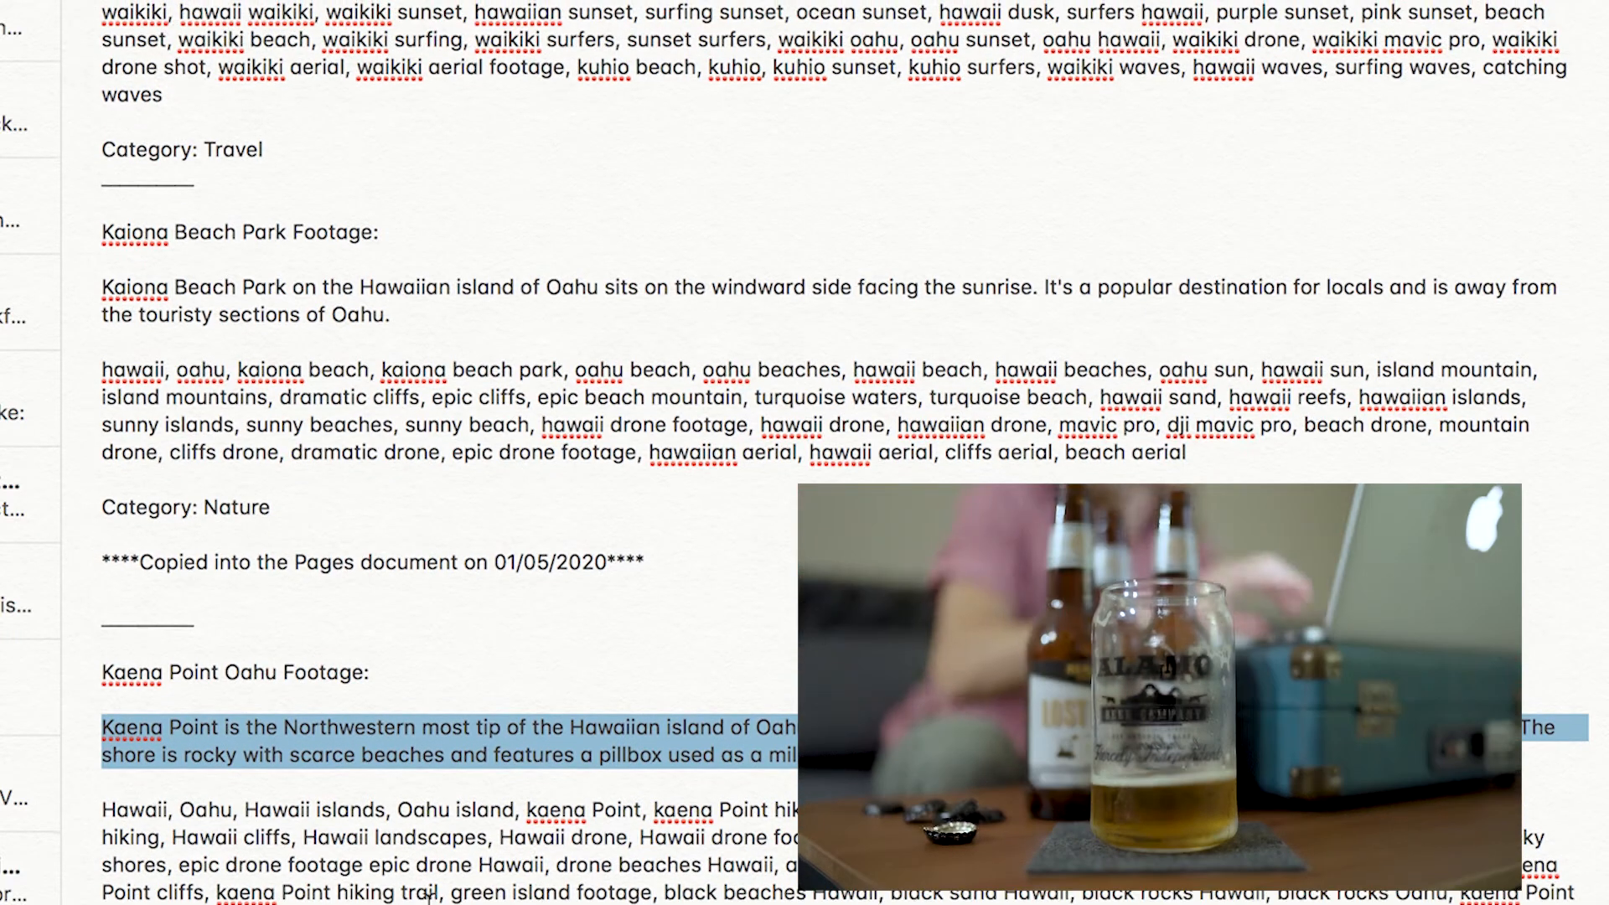
{"action": "left_click", "coordinate": [442, 898]}
{"action": "left_click_drag", "start_coordinate": [342, 898], "coordinate": [99, 810]}
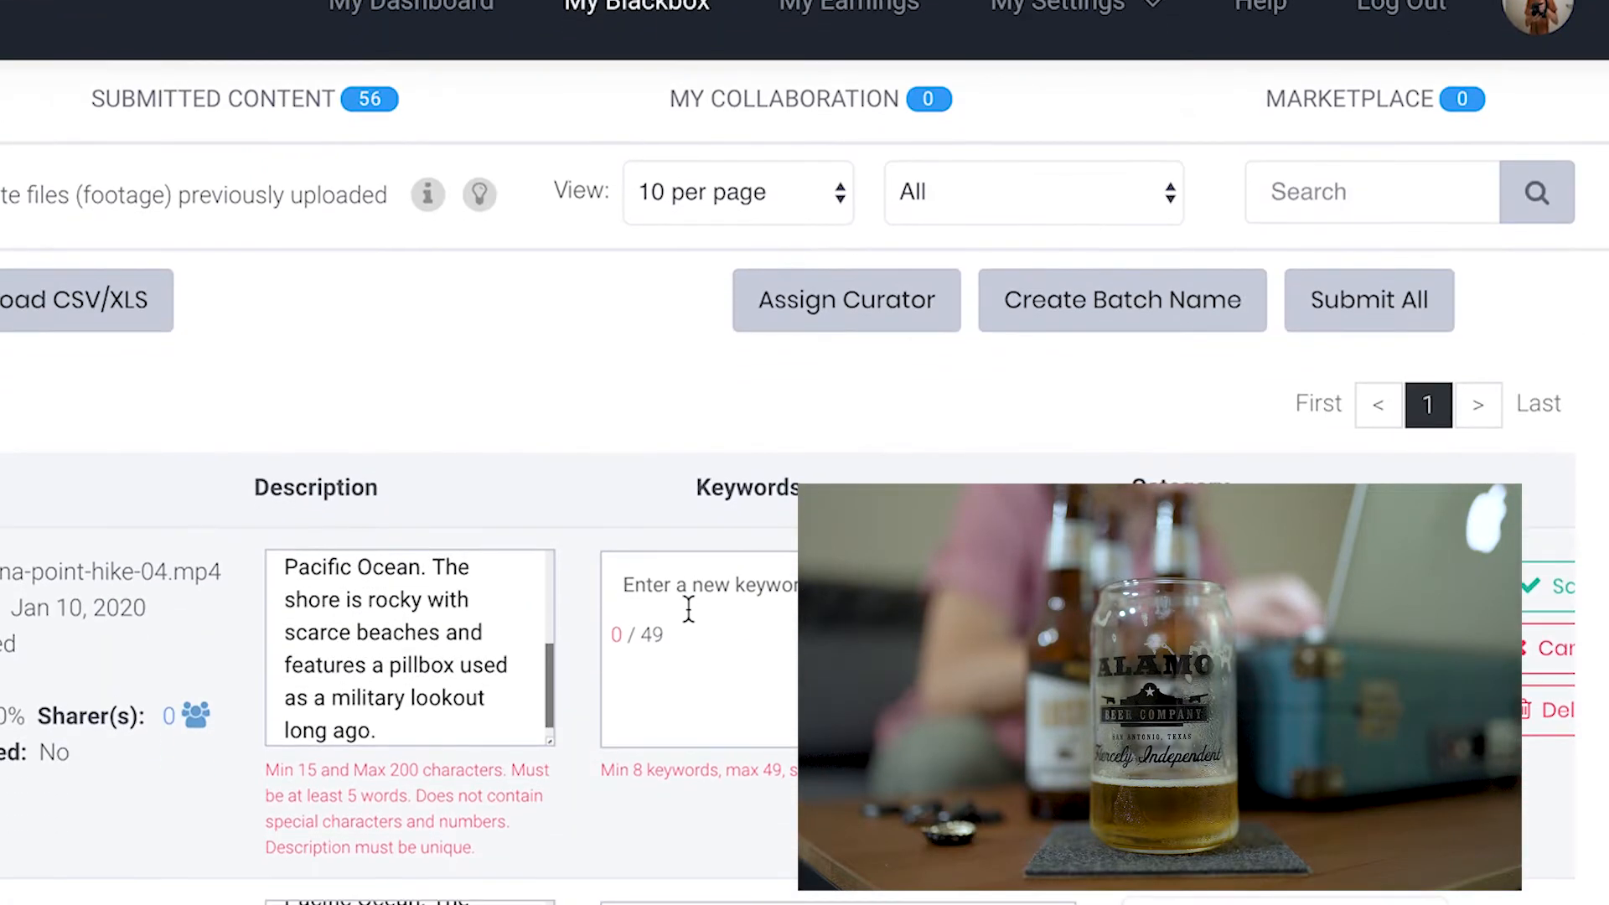
Paste the Kaena Point keywords into the keywords field of kaena-point-hike-04
{"action": "left_click", "coordinate": [661, 598]}
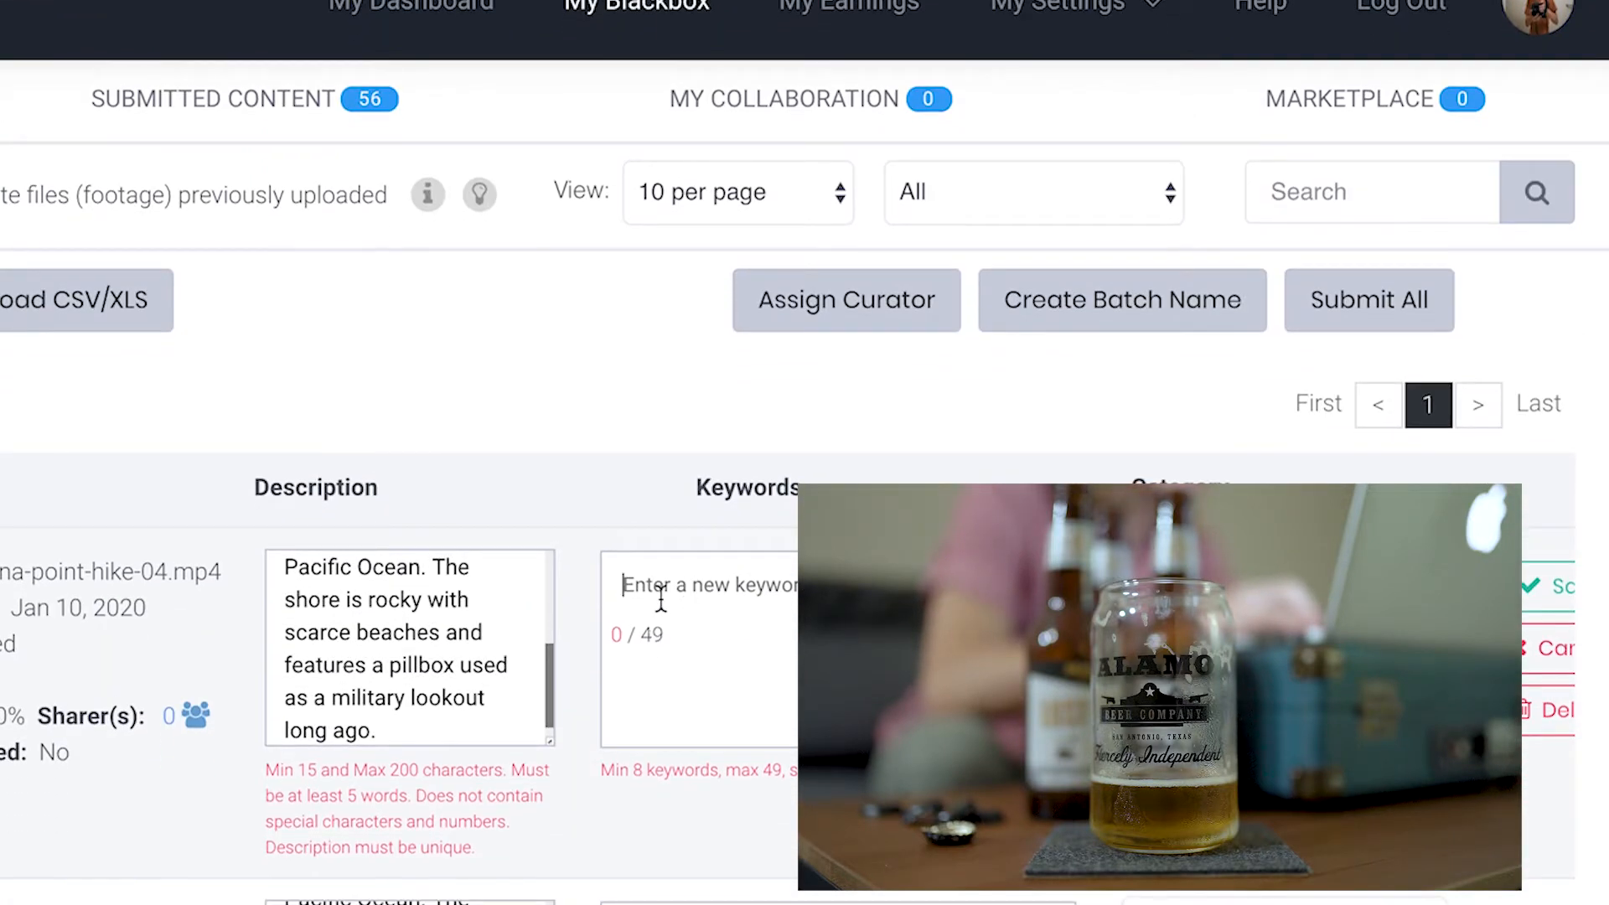
{"action": "key", "text": "super+v"}
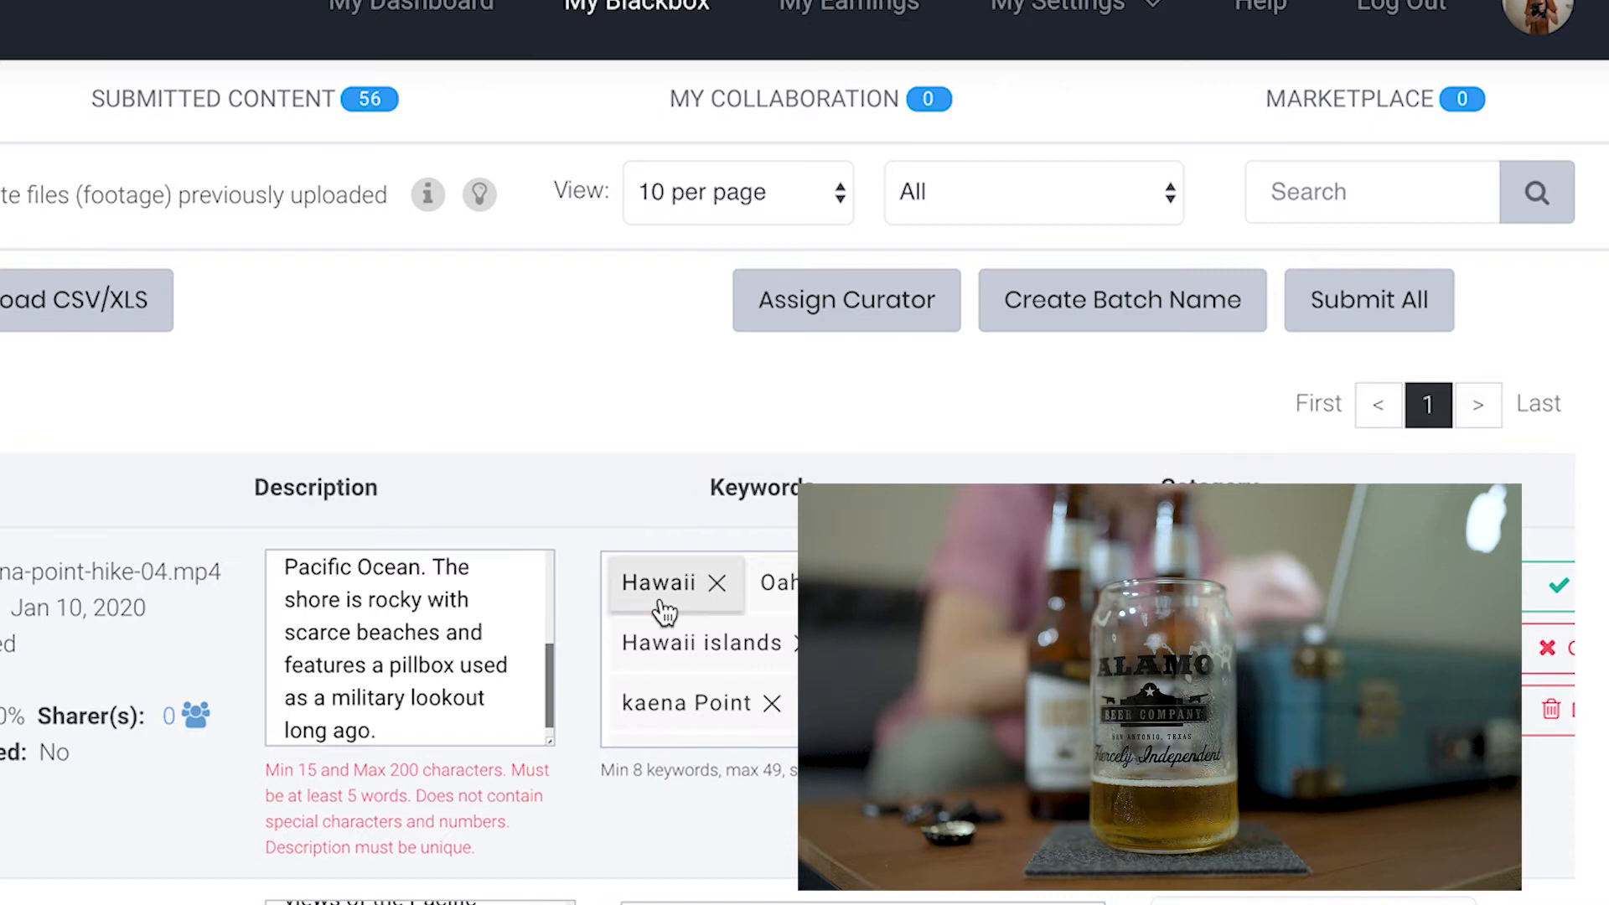
{"action": "scroll", "coordinate": [662, 608], "scroll_direction": "down", "scroll_amount": 3}
{"action": "scroll", "coordinate": [700, 650], "scroll_direction": "down", "scroll_amount": 10}
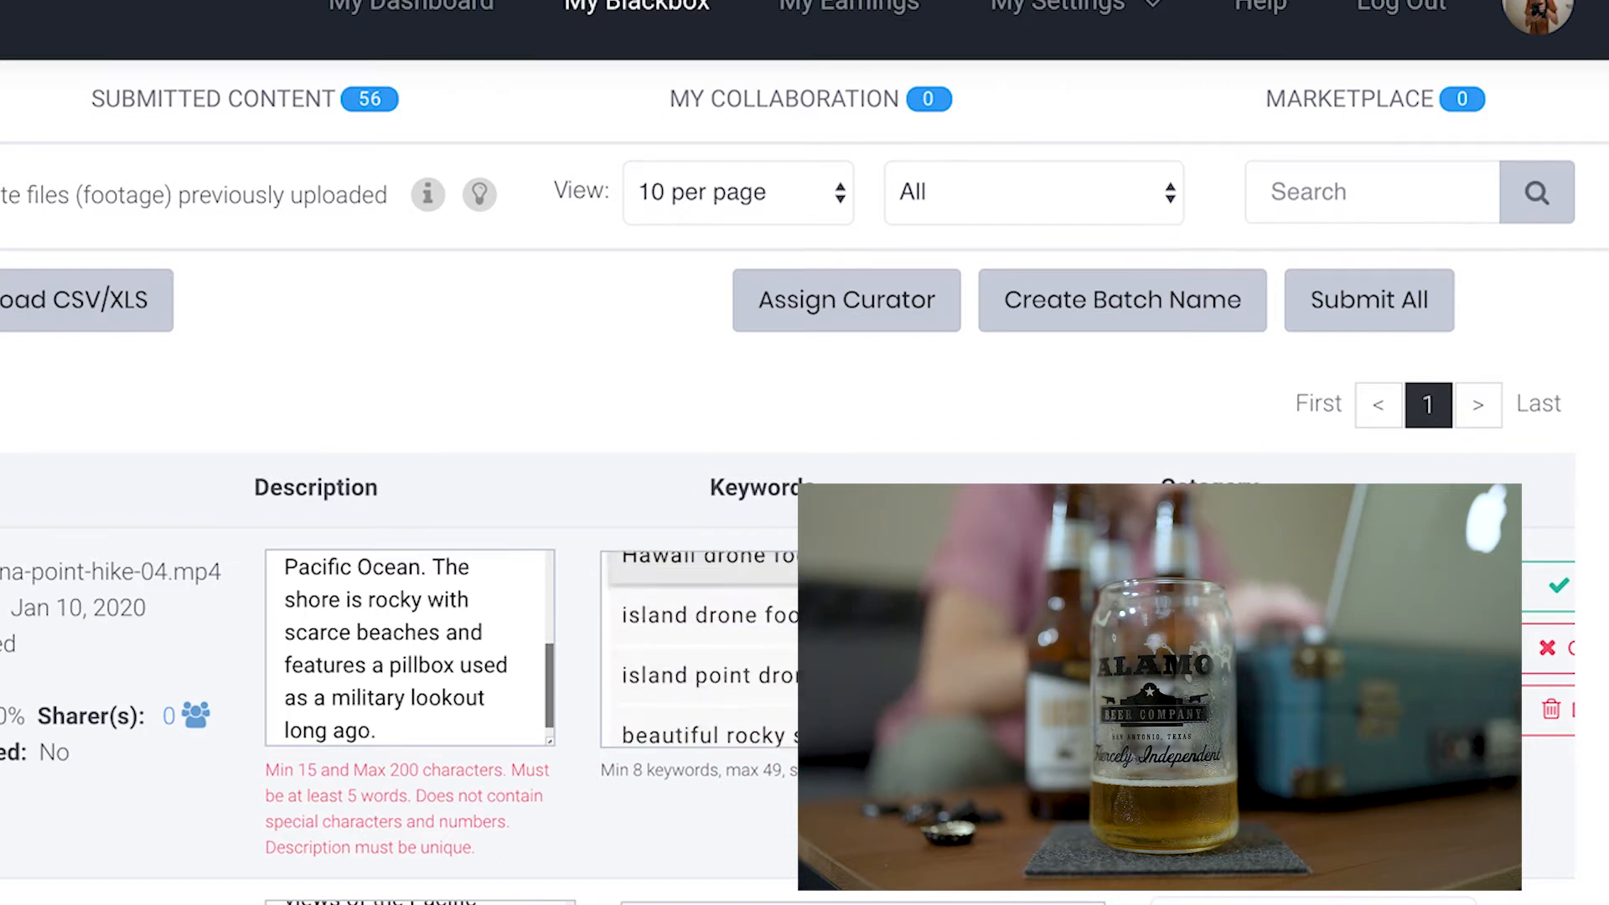
{"action": "scroll", "coordinate": [824, 654], "scroll_direction": "down", "scroll_amount": 5}
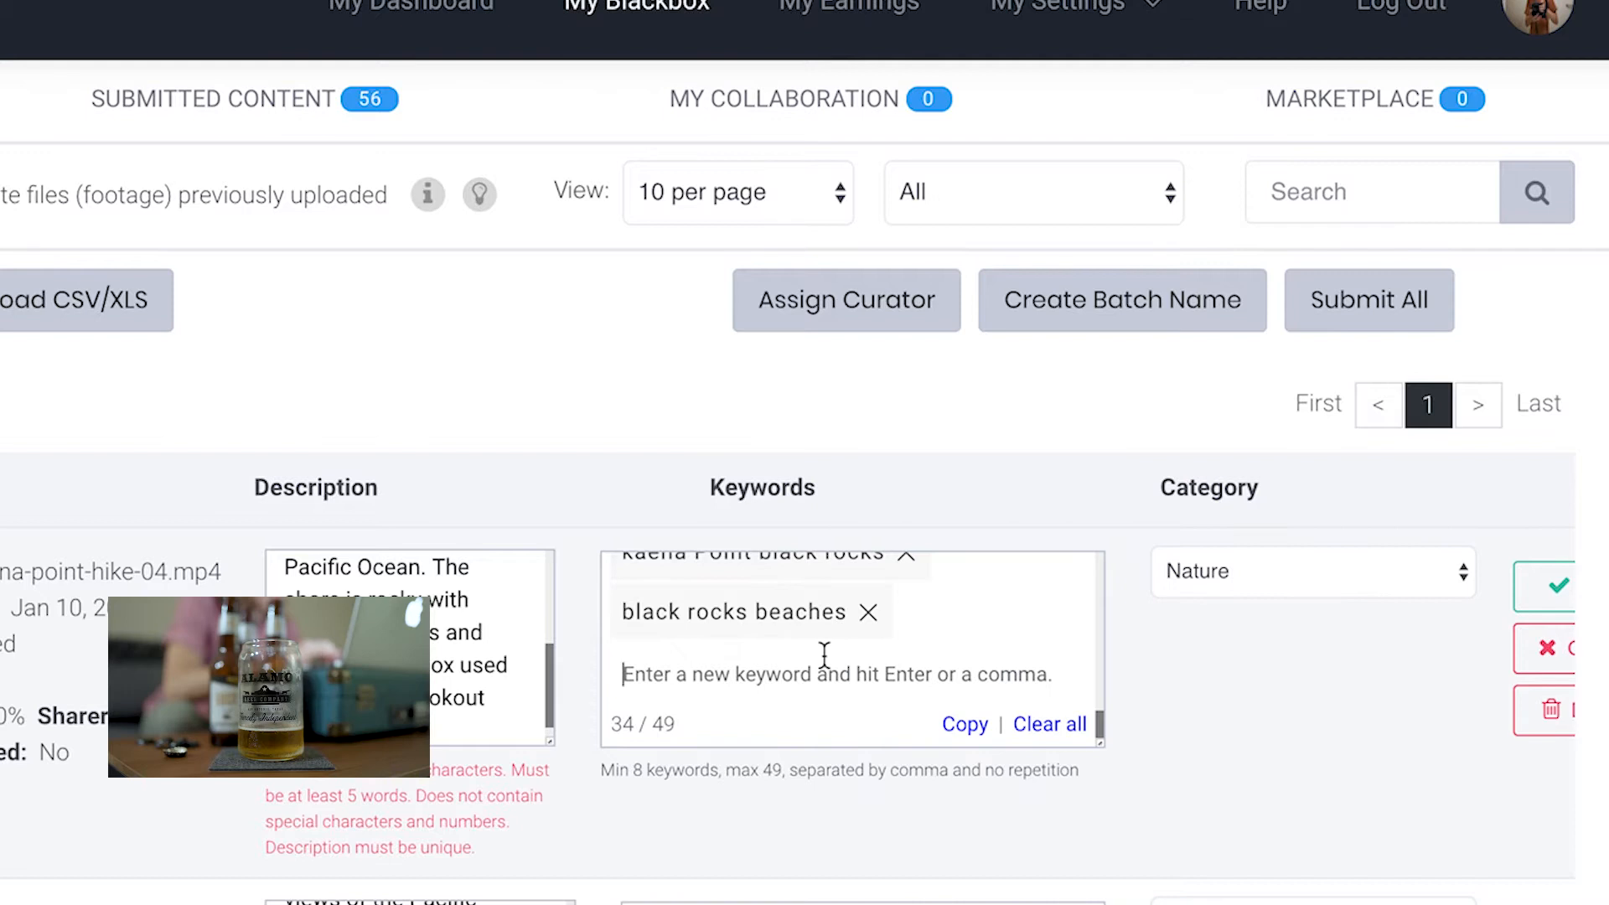
Paste the Kaena Point keywords into the keywords field of kaena-point-hike-06
{"action": "key", "text": "BackSpace"}
{"action": "left_click", "coordinate": [963, 626]}
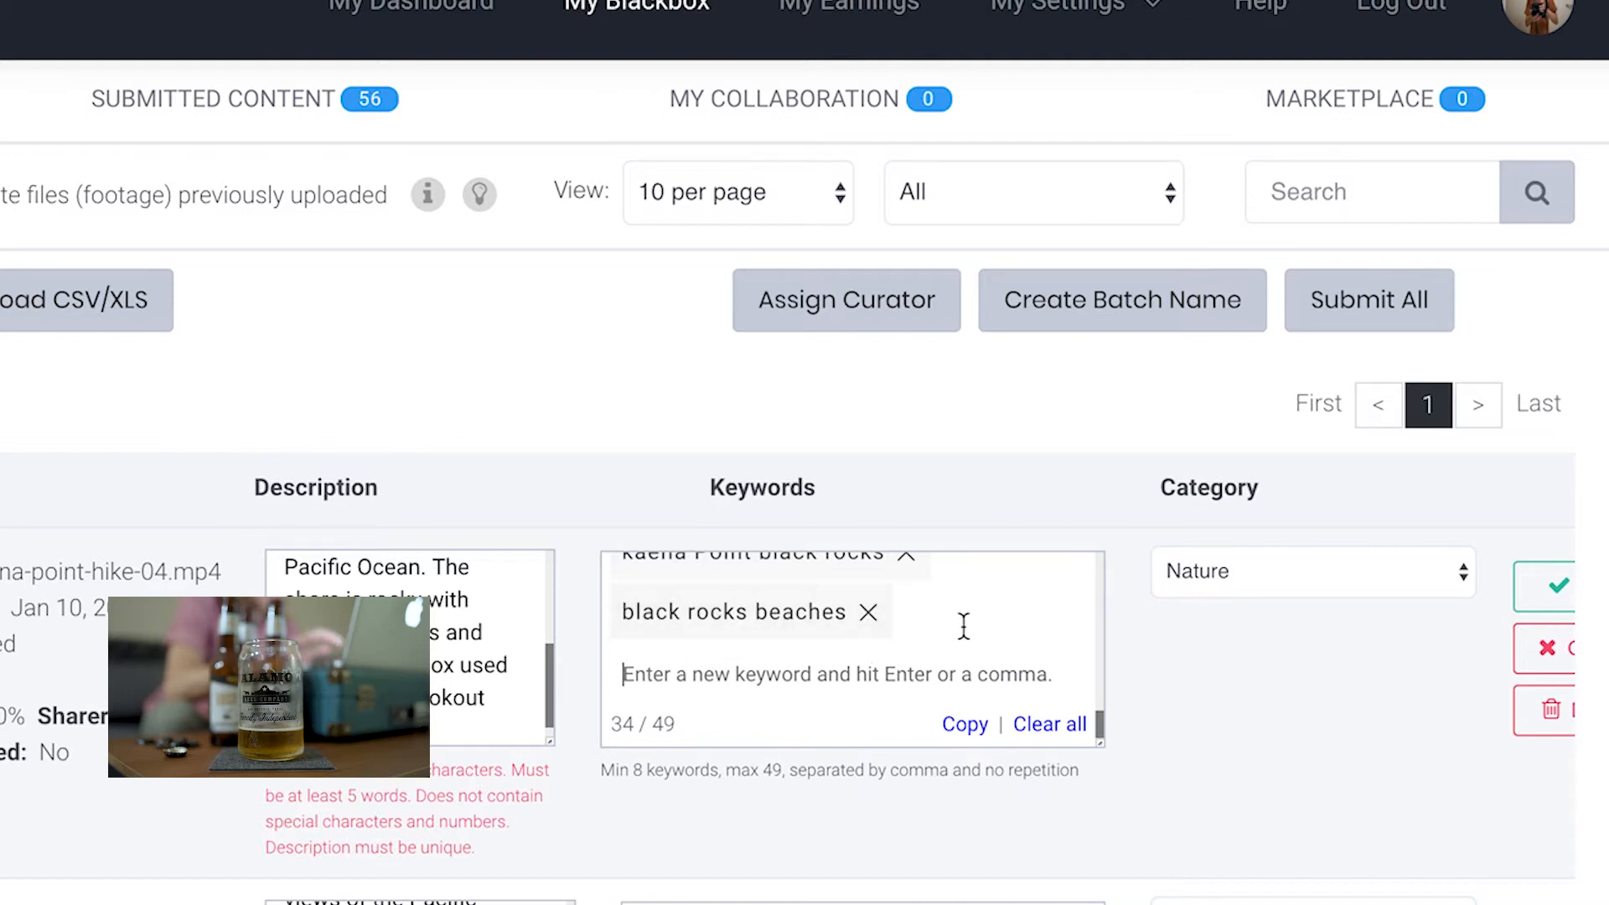
{"action": "scroll", "coordinate": [793, 792], "scroll_direction": "down", "scroll_amount": 3}
{"action": "left_click", "coordinate": [794, 794]}
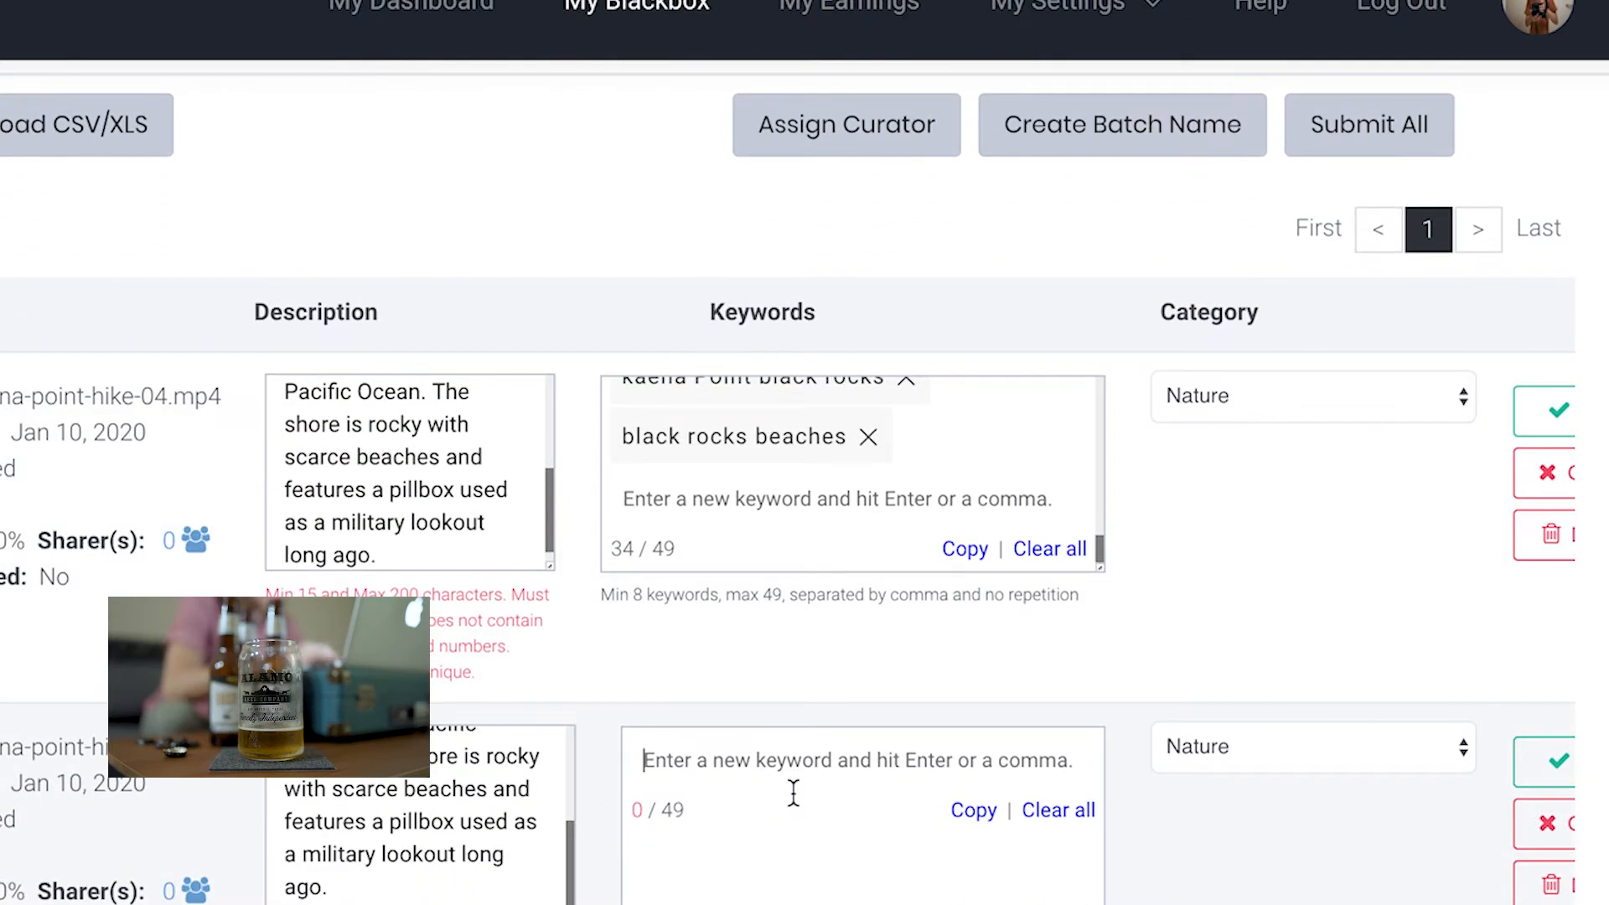
{"action": "key", "text": "ctrl+v"}
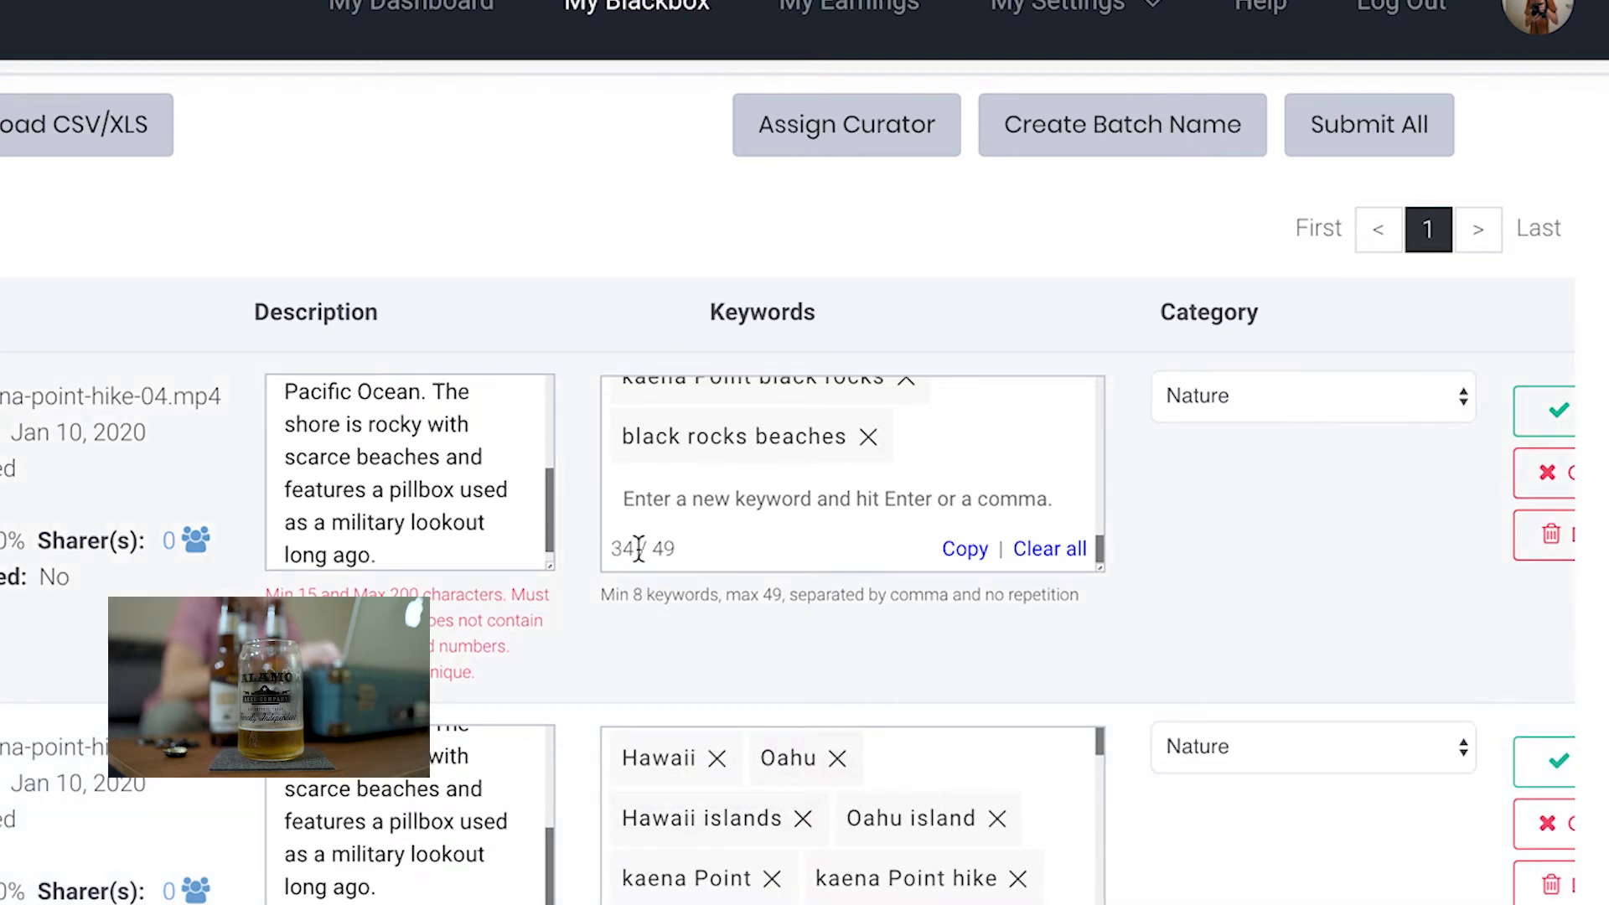
{"action": "scroll", "coordinate": [743, 605], "scroll_direction": "down", "scroll_amount": 1}
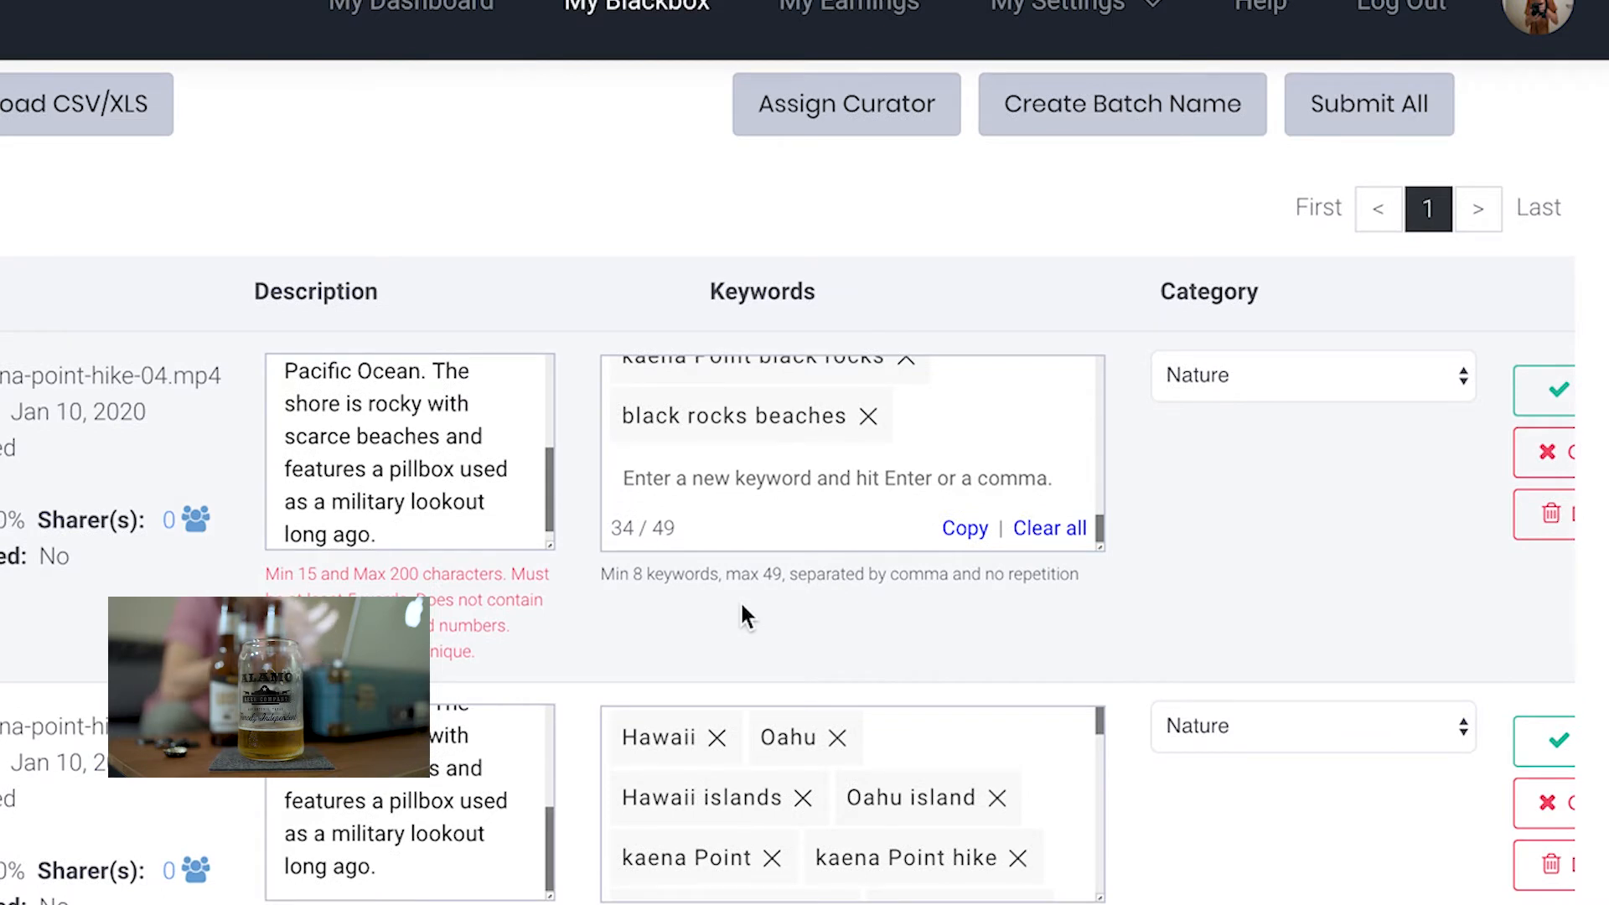
Paste the Kaena Point keywords into the keywords field of kaena-point-hike-03
{"action": "scroll", "coordinate": [741, 600], "scroll_direction": "down", "scroll_amount": 3}
{"action": "scroll", "coordinate": [742, 607], "scroll_direction": "down", "scroll_amount": 2}
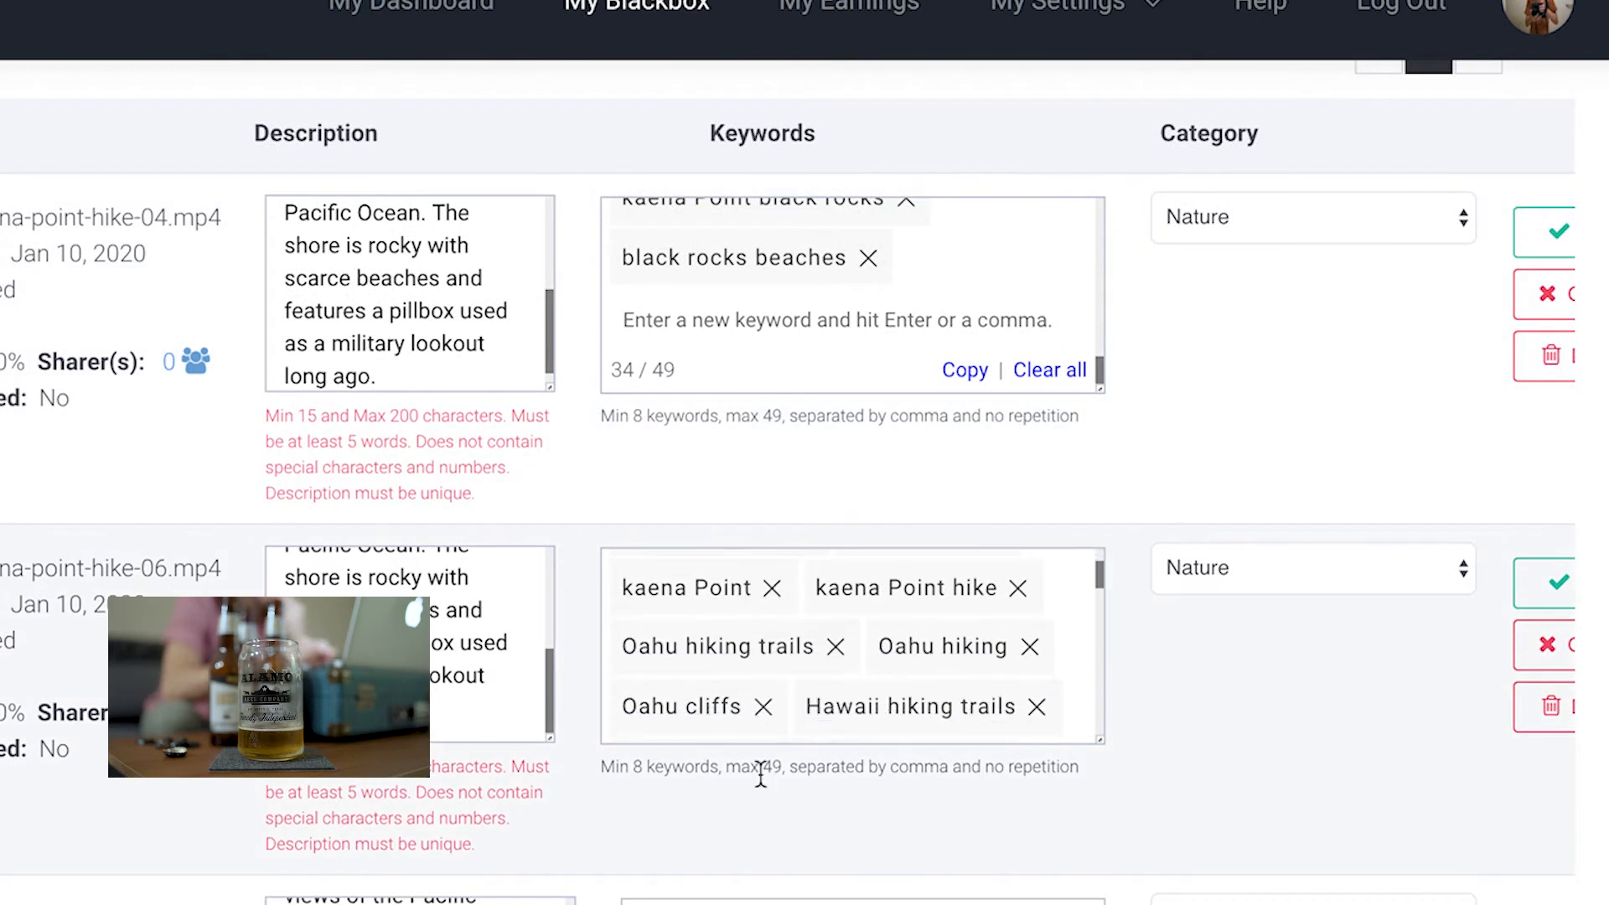
{"action": "scroll", "coordinate": [762, 765], "scroll_direction": "down", "scroll_amount": 3}
{"action": "left_click", "coordinate": [756, 727]}
{"action": "key", "text": "ctrl+v"}
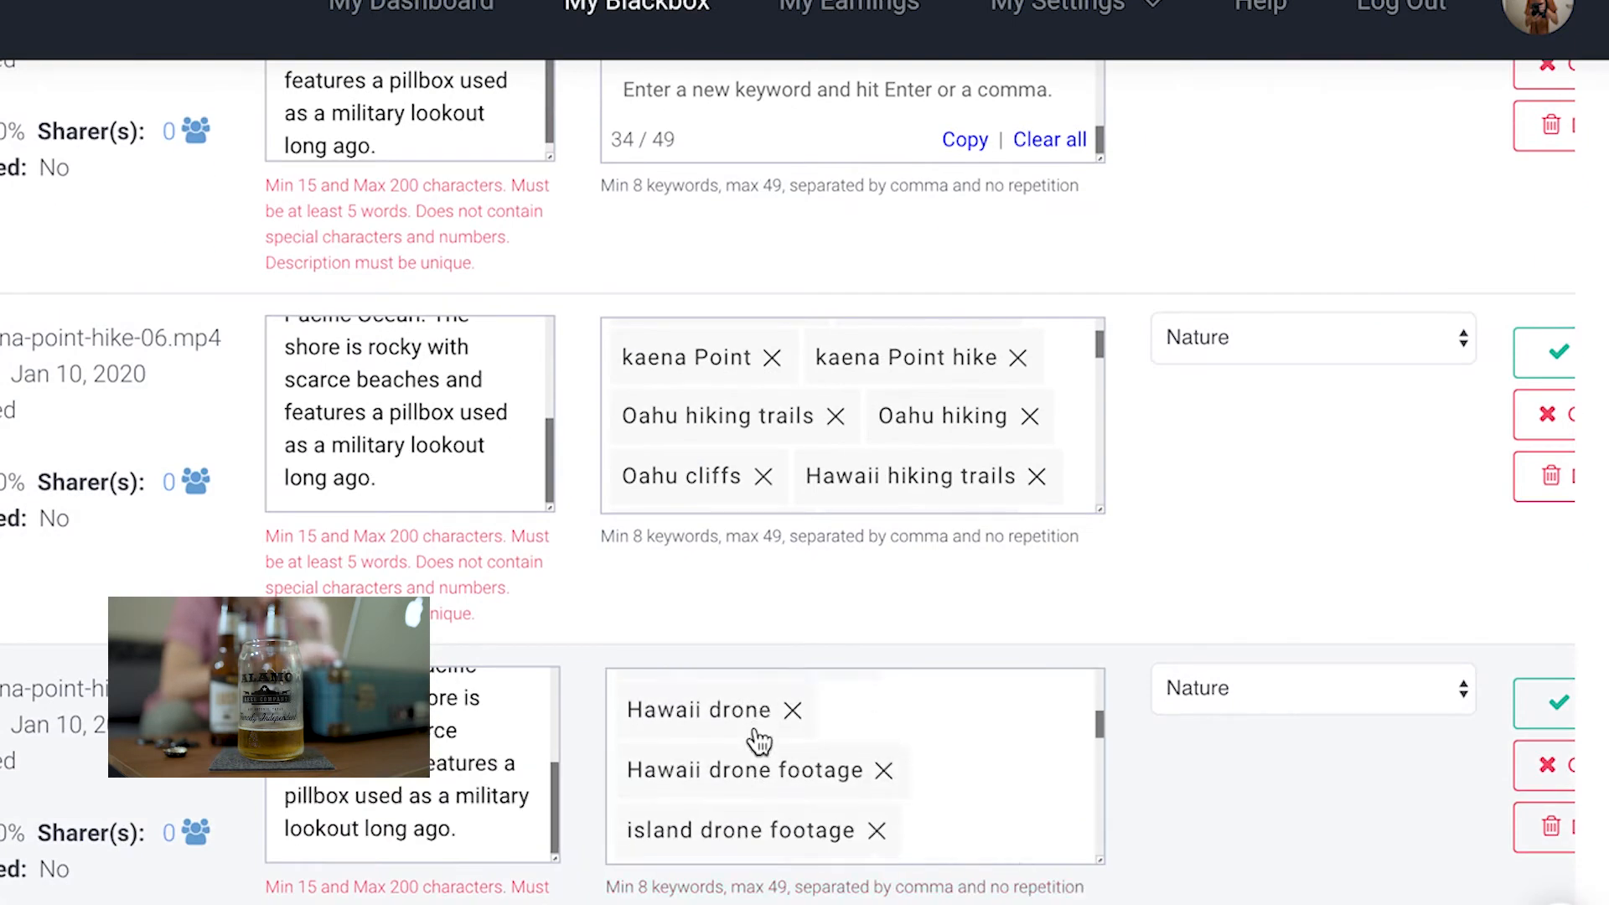
Paste the Kaena Point keywords into the keywords field of kaena-point-hike-05
{"action": "scroll", "coordinate": [757, 738], "scroll_direction": "down", "scroll_amount": 5}
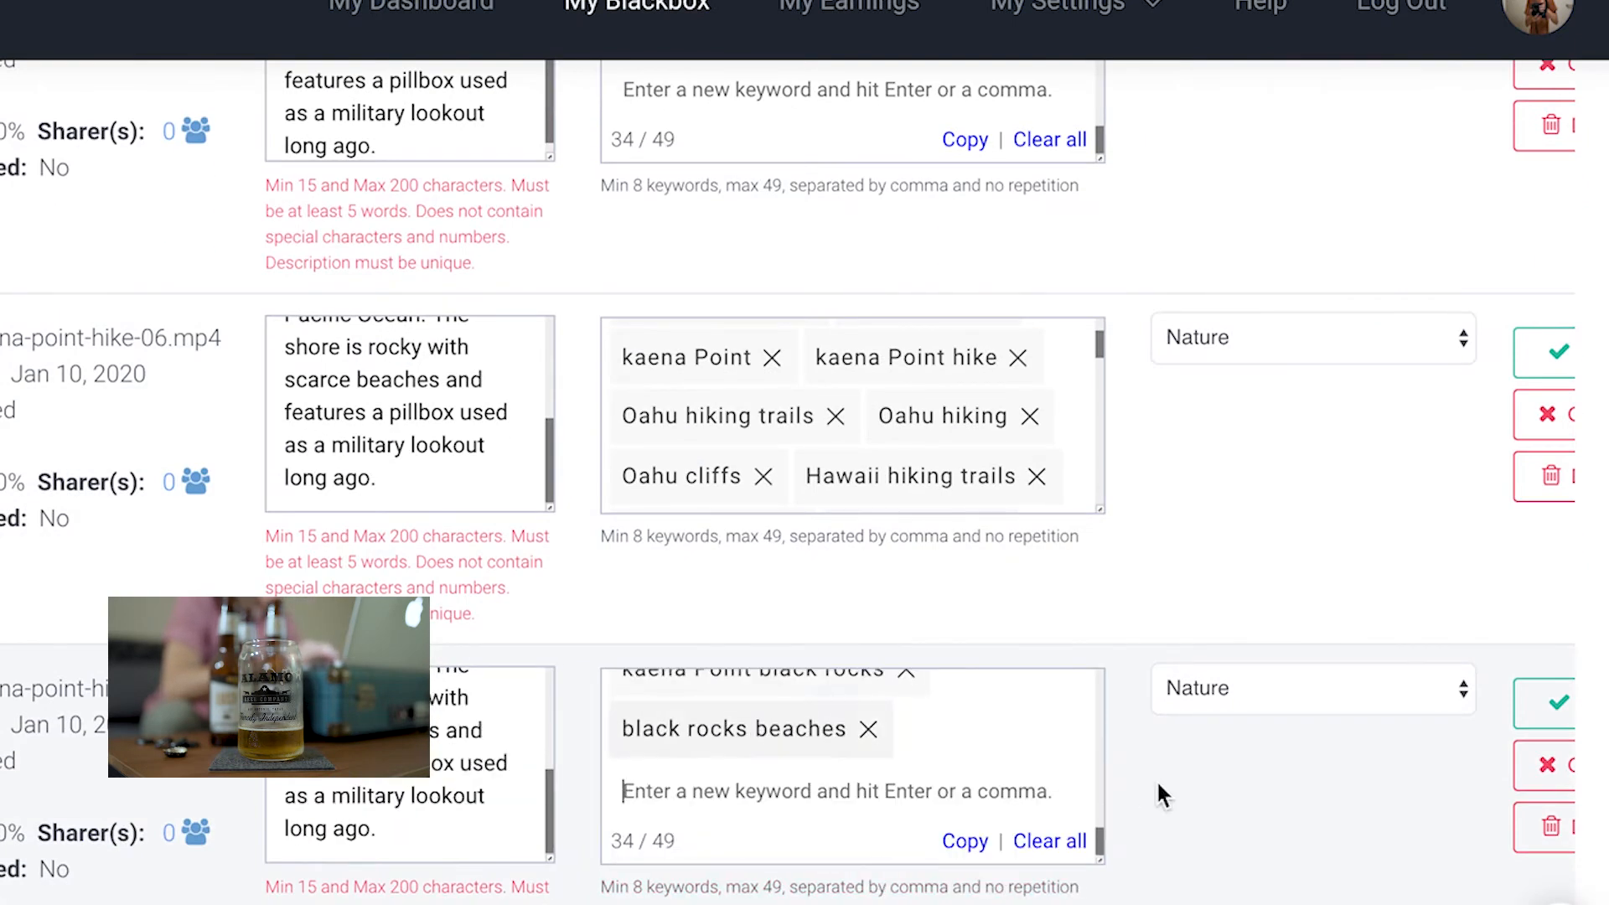
{"action": "scroll", "coordinate": [1155, 778], "scroll_direction": "down", "scroll_amount": 5}
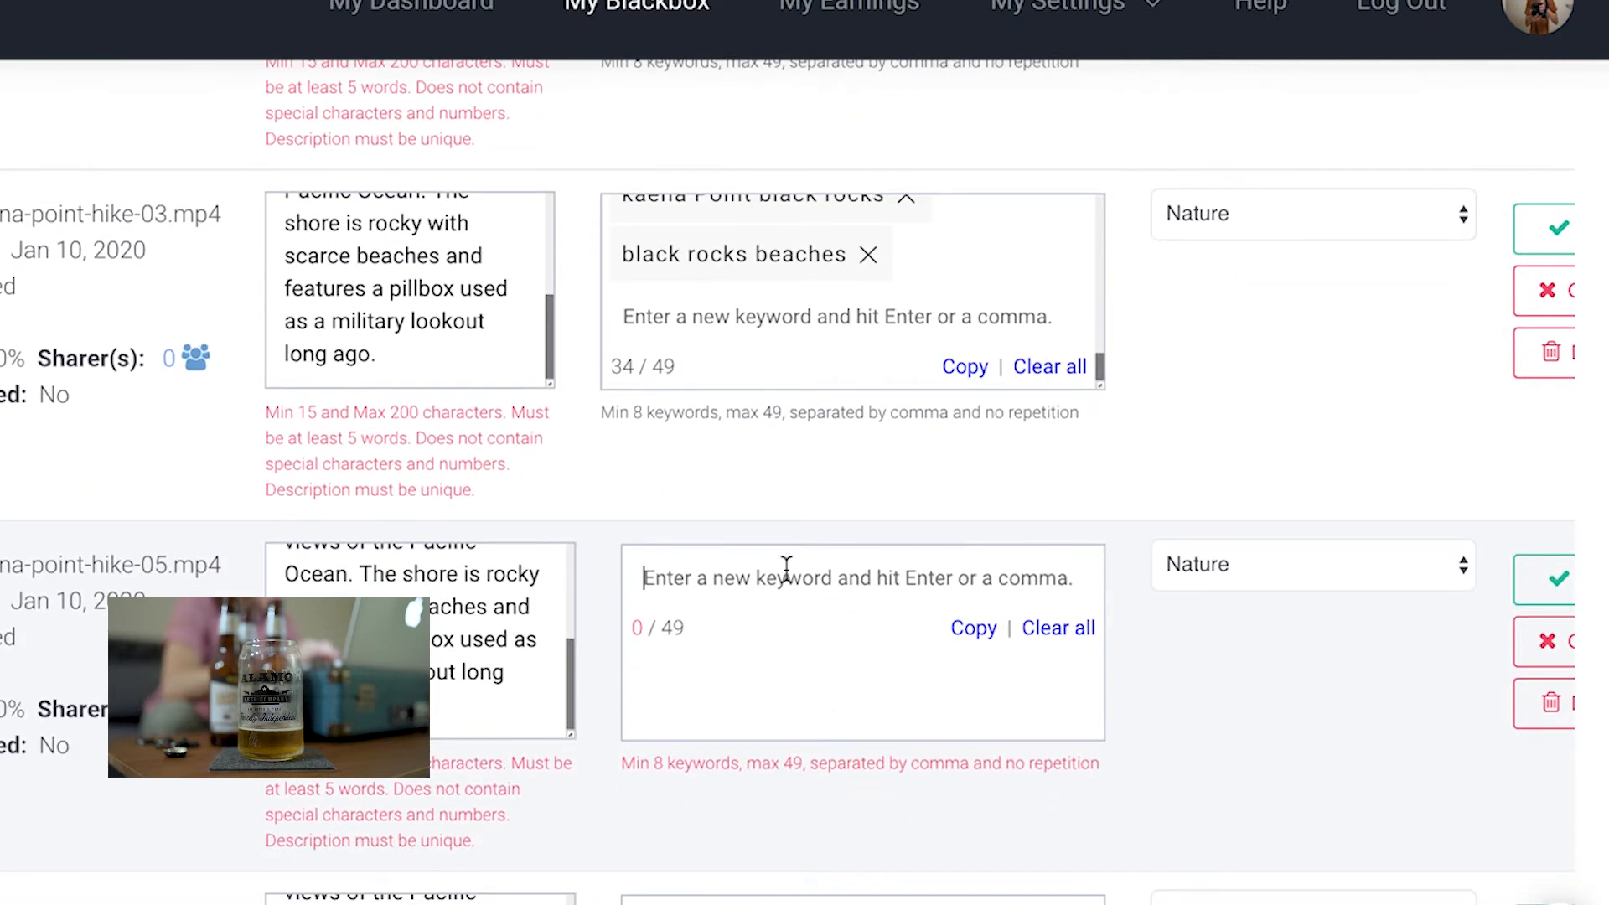
{"action": "key", "text": "ctrl+v"}
{"action": "scroll", "coordinate": [801, 588], "scroll_direction": "up", "scroll_amount": 2}
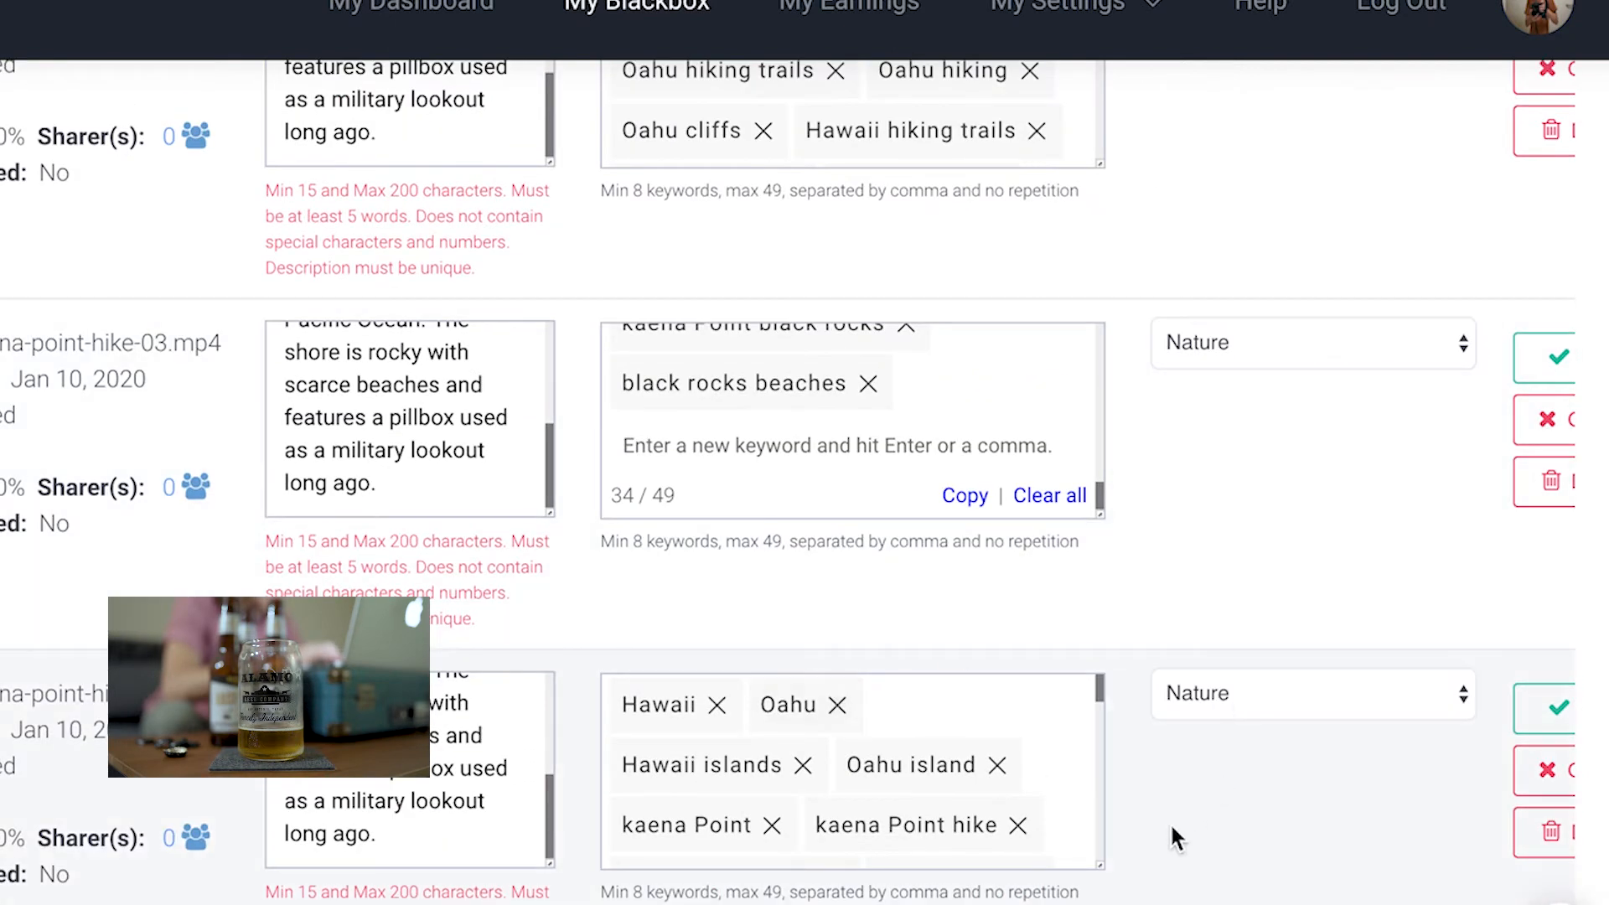
{"action": "scroll", "coordinate": [1170, 822], "scroll_direction": "down", "scroll_amount": 2}
{"action": "scroll", "coordinate": [1027, 721], "scroll_direction": "down", "scroll_amount": 1}
{"action": "scroll", "coordinate": [1029, 721], "scroll_direction": "down", "scroll_amount": 5}
{"action": "scroll", "coordinate": [1027, 716], "scroll_direction": "down", "scroll_amount": 5}
{"action": "scroll", "coordinate": [1027, 717], "scroll_direction": "down", "scroll_amount": 4}
{"action": "scroll", "coordinate": [1223, 706], "scroll_direction": "down", "scroll_amount": 2}
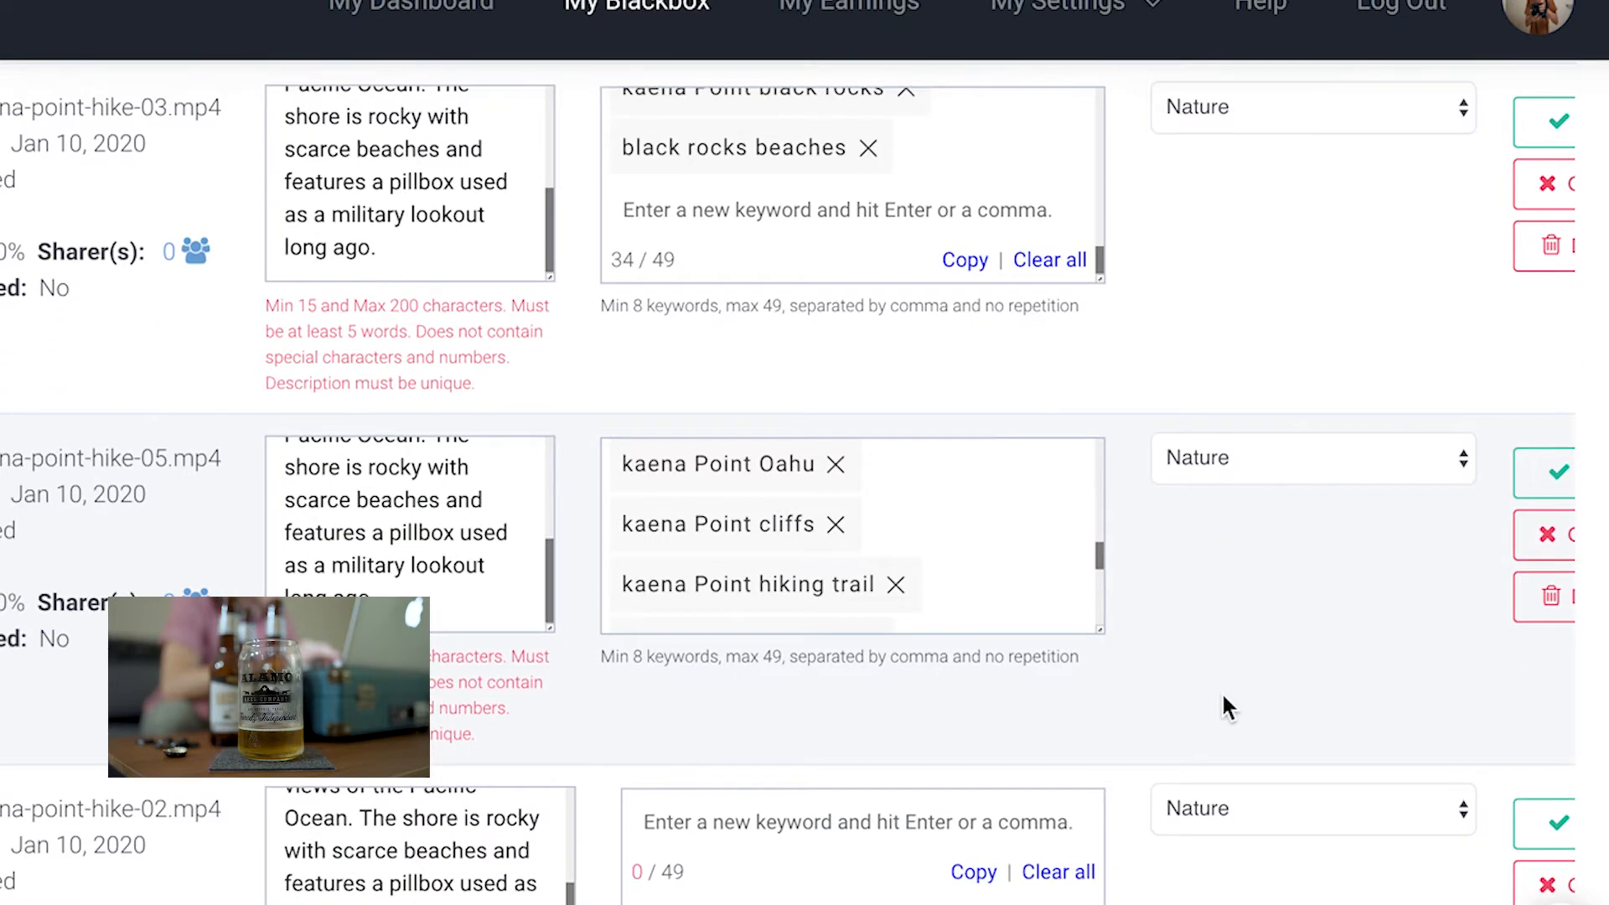
Paste the Kaena Point keywords into the keywords field of kaena-point-hike-02
{"action": "scroll", "coordinate": [1224, 705], "scroll_direction": "down", "scroll_amount": 3}
{"action": "left_click", "coordinate": [823, 616]}
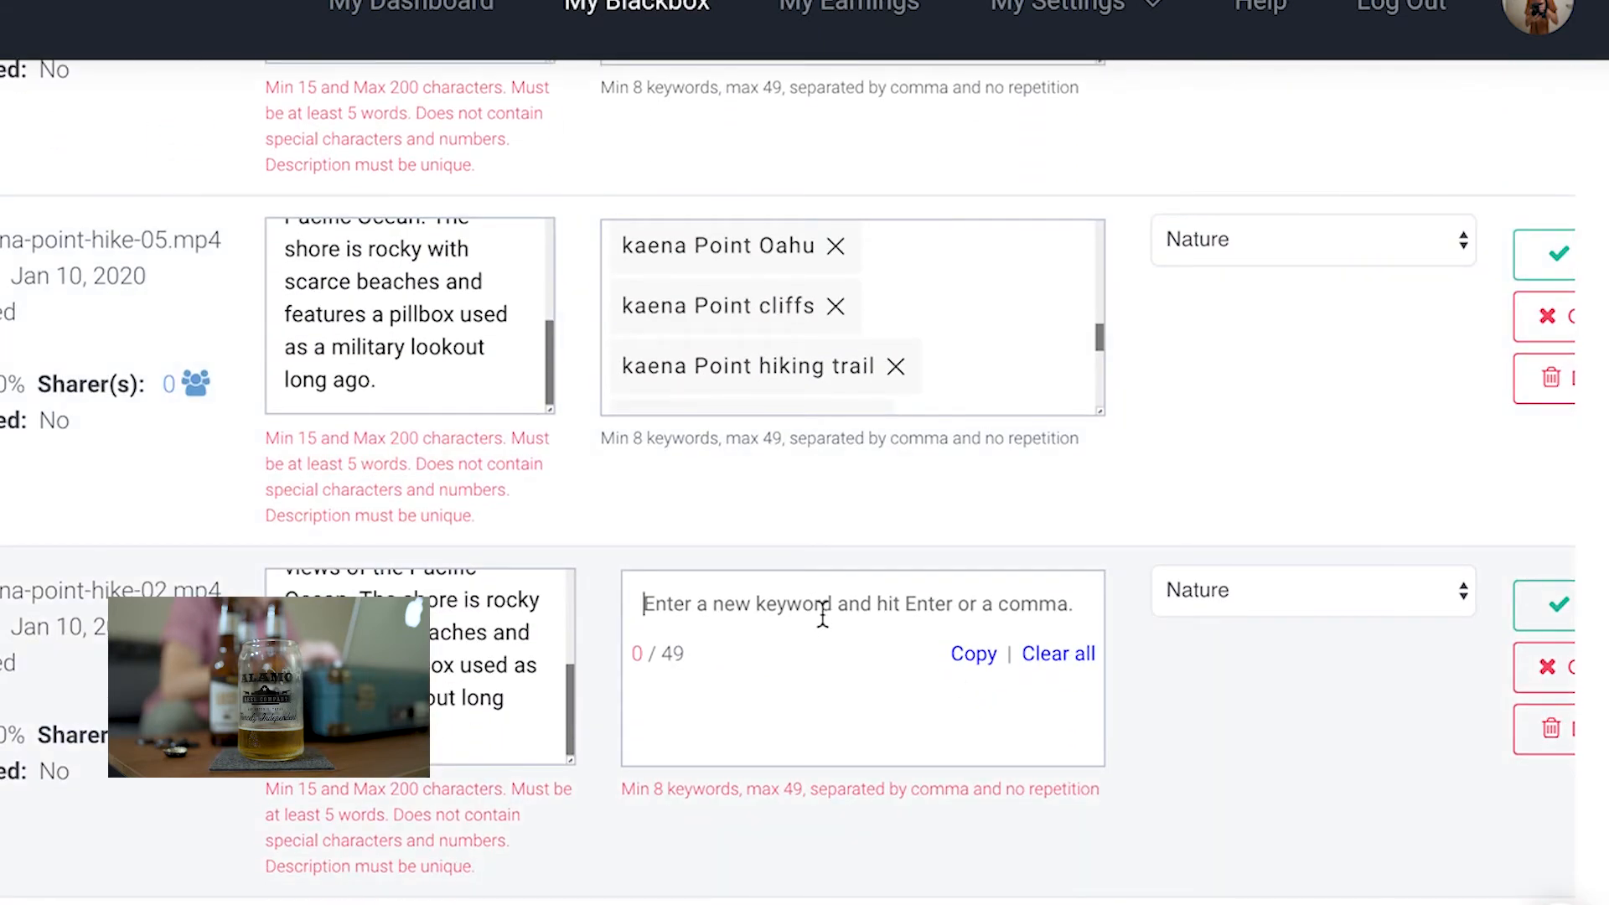
{"action": "key", "text": "ctrl+v"}
Paste the Kaena Point keywords into the keywords field of kaena-point-hike-01
{"action": "scroll", "coordinate": [1190, 697], "scroll_direction": "down", "scroll_amount": 2}
{"action": "scroll", "coordinate": [1185, 681], "scroll_direction": "down", "scroll_amount": 2}
{"action": "scroll", "coordinate": [1101, 672], "scroll_direction": "down", "scroll_amount": 2}
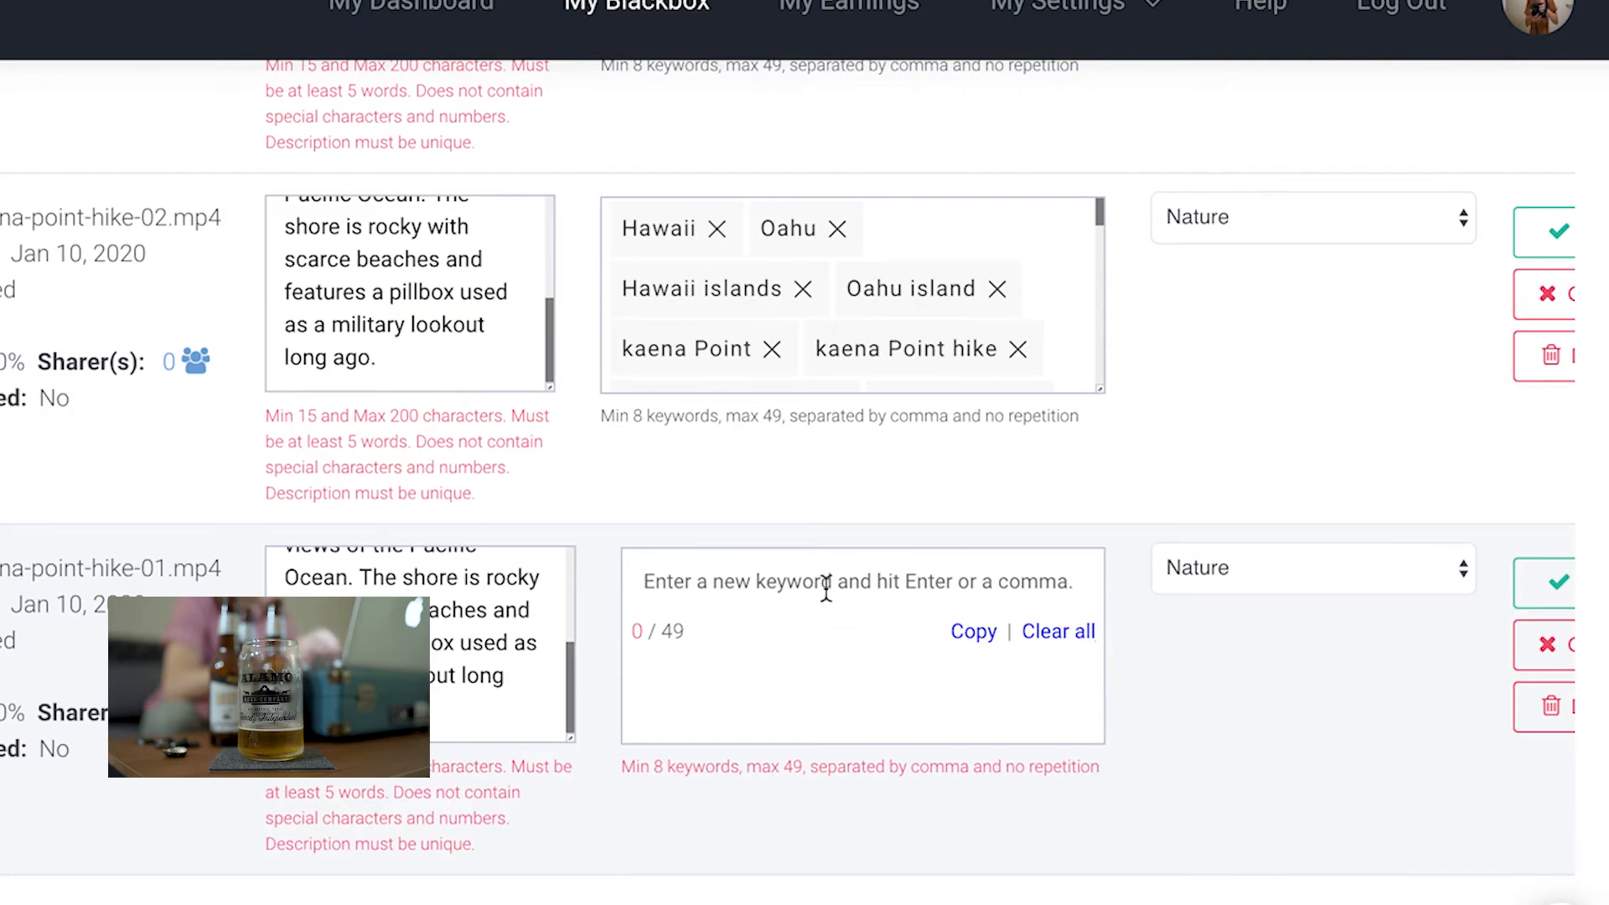
{"action": "key", "text": "ctrl+v"}
Save the edited row for kaena-point-hike-01
{"action": "scroll", "coordinate": [788, 469], "scroll_direction": "down", "scroll_amount": 2}
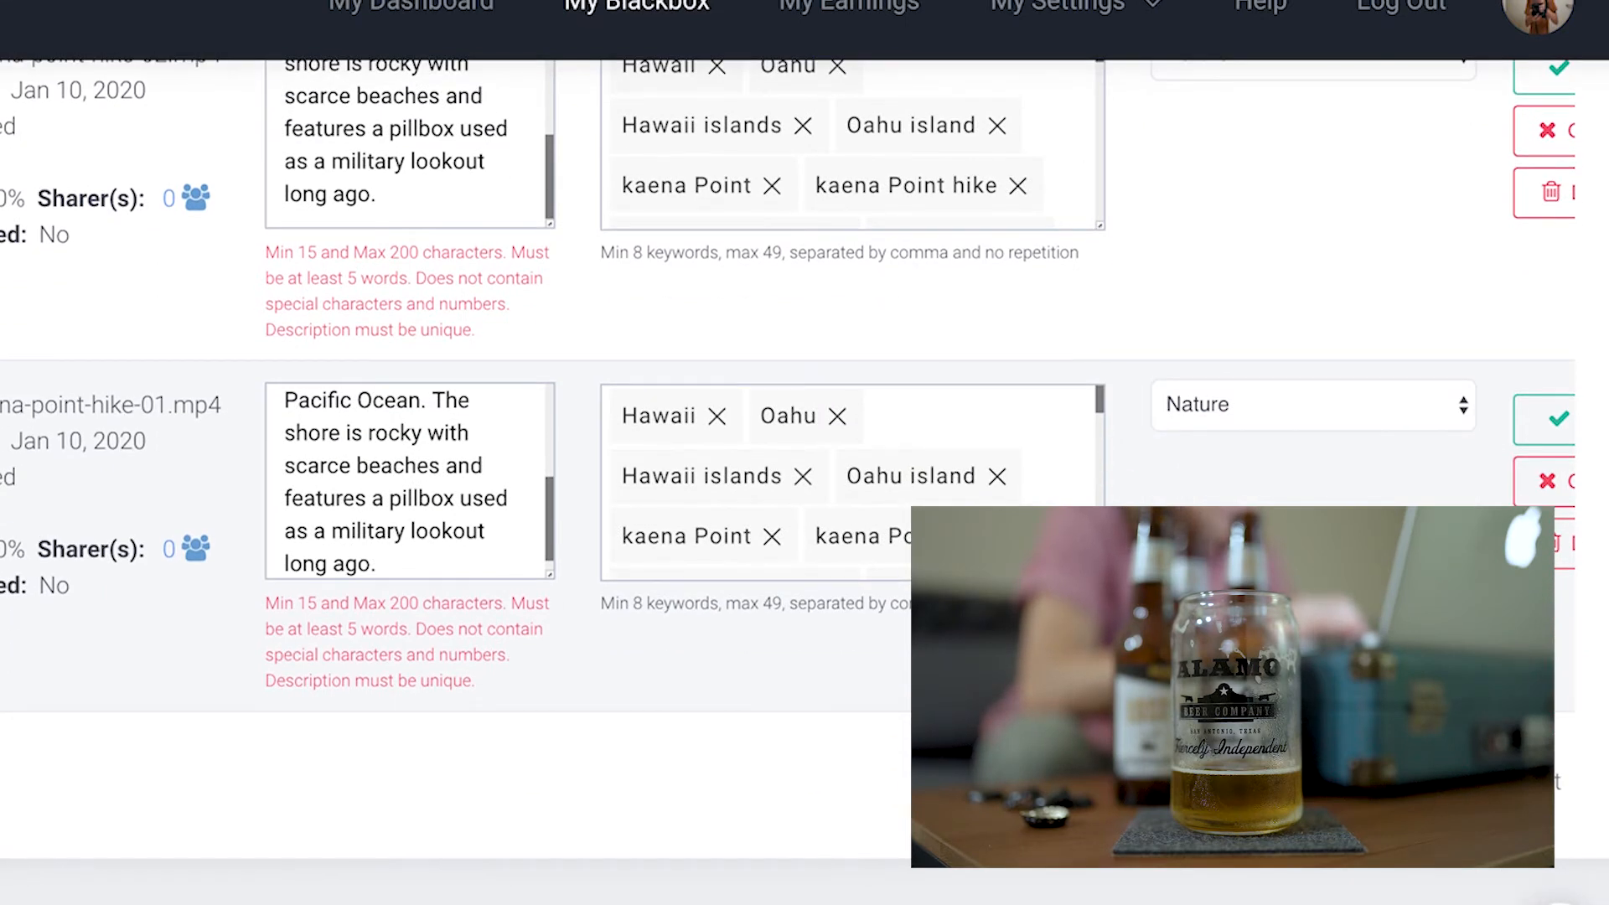
{"action": "scroll", "coordinate": [788, 469], "scroll_direction": "up", "scroll_amount": 1}
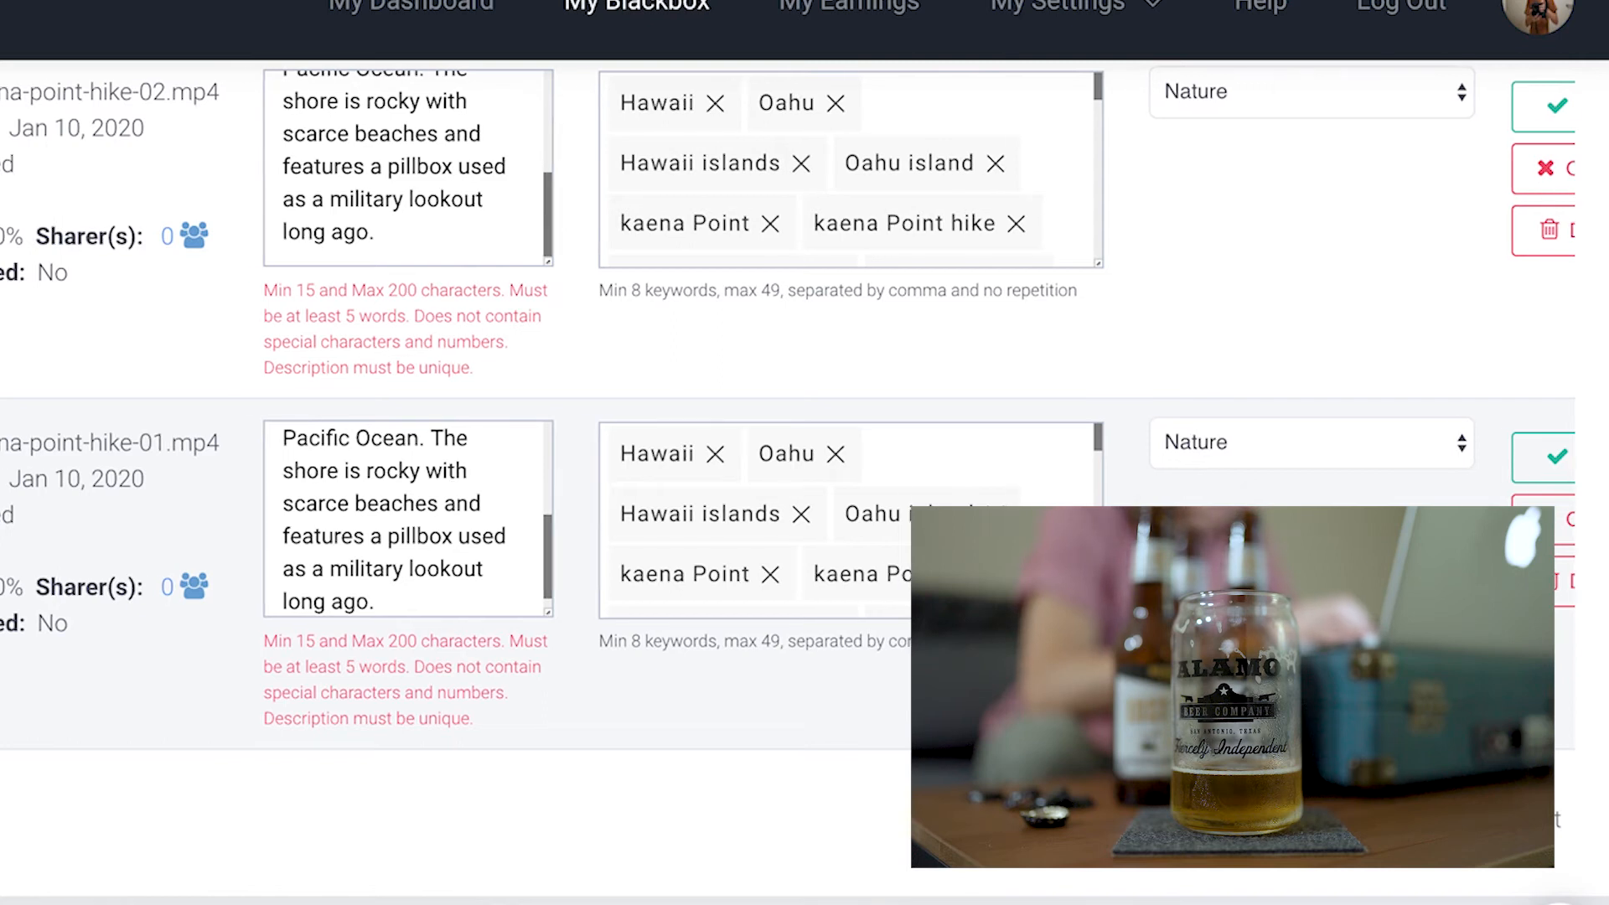
{"action": "scroll", "coordinate": [453, 420], "scroll_direction": "right", "scroll_amount": 3}
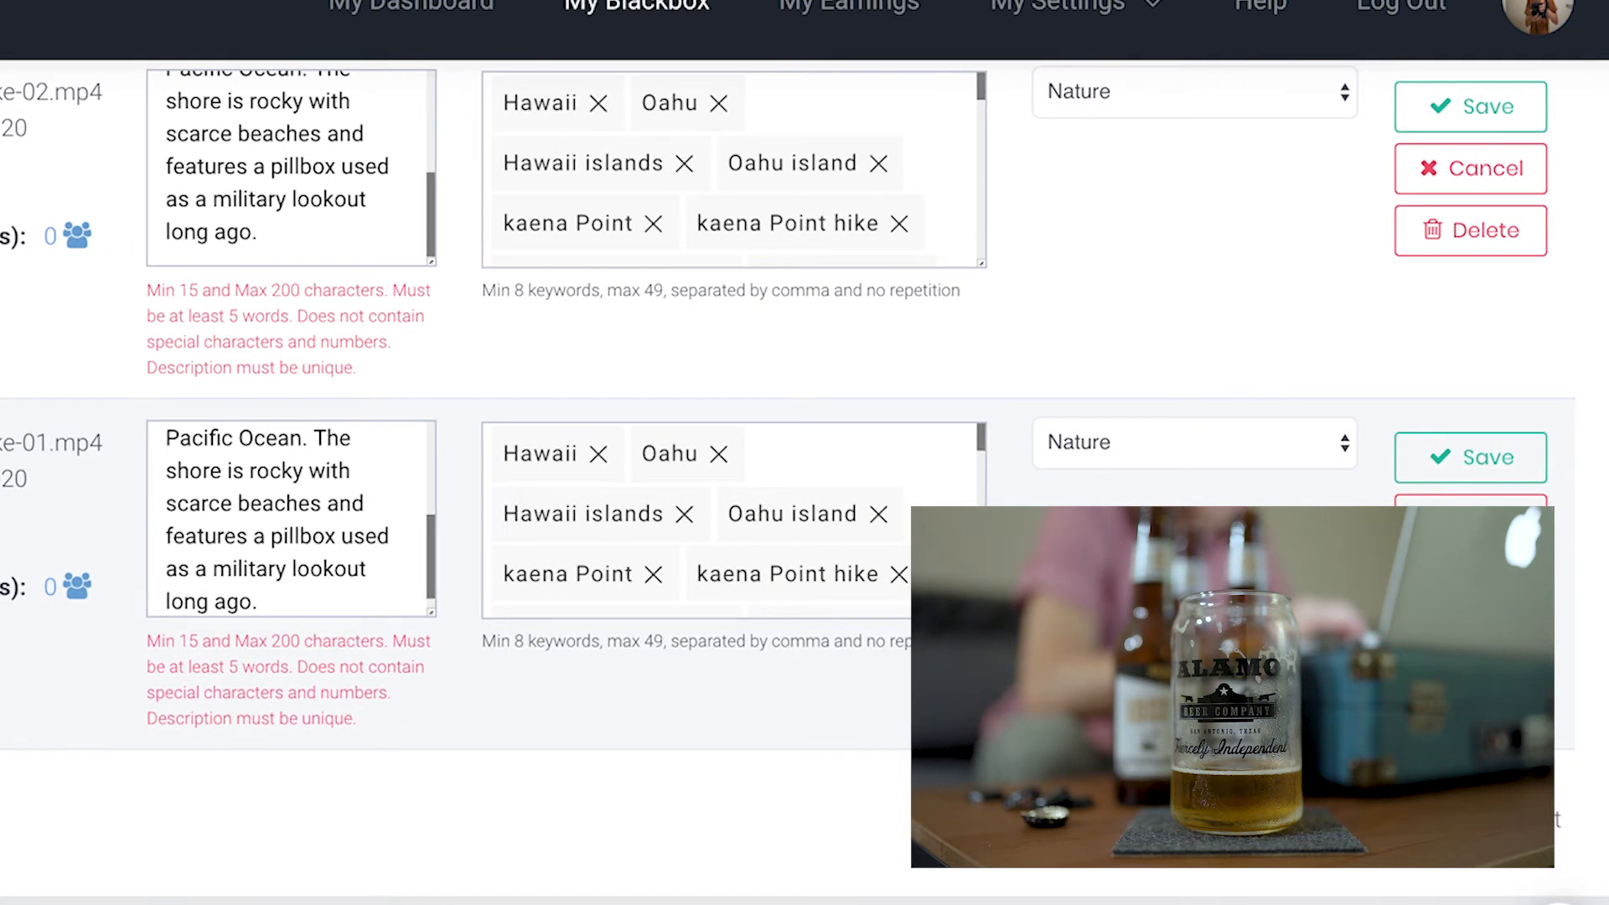
{"action": "left_click", "coordinate": [1473, 460]}
Save the edited rows for kaena-point-hike-02 and kaena-point-hike-05
{"action": "scroll", "coordinate": [1346, 269], "scroll_direction": "up", "scroll_amount": 3}
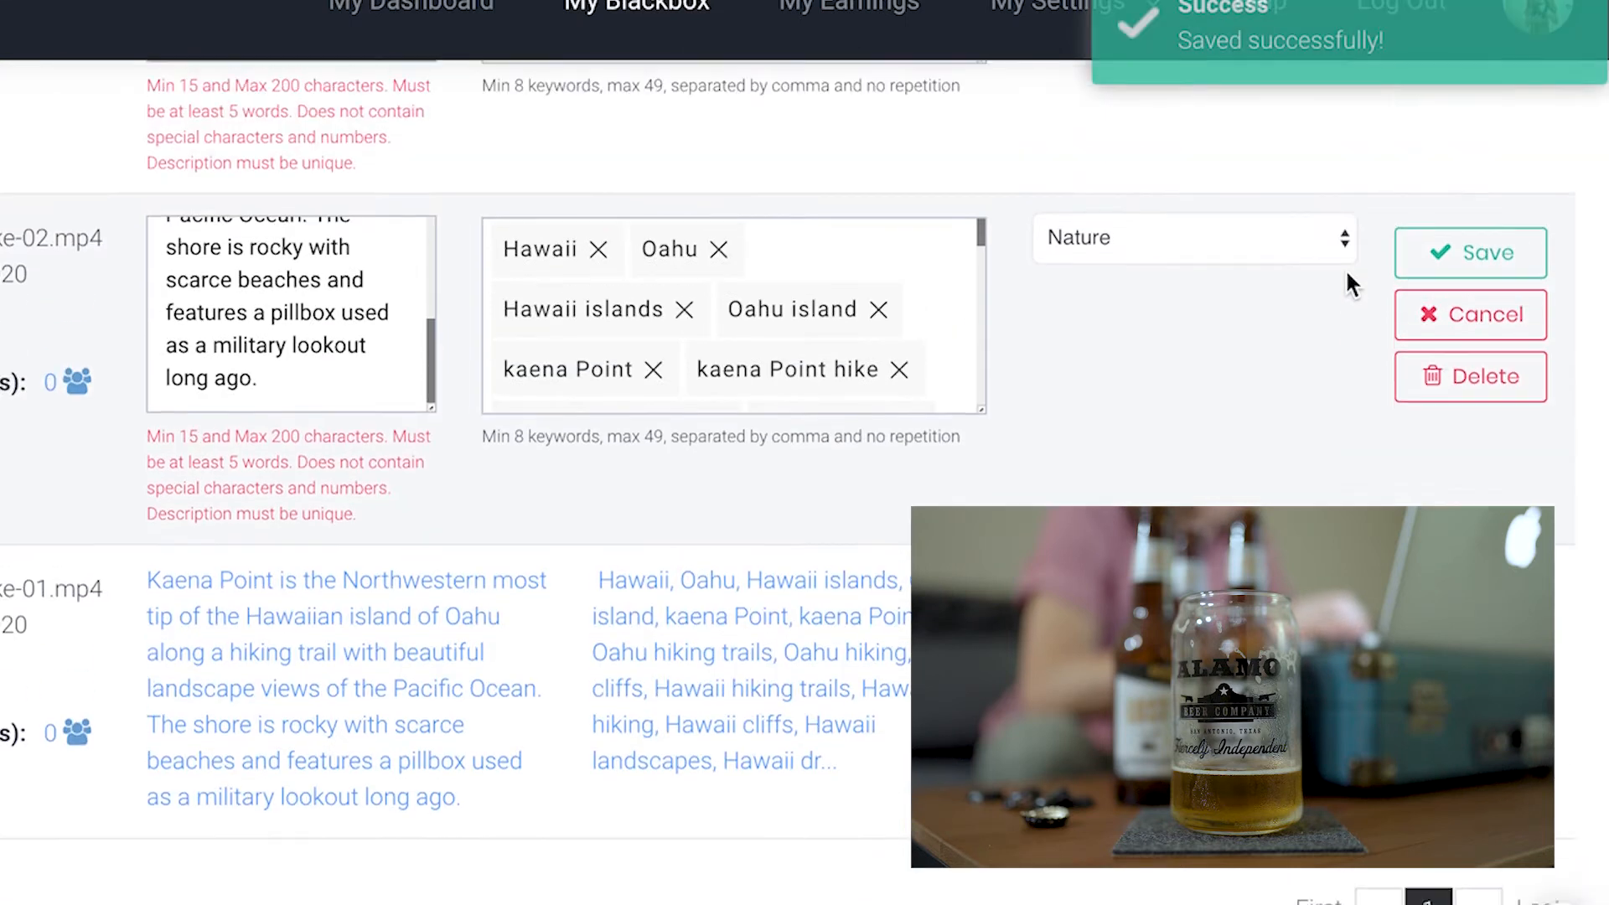
{"action": "left_click", "coordinate": [1433, 352]}
{"action": "scroll", "coordinate": [1339, 258], "scroll_direction": "up", "scroll_amount": 4}
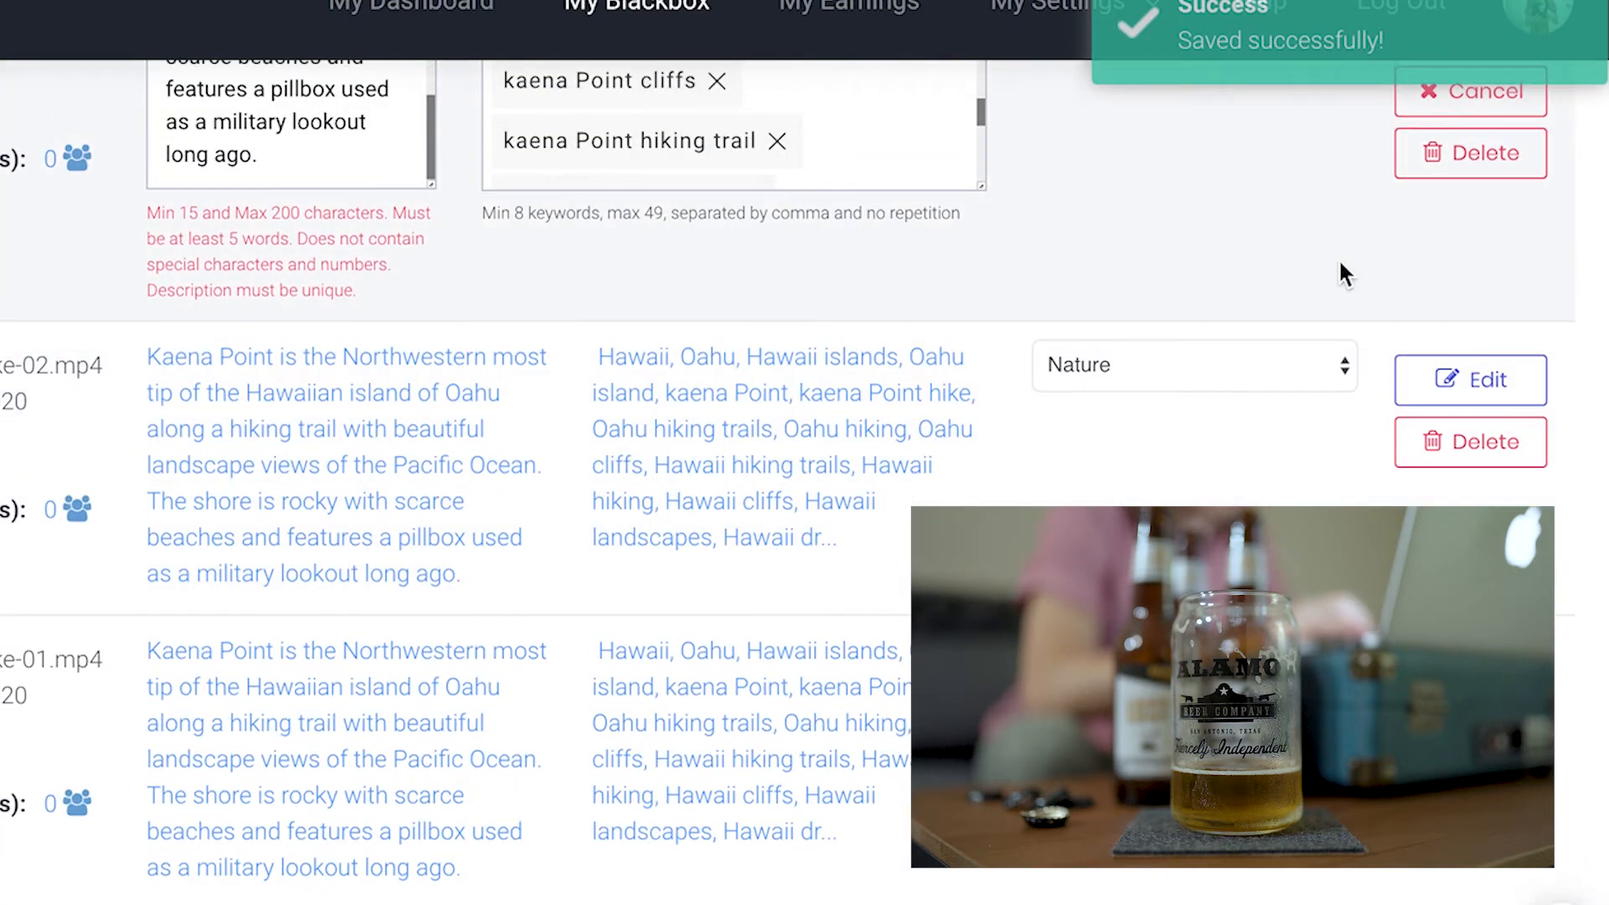
{"action": "left_click", "coordinate": [1463, 327]}
Open Submit All and select all six Kaena Point clips for submission
{"action": "scroll", "coordinate": [1450, 369], "scroll_direction": "up", "scroll_amount": 6}
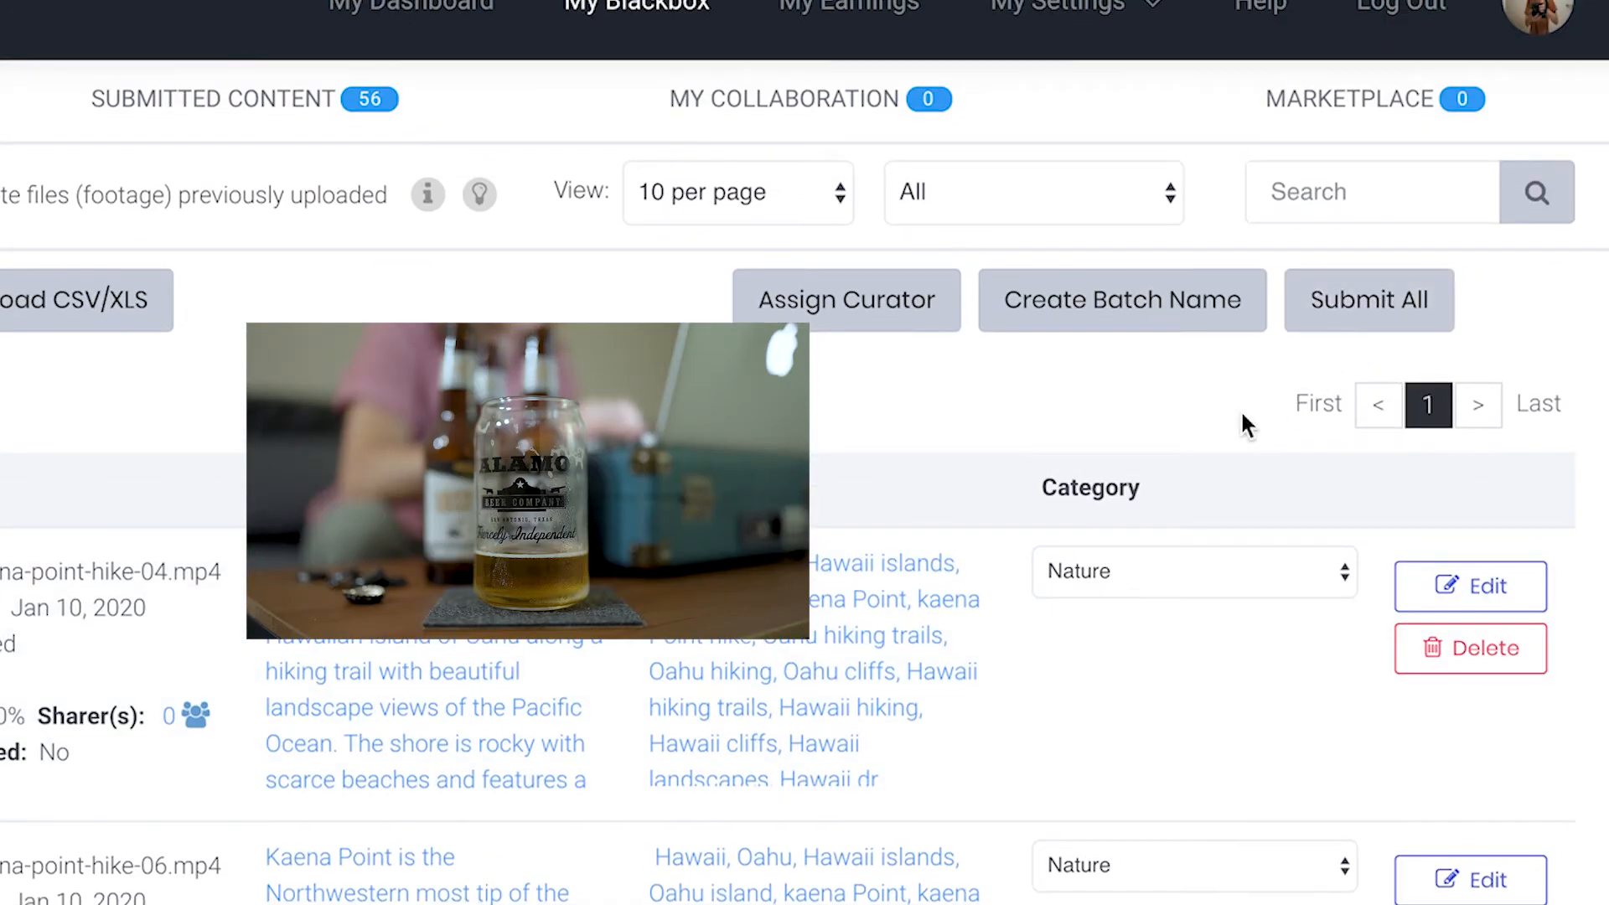
{"action": "scroll", "coordinate": [1244, 441], "scroll_direction": "down", "scroll_amount": 15}
{"action": "scroll", "coordinate": [1243, 441], "scroll_direction": "up", "scroll_amount": 4}
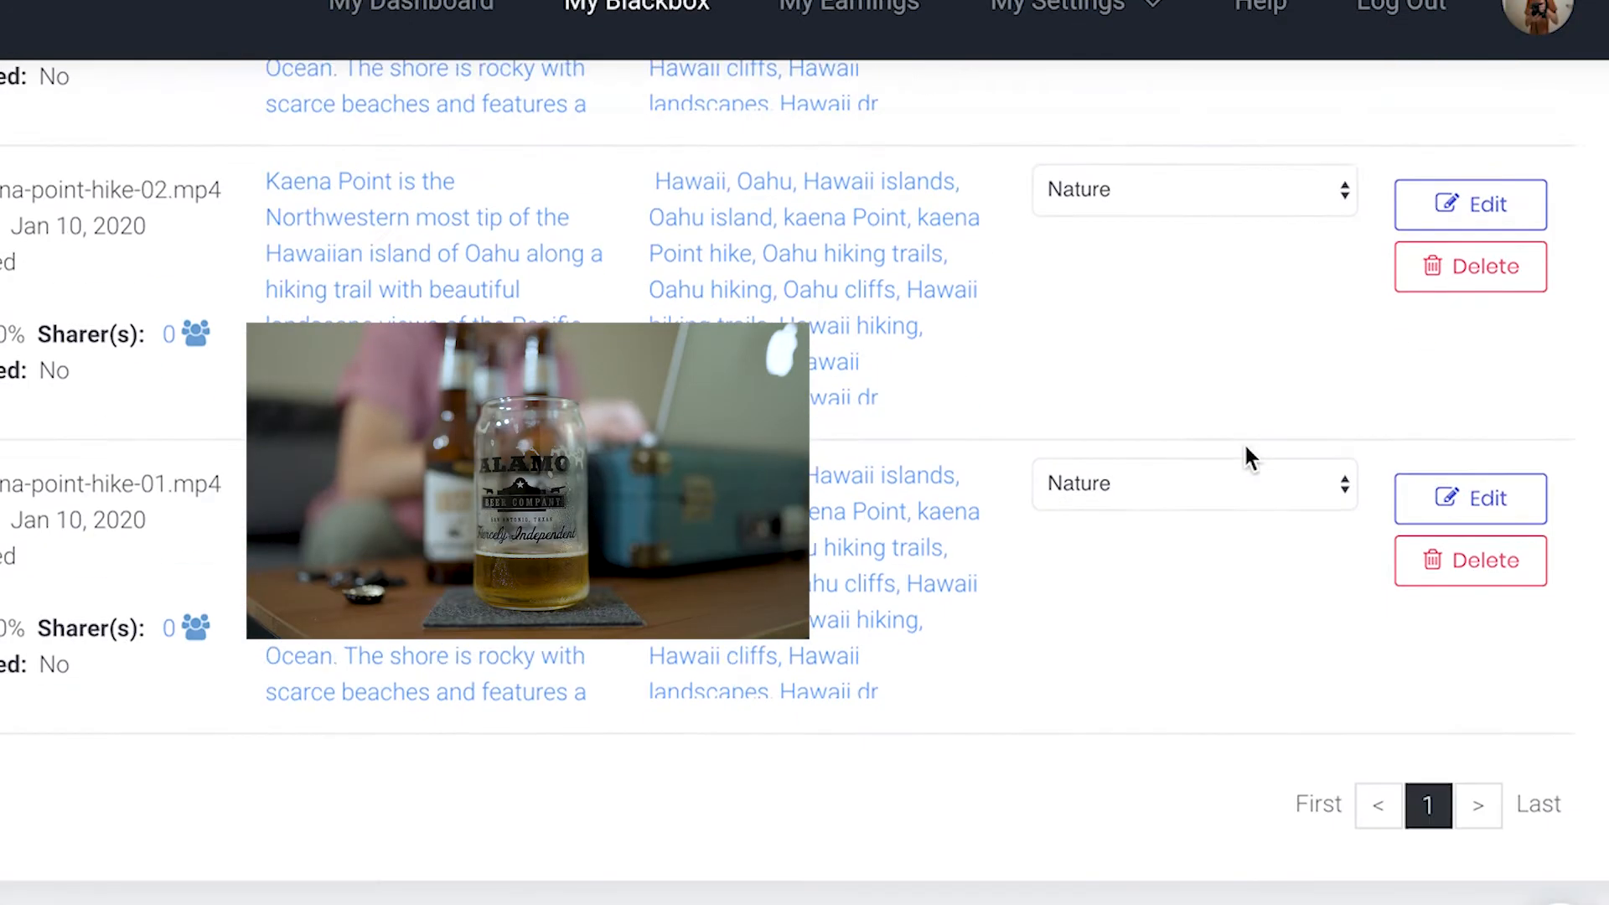
{"action": "scroll", "coordinate": [1245, 447], "scroll_direction": "up", "scroll_amount": 8}
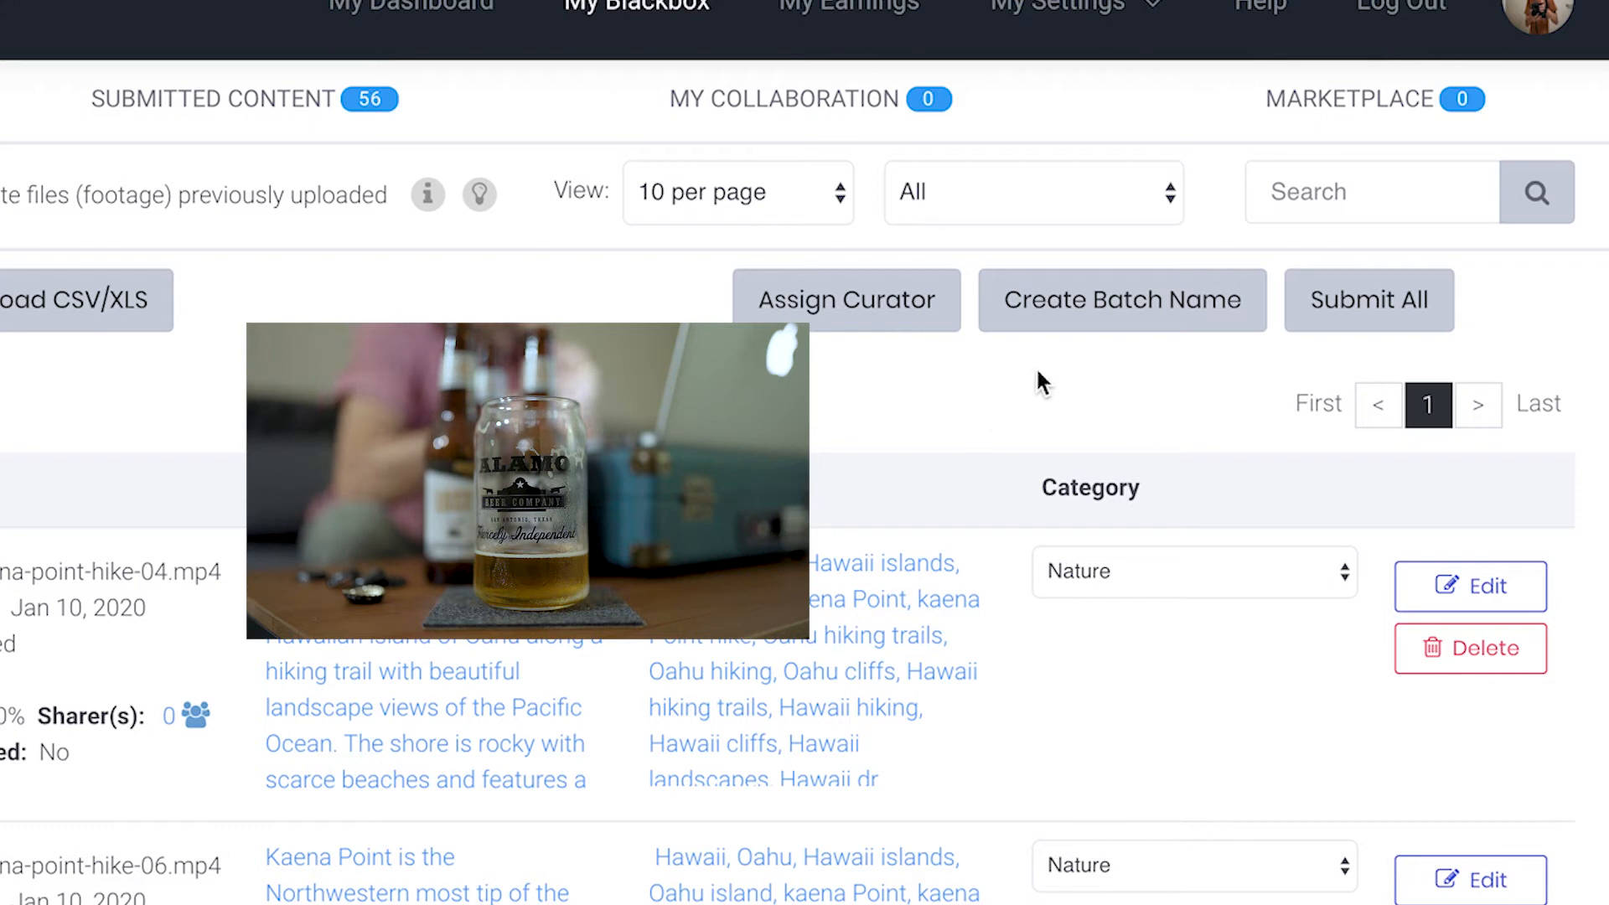
{"action": "left_click", "coordinate": [1388, 312]}
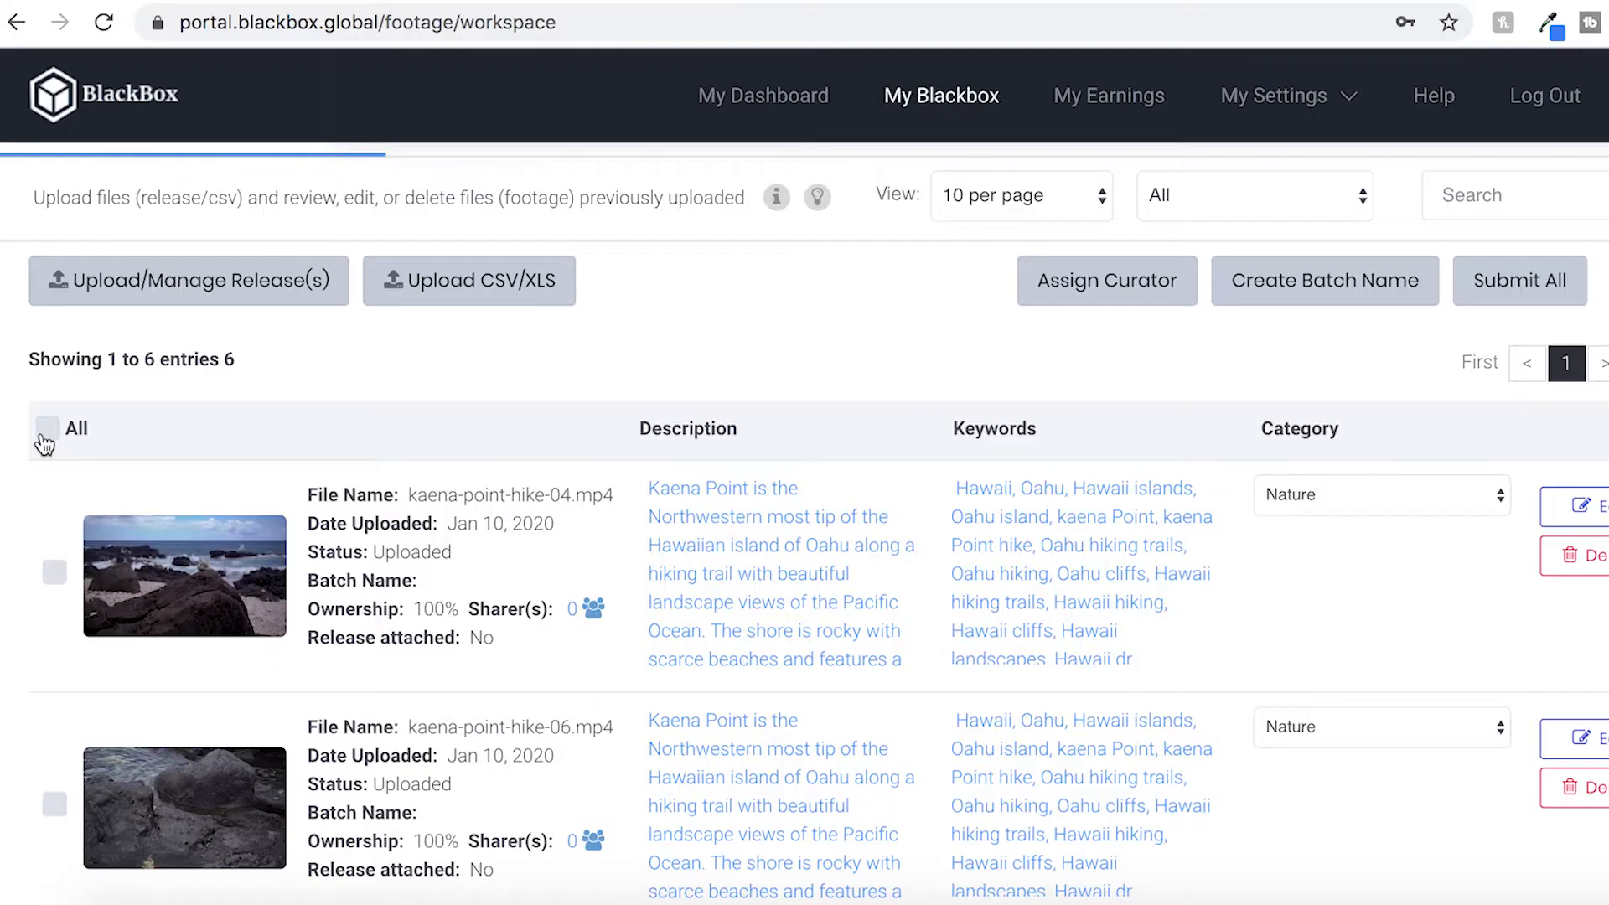
{"action": "left_click", "coordinate": [47, 428]}
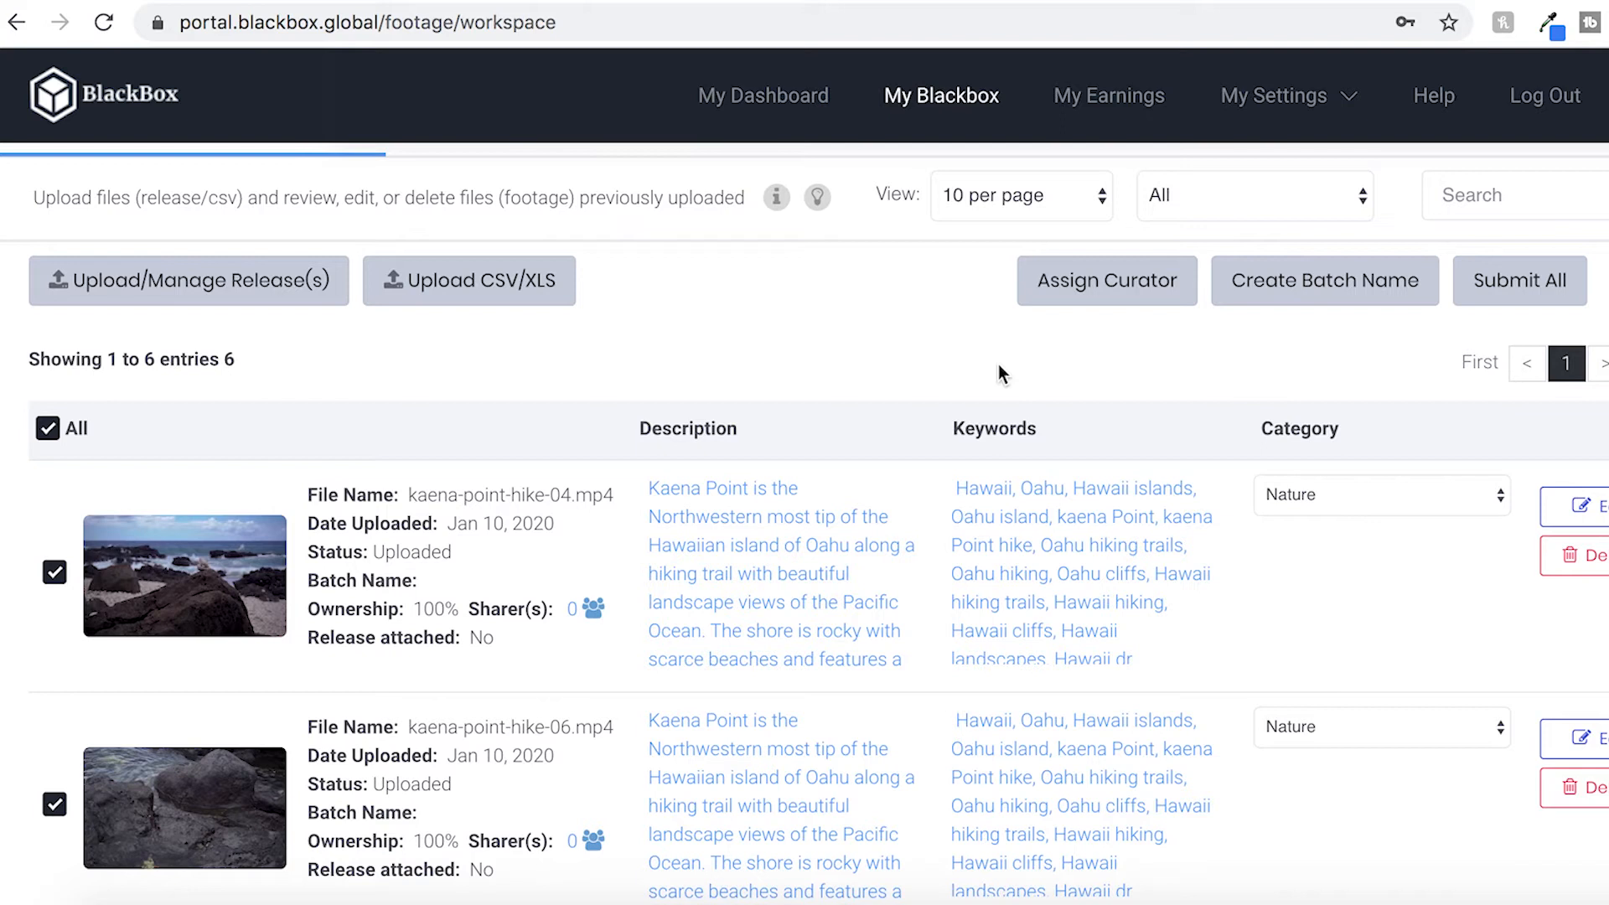
In kaena-point-hike-04's submission form, trim the description to end with 'rocky with scarce beaches.' and save it
{"action": "left_click", "coordinate": [1515, 293]}
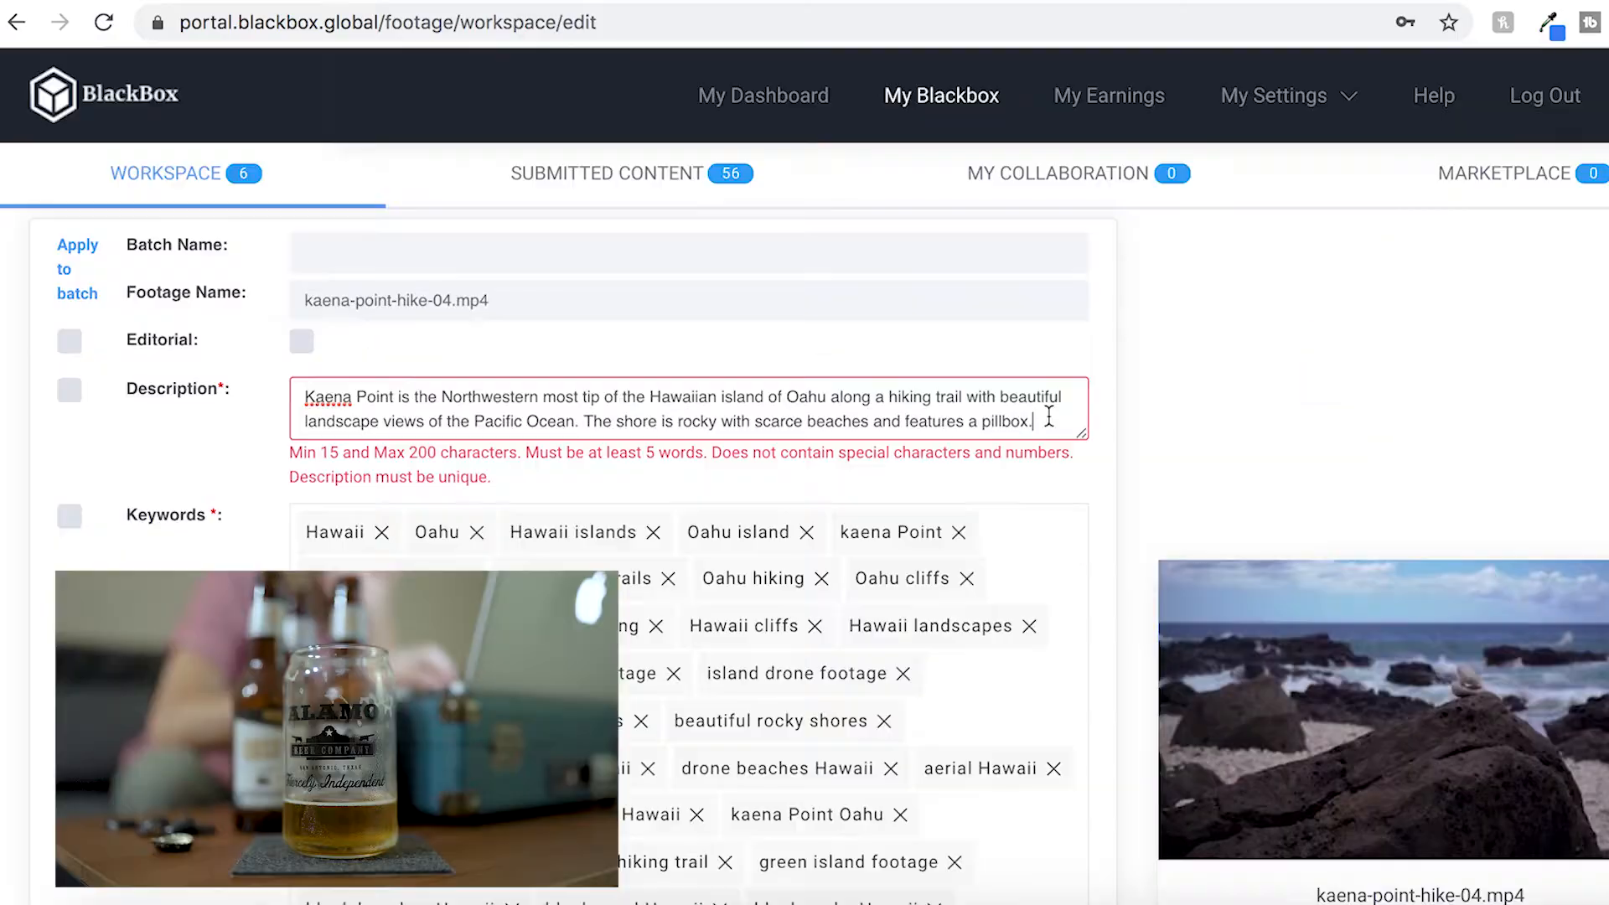
{"action": "key", "text": "BackSpace"}
{"action": "key", "text": "BackSpace"}
{"action": "key", "text": "BackSpace"}
{"action": "key", "text": "BackSpace"}
{"action": "key", "text": "BackSpace"}
{"action": "key", "text": "BackSpace"}
{"action": "key", "text": "BackSpace"}
{"action": "key", "text": "BackSpace"}
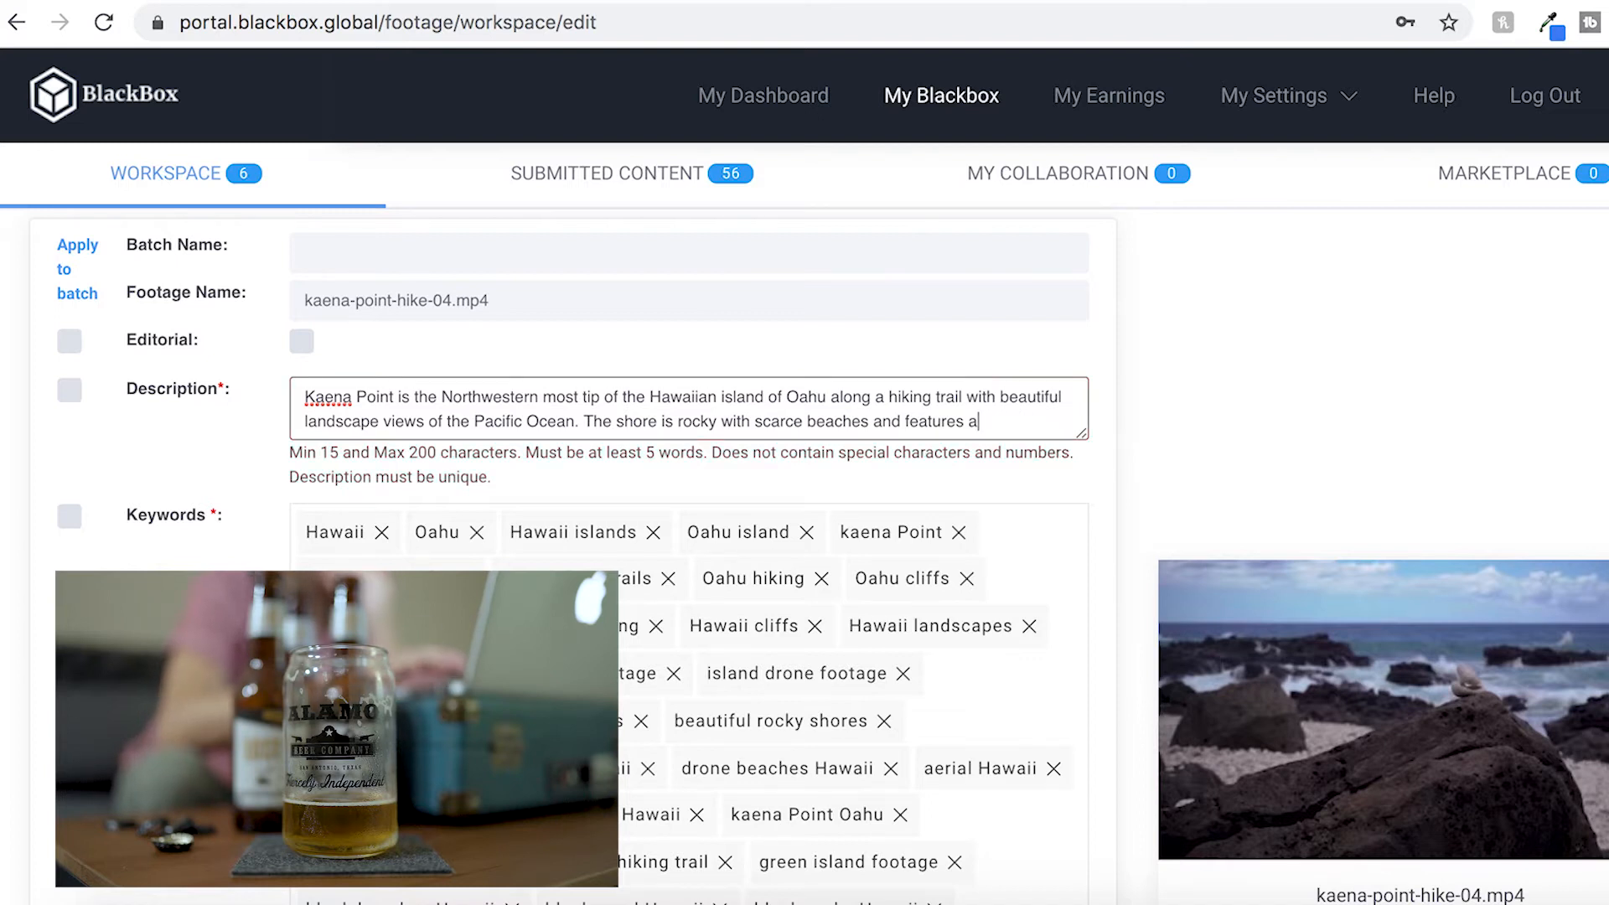
{"action": "key", "text": "BackSpace"}
{"action": "key", "text": "BackSpace"}
{"action": "key", "text": "BackSpace"}
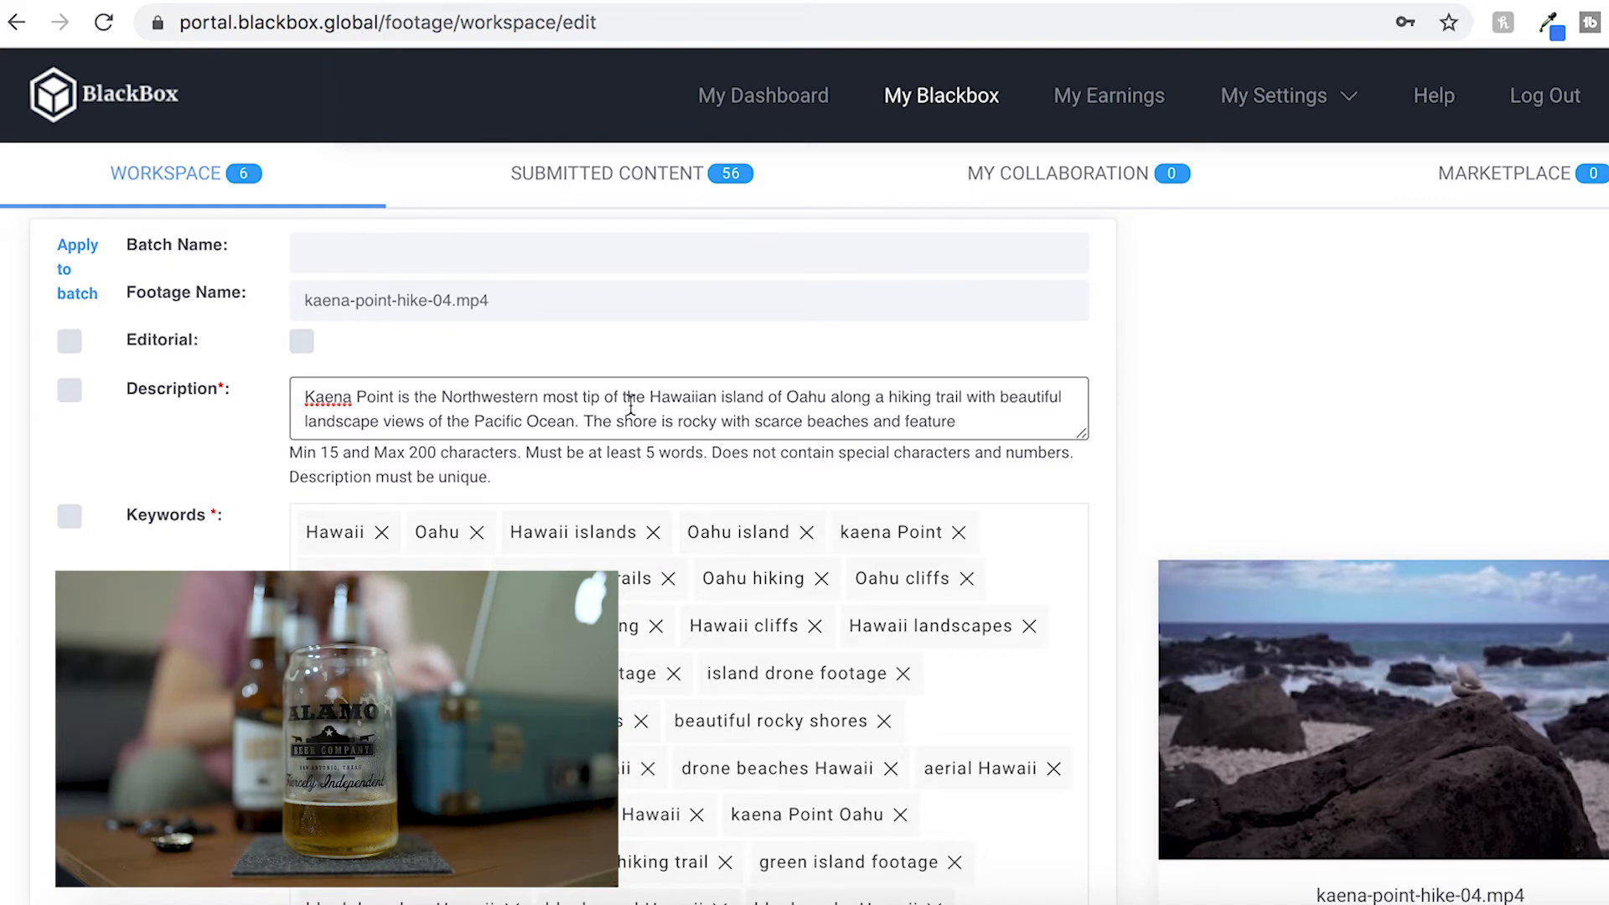
{"action": "left_click_drag", "start_coordinate": [989, 417], "coordinate": [869, 419]}
{"action": "key", "text": "BackSpace"}
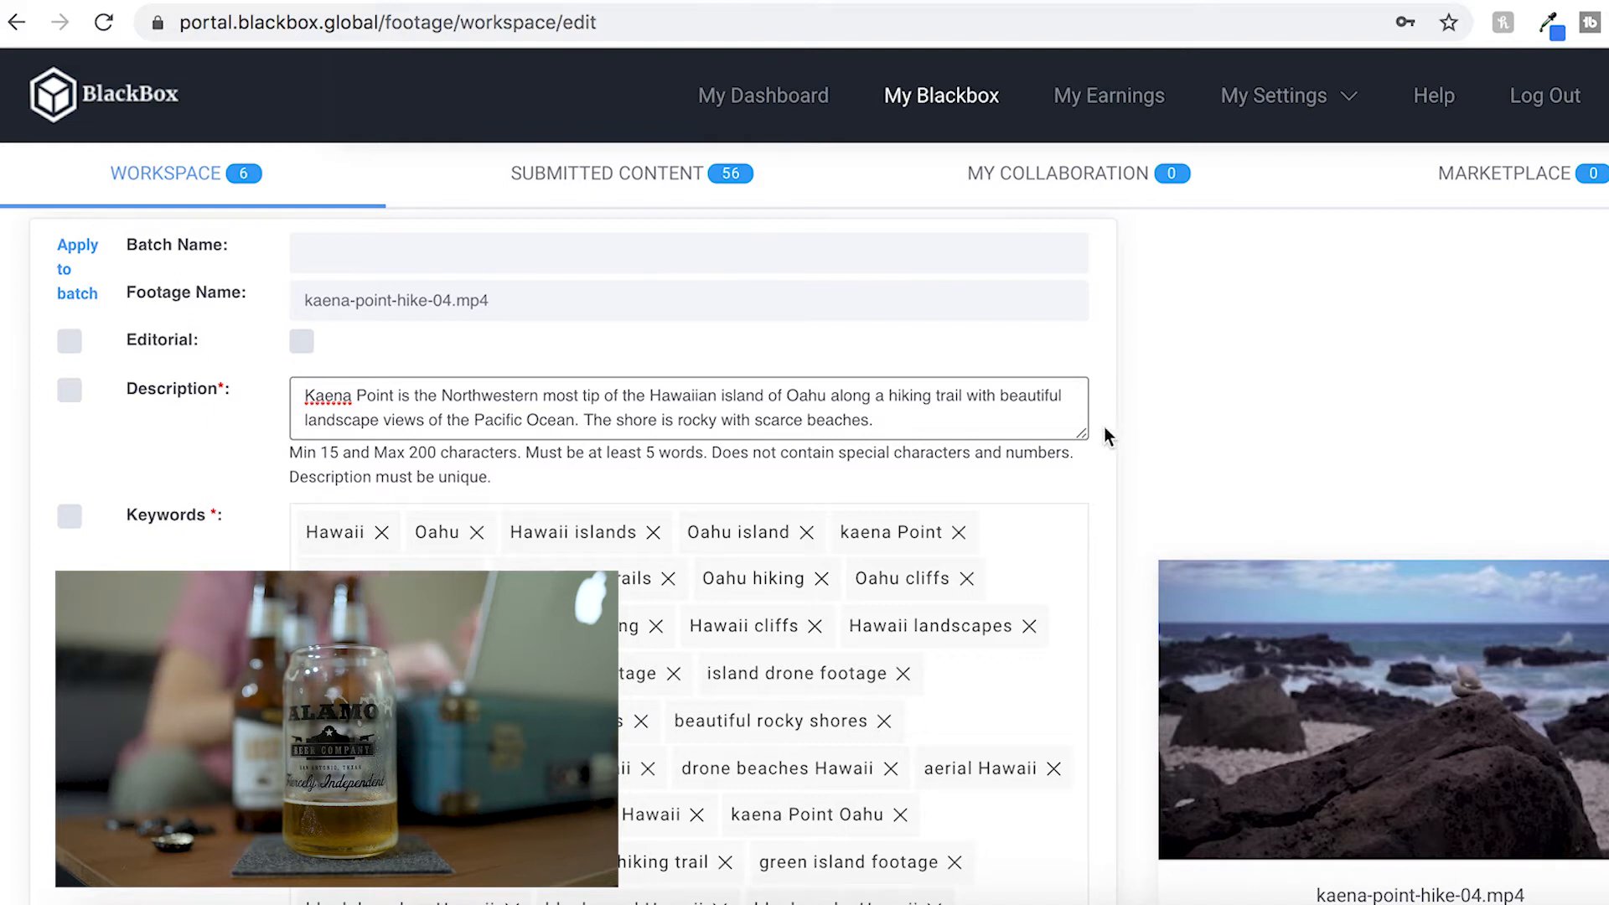
{"action": "scroll", "coordinate": [1124, 461], "scroll_direction": "down", "scroll_amount": 7}
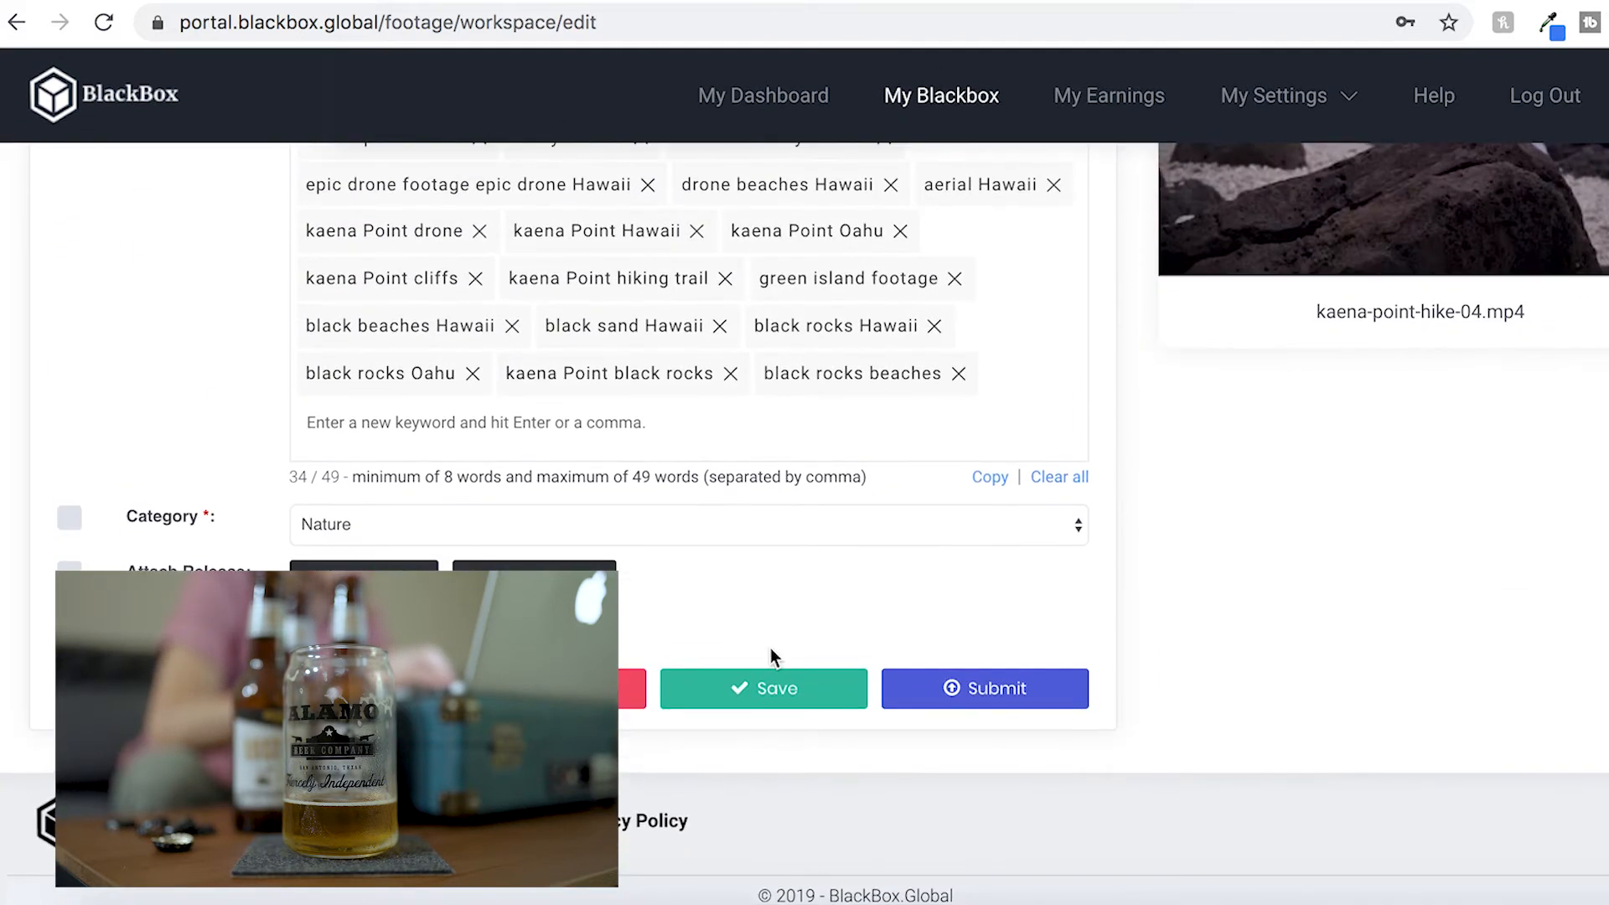
{"action": "left_click", "coordinate": [761, 700]}
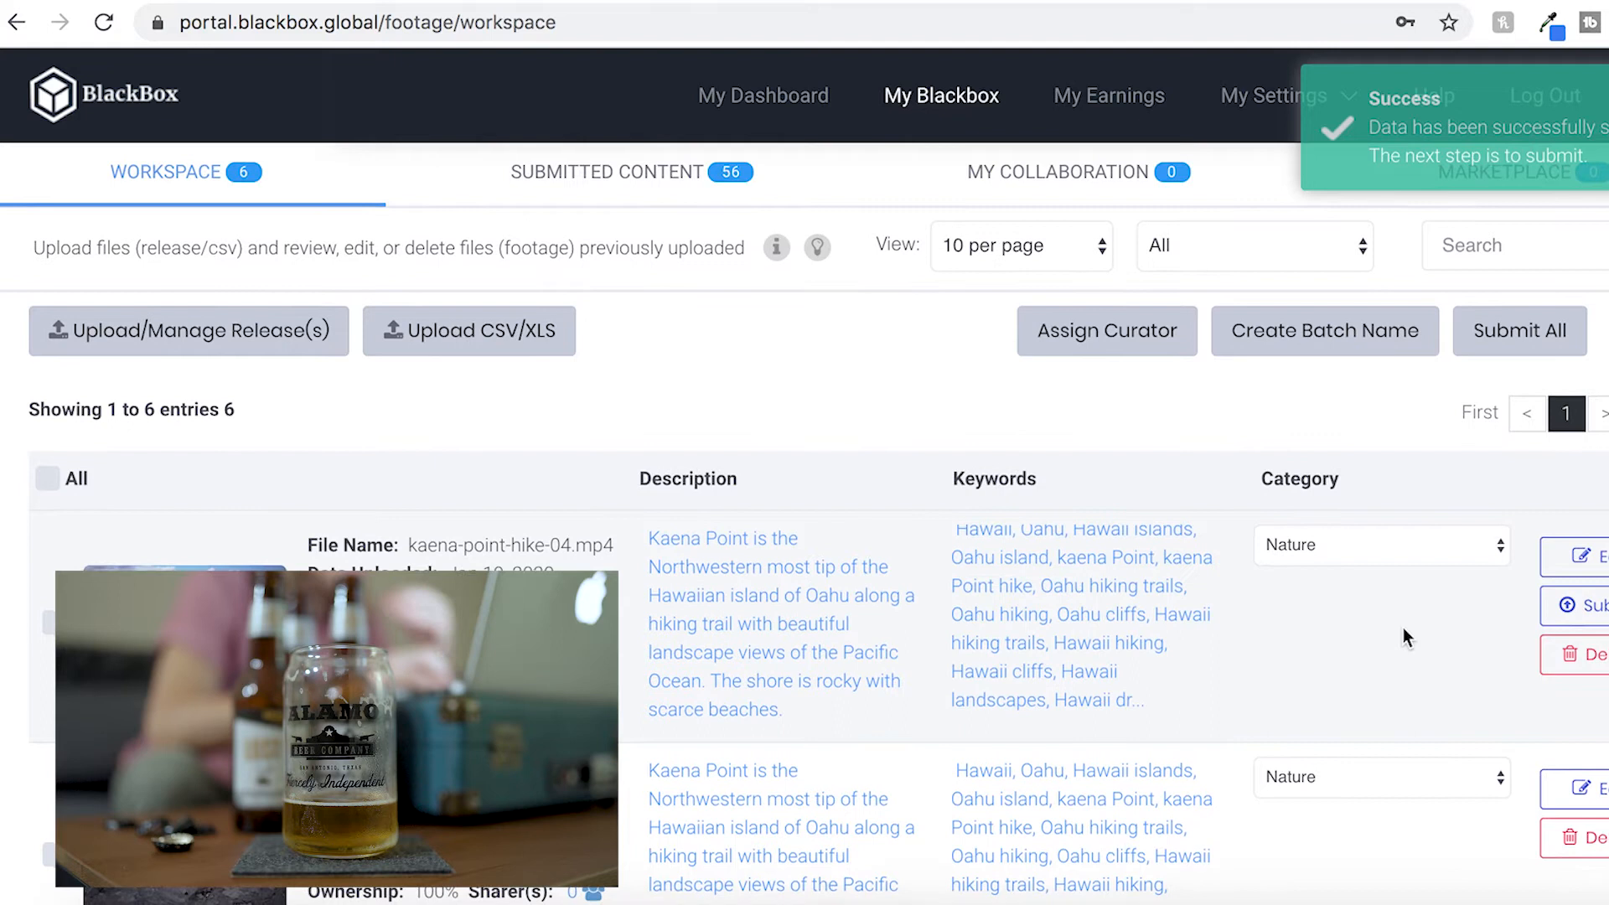
Trim kaena-point-hike-06's description to end with 'rocky with scarce beaches.' and save the row
{"action": "scroll", "coordinate": [1403, 627], "scroll_direction": "down", "scroll_amount": 1}
{"action": "scroll", "coordinate": [1403, 627], "scroll_direction": "down", "scroll_amount": 3}
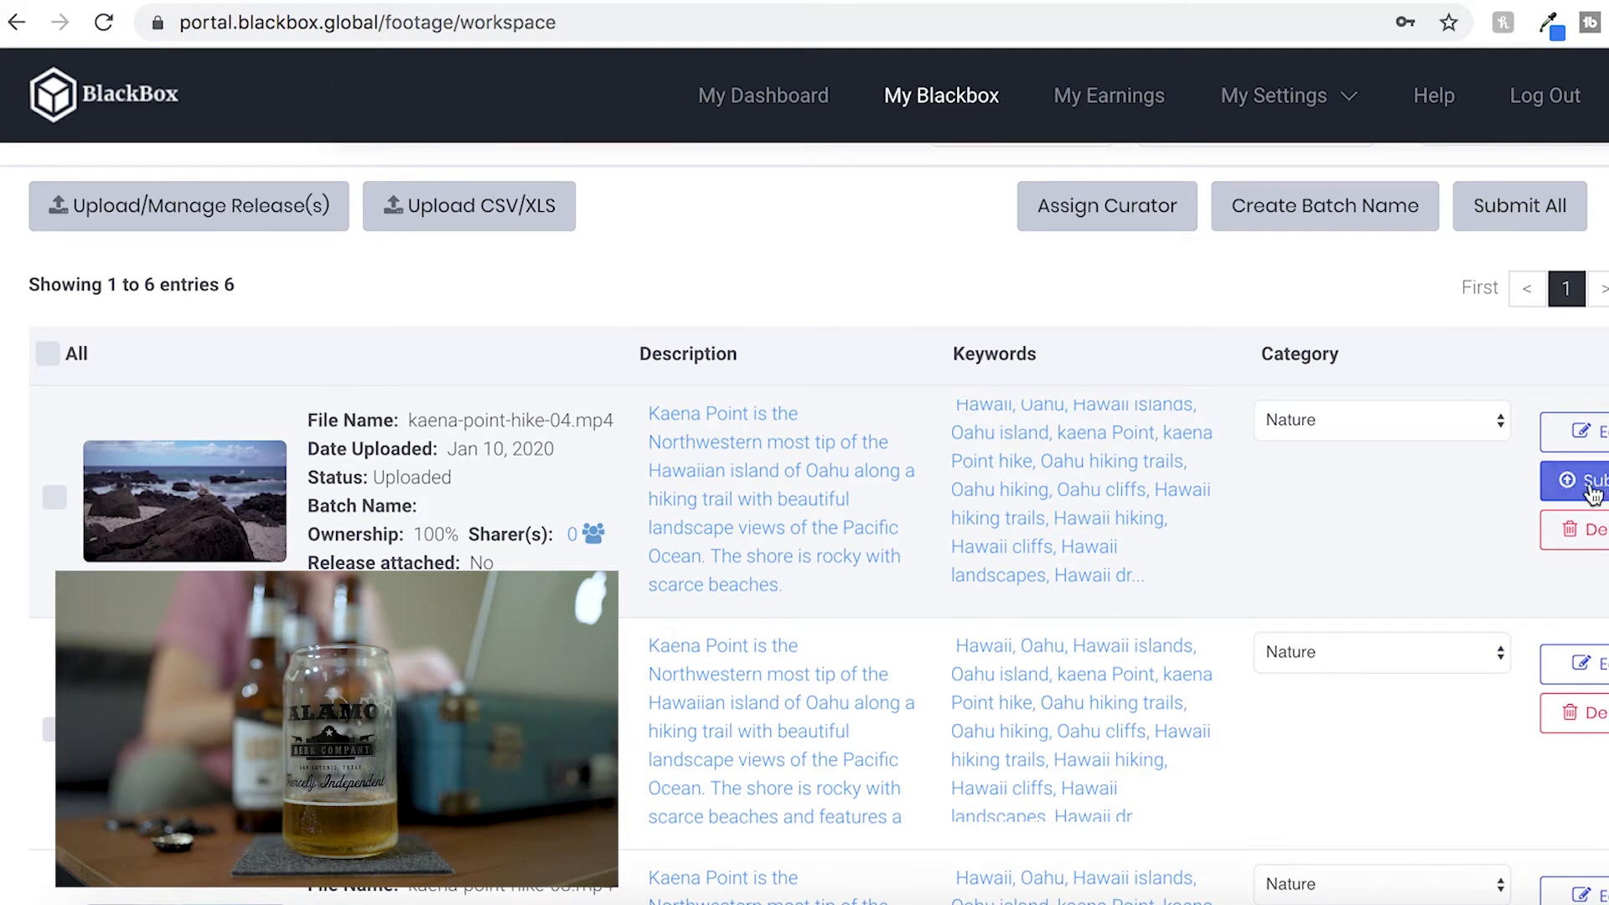
{"action": "scroll", "coordinate": [1489, 561], "scroll_direction": "down", "scroll_amount": 3}
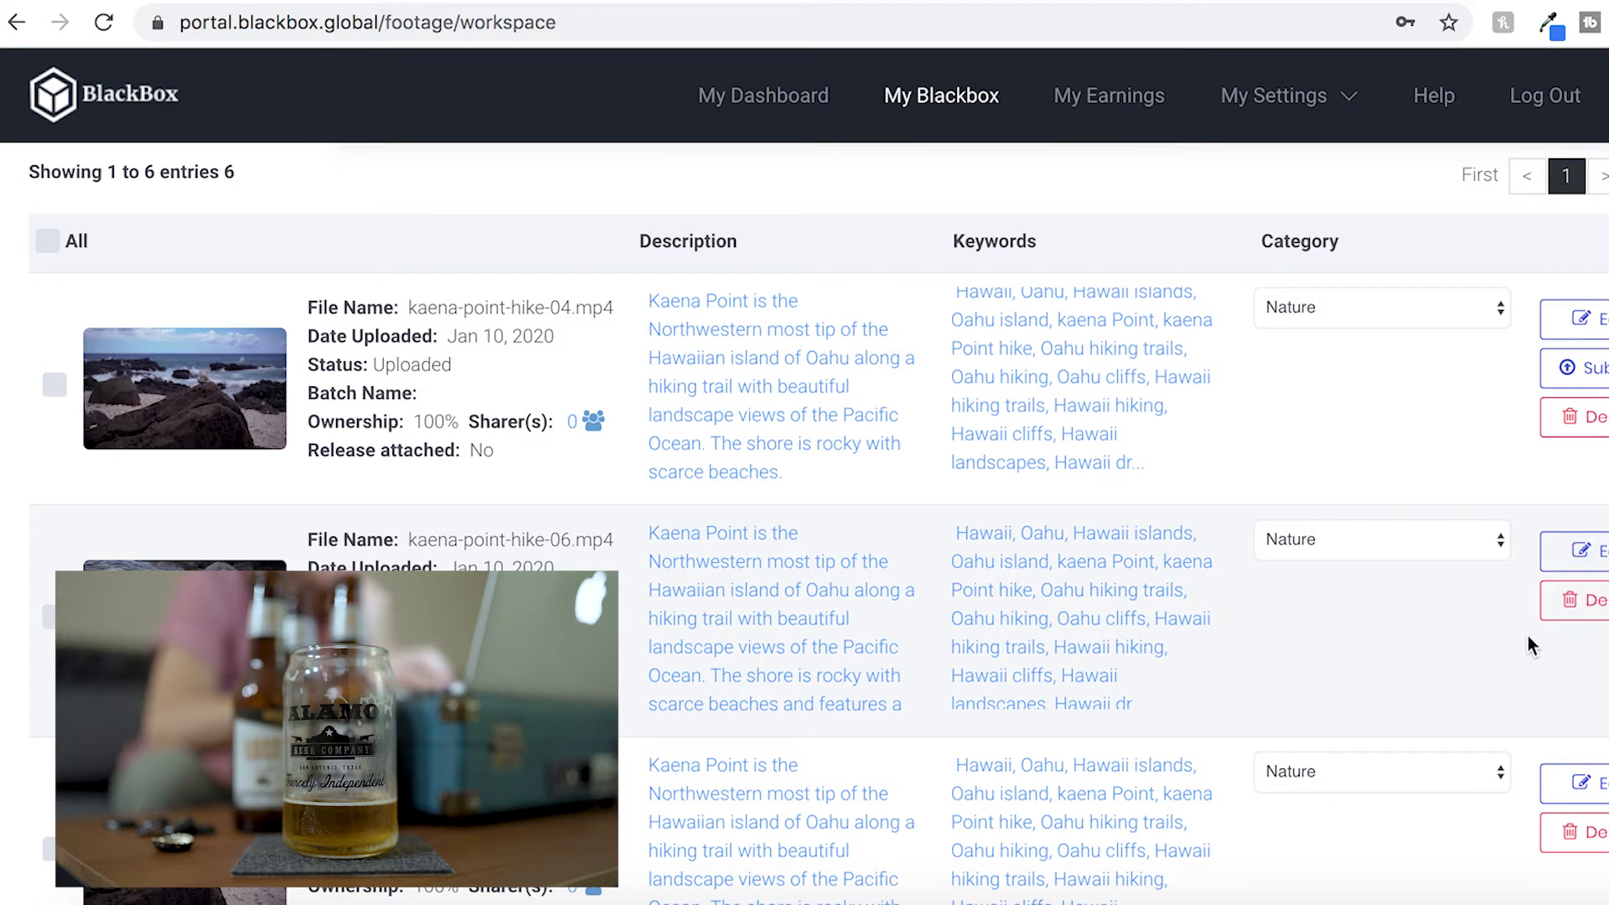
{"action": "scroll", "coordinate": [1528, 635], "scroll_direction": "up", "scroll_amount": 1}
{"action": "left_click", "coordinate": [755, 598]}
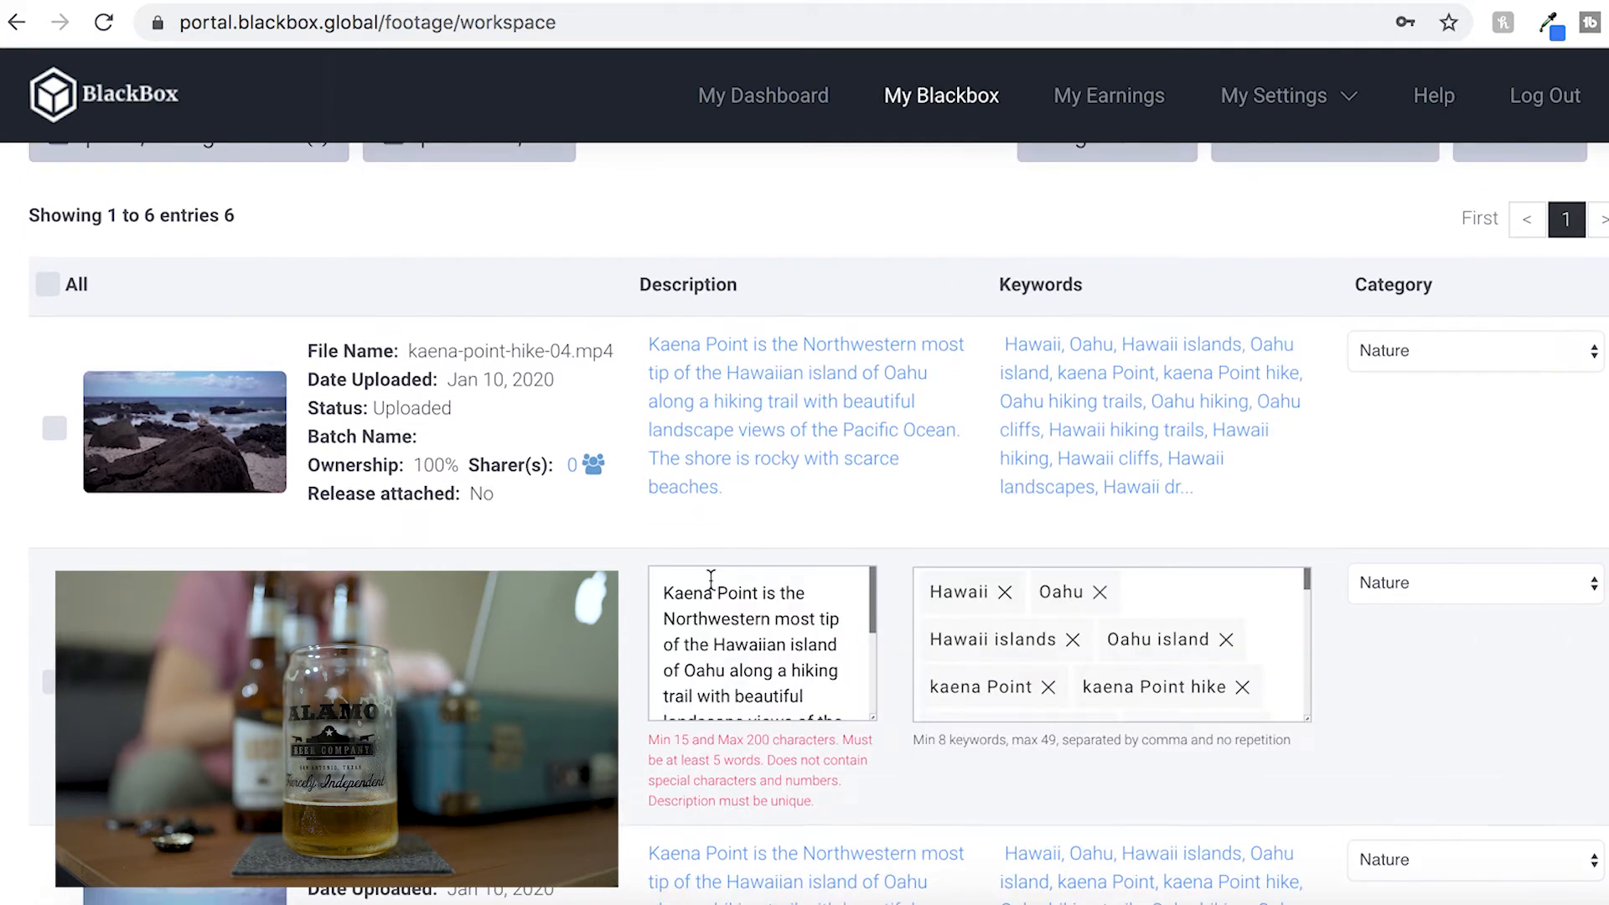
{"action": "scroll", "coordinate": [813, 616], "scroll_direction": "down", "scroll_amount": 2}
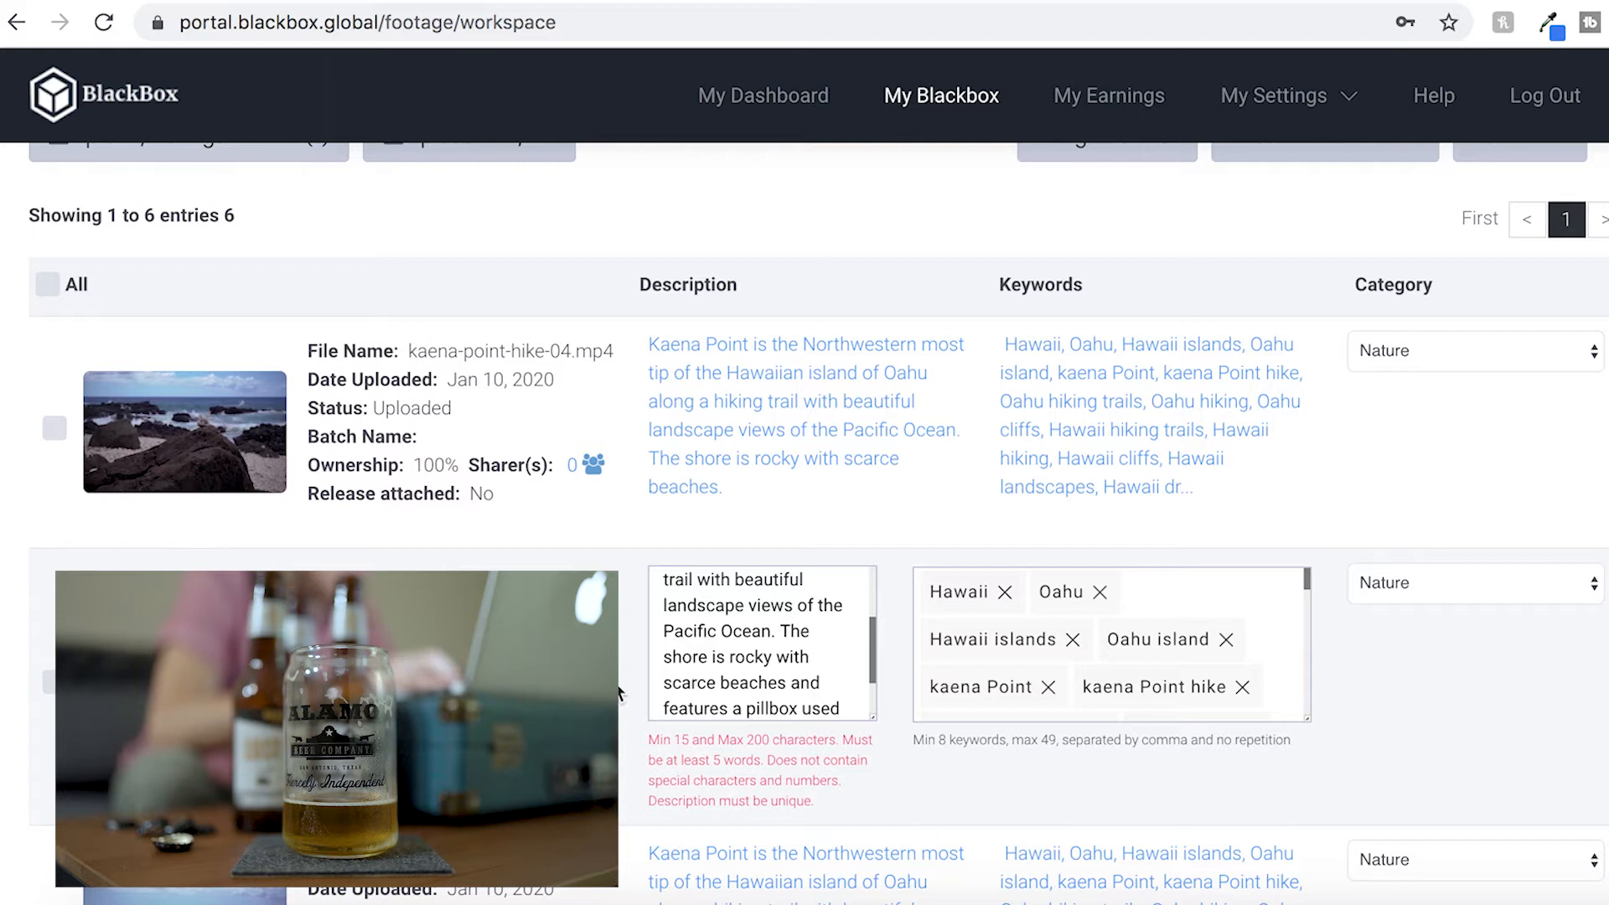
{"action": "scroll", "coordinate": [743, 651], "scroll_direction": "up", "scroll_amount": 1}
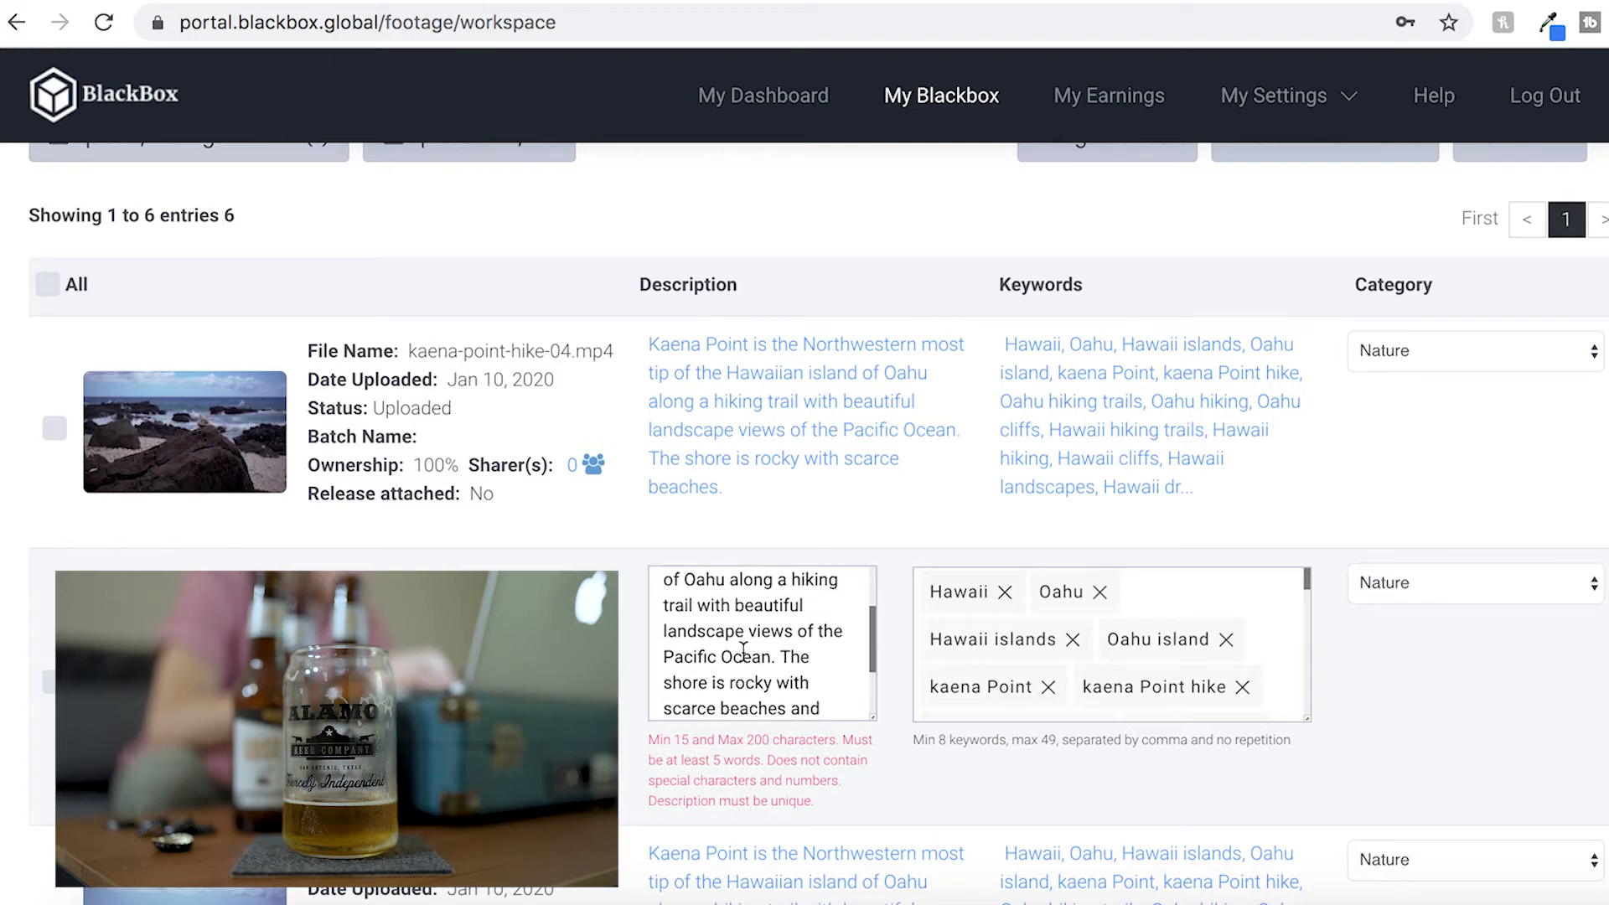
{"action": "scroll", "coordinate": [743, 650], "scroll_direction": "down", "scroll_amount": 3}
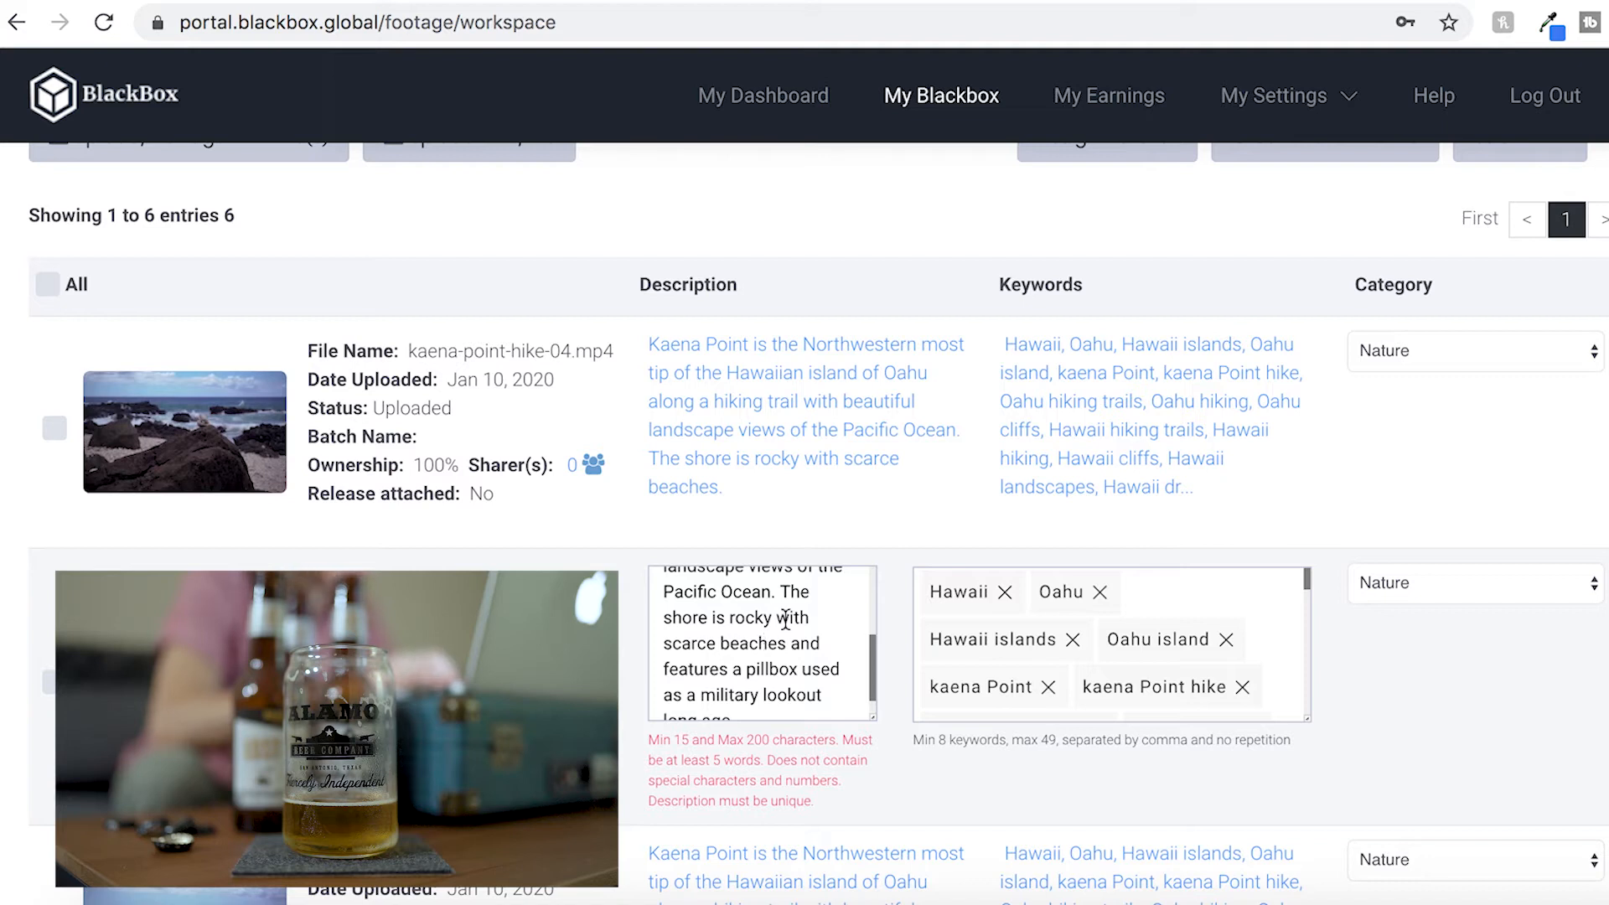
{"action": "scroll", "coordinate": [776, 658], "scroll_direction": "down", "scroll_amount": 1}
{"action": "scroll", "coordinate": [783, 683], "scroll_direction": "down", "scroll_amount": 1}
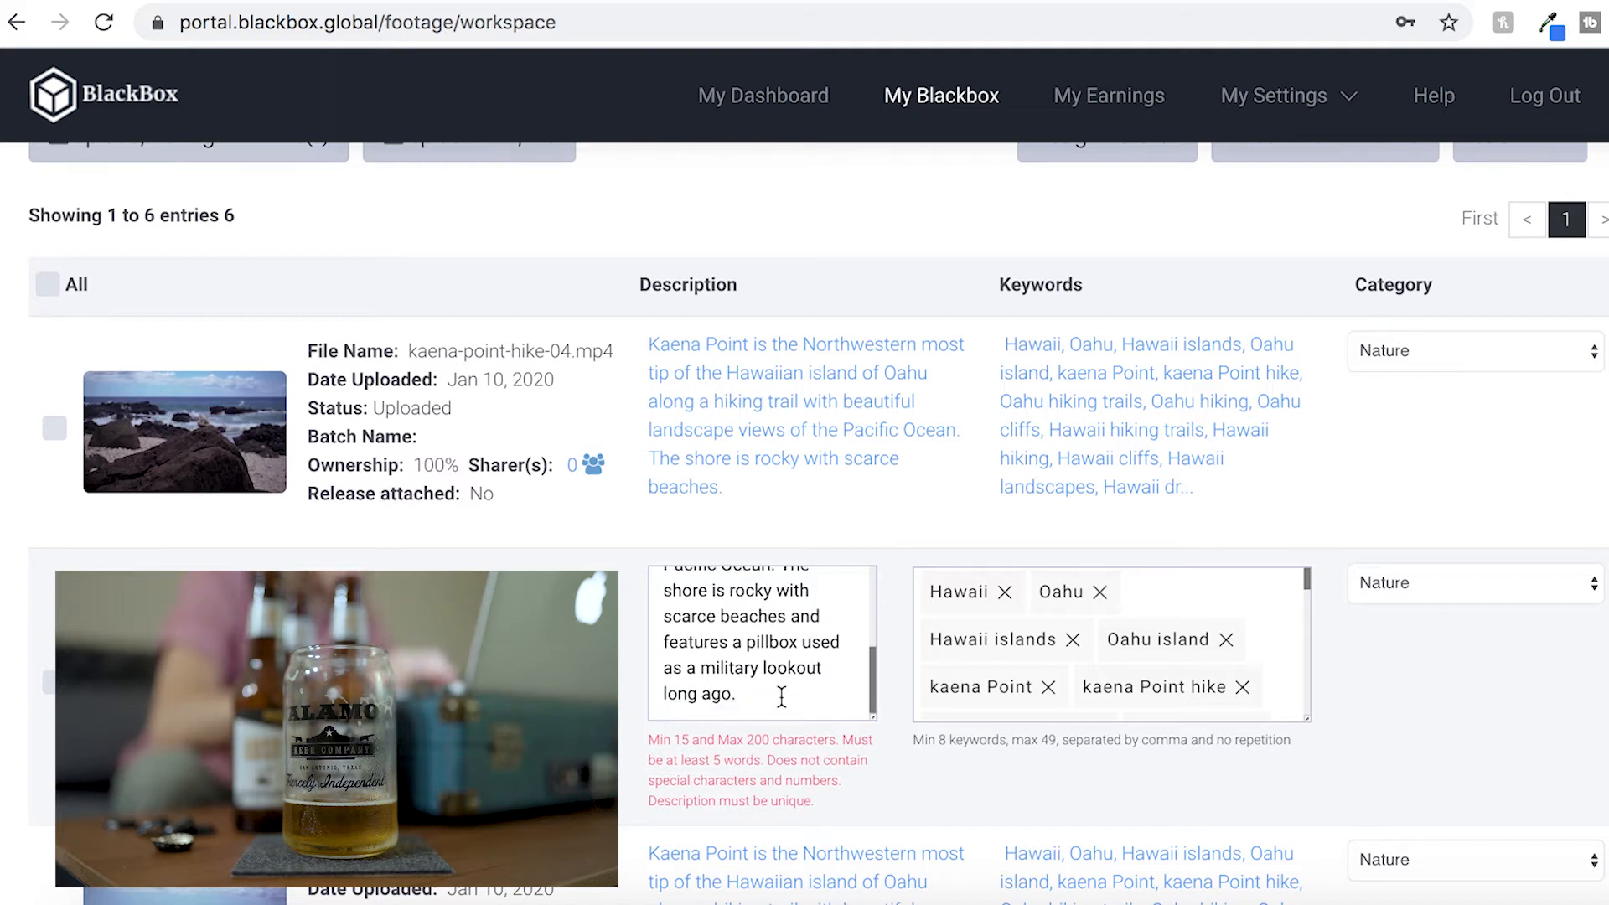
{"action": "left_click_drag", "start_coordinate": [764, 694], "coordinate": [785, 614]}
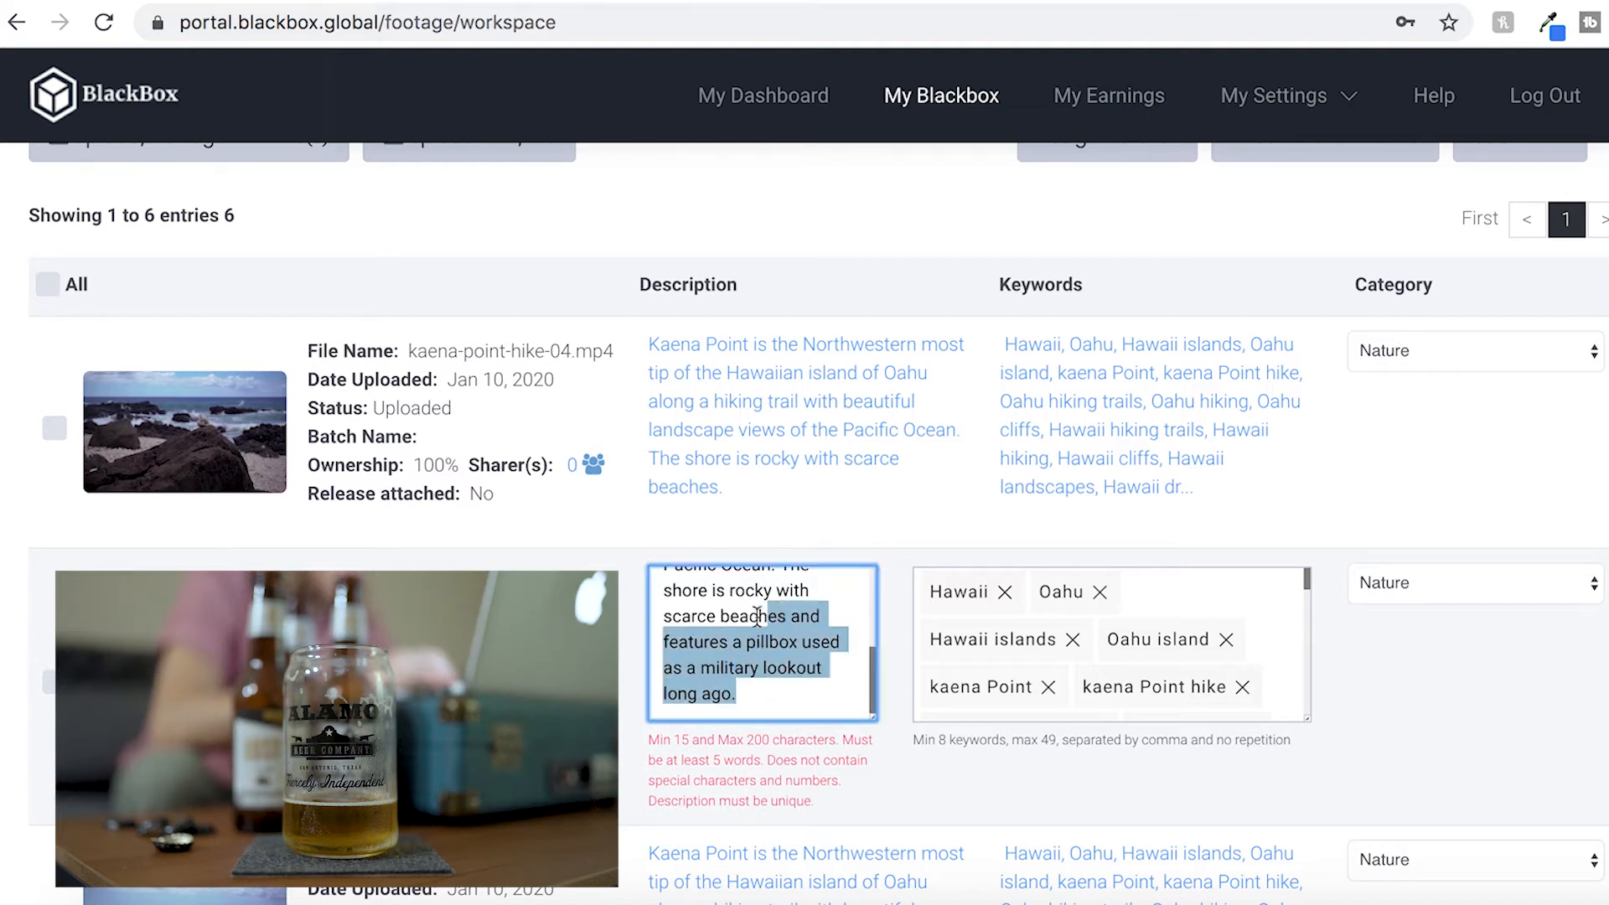
{"action": "type", "text": "."}
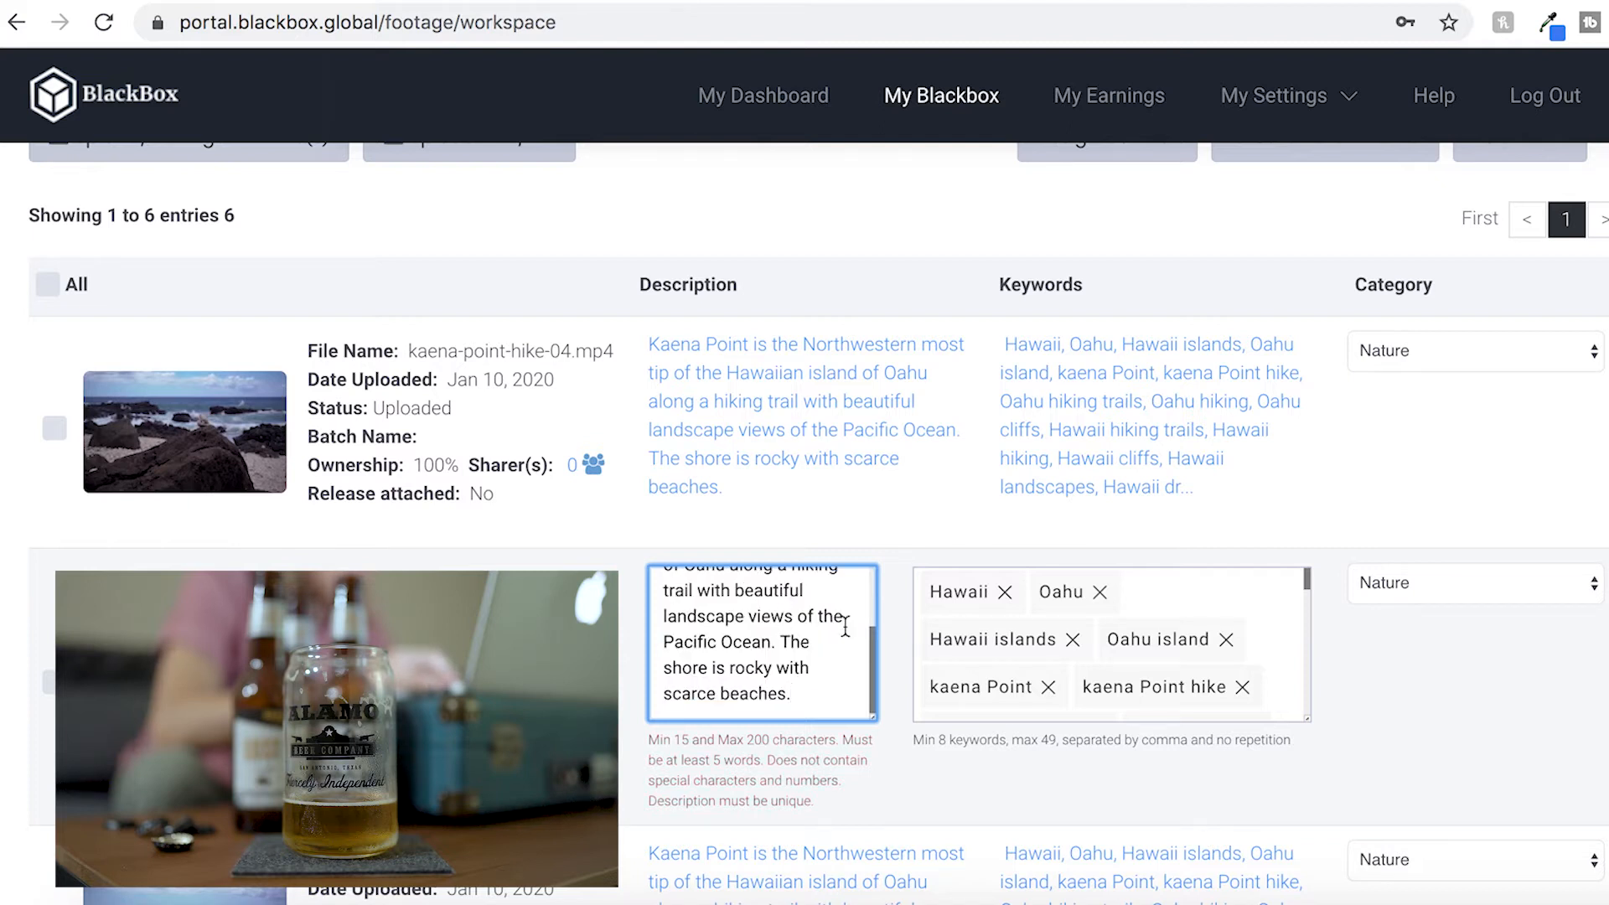
{"action": "left_click", "coordinate": [1370, 665]}
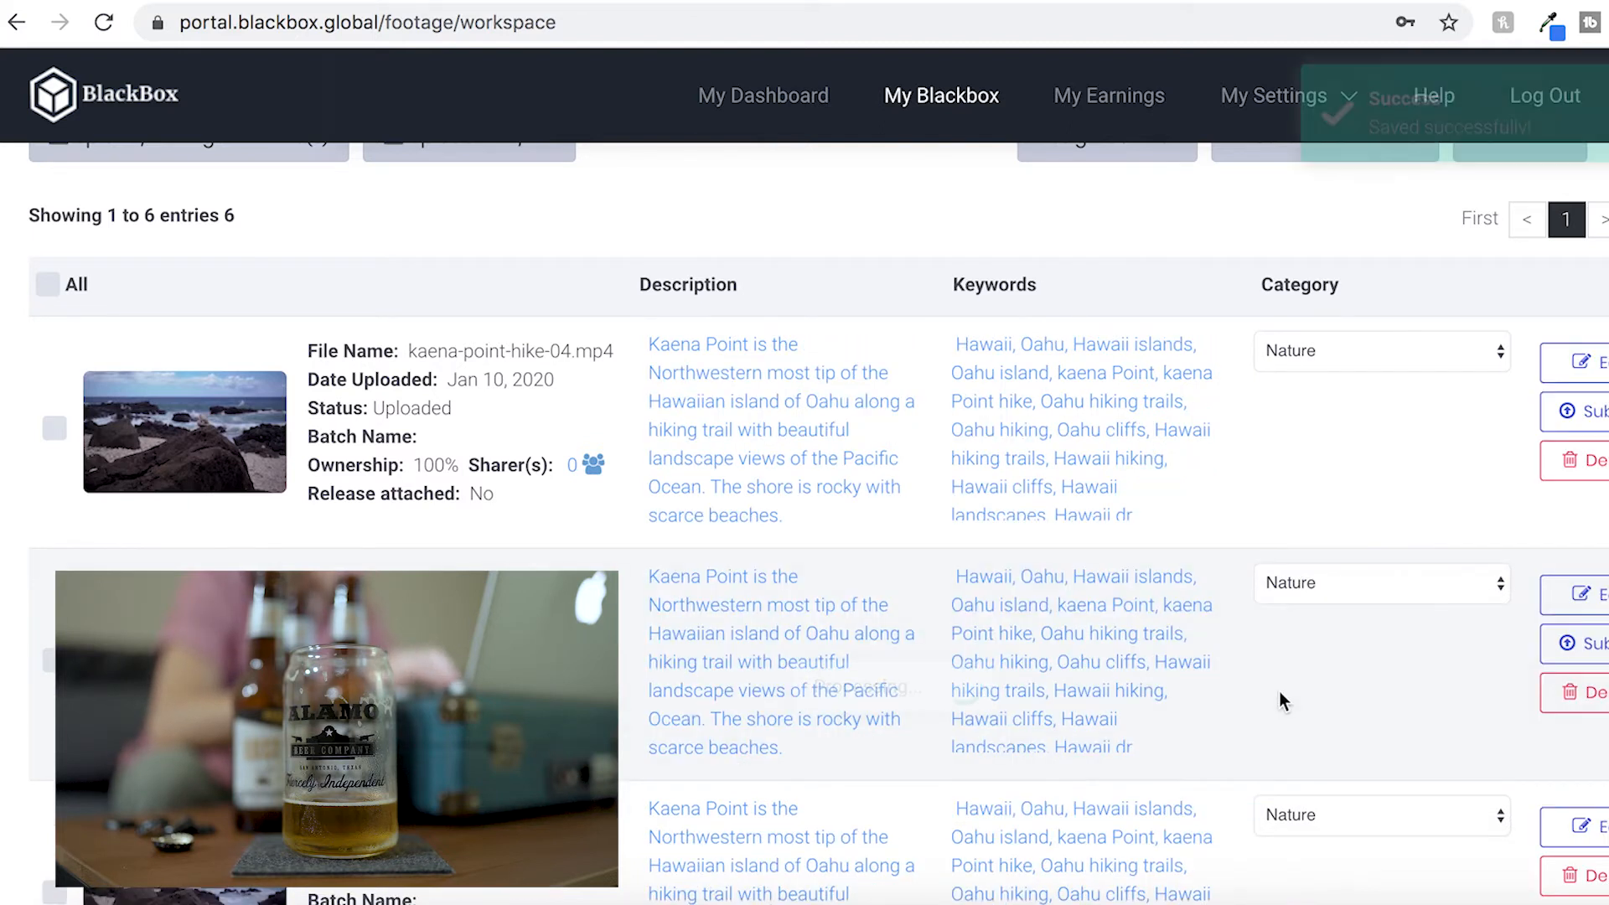
{"action": "scroll", "coordinate": [1279, 692], "scroll_direction": "down", "scroll_amount": 3}
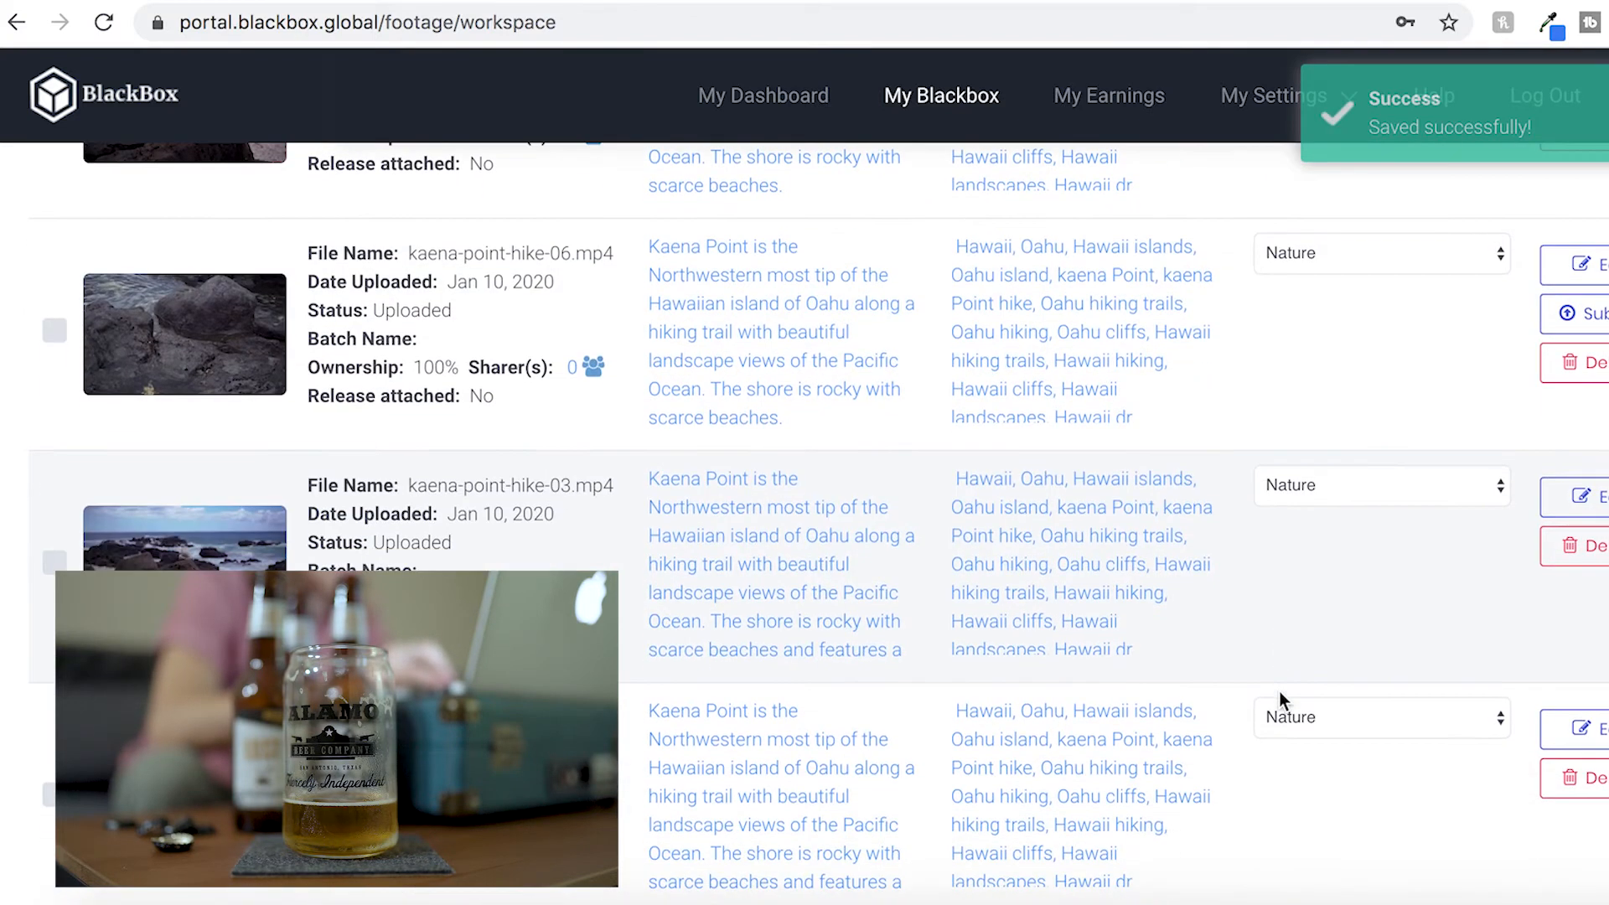
Trim kaena-point-hike-03's description to end with 'rocky with scarce beaches.' and save the row
{"action": "left_click", "coordinate": [745, 537]}
{"action": "scroll", "coordinate": [818, 591], "scroll_direction": "down", "scroll_amount": 3}
{"action": "left_click_drag", "start_coordinate": [819, 592], "coordinate": [785, 529]}
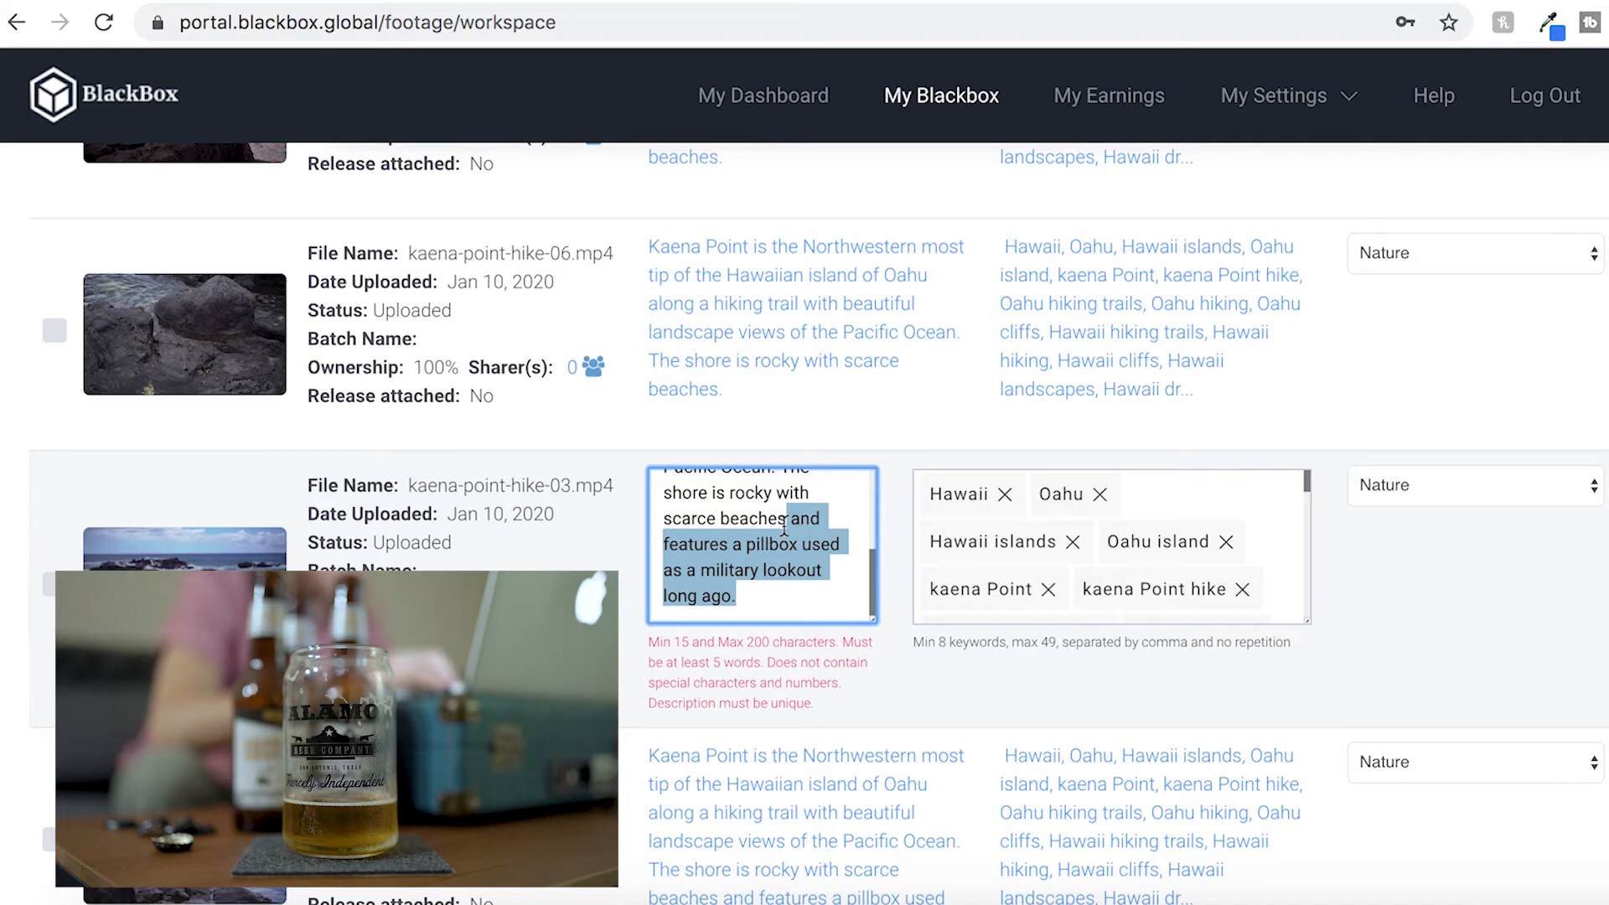
{"action": "key", "text": "BackSpace"}
{"action": "type", "text": "."}
{"action": "left_click", "coordinate": [969, 639]}
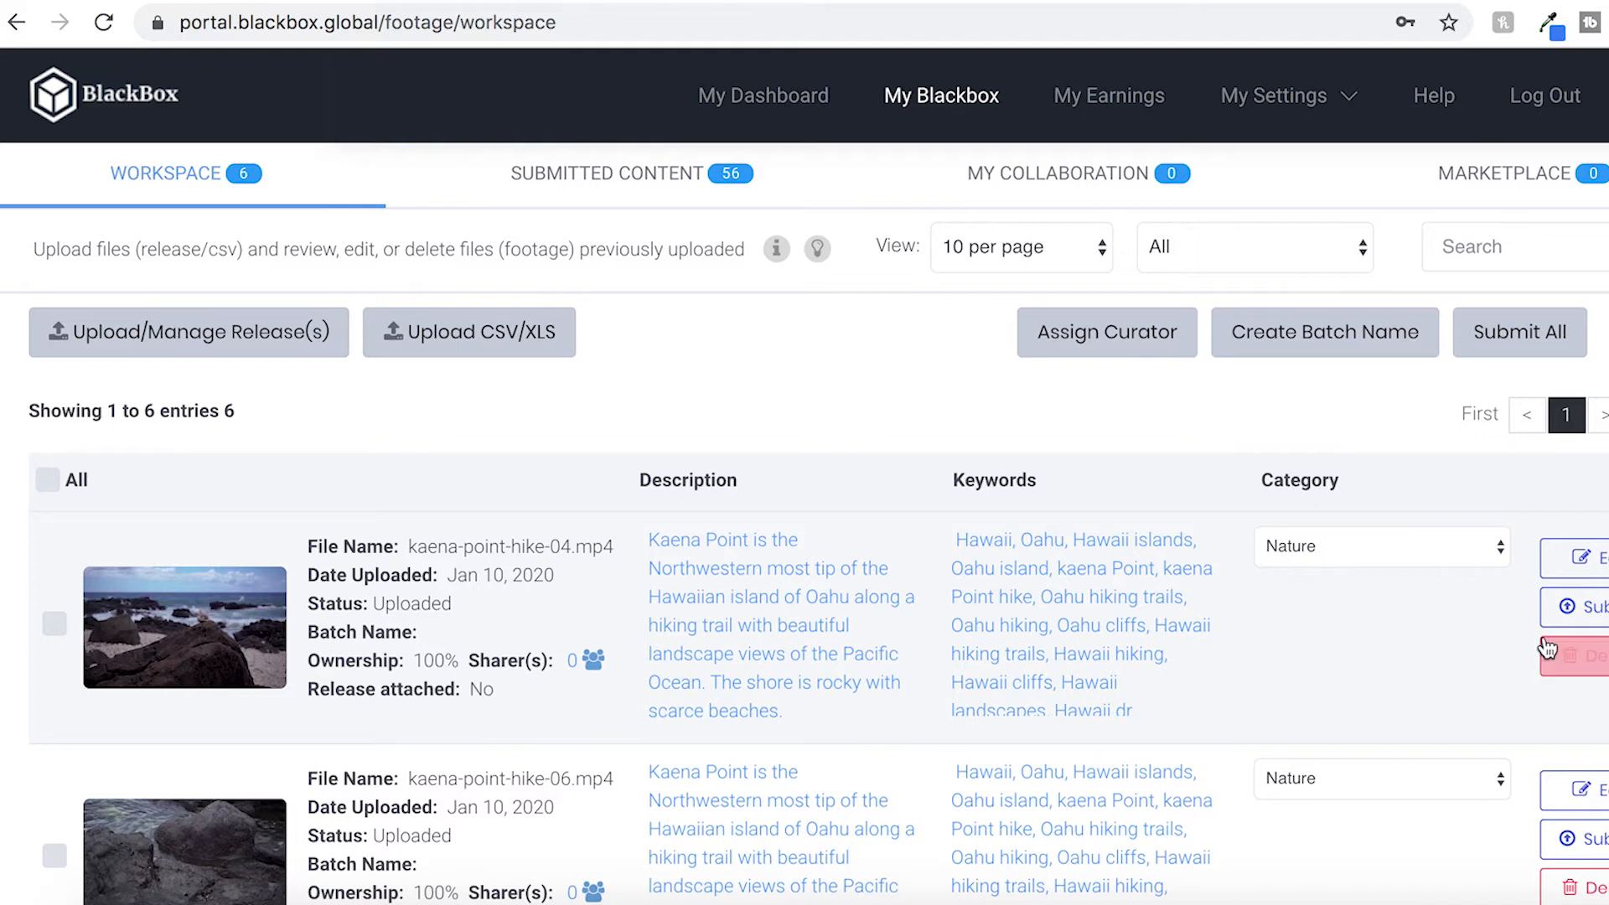
Check all workspace clips, open Submit All, and add every Kaena Point clip to the selected footage
{"action": "left_click", "coordinate": [64, 484]}
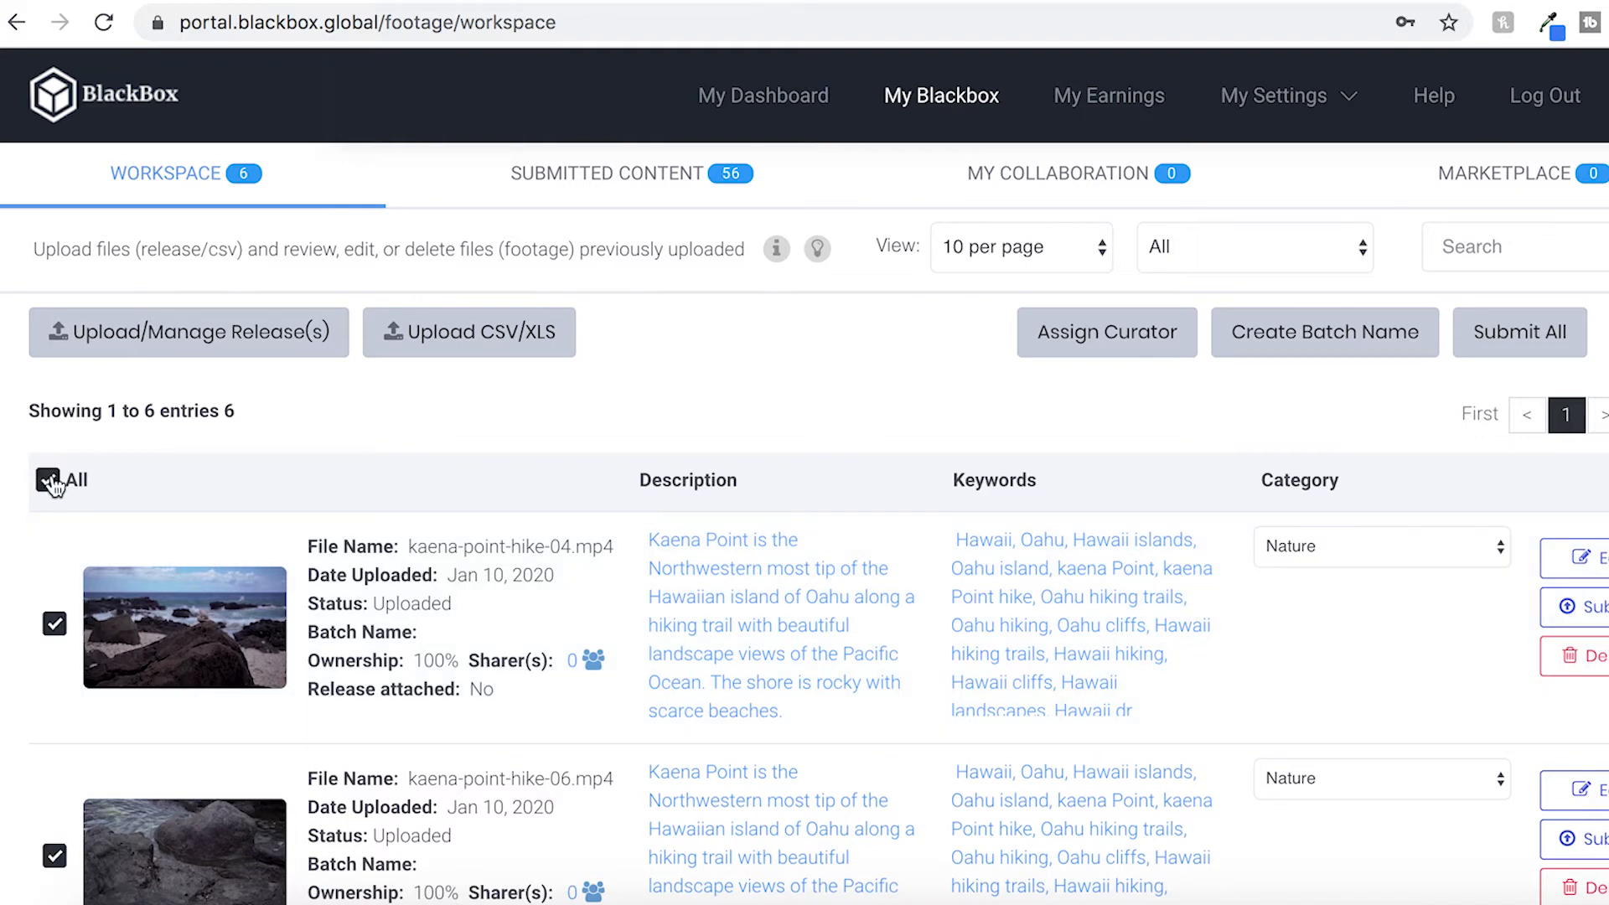
{"action": "left_click", "coordinate": [1527, 334]}
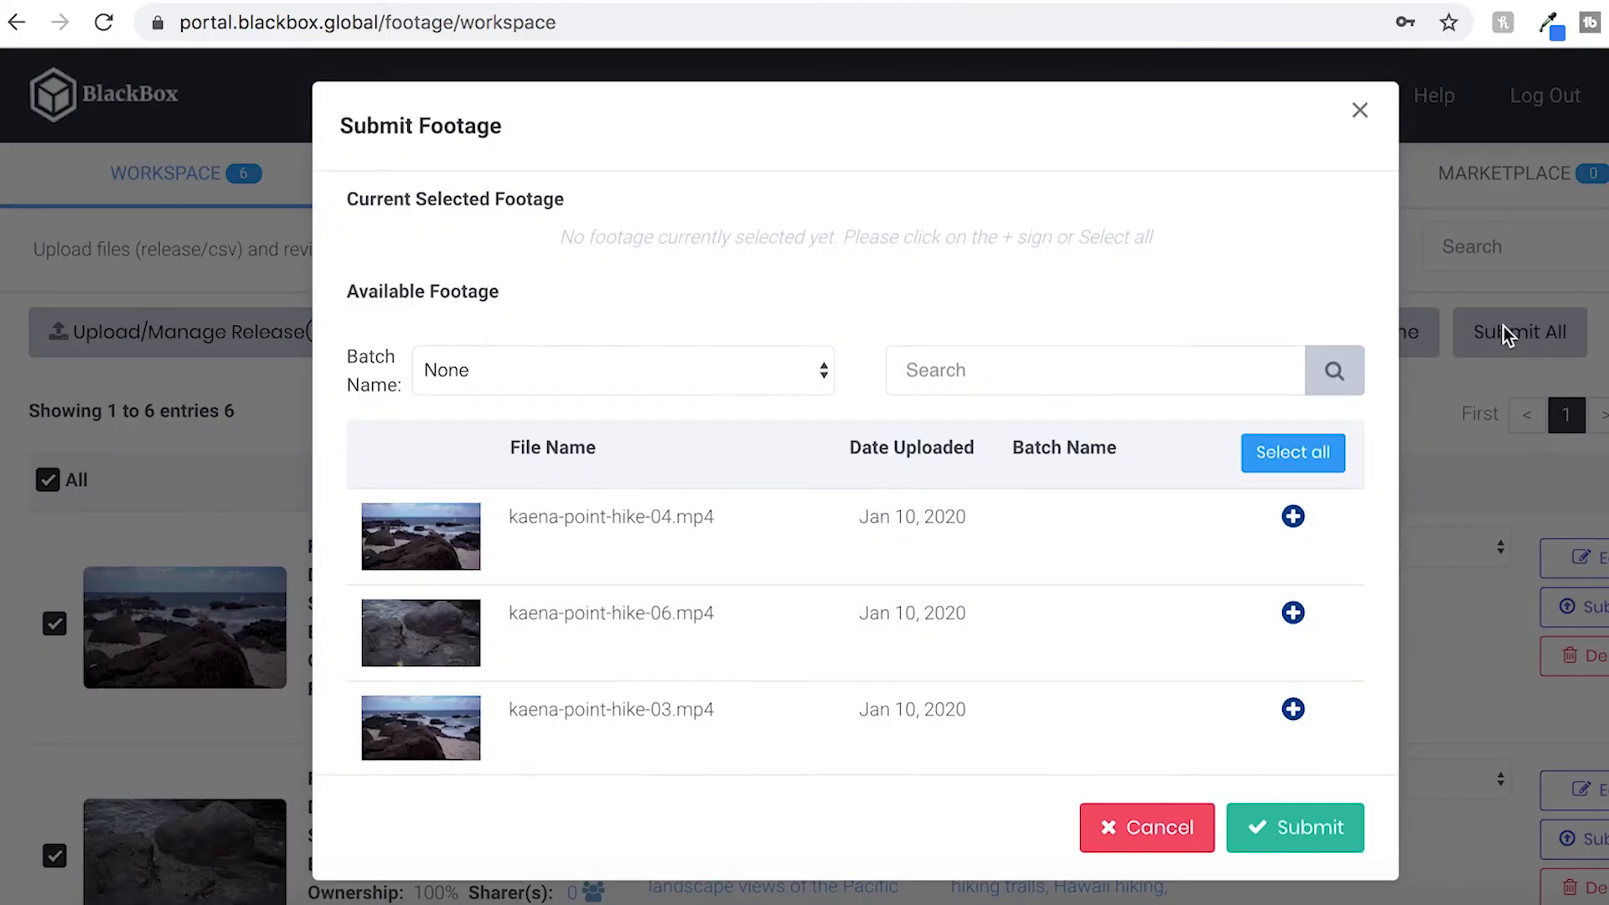
{"action": "scroll", "coordinate": [1043, 637], "scroll_direction": "down", "scroll_amount": 1}
{"action": "scroll", "coordinate": [1043, 637], "scroll_direction": "up", "scroll_amount": 1}
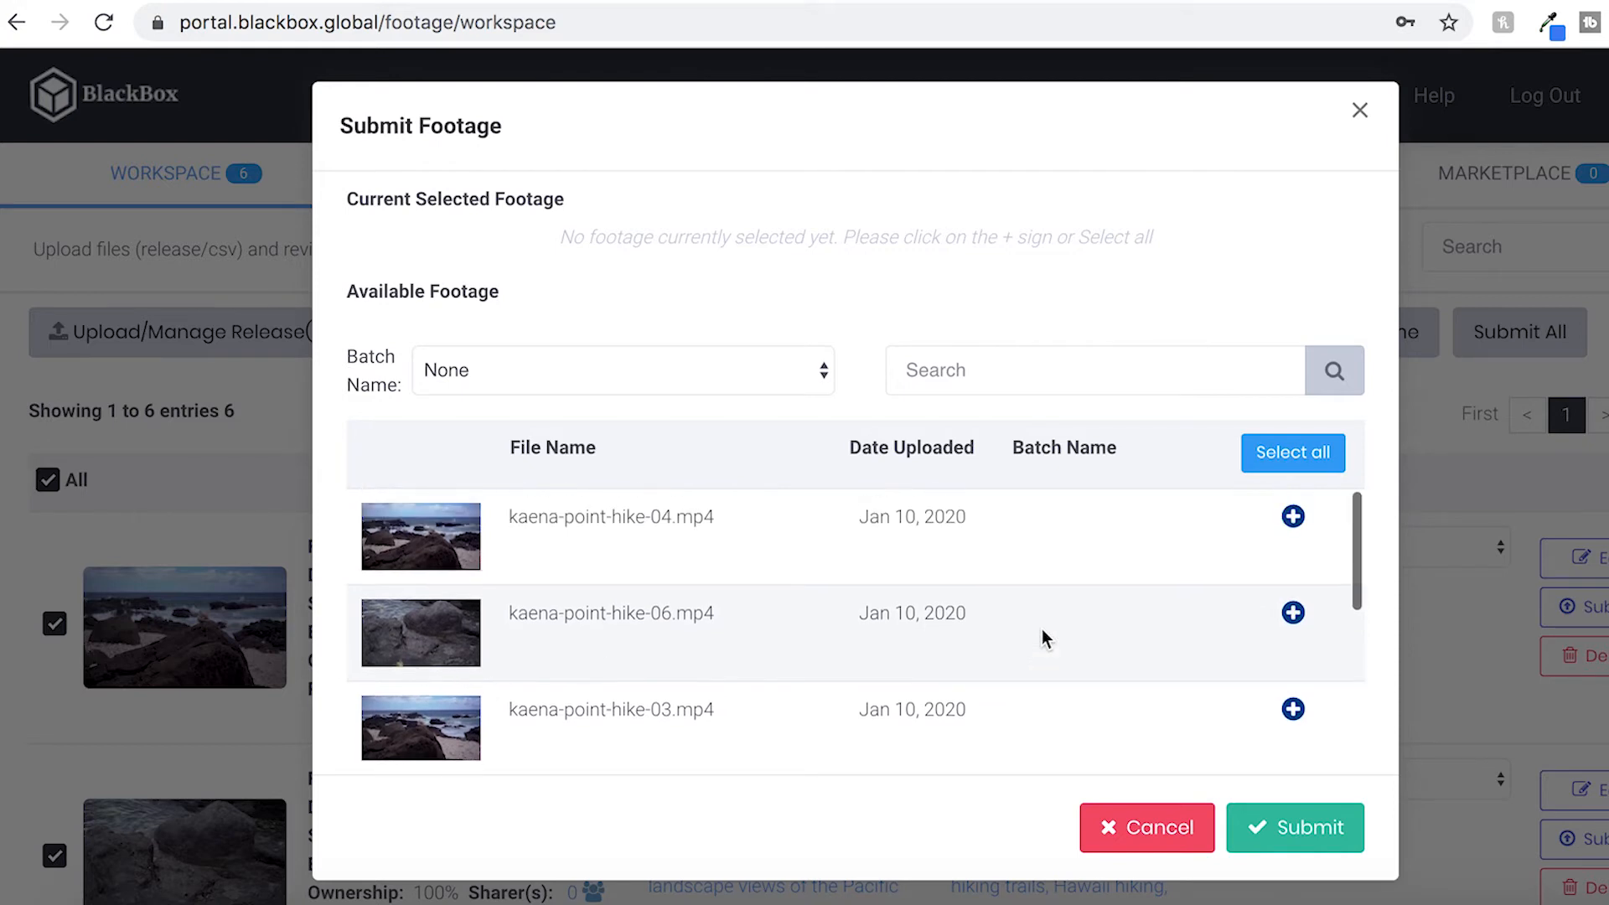
{"action": "scroll", "coordinate": [1050, 550], "scroll_direction": "down", "scroll_amount": 2}
{"action": "scroll", "coordinate": [1050, 549], "scroll_direction": "down", "scroll_amount": 3}
{"action": "scroll", "coordinate": [1050, 550], "scroll_direction": "down", "scroll_amount": 3}
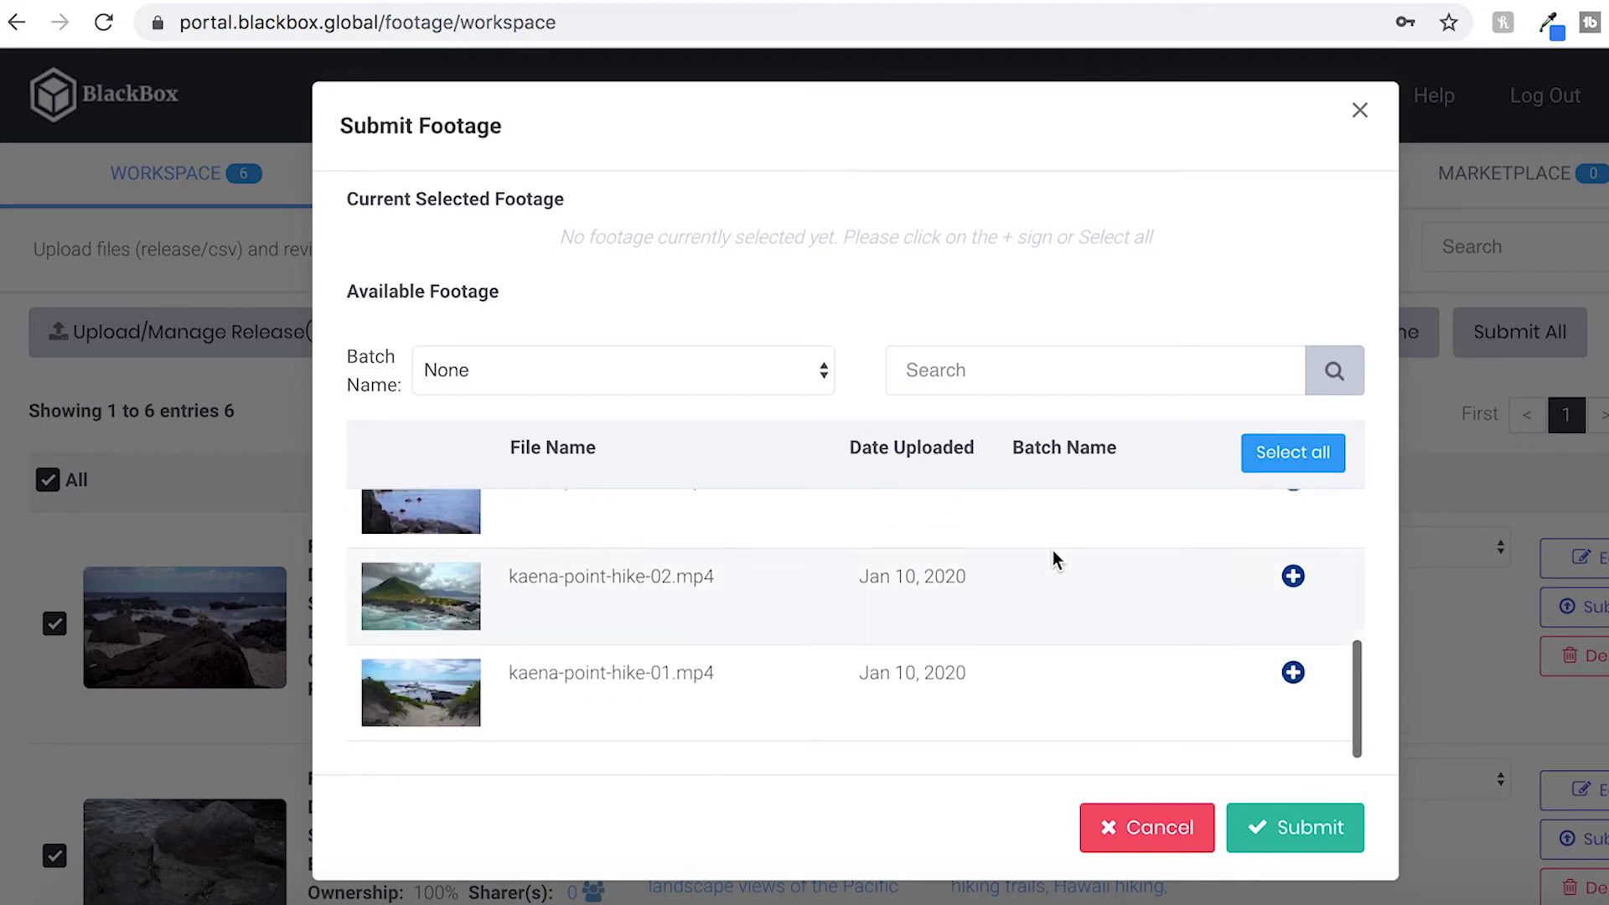
{"action": "scroll", "coordinate": [1140, 619], "scroll_direction": "up", "scroll_amount": 1}
{"action": "scroll", "coordinate": [1138, 611], "scroll_direction": "up", "scroll_amount": 4}
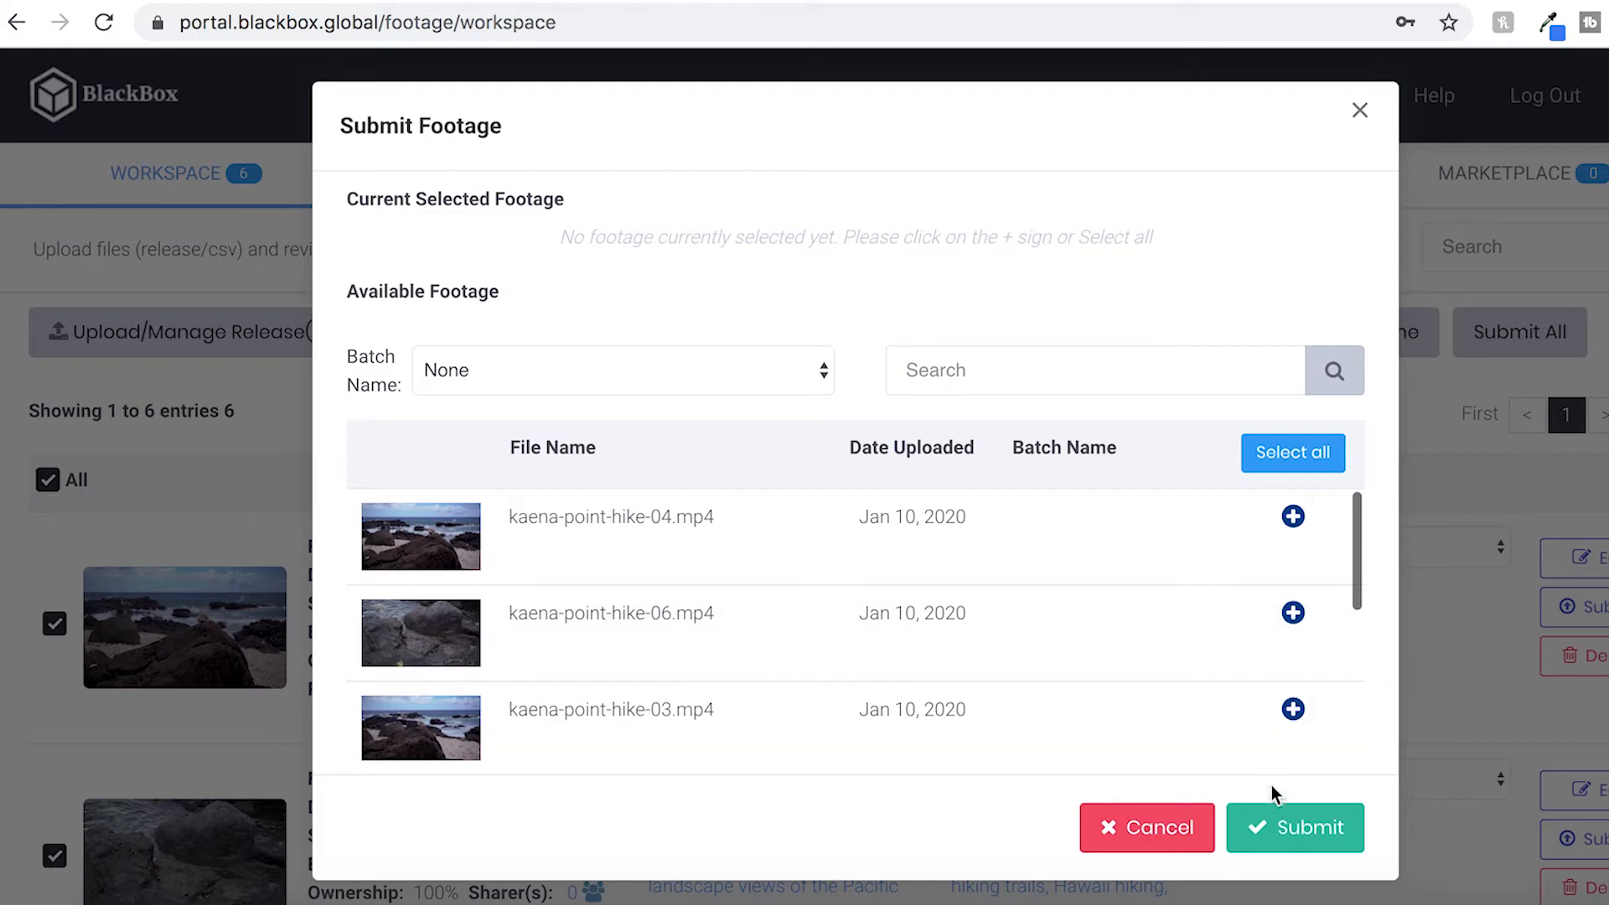
{"action": "left_click", "coordinate": [1271, 464]}
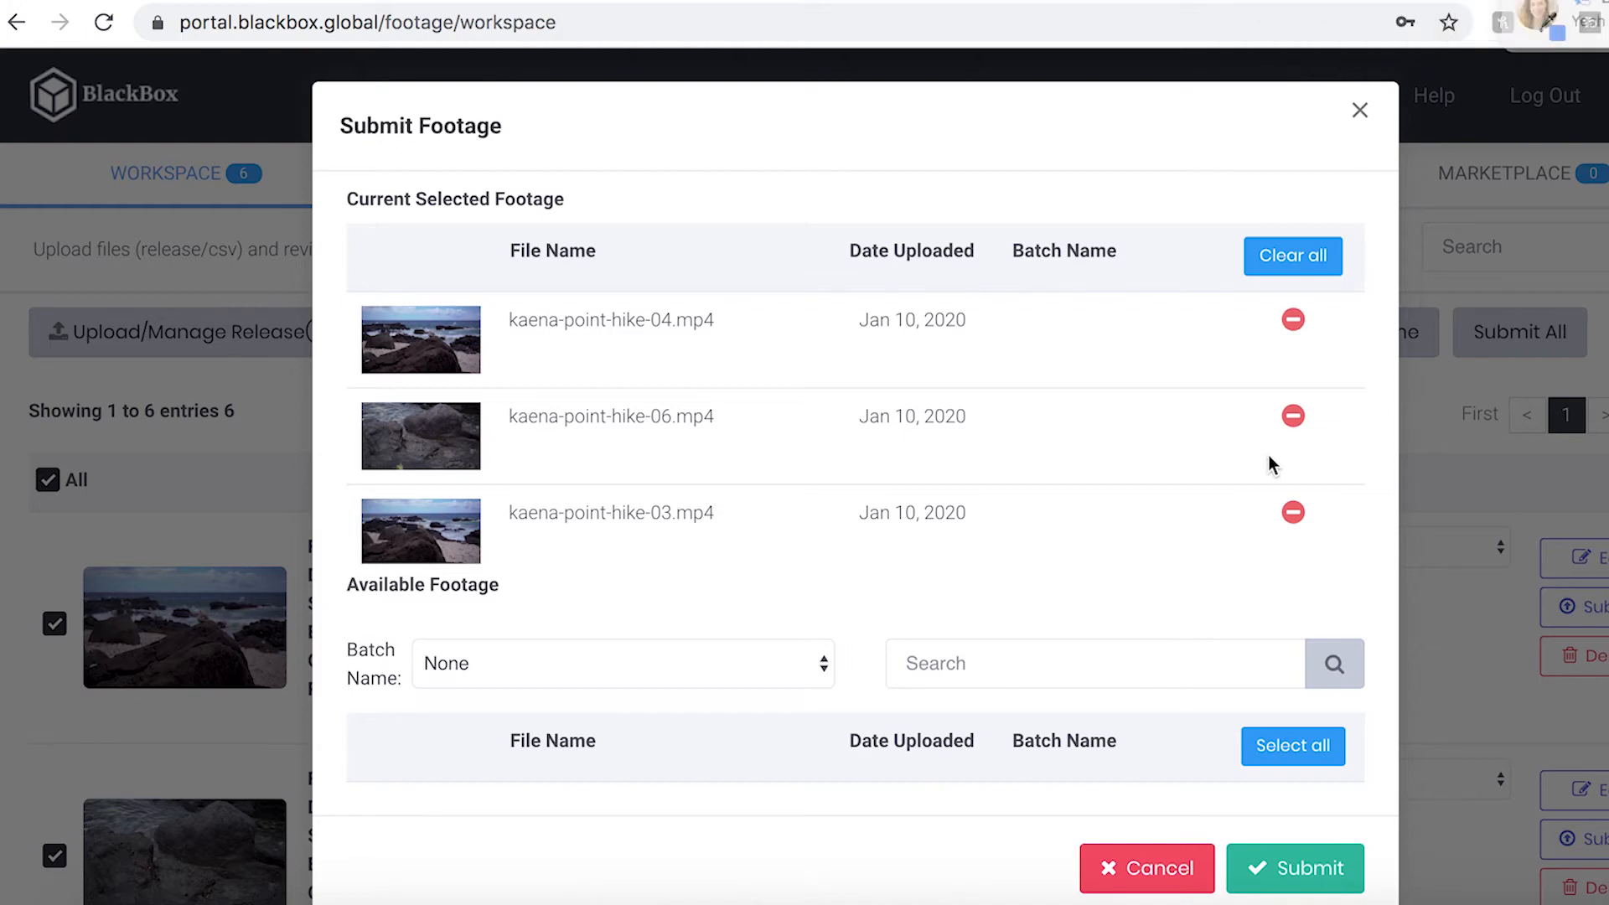
Submit the six selected clips and confirm the submission
{"action": "scroll", "coordinate": [1223, 465], "scroll_direction": "down", "scroll_amount": 5}
{"action": "scroll", "coordinate": [1223, 461], "scroll_direction": "down", "scroll_amount": 1}
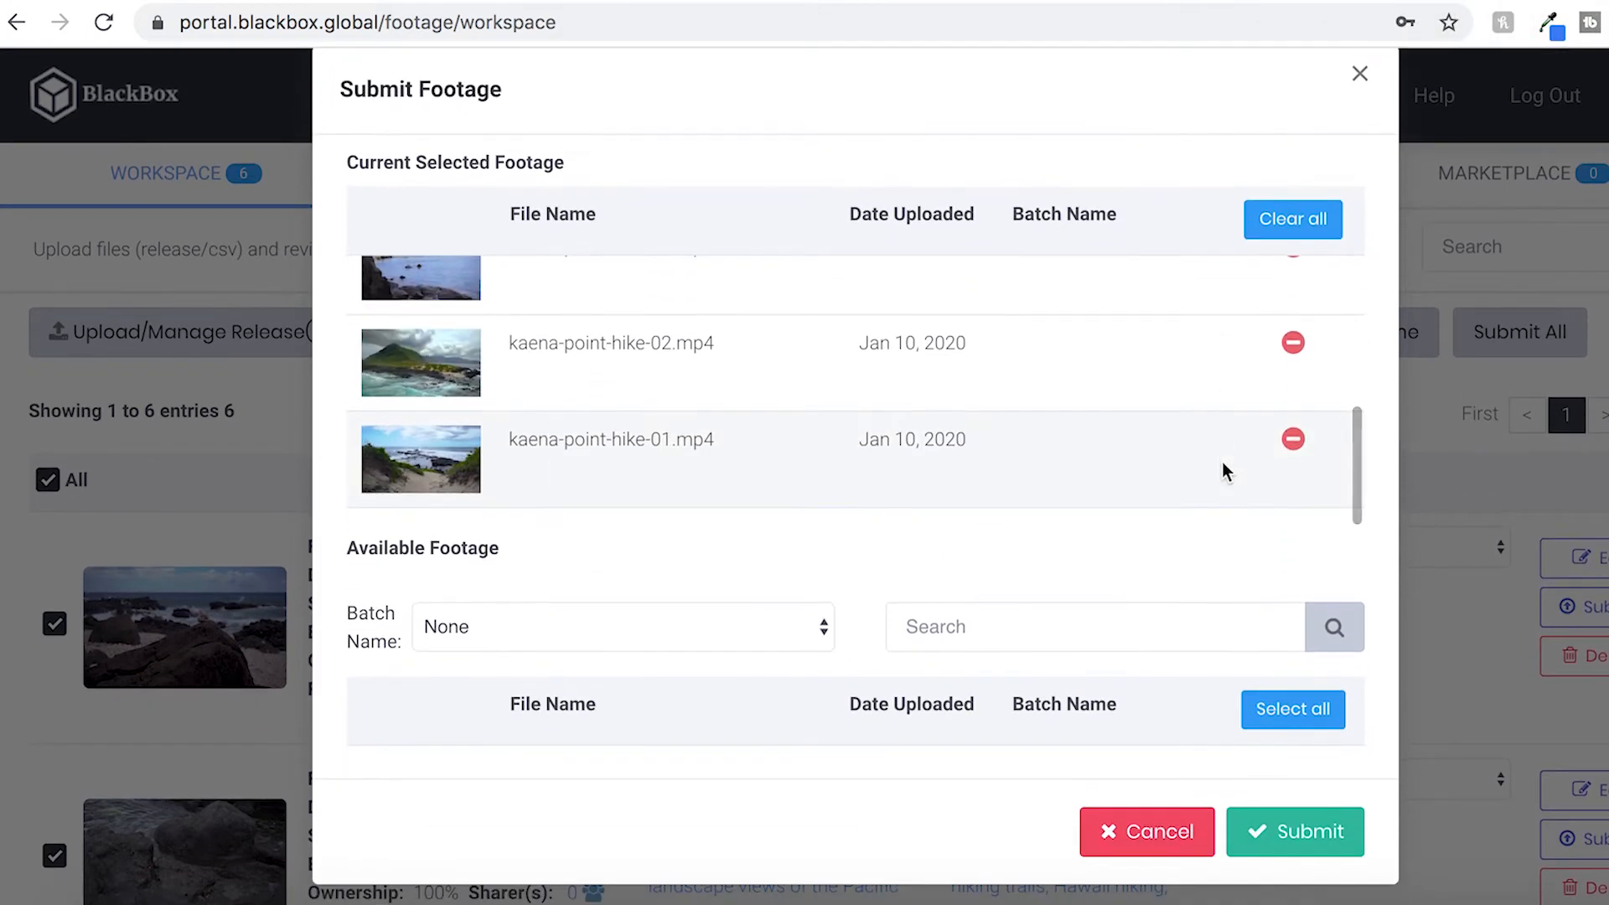
{"action": "left_click", "coordinate": [1310, 834]}
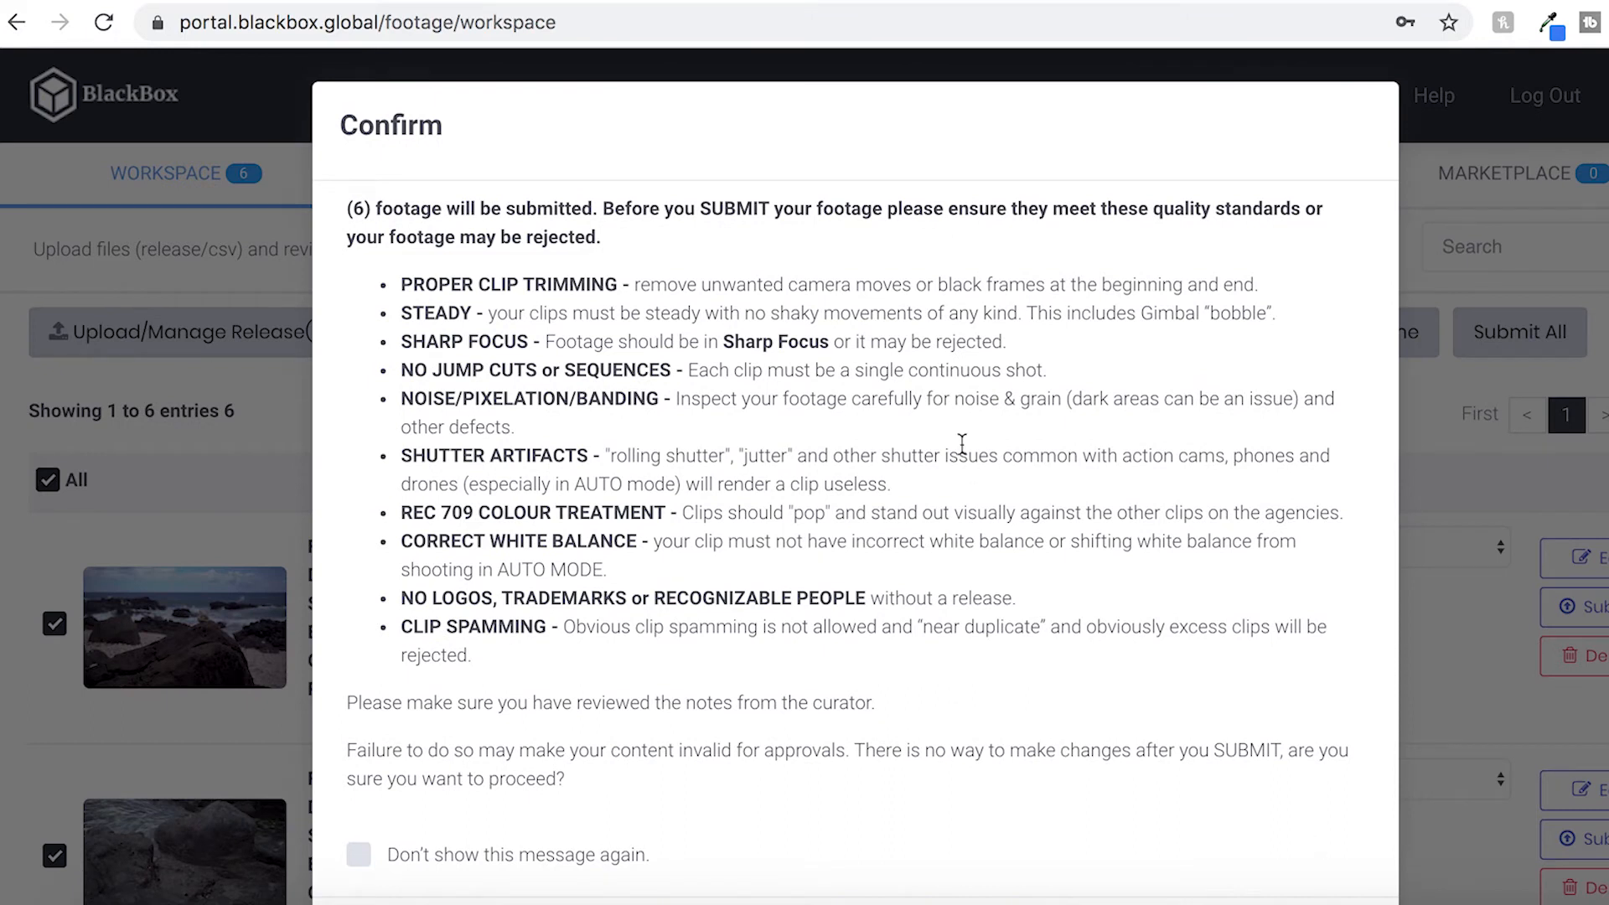
{"action": "scroll", "coordinate": [962, 444], "scroll_direction": "down", "scroll_amount": 1}
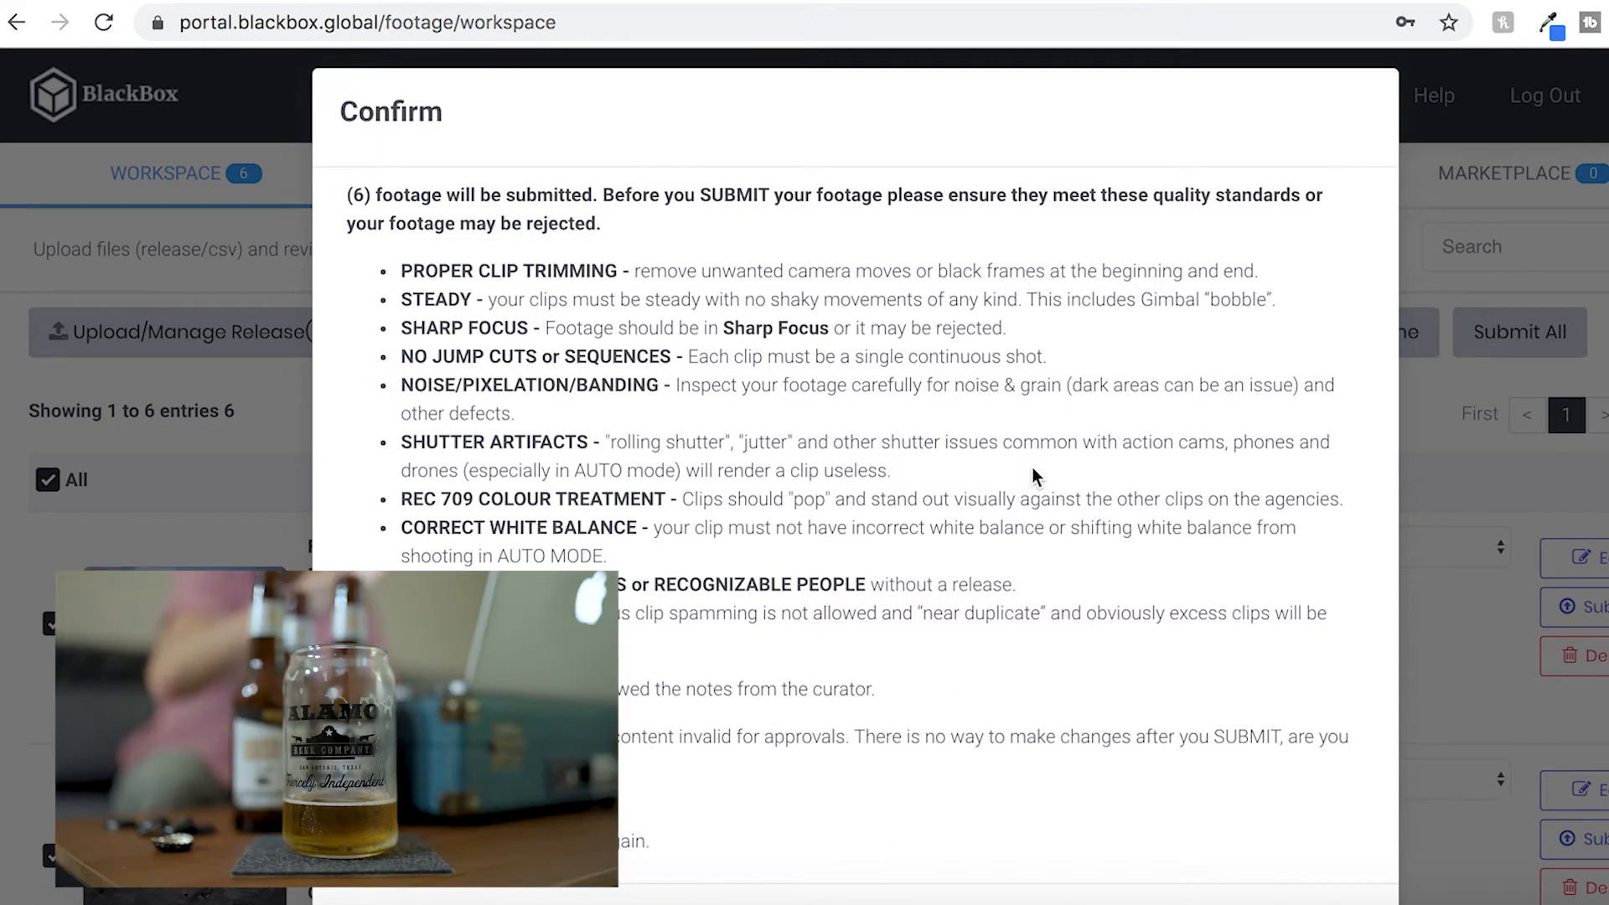
{"action": "scroll", "coordinate": [1035, 476], "scroll_direction": "down", "scroll_amount": 2}
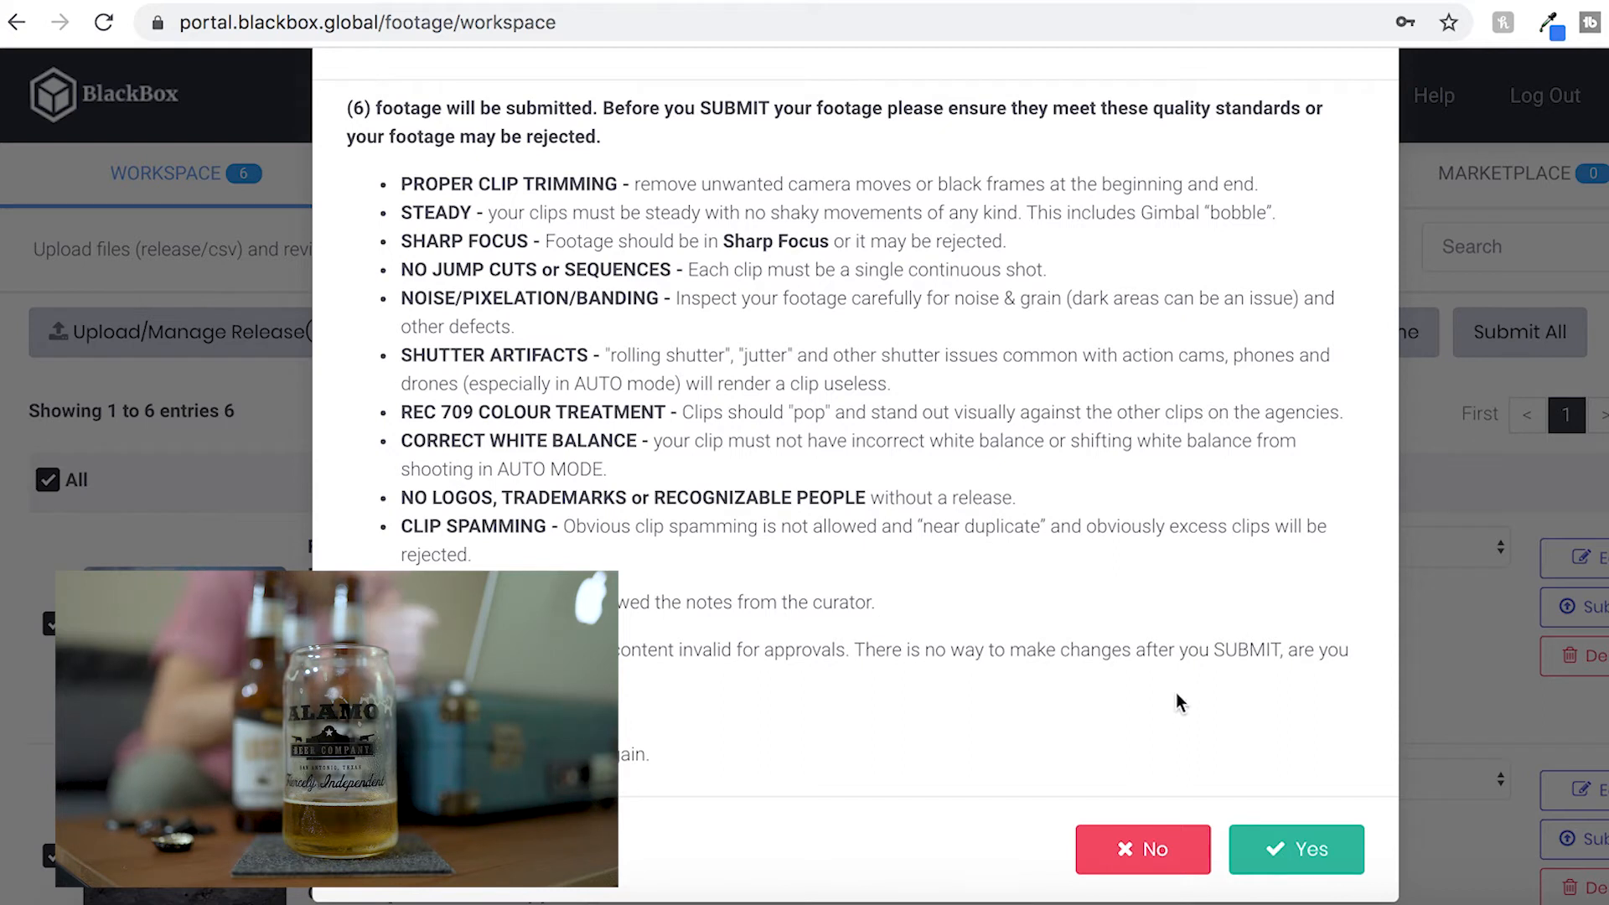
{"action": "scroll", "coordinate": [1182, 704], "scroll_direction": "up", "scroll_amount": 3}
{"action": "scroll", "coordinate": [1179, 703], "scroll_direction": "down", "scroll_amount": 3}
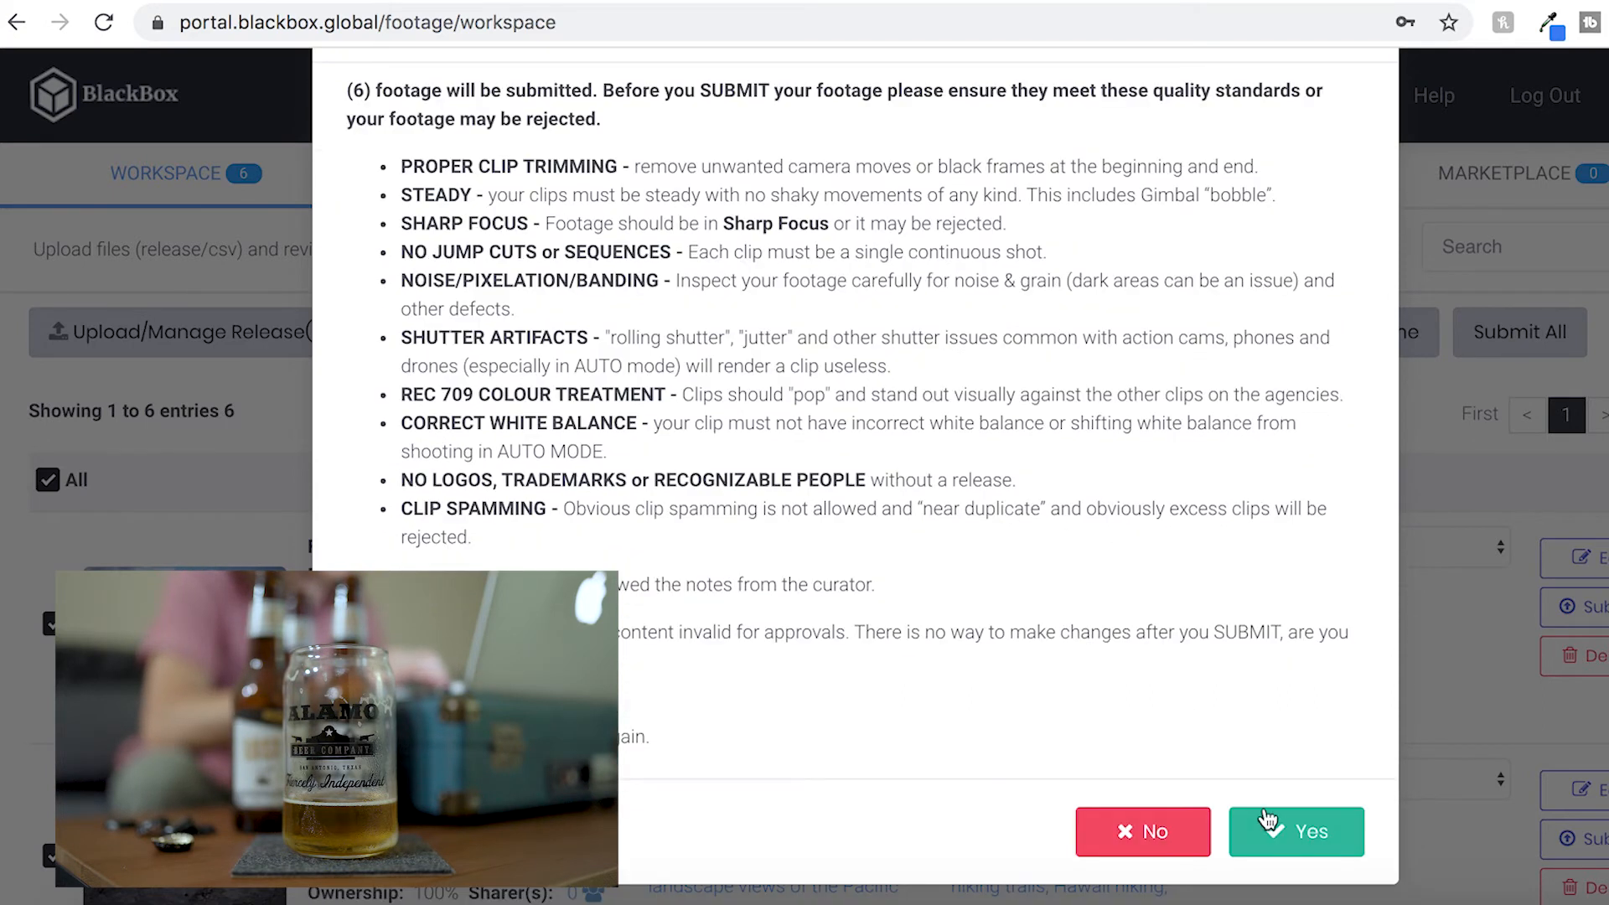
{"action": "left_click", "coordinate": [1269, 822]}
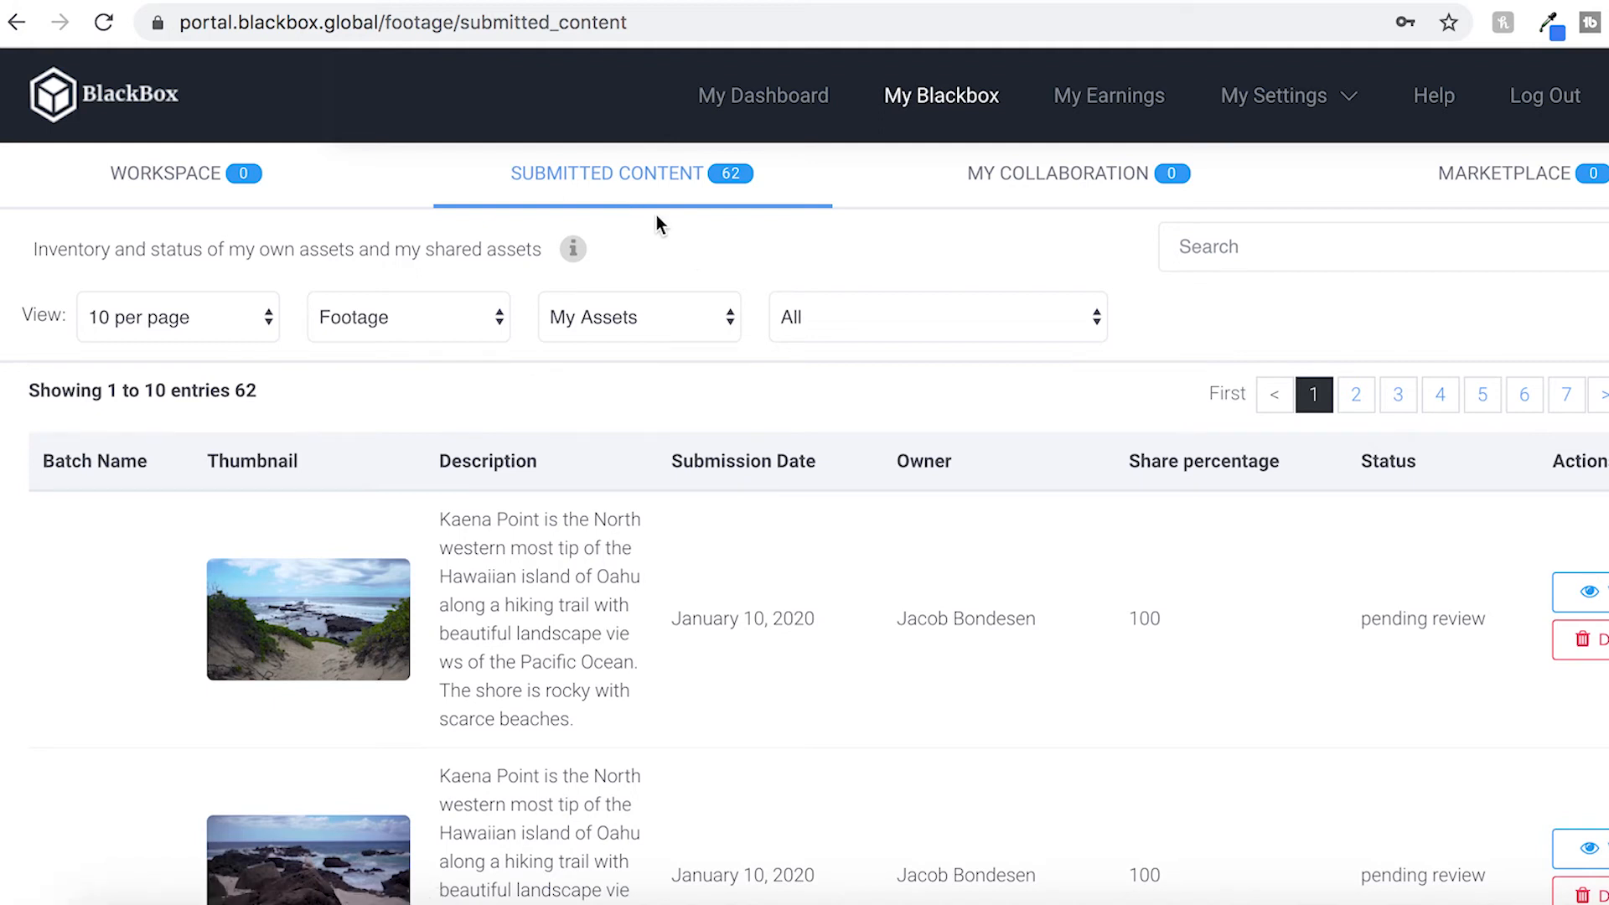
Preview the first submitted Kaena Point clip in the submitted content list and close the preview
{"action": "scroll", "coordinate": [918, 570], "scroll_direction": "down", "scroll_amount": 2}
{"action": "scroll", "coordinate": [919, 570], "scroll_direction": "down", "scroll_amount": 4}
{"action": "scroll", "coordinate": [919, 570], "scroll_direction": "down", "scroll_amount": 2}
{"action": "left_click", "coordinate": [304, 243]}
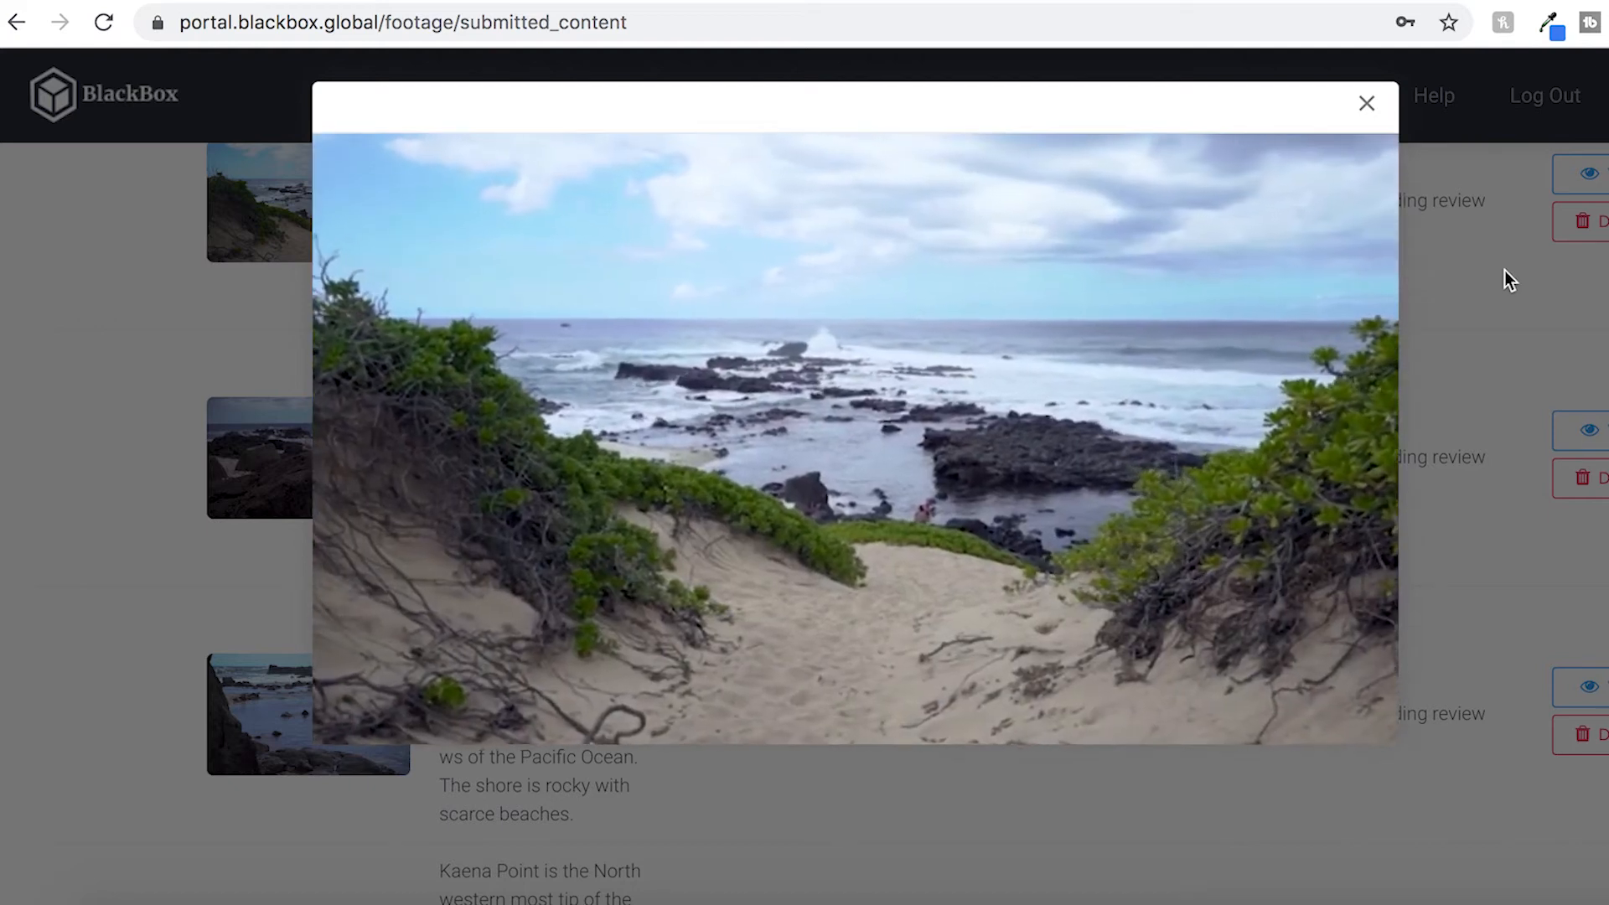
{"action": "left_click", "coordinate": [1367, 103]}
Review the descriptions and statuses of the submitted Kaena Point clips in the submitted content list
{"action": "scroll", "coordinate": [1054, 352], "scroll_direction": "up", "scroll_amount": 2}
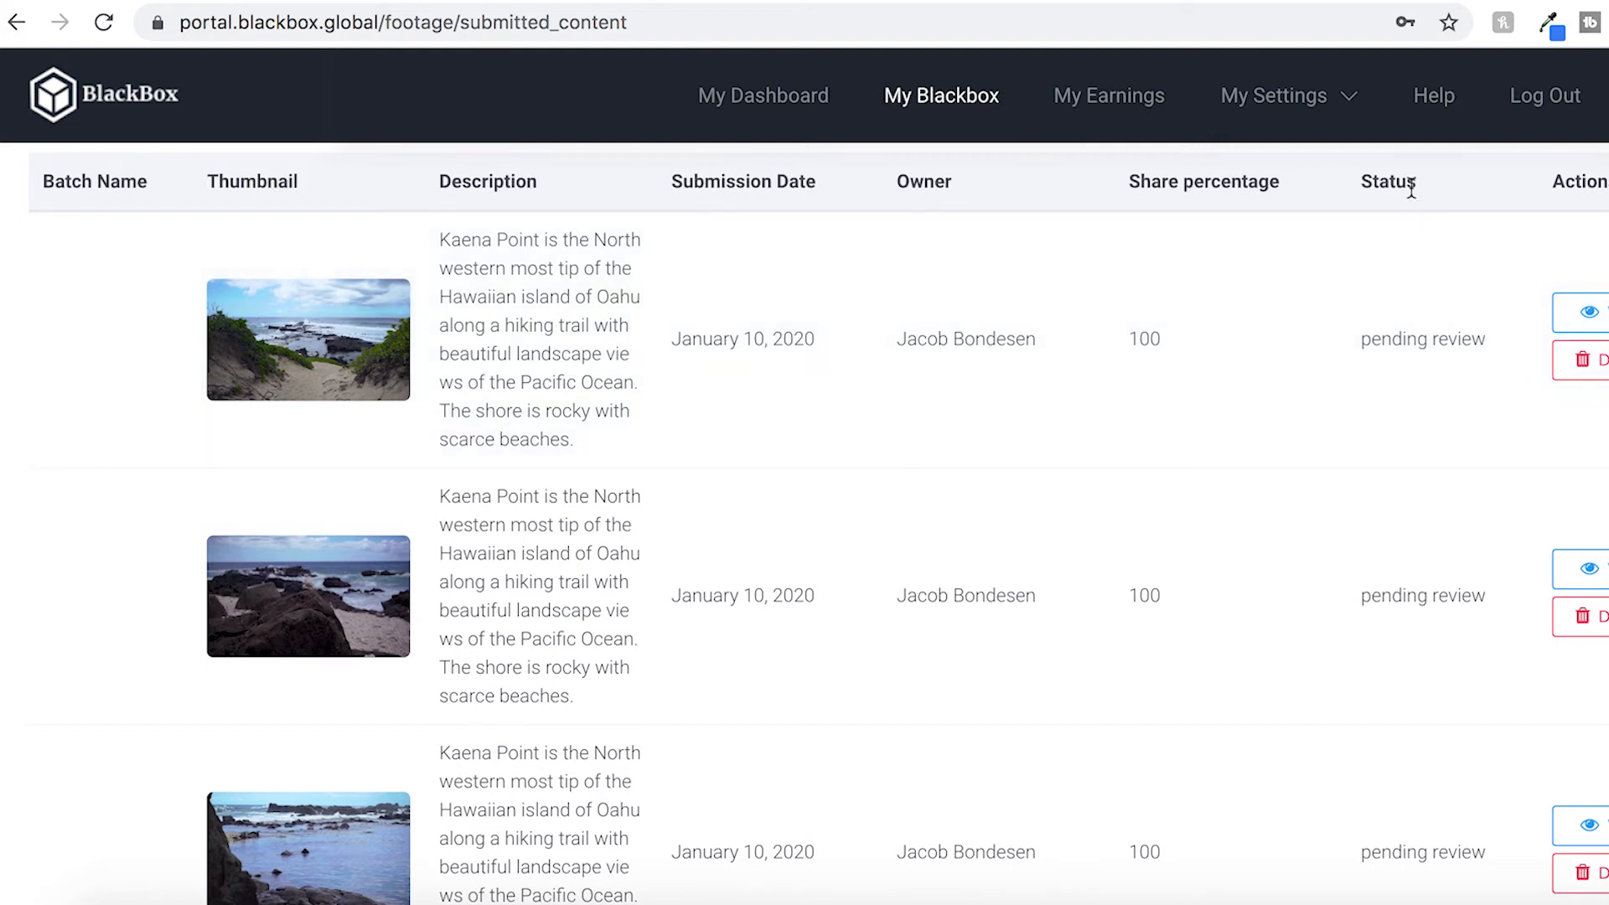
{"action": "scroll", "coordinate": [1407, 360], "scroll_direction": "down", "scroll_amount": 3}
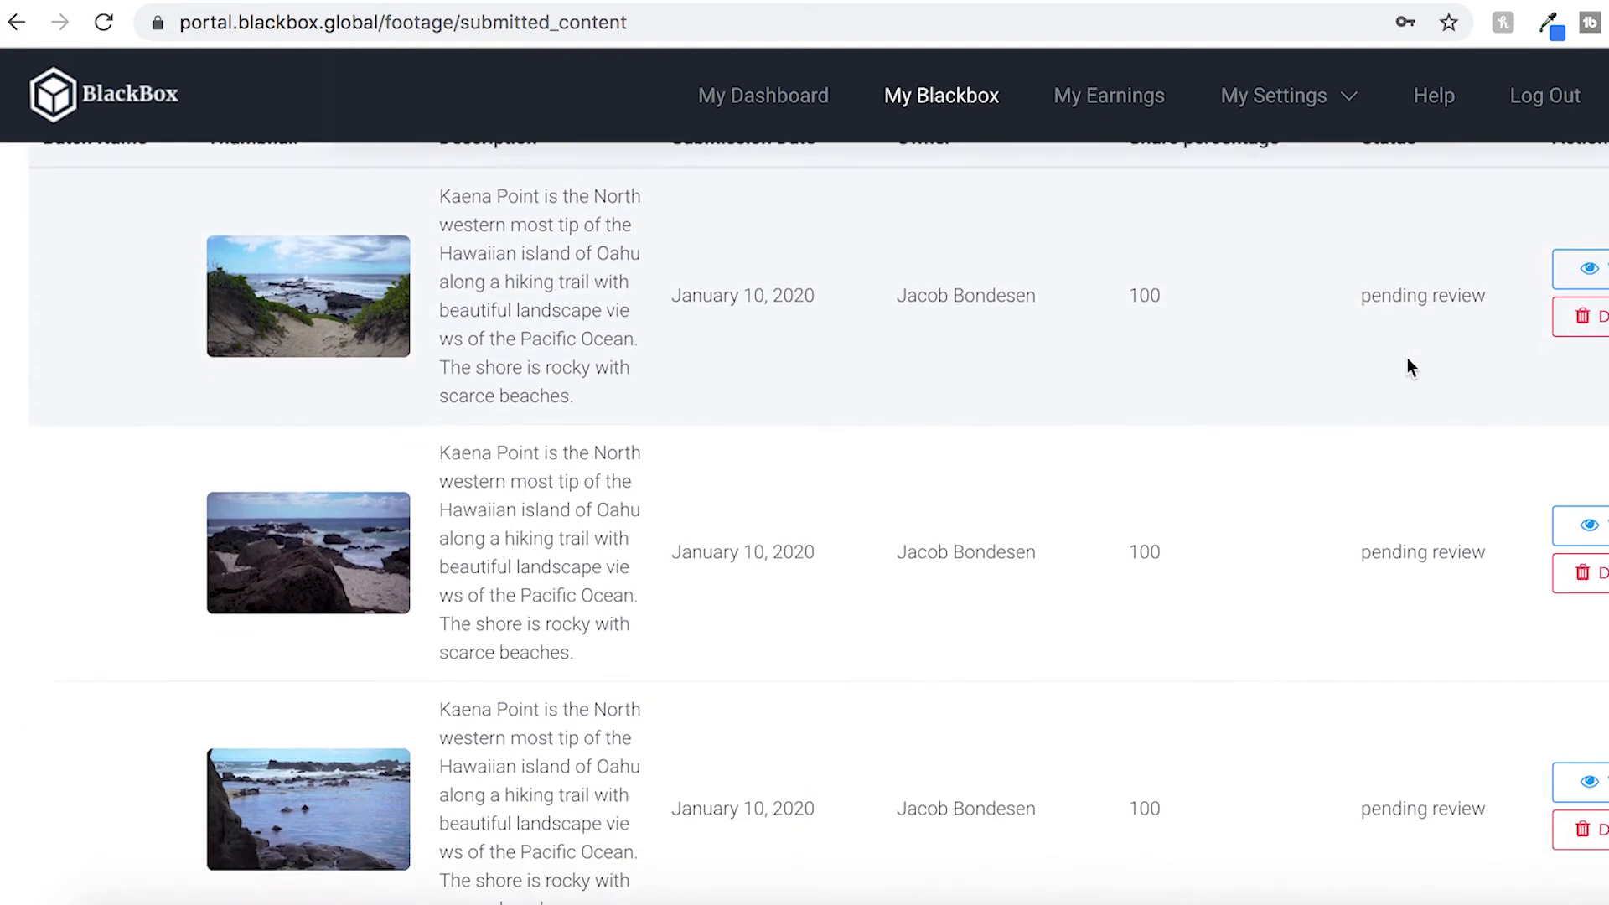
{"action": "scroll", "coordinate": [1408, 357], "scroll_direction": "down", "scroll_amount": 6}
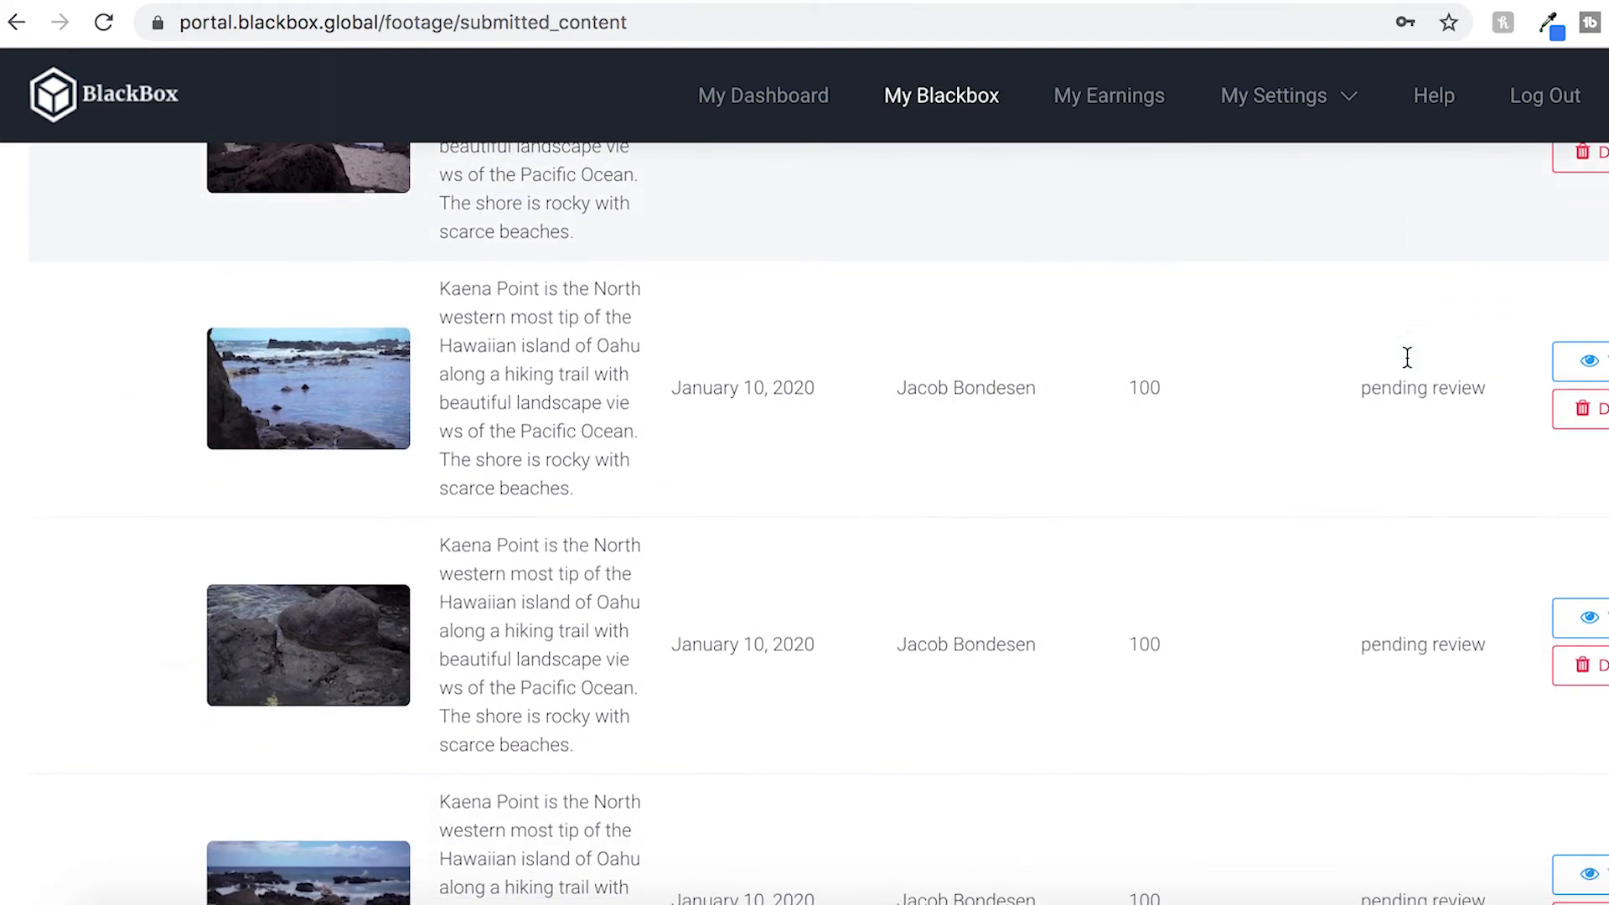
{"action": "scroll", "coordinate": [1408, 358], "scroll_direction": "down", "scroll_amount": 8}
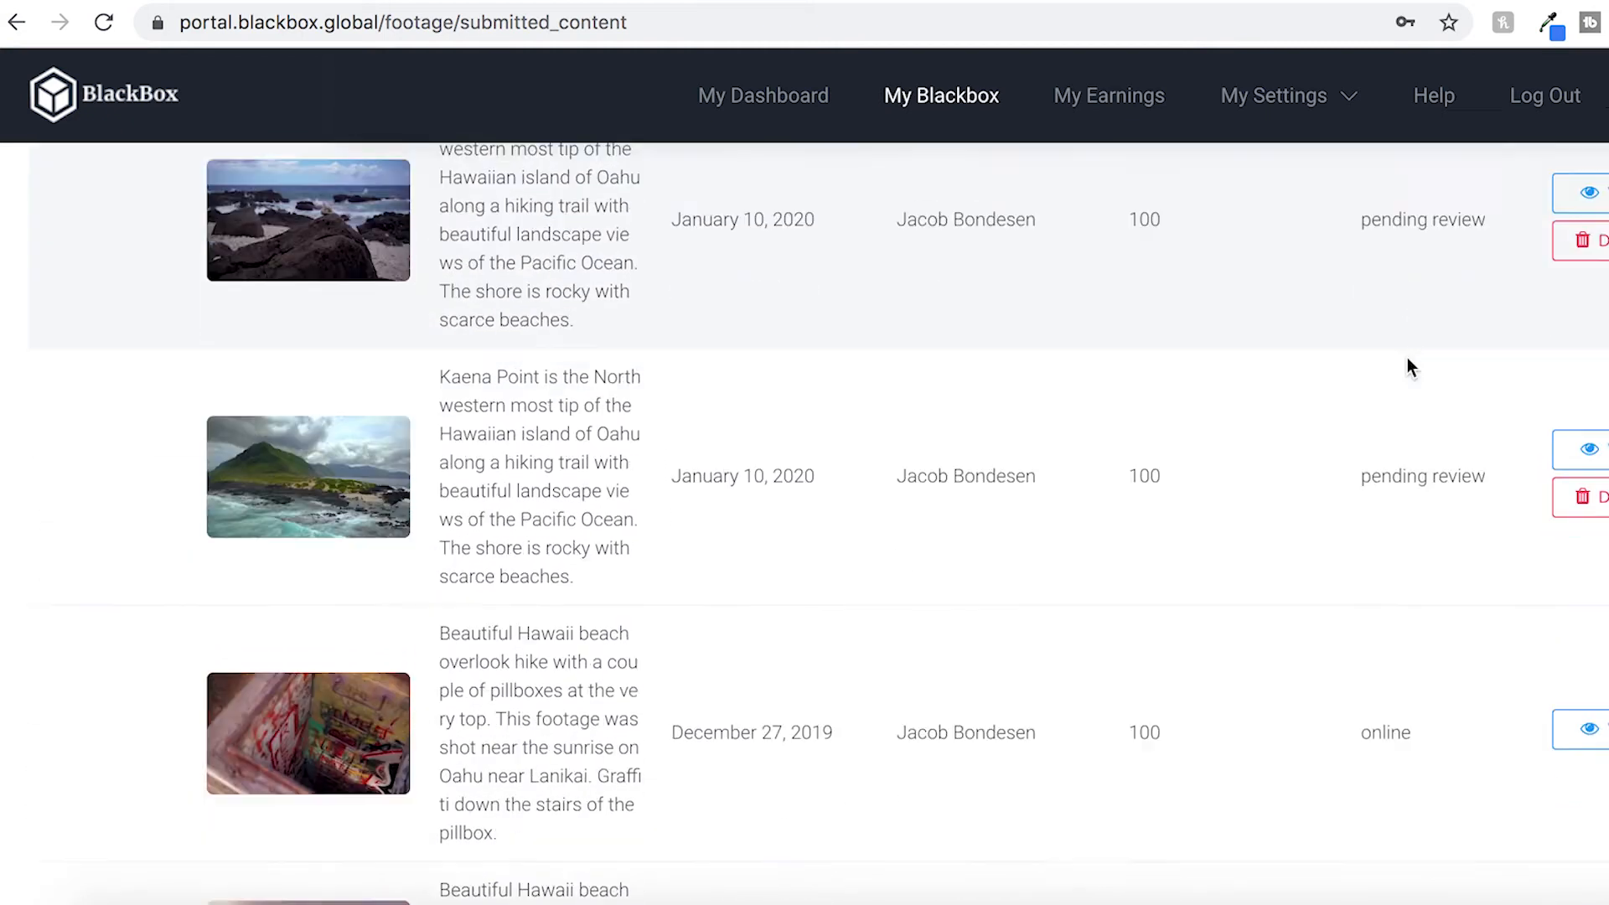
{"action": "scroll", "coordinate": [1406, 357], "scroll_direction": "down", "scroll_amount": 1}
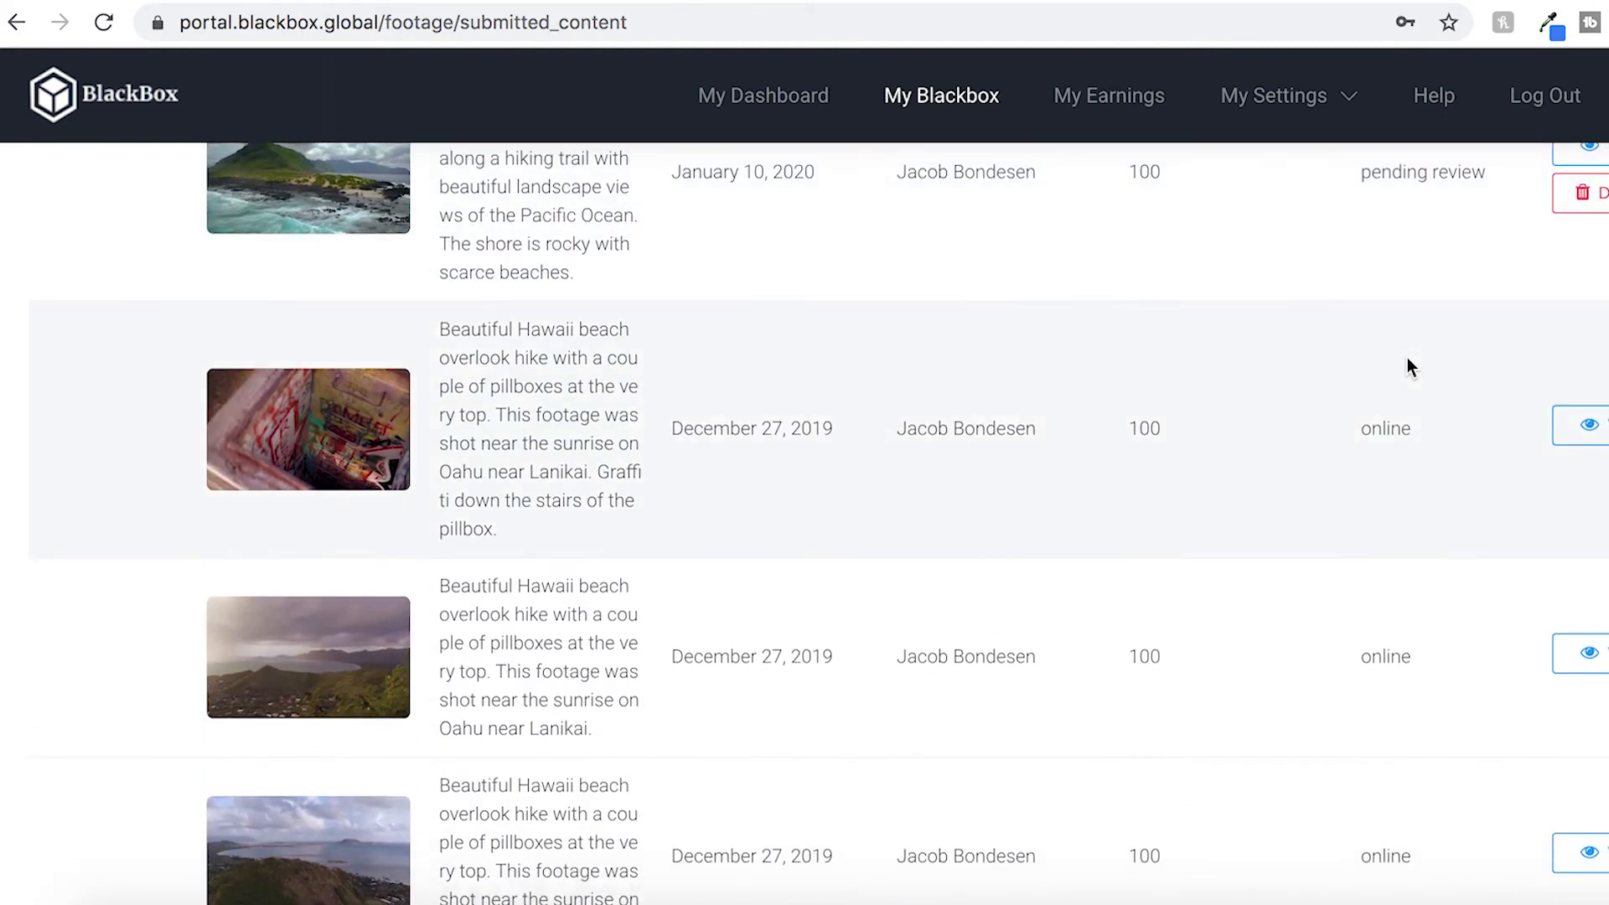
{"action": "scroll", "coordinate": [1407, 357], "scroll_direction": "up", "scroll_amount": 2}
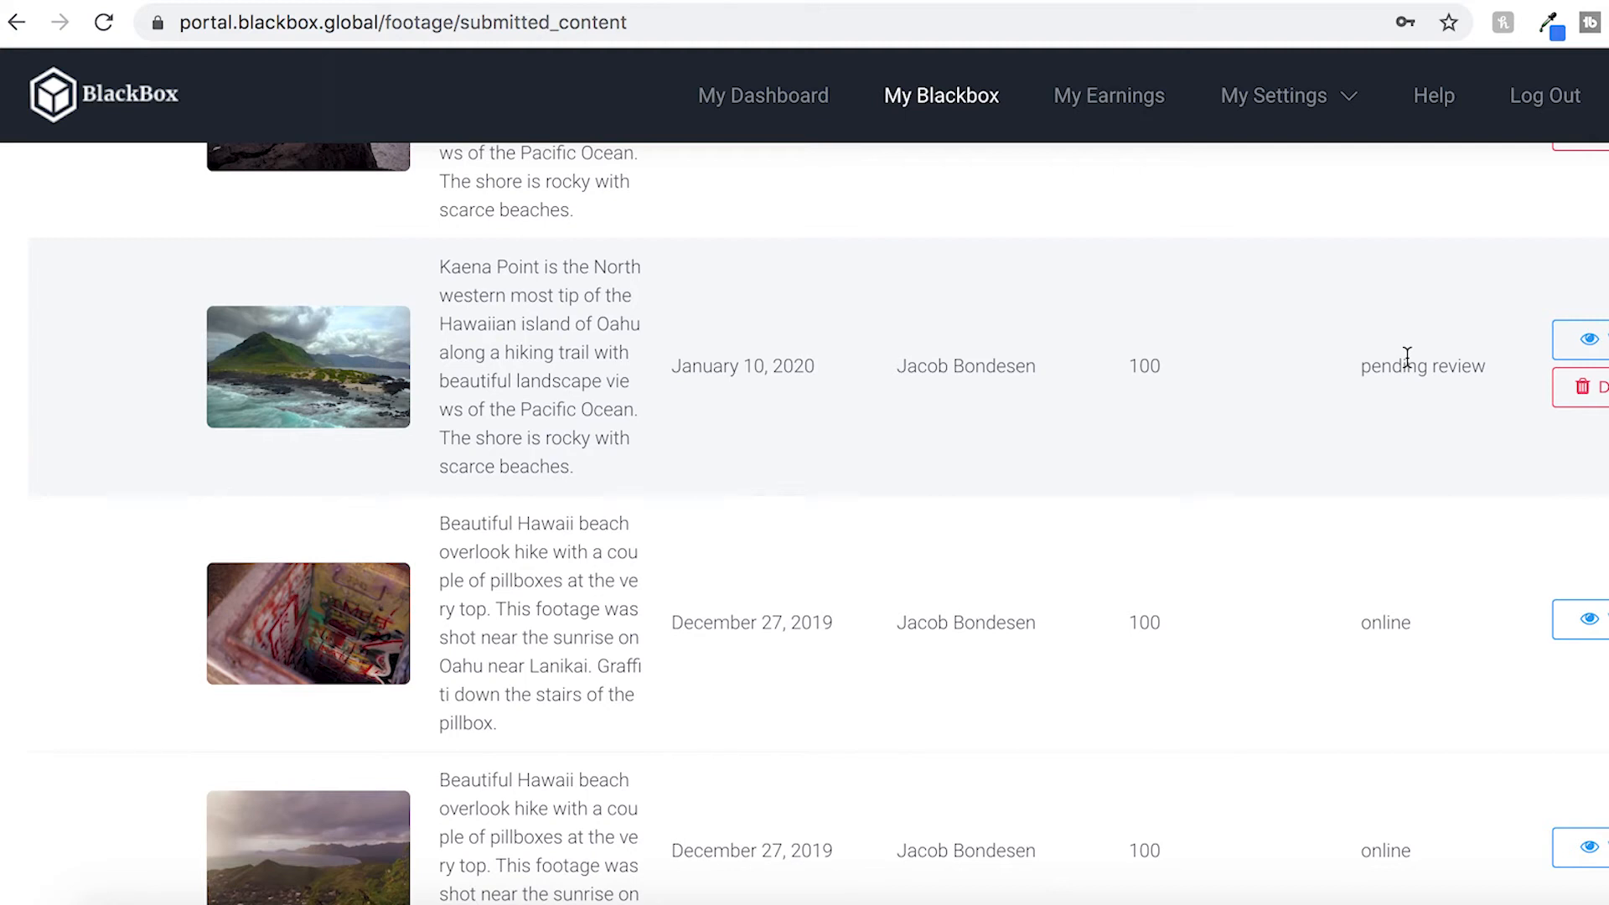
{"action": "scroll", "coordinate": [1408, 358], "scroll_direction": "down", "scroll_amount": 2}
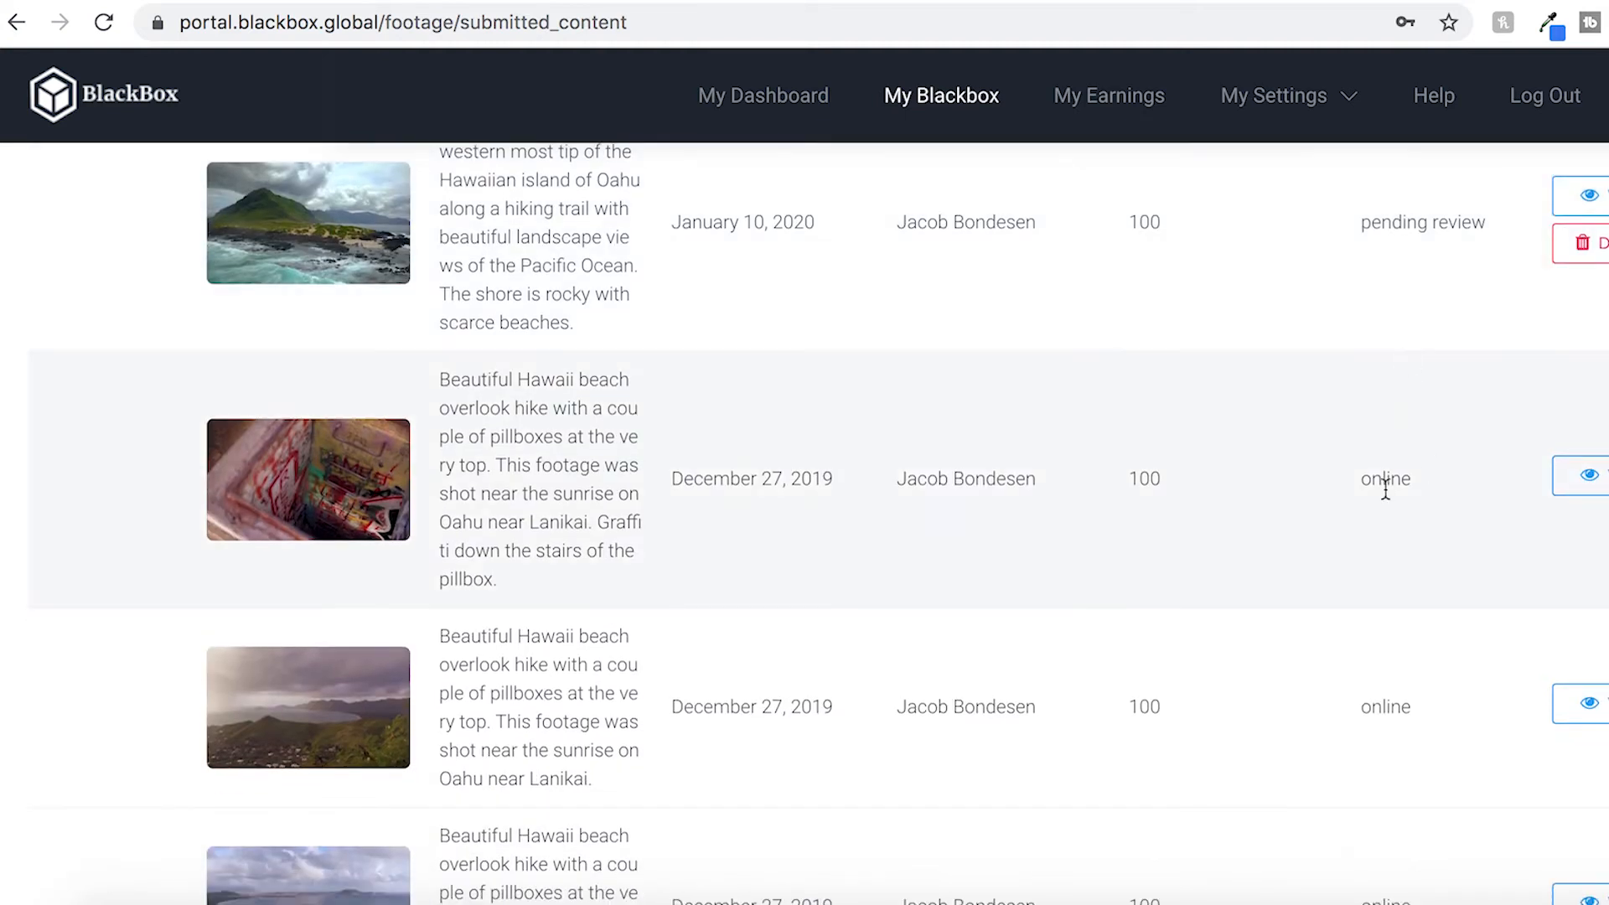
{"action": "scroll", "coordinate": [1418, 496], "scroll_direction": "up", "scroll_amount": 1}
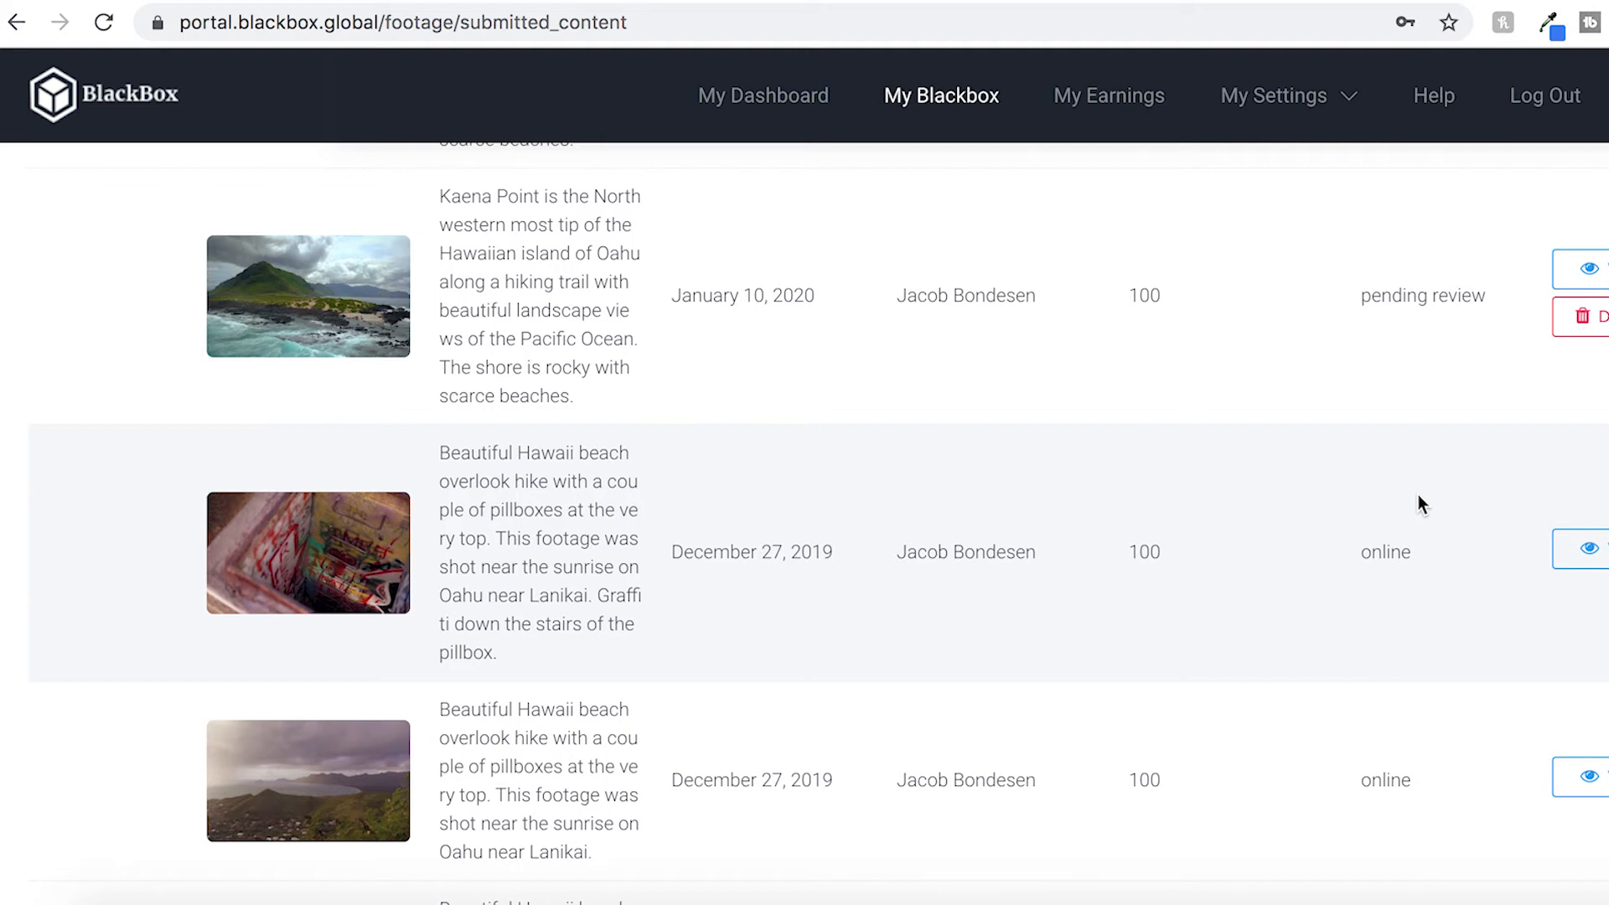
{"action": "scroll", "coordinate": [1419, 496], "scroll_direction": "up", "scroll_amount": 2}
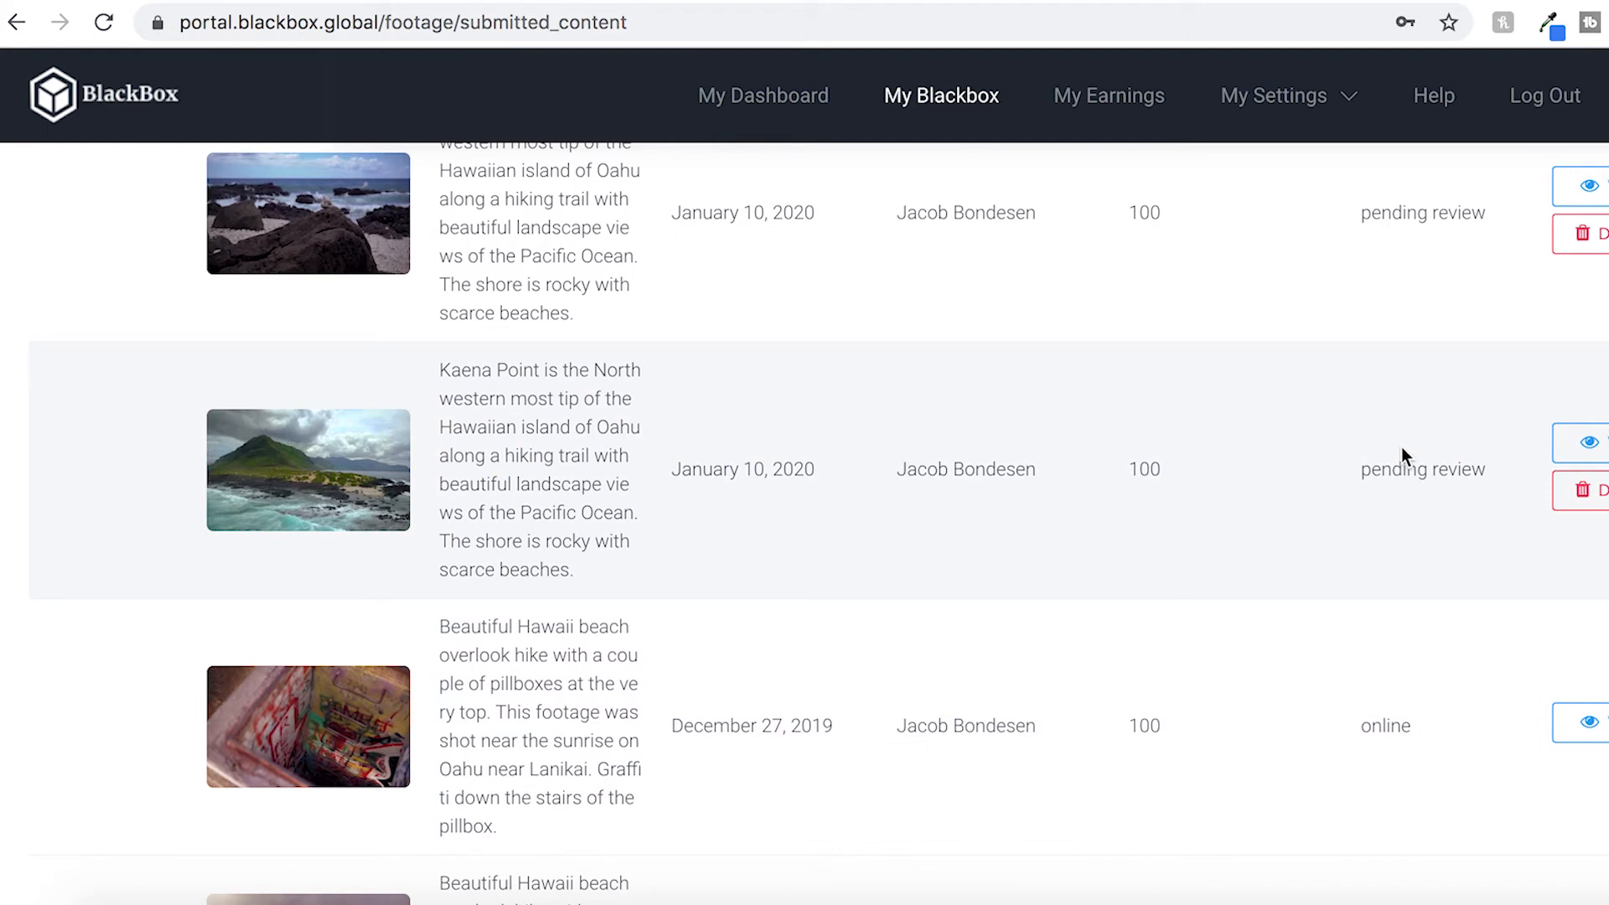
{"action": "scroll", "coordinate": [1401, 446], "scroll_direction": "up", "scroll_amount": 7}
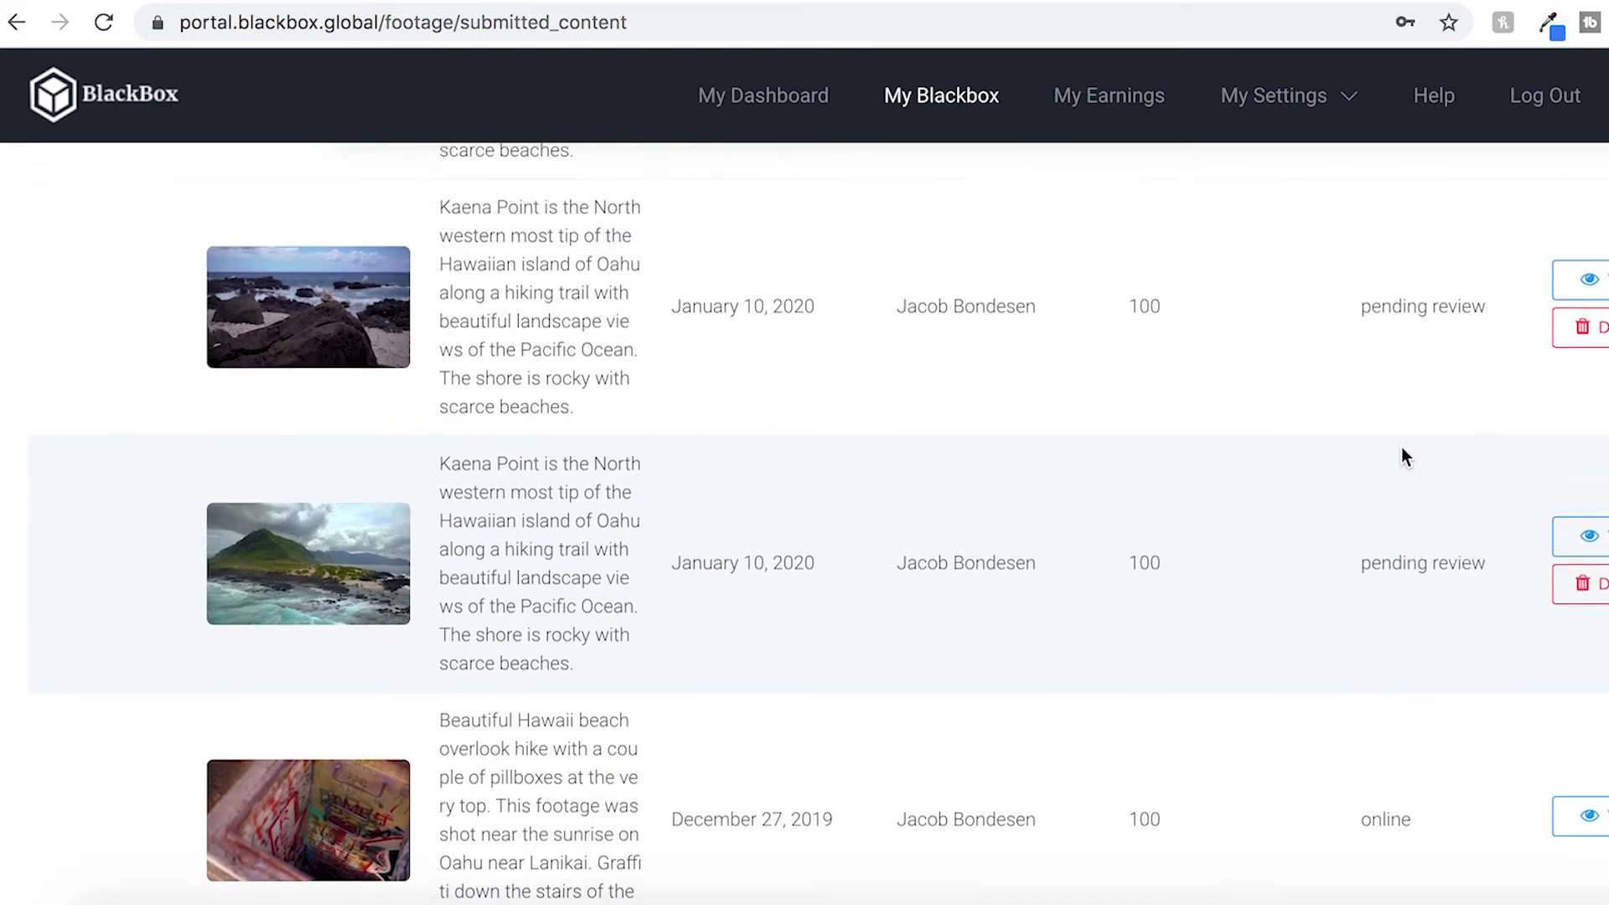
{"action": "scroll", "coordinate": [1401, 456], "scroll_direction": "up", "scroll_amount": 2}
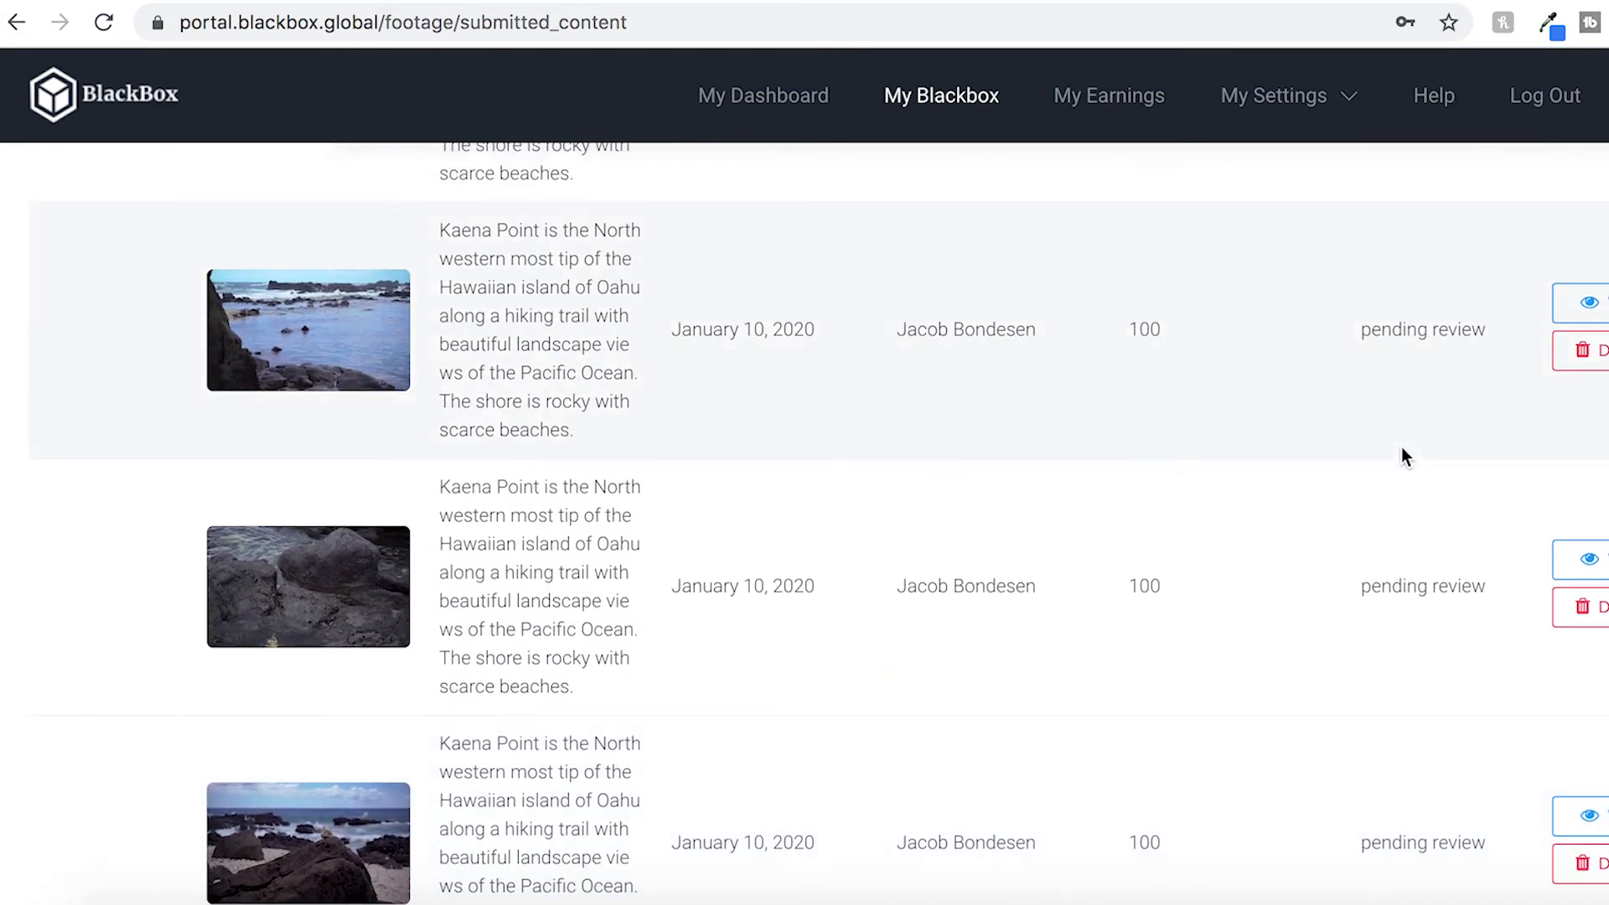
{"action": "scroll", "coordinate": [1404, 450], "scroll_direction": "up", "scroll_amount": 8}
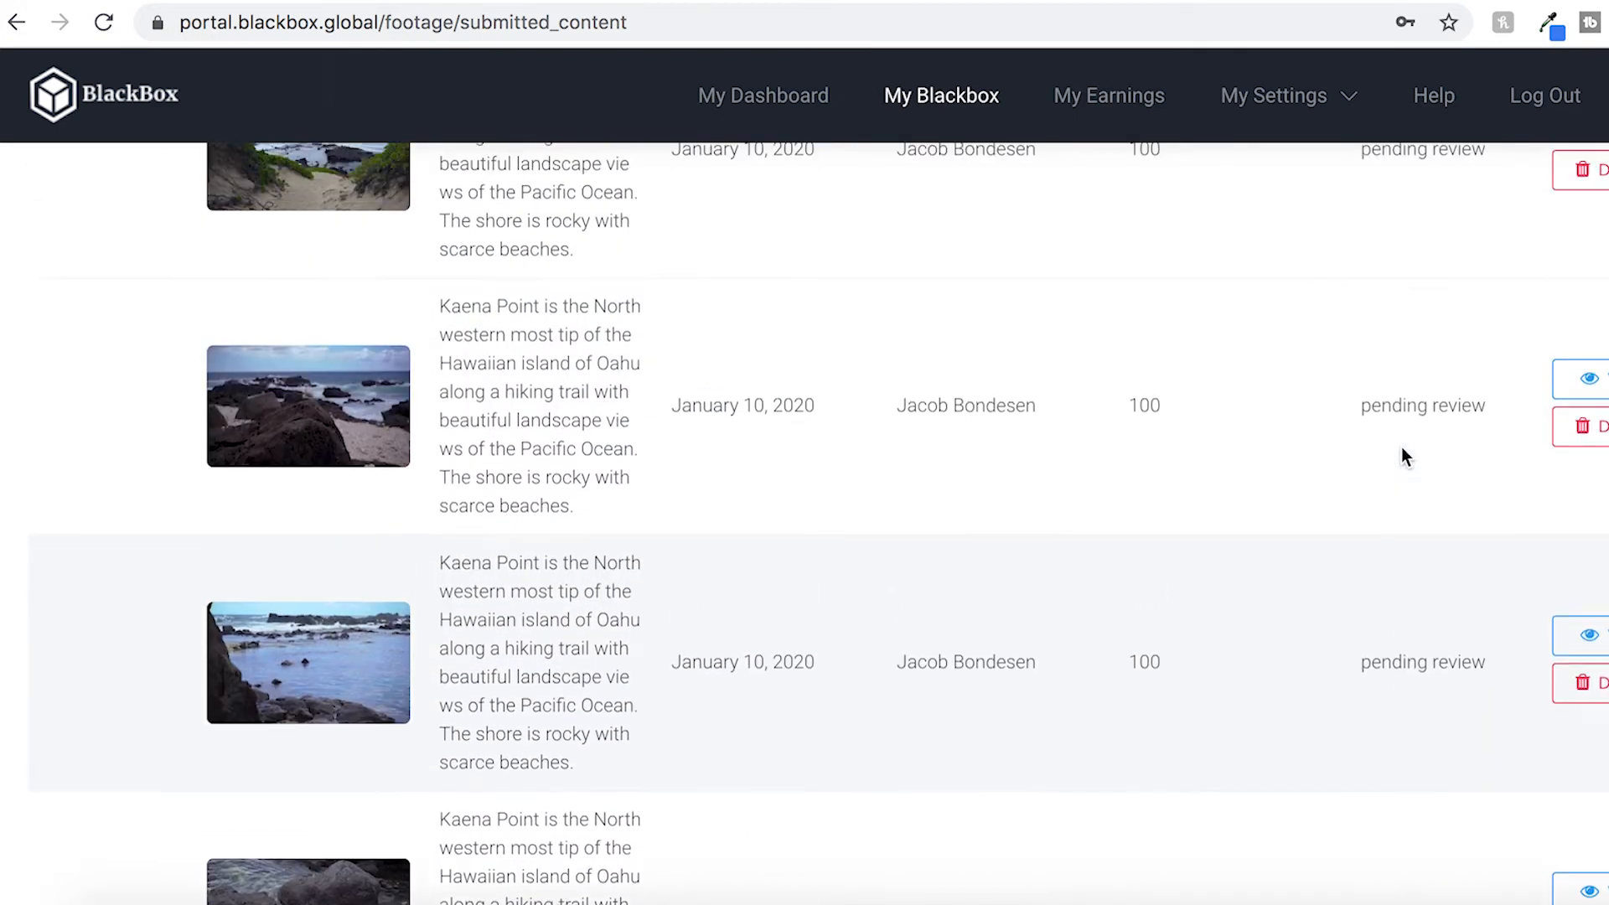
{"action": "scroll", "coordinate": [1402, 450], "scroll_direction": "down", "scroll_amount": 8}
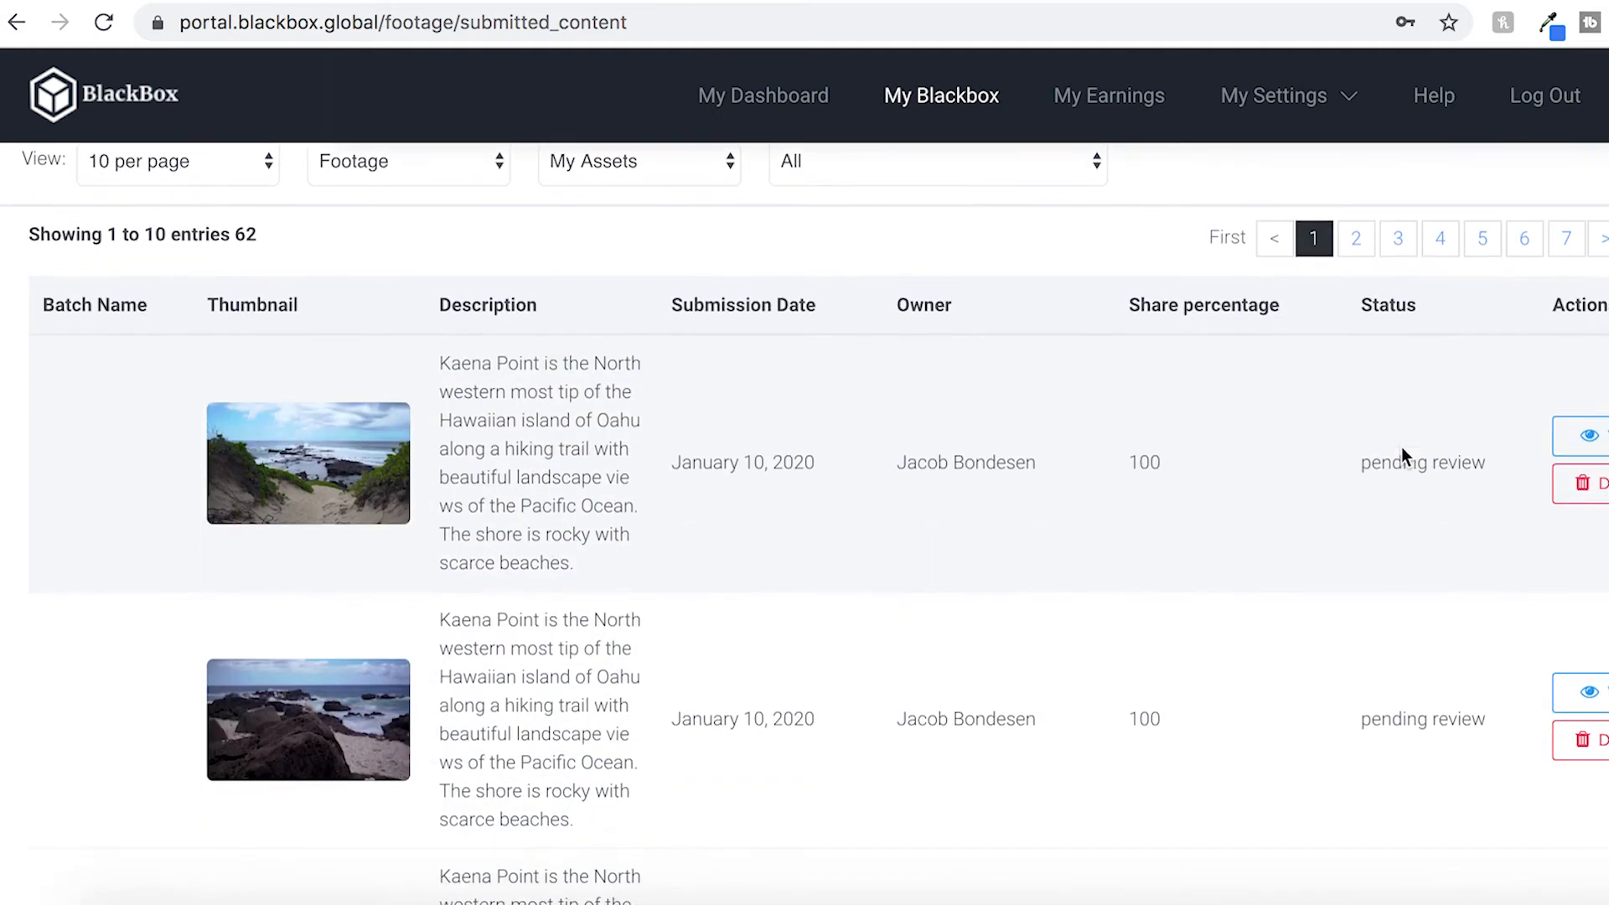
{"action": "scroll", "coordinate": [1402, 451], "scroll_direction": "down", "scroll_amount": 10}
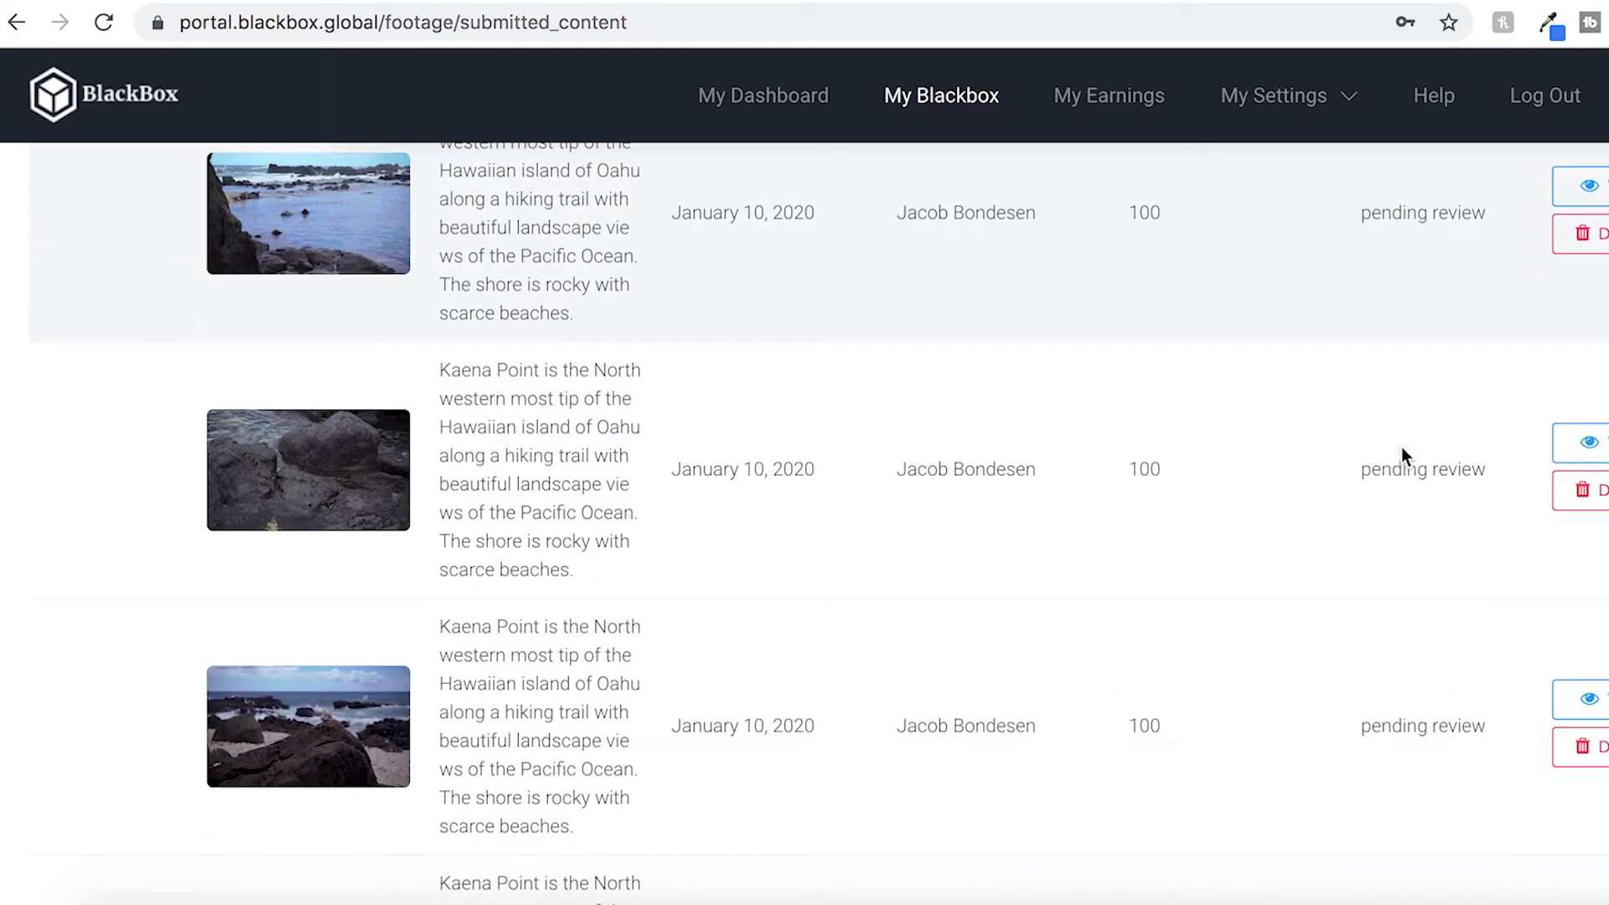
{"action": "scroll", "coordinate": [1401, 453], "scroll_direction": "down", "scroll_amount": 5}
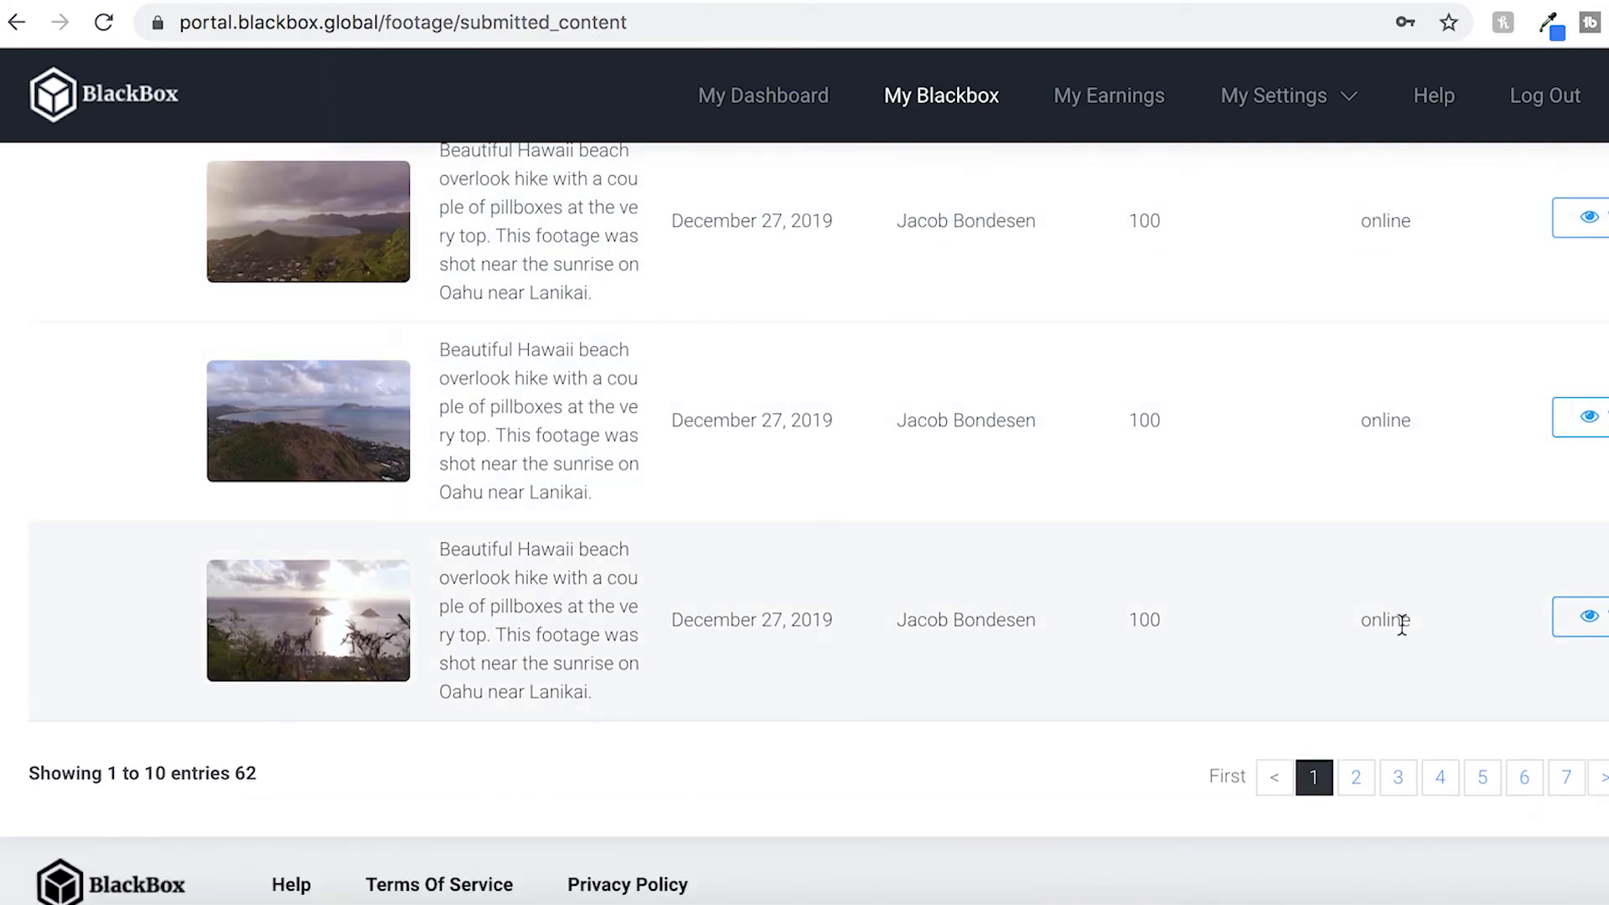
Switch to Premiere Pro and expand the Kaena Point folder in the project panel
{"action": "left_click", "coordinate": [321, 435]}
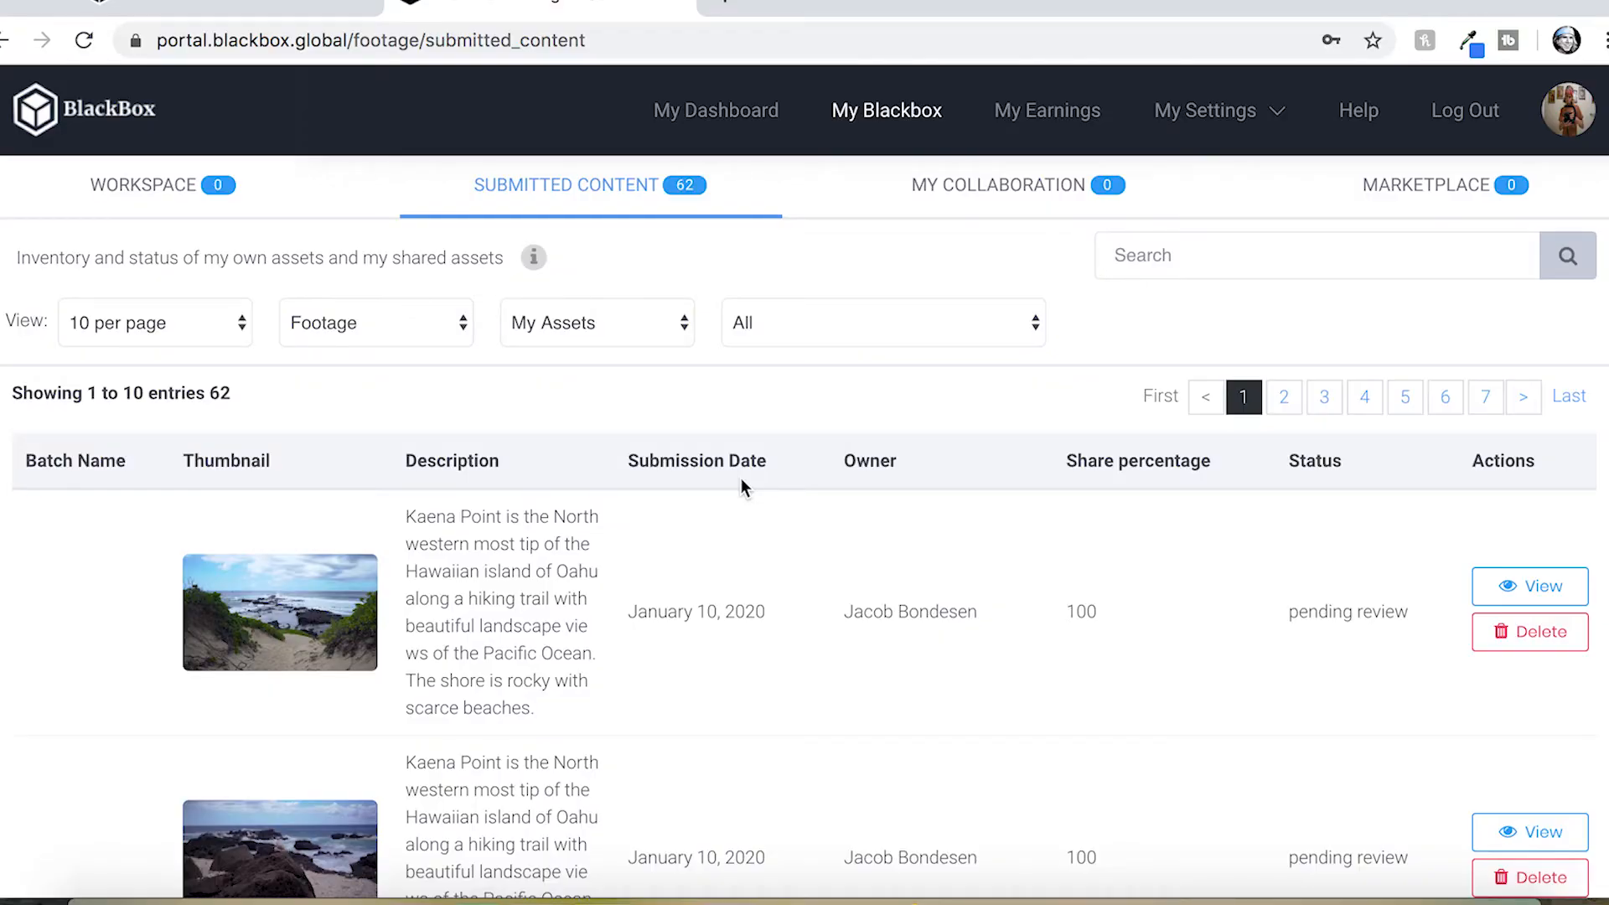
{"action": "key", "text": "ctrl+Right"}
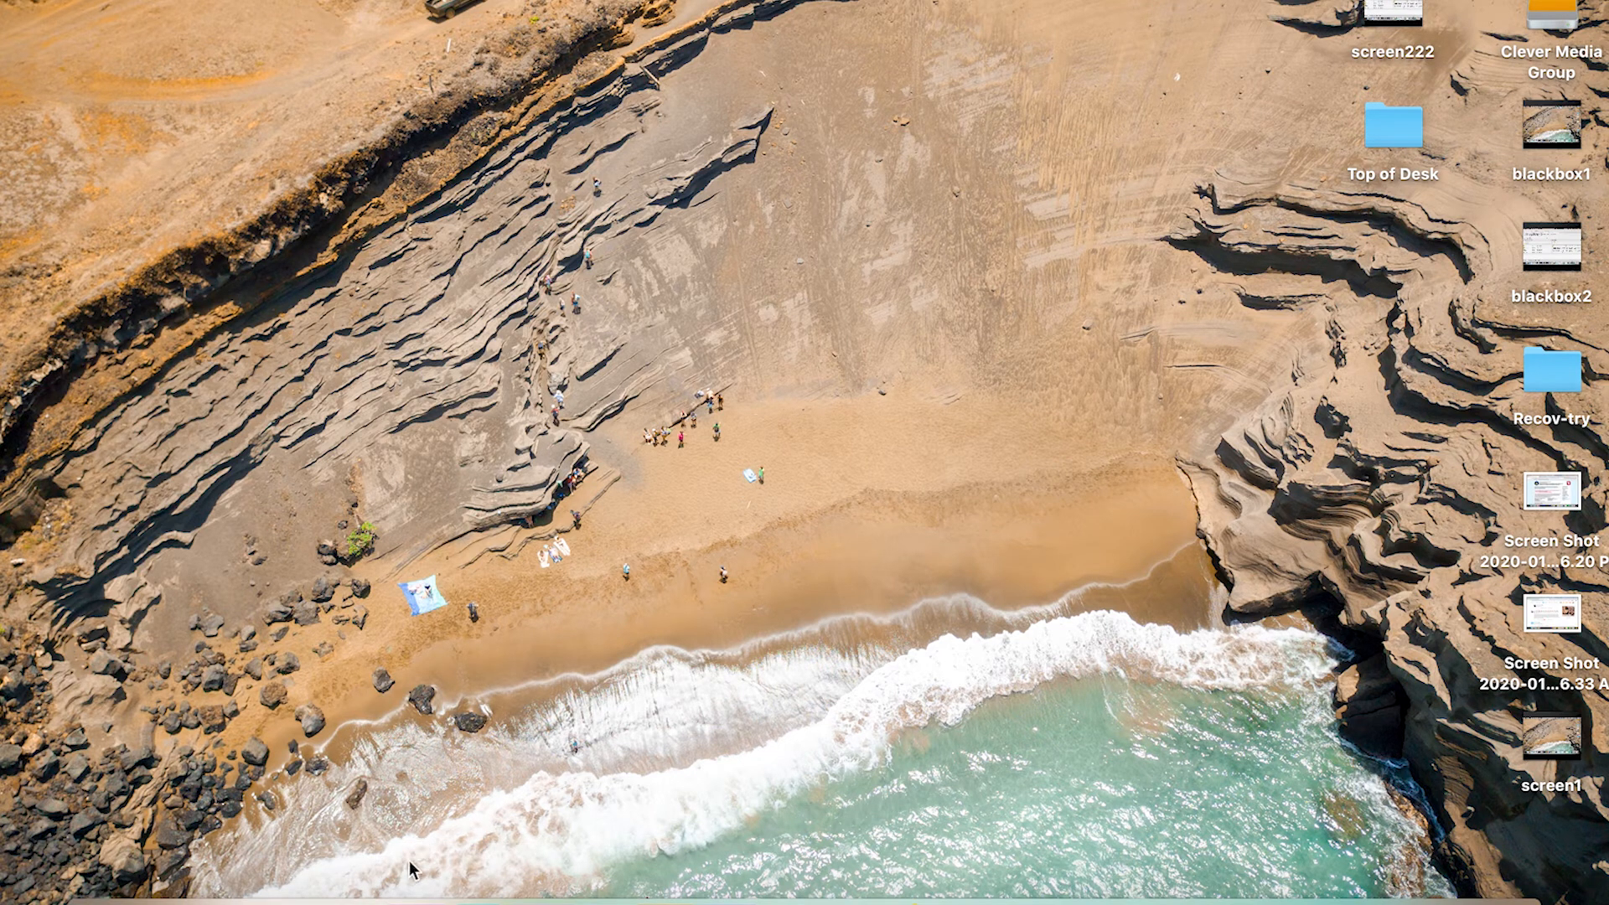
{"action": "left_click", "coordinate": [415, 899]}
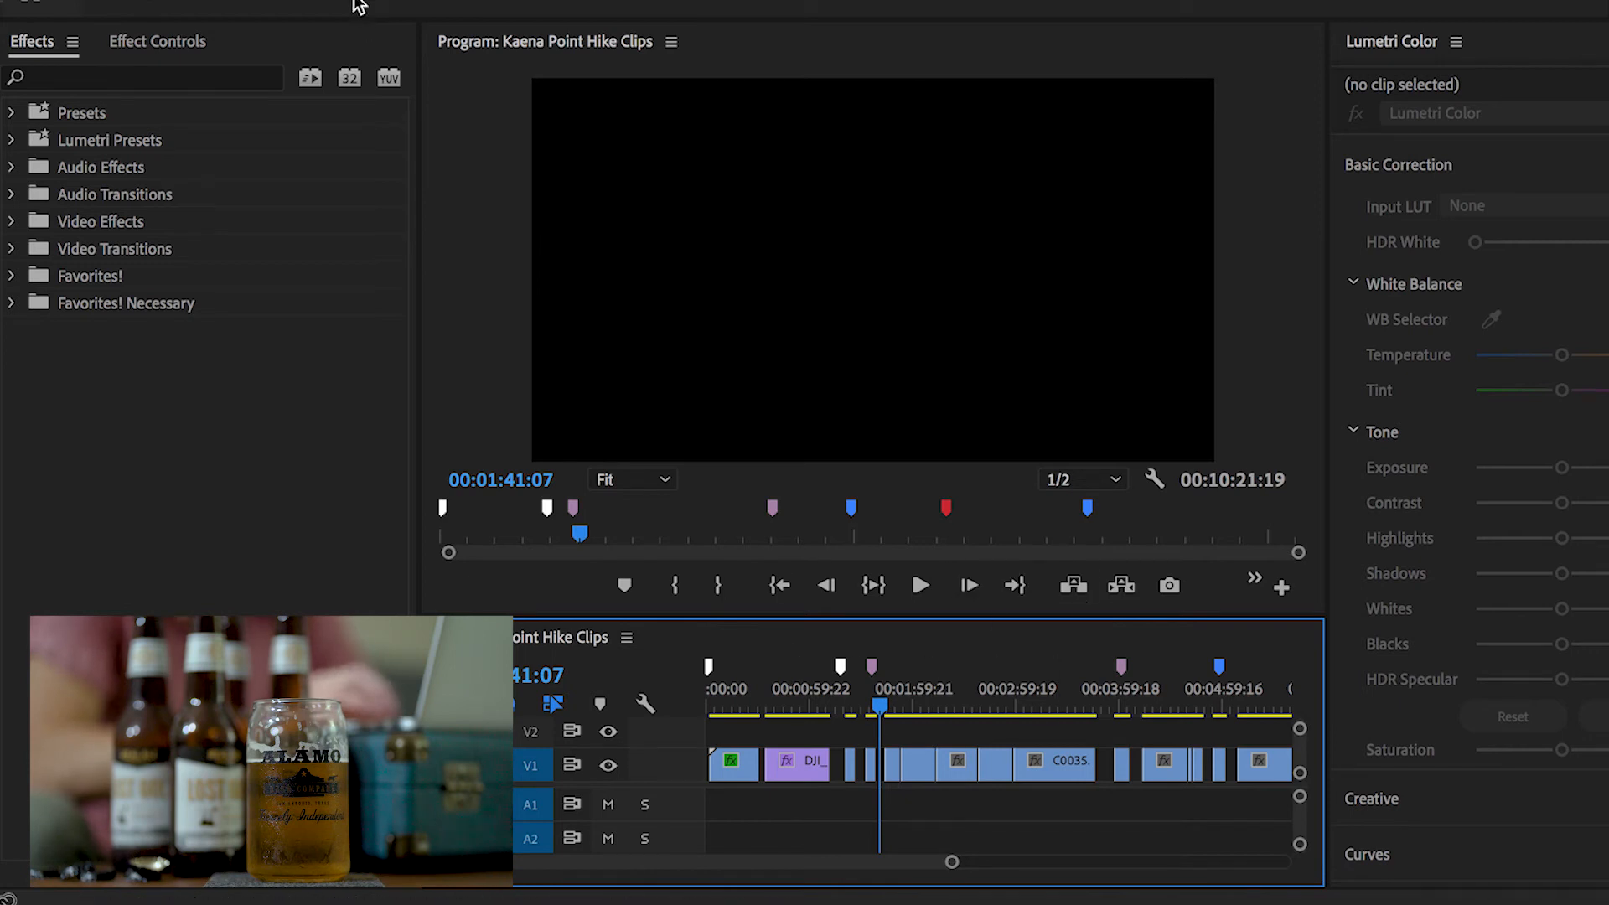
{"action": "left_click", "coordinate": [354, 2]}
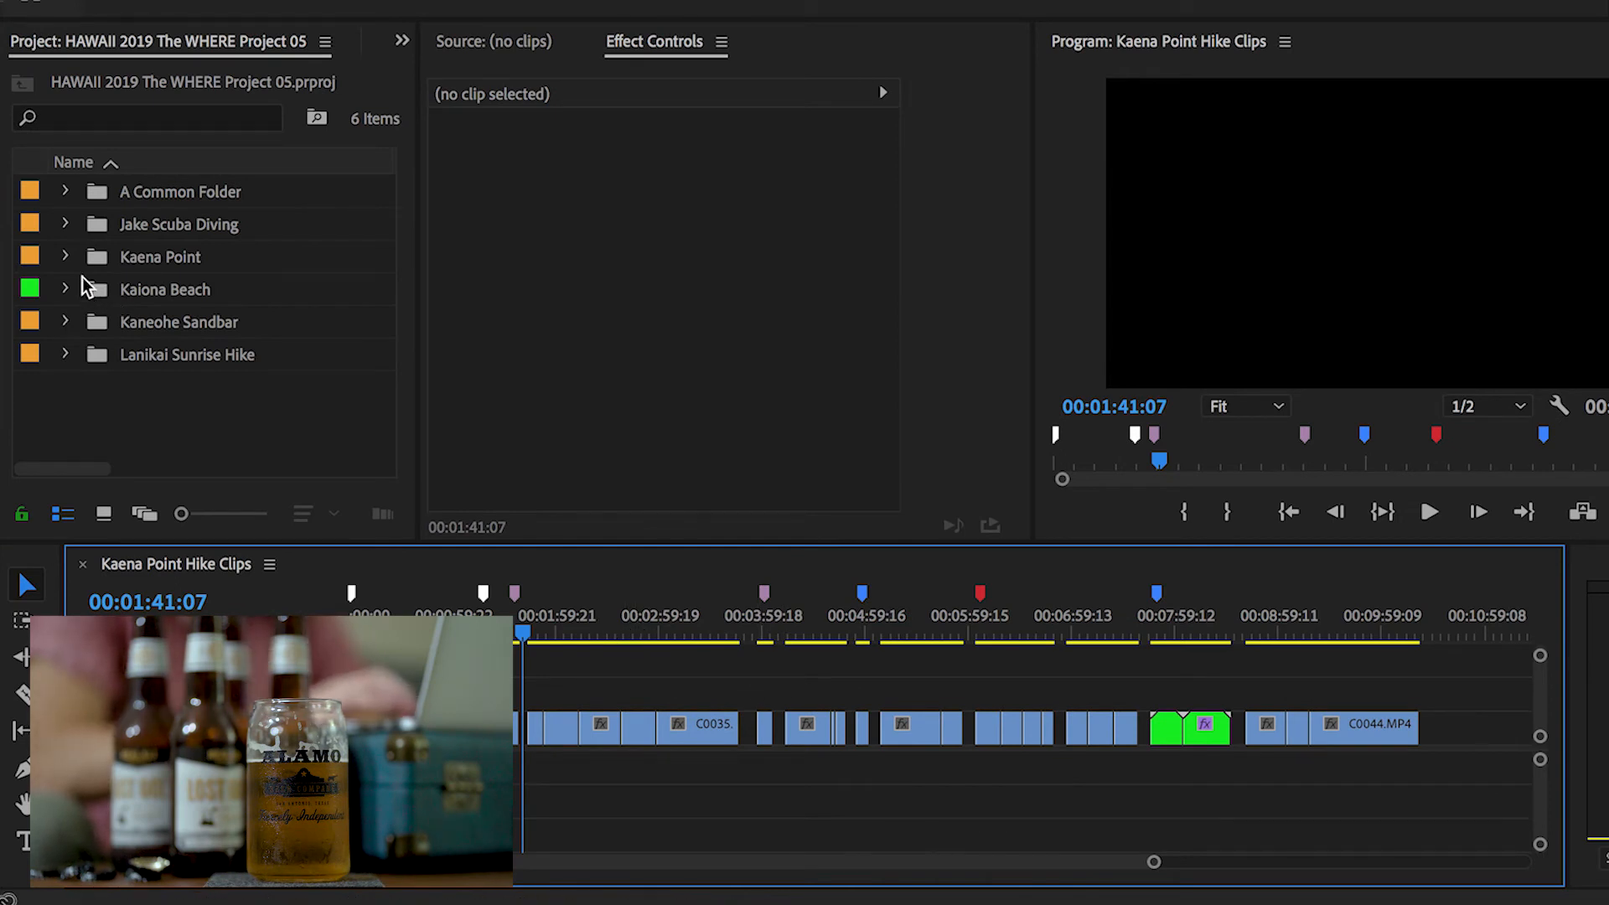
{"action": "left_click", "coordinate": [65, 257]}
{"action": "scroll", "coordinate": [90, 288], "scroll_direction": "down", "scroll_amount": 3}
{"action": "scroll", "coordinate": [90, 288], "scroll_direction": "up", "scroll_amount": 3}
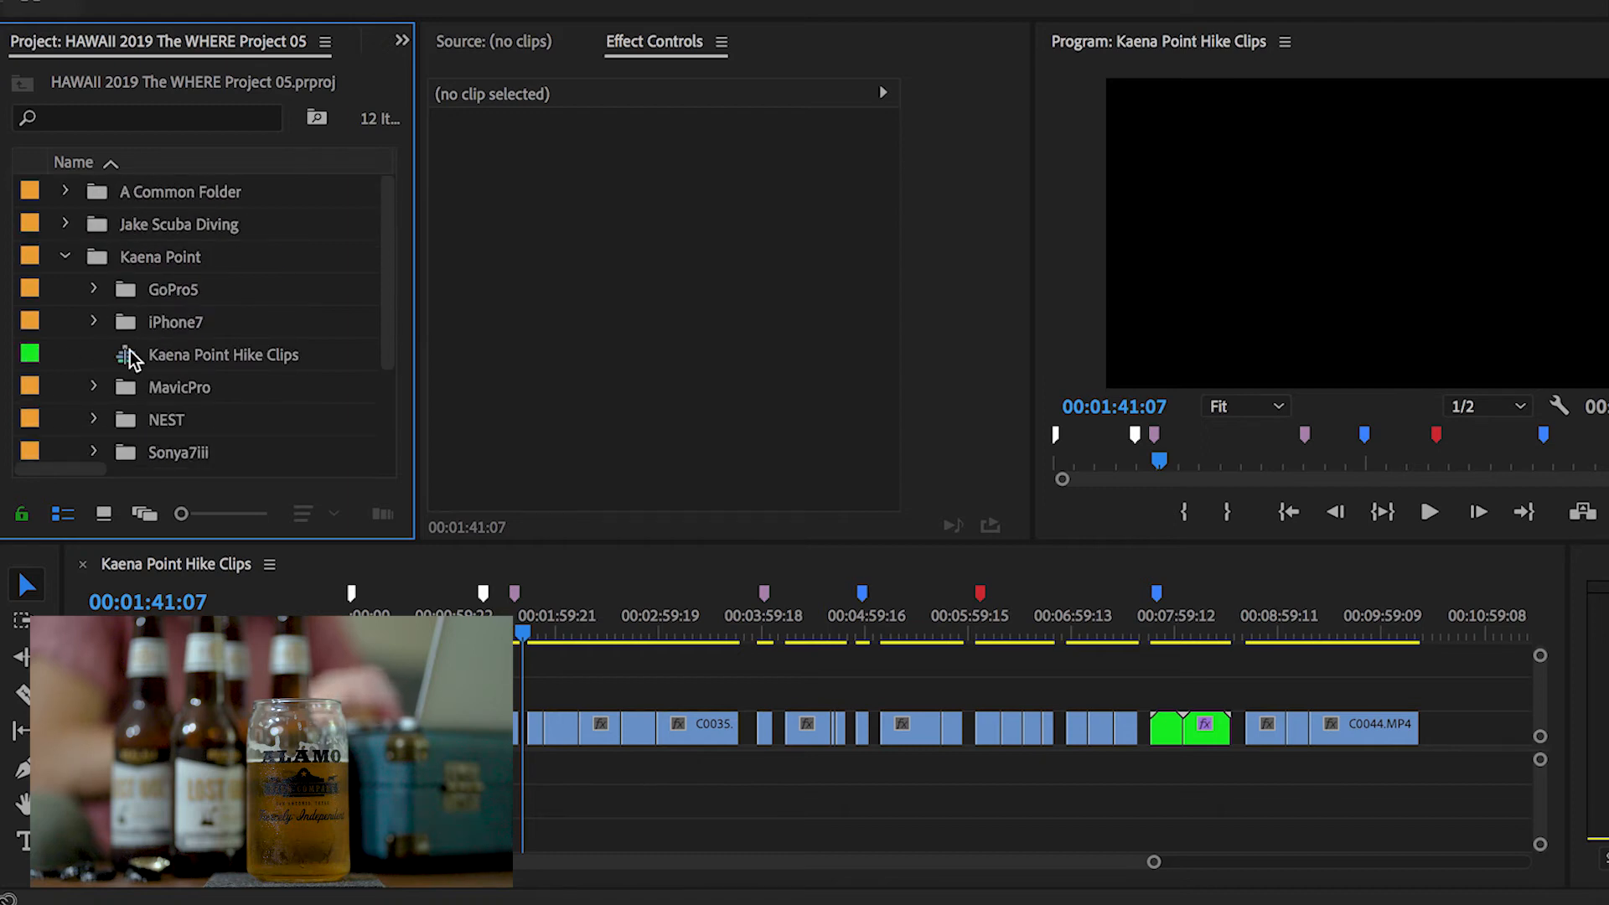
Expand the Sonya7iii folder inside Kaena Point in the project panel and browse its clips
{"action": "scroll", "coordinate": [130, 359], "scroll_direction": "down", "scroll_amount": 2}
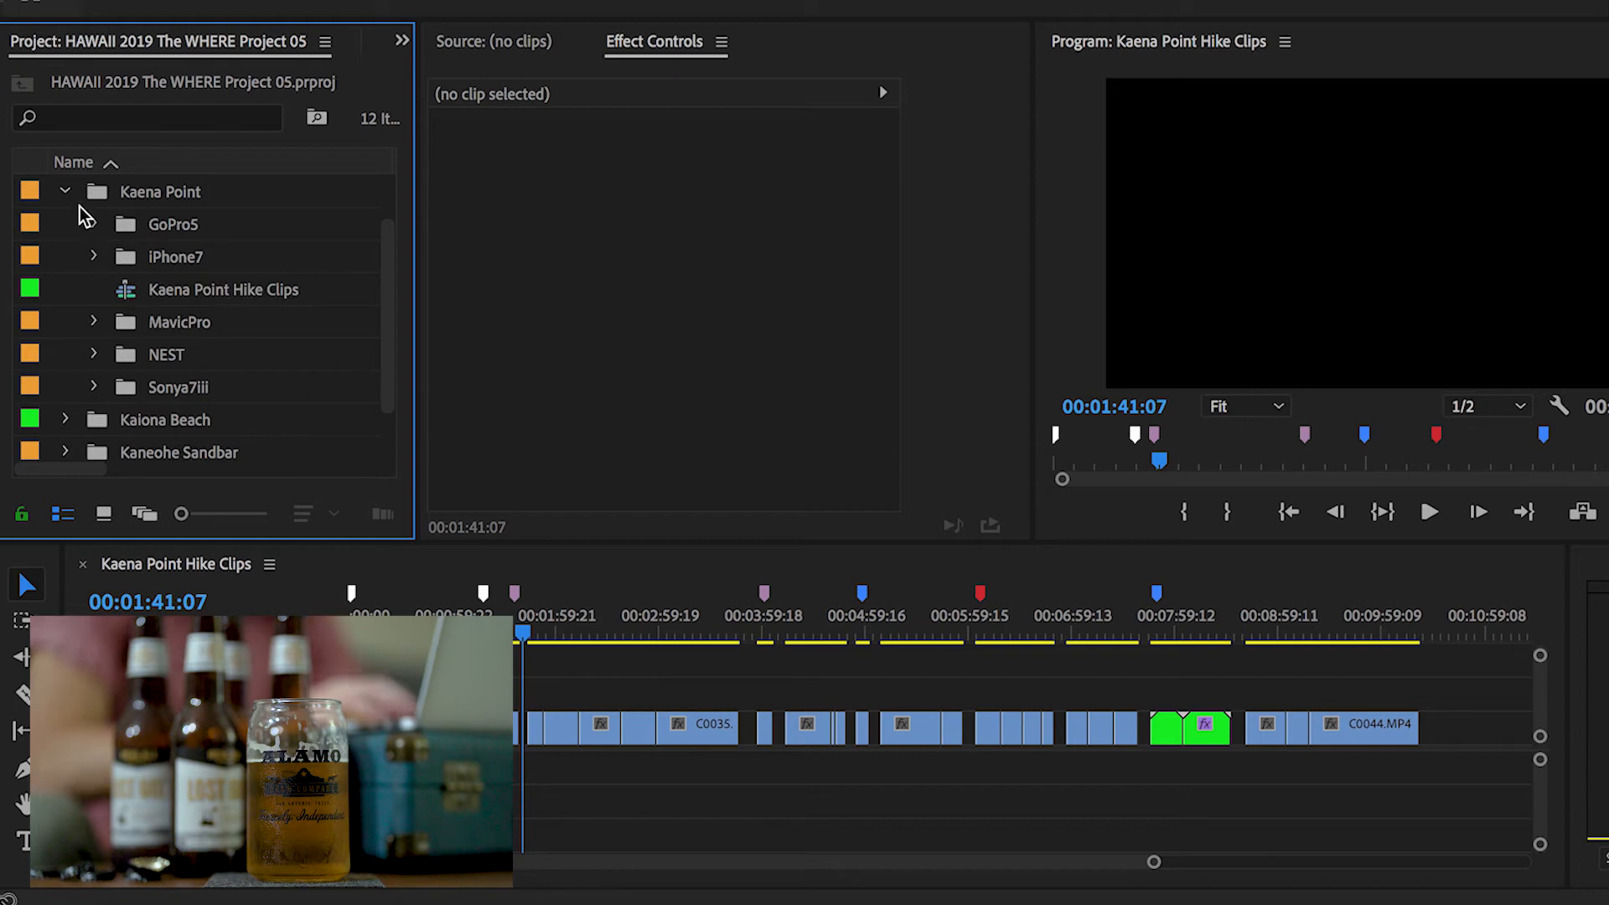
{"action": "left_click", "coordinate": [93, 323]}
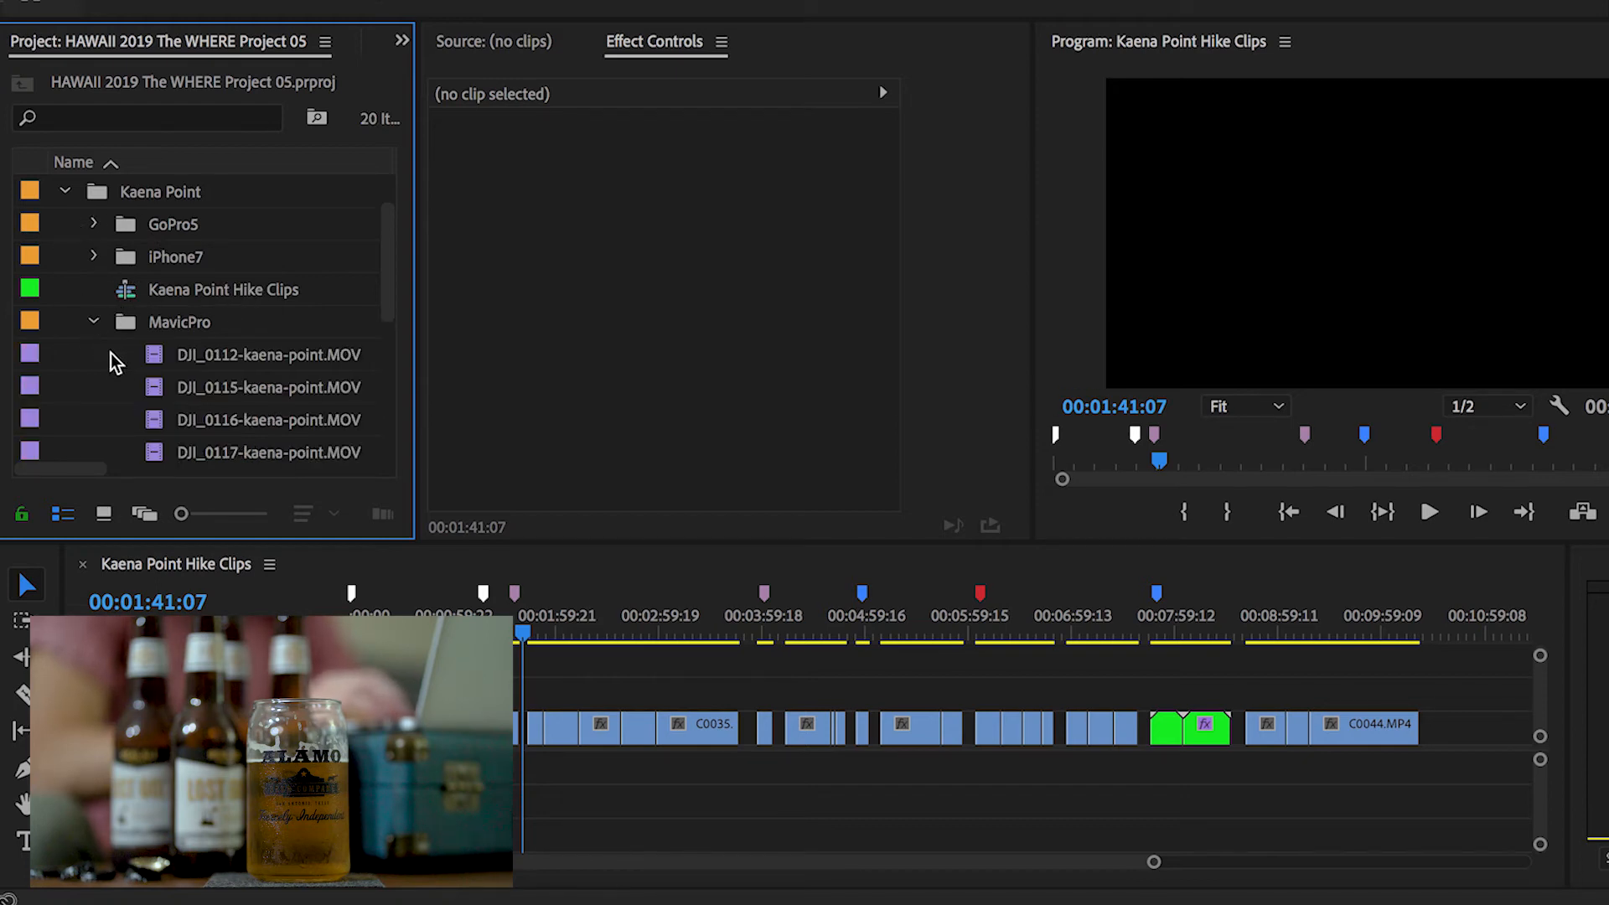
{"action": "left_click", "coordinate": [93, 322]}
{"action": "left_click", "coordinate": [92, 386]}
{"action": "scroll", "coordinate": [92, 390], "scroll_direction": "down", "scroll_amount": 2}
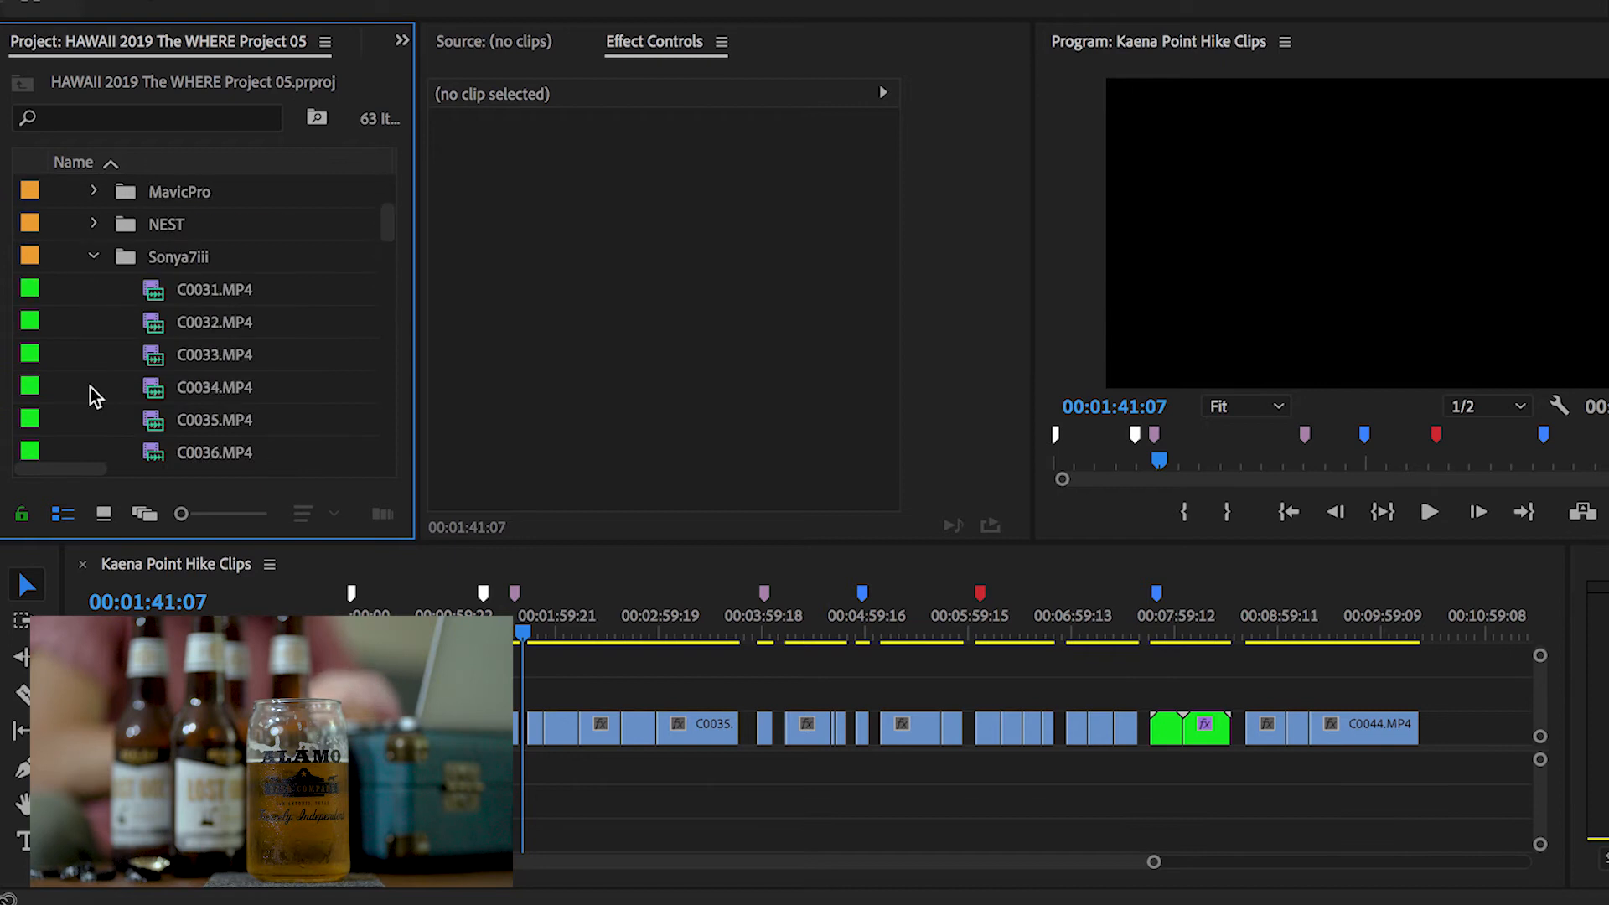
{"action": "scroll", "coordinate": [95, 396], "scroll_direction": "down", "scroll_amount": 1}
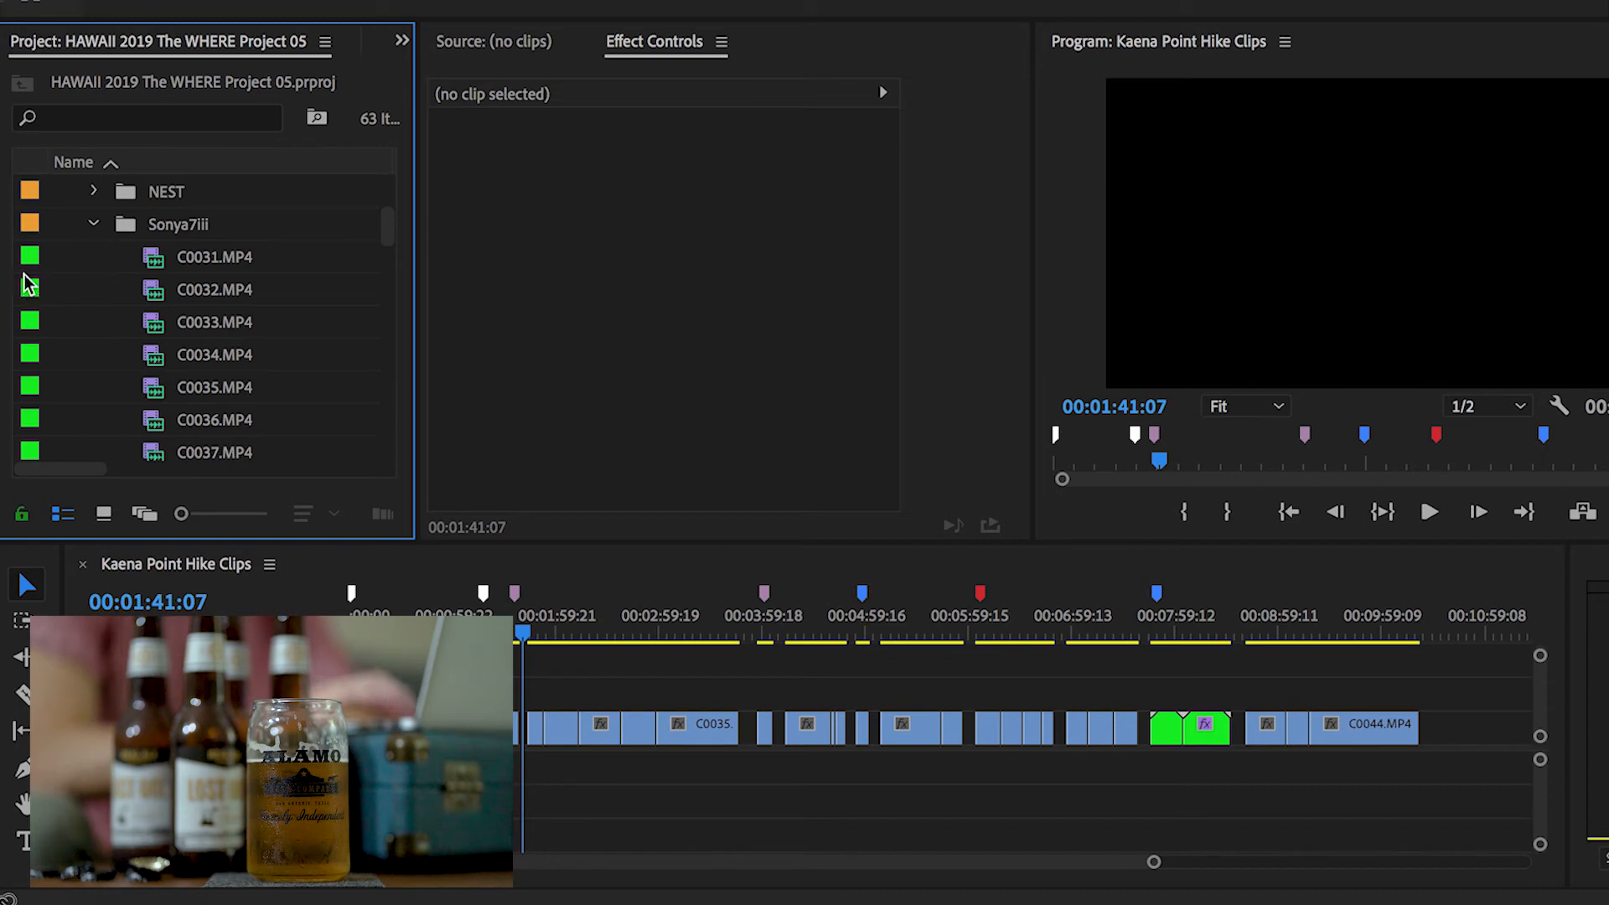
{"action": "scroll", "coordinate": [79, 308], "scroll_direction": "down", "scroll_amount": 12}
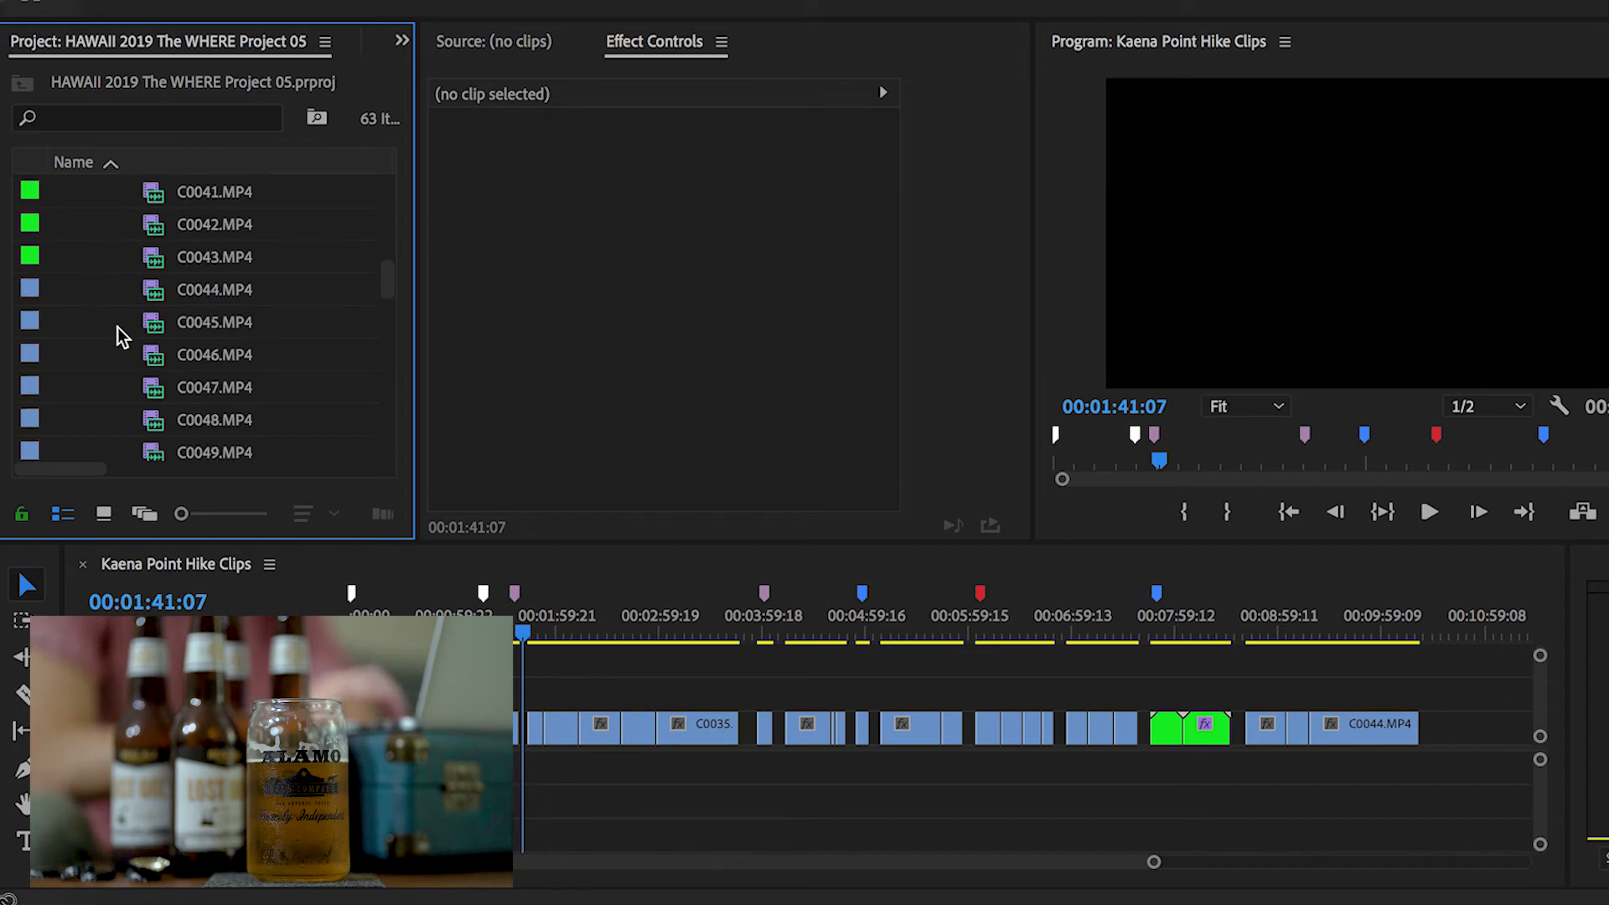
Preview clips C0043 and C0044 in the Source Monitor, playing and scrubbing through C0044
{"action": "double_click", "coordinate": [216, 265]}
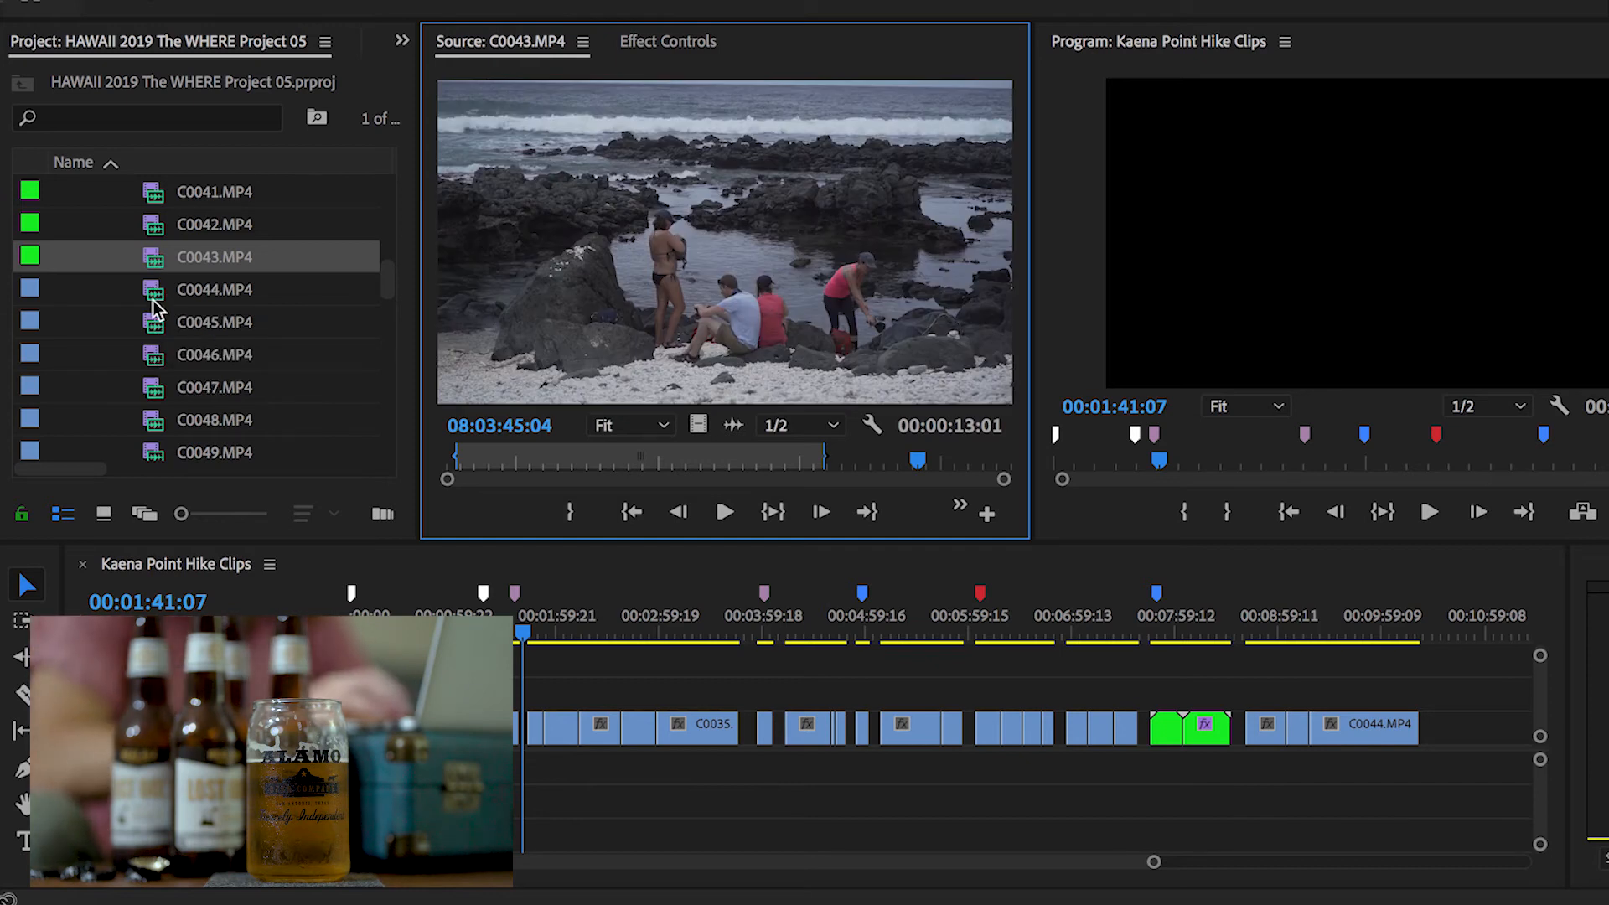
{"action": "double_click", "coordinate": [155, 293]}
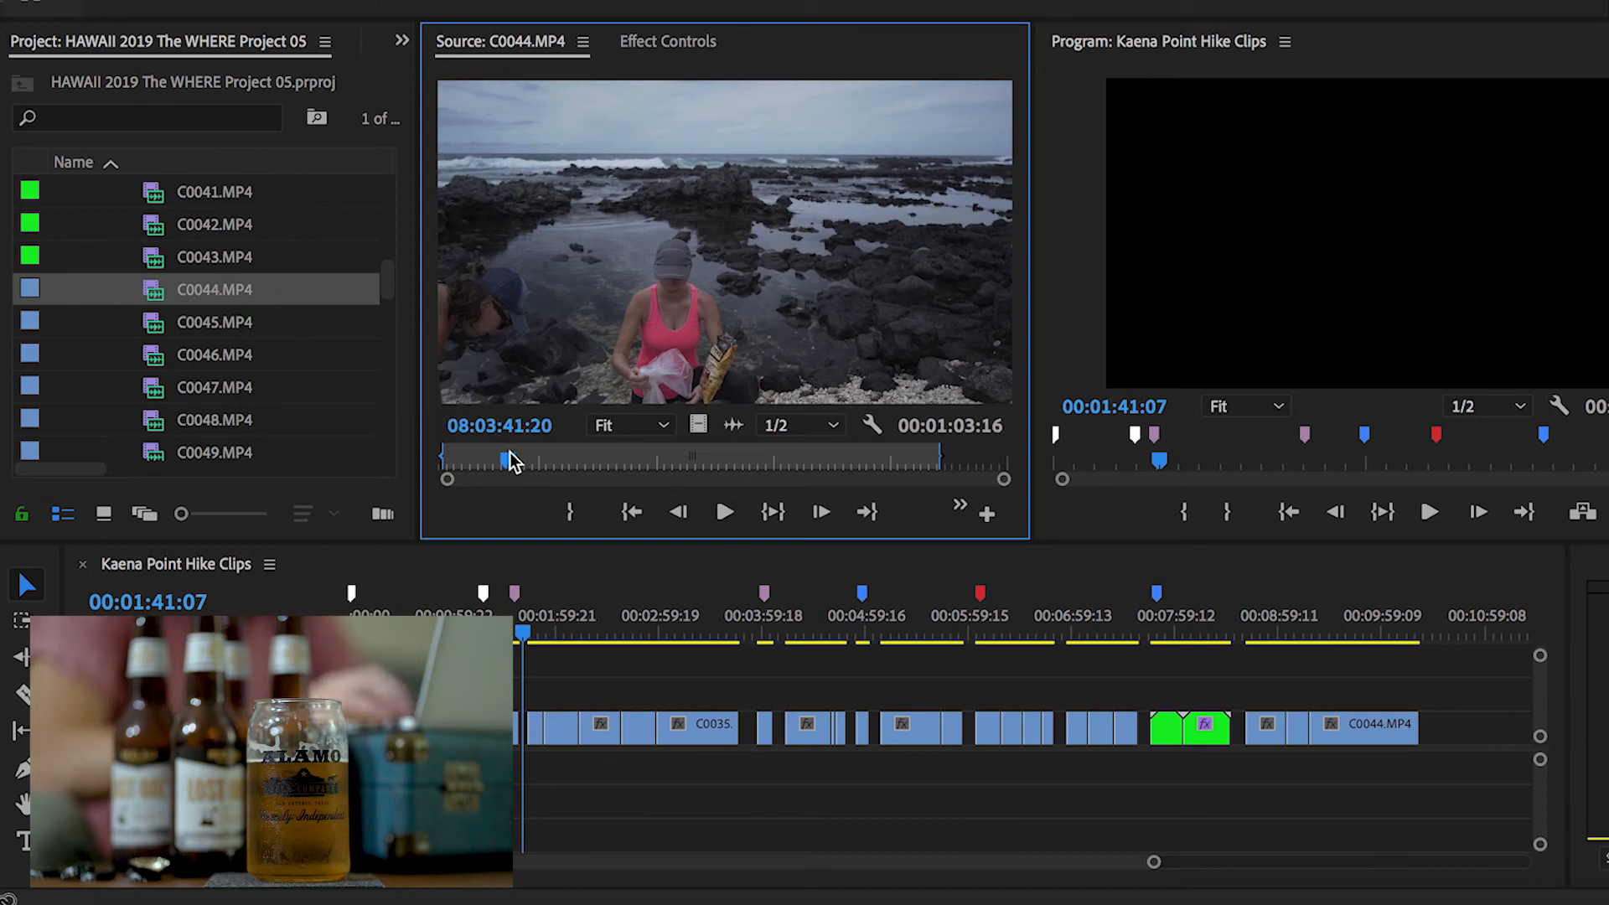
{"action": "key", "text": "space"}
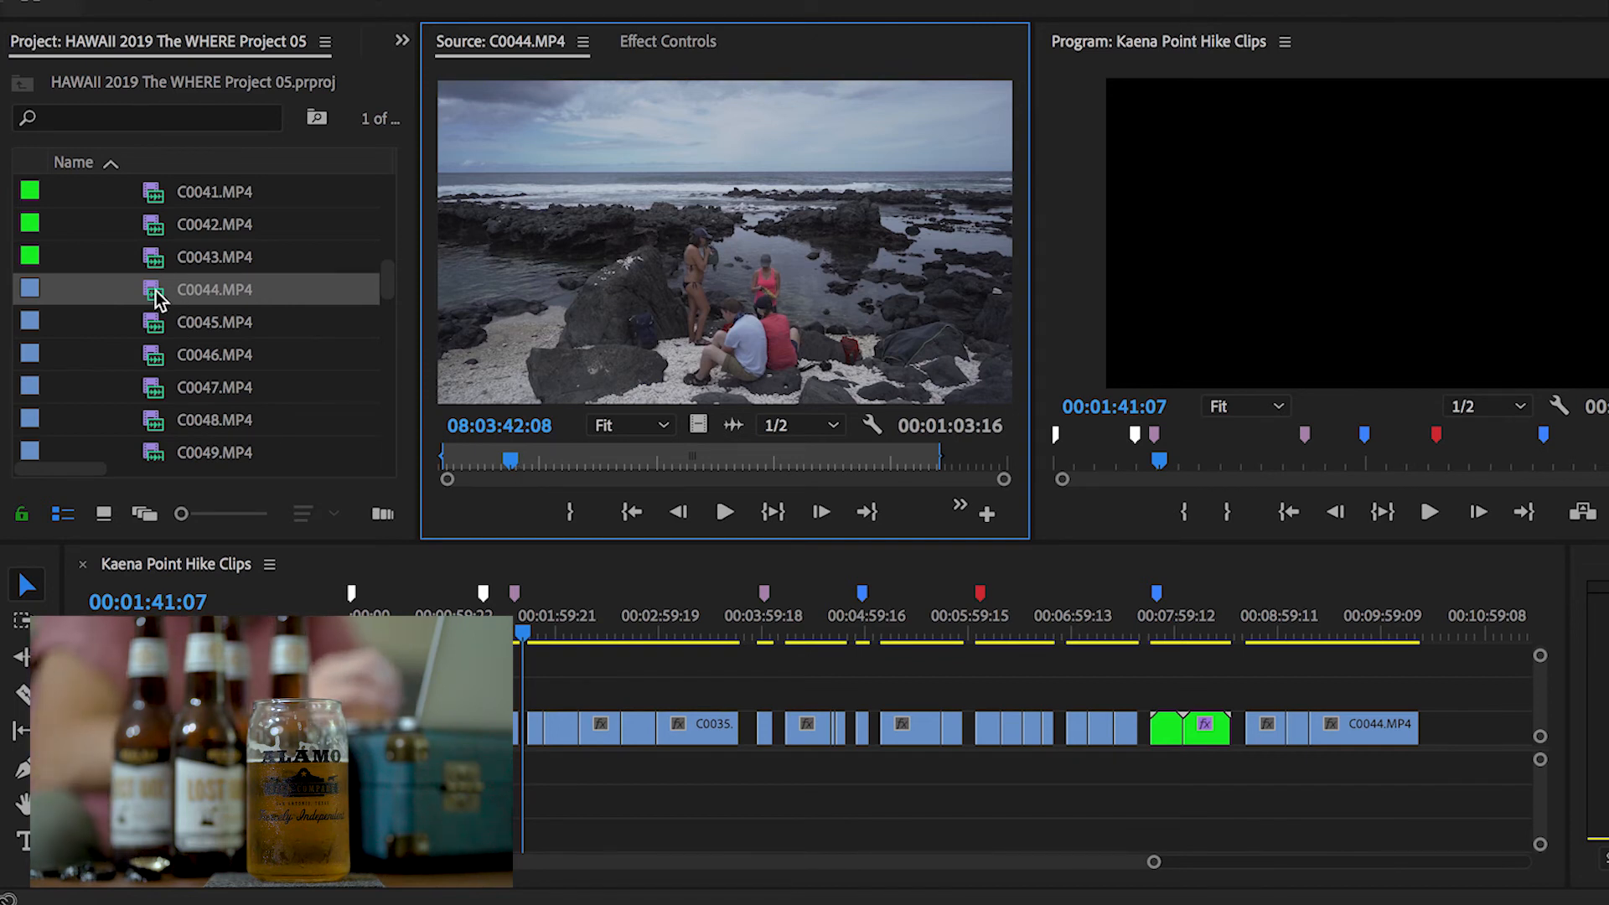
{"action": "mouse_move", "coordinate": [158, 298]}
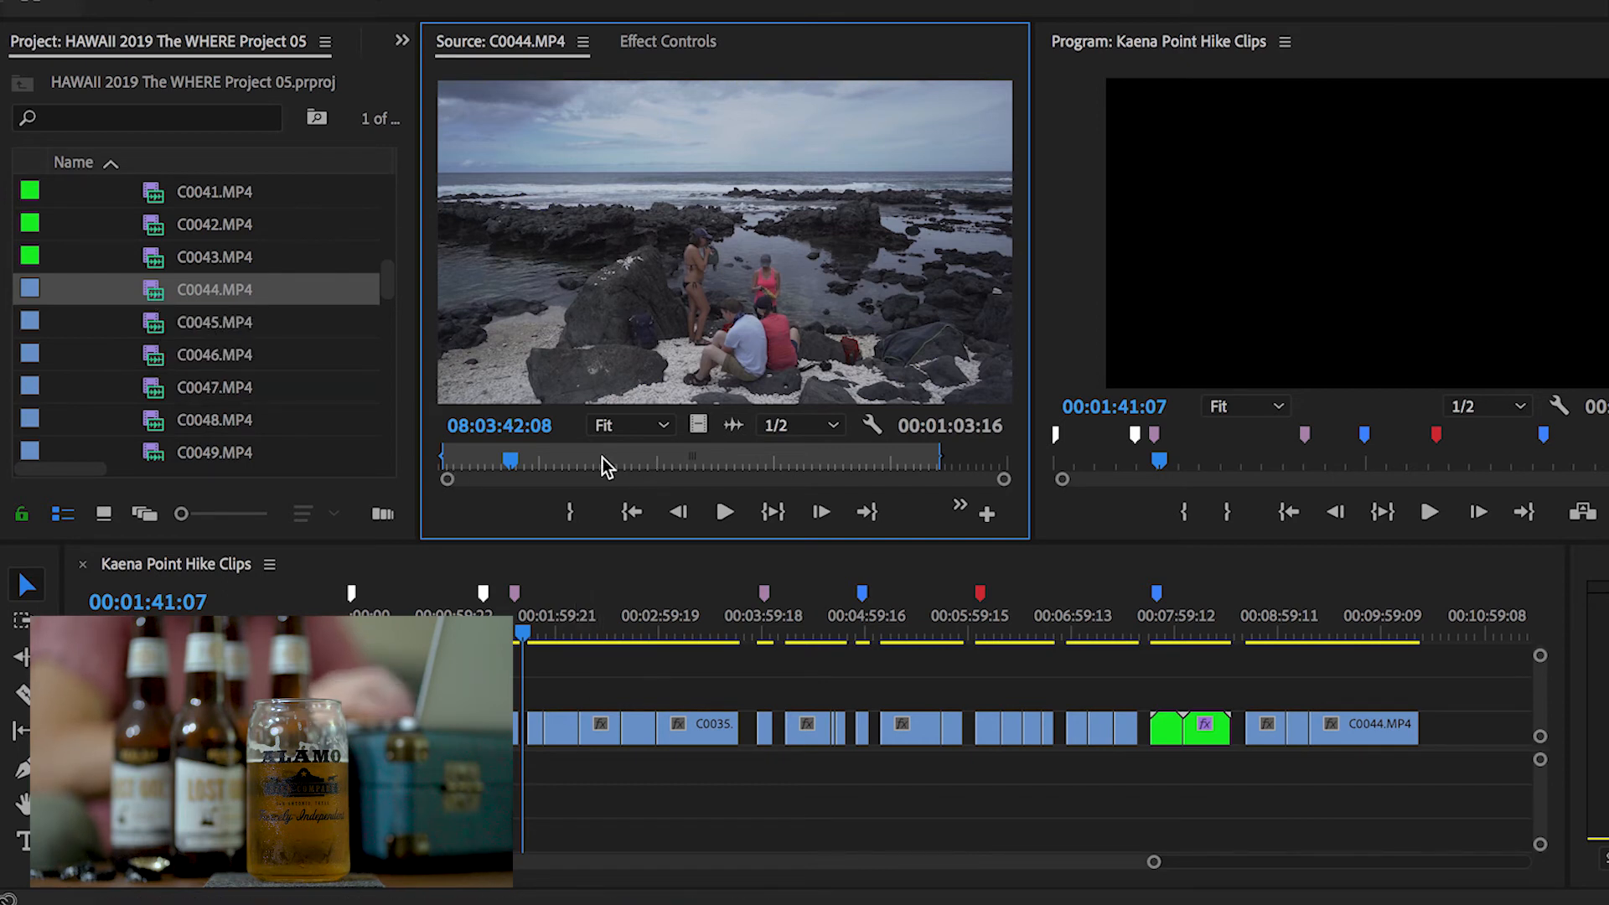
{"action": "key", "text": "space"}
{"action": "key", "text": "space"}
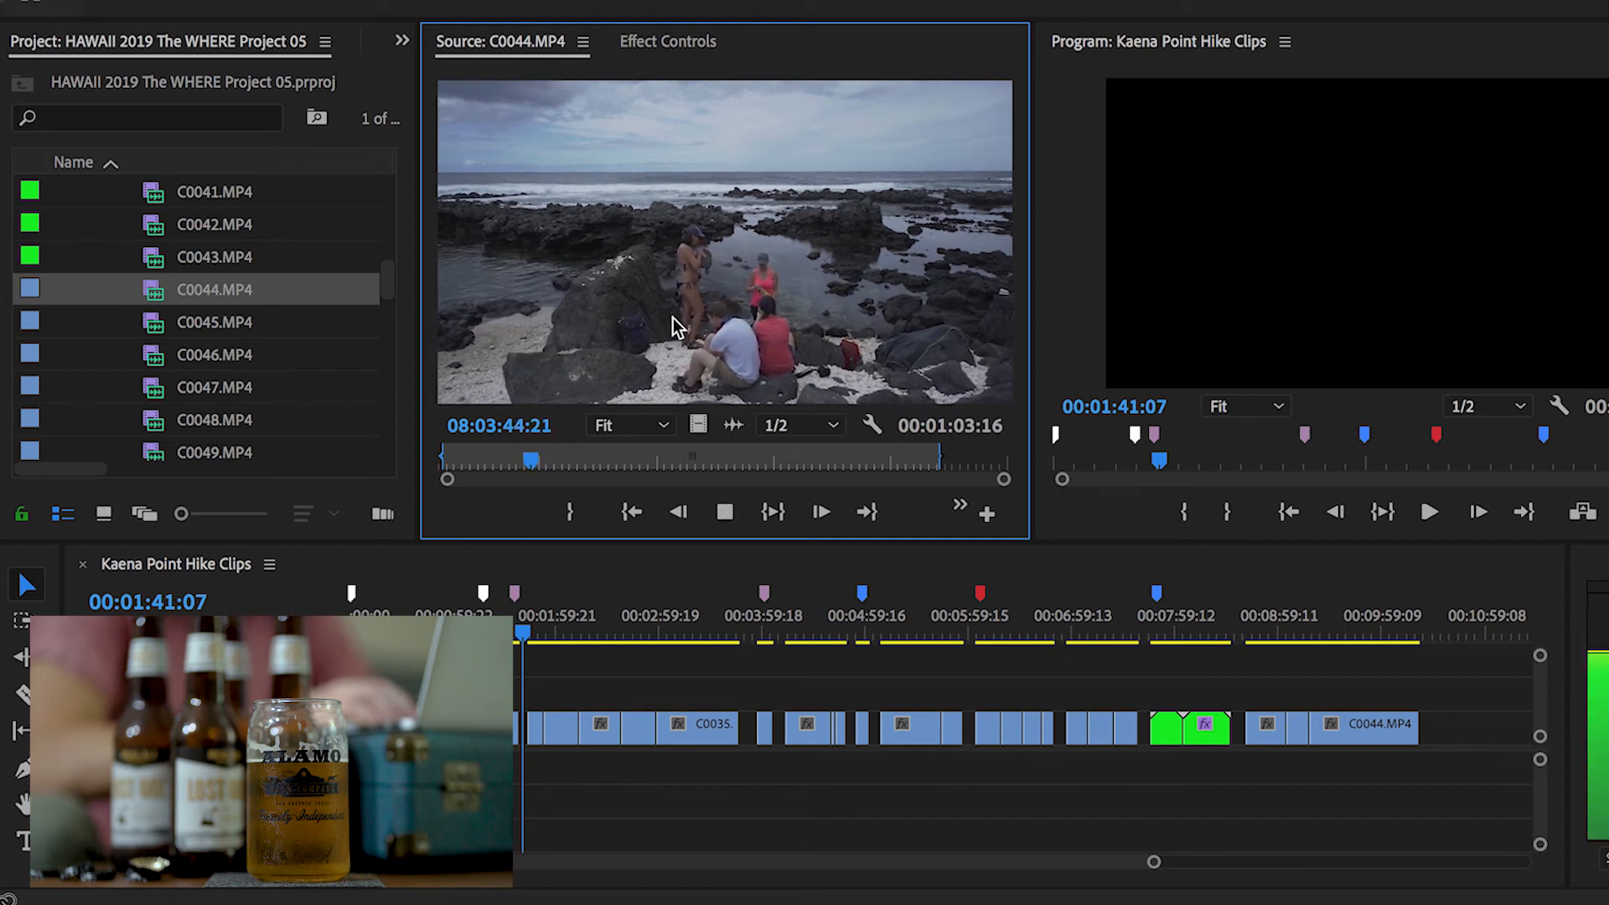
{"action": "key", "text": "space"}
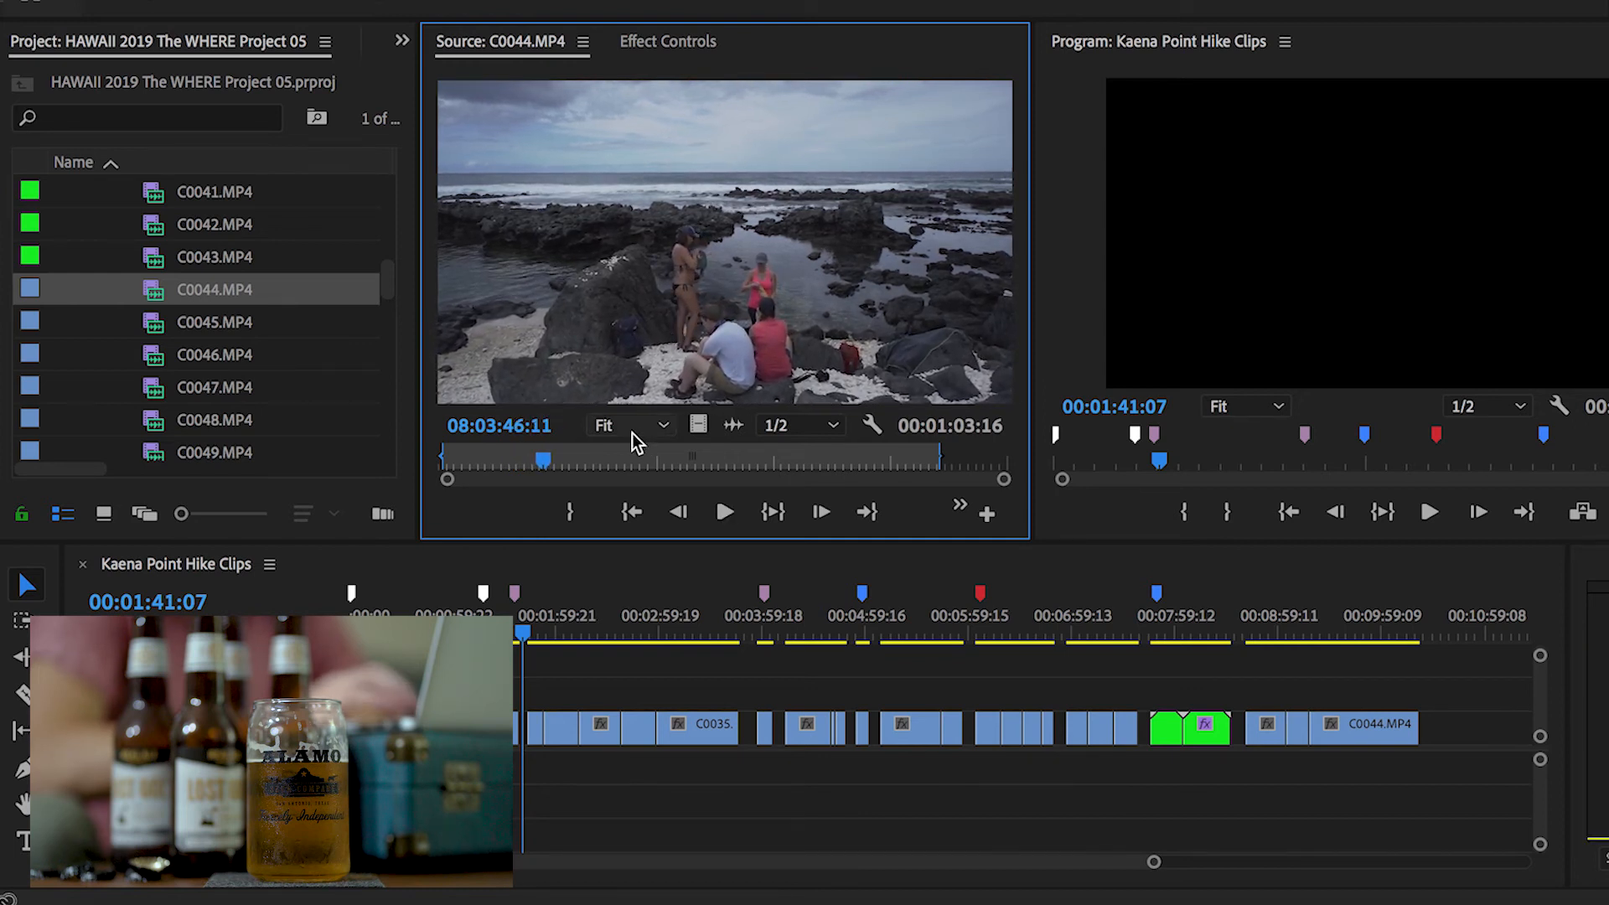
{"action": "left_click_drag", "start_coordinate": [575, 466], "coordinate": [646, 464]}
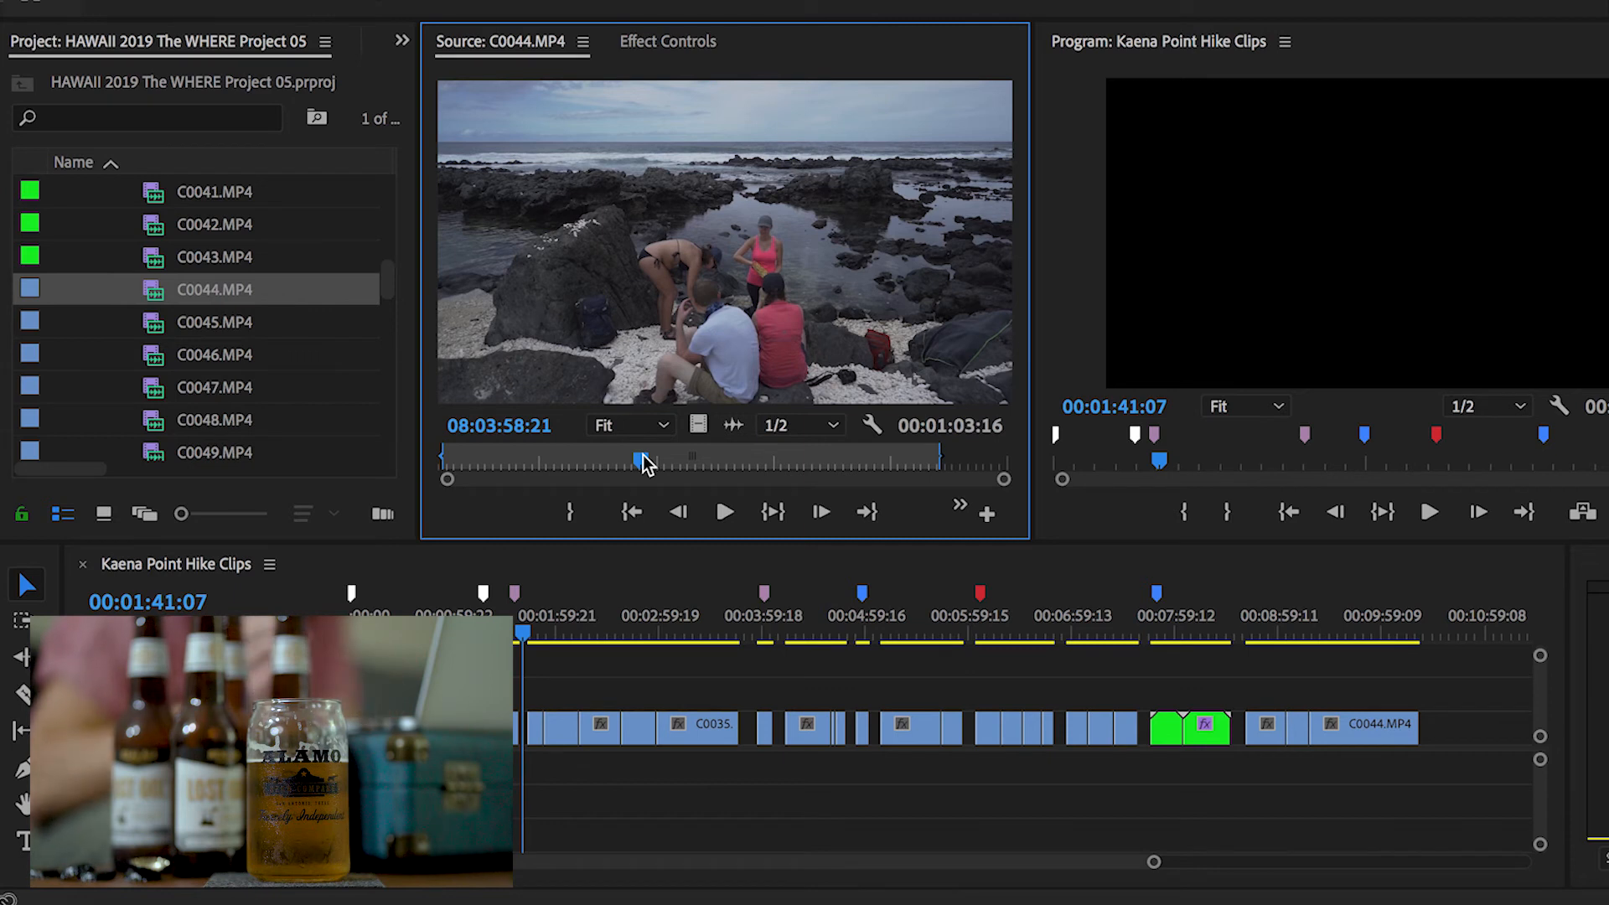
Preview clips C0045 and C0049 in the Source Monitor
{"action": "double_click", "coordinate": [220, 324]}
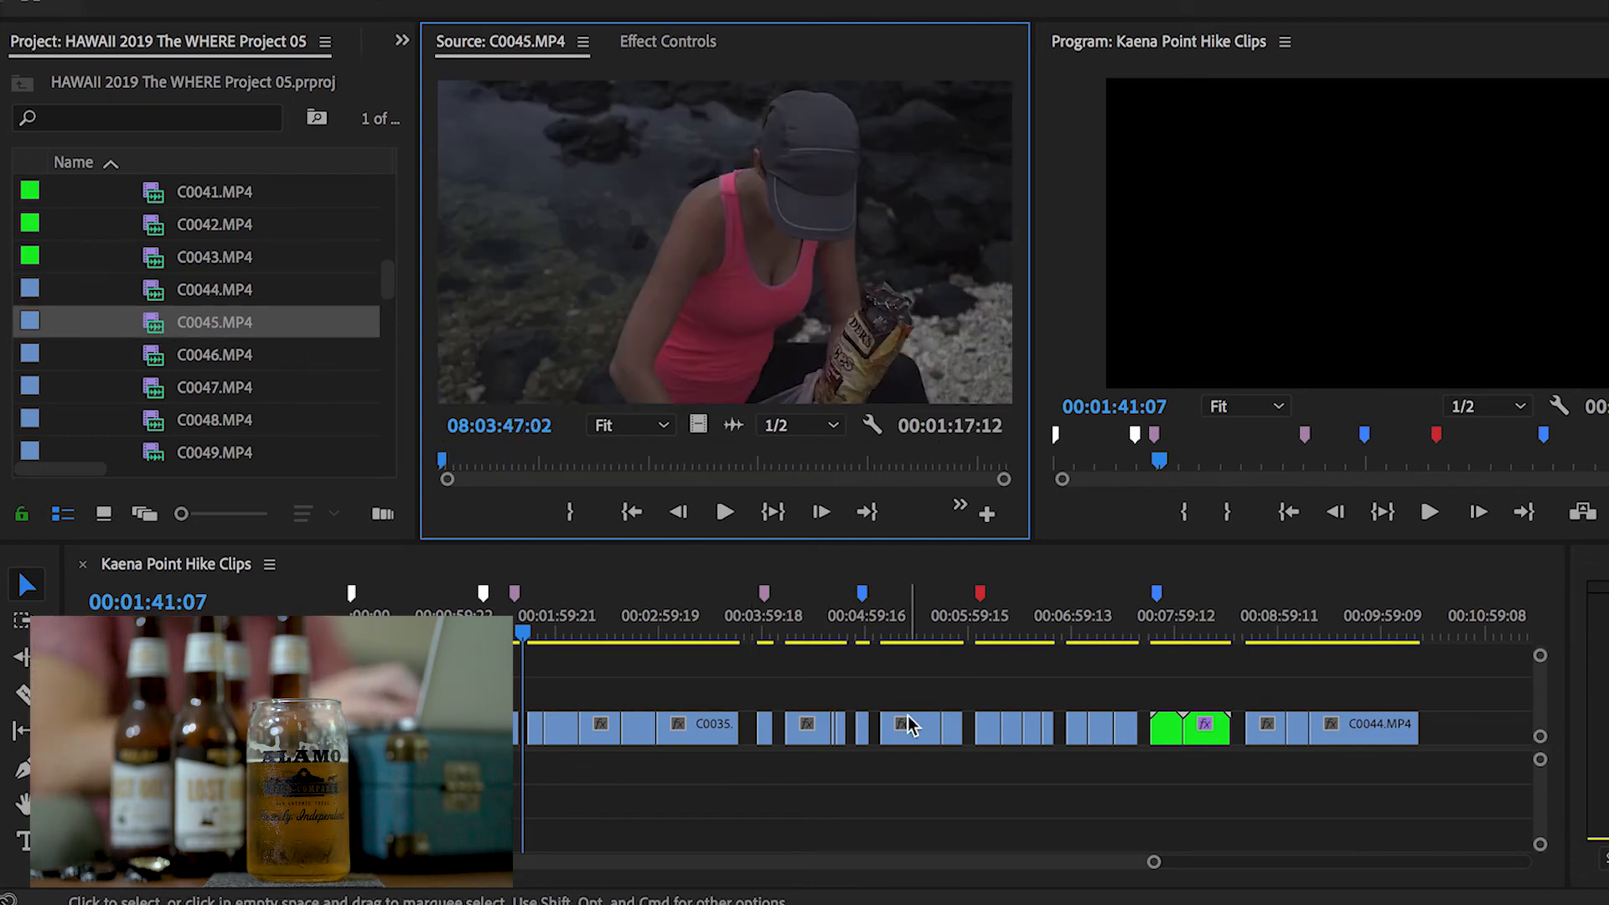
{"action": "left_click", "coordinate": [1069, 634]}
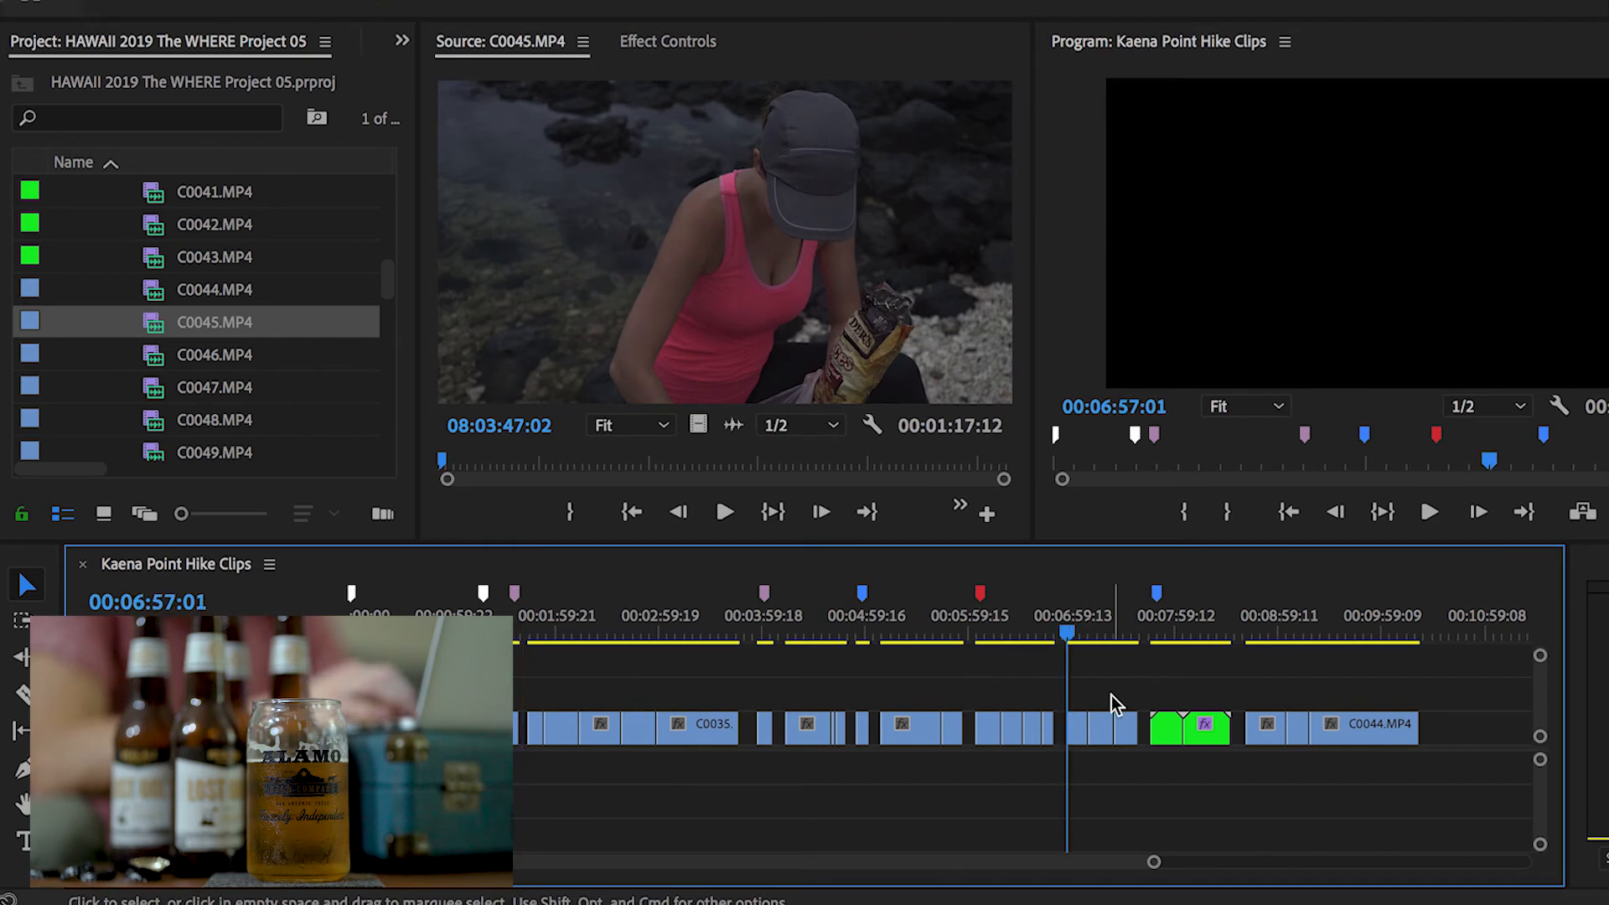
{"action": "key", "text": "="}
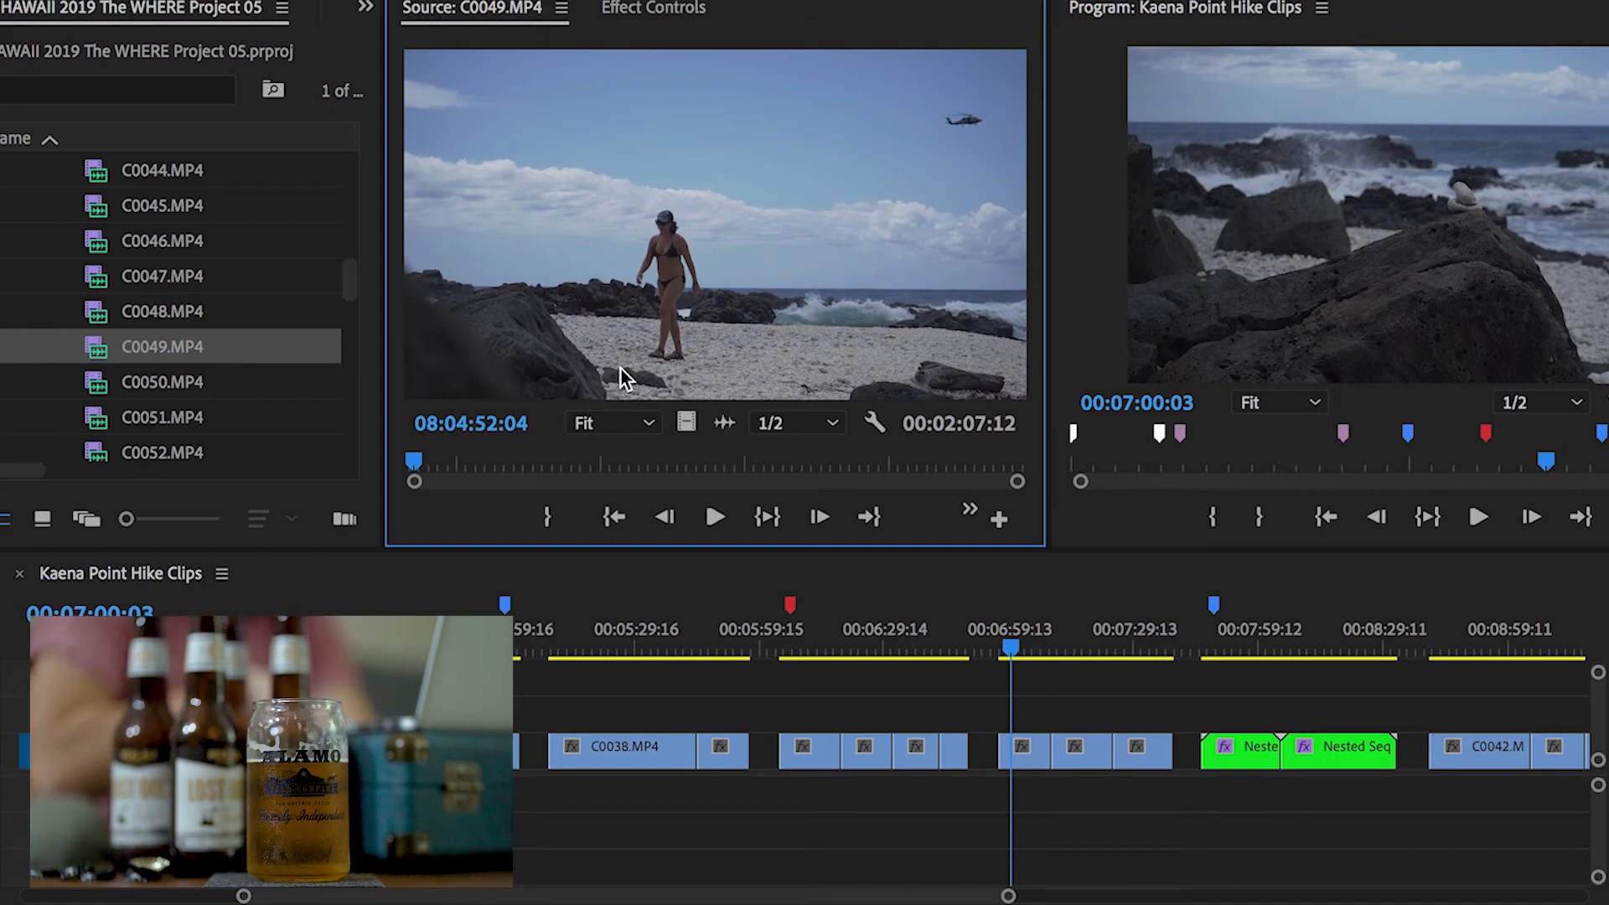
{"action": "key", "text": "space"}
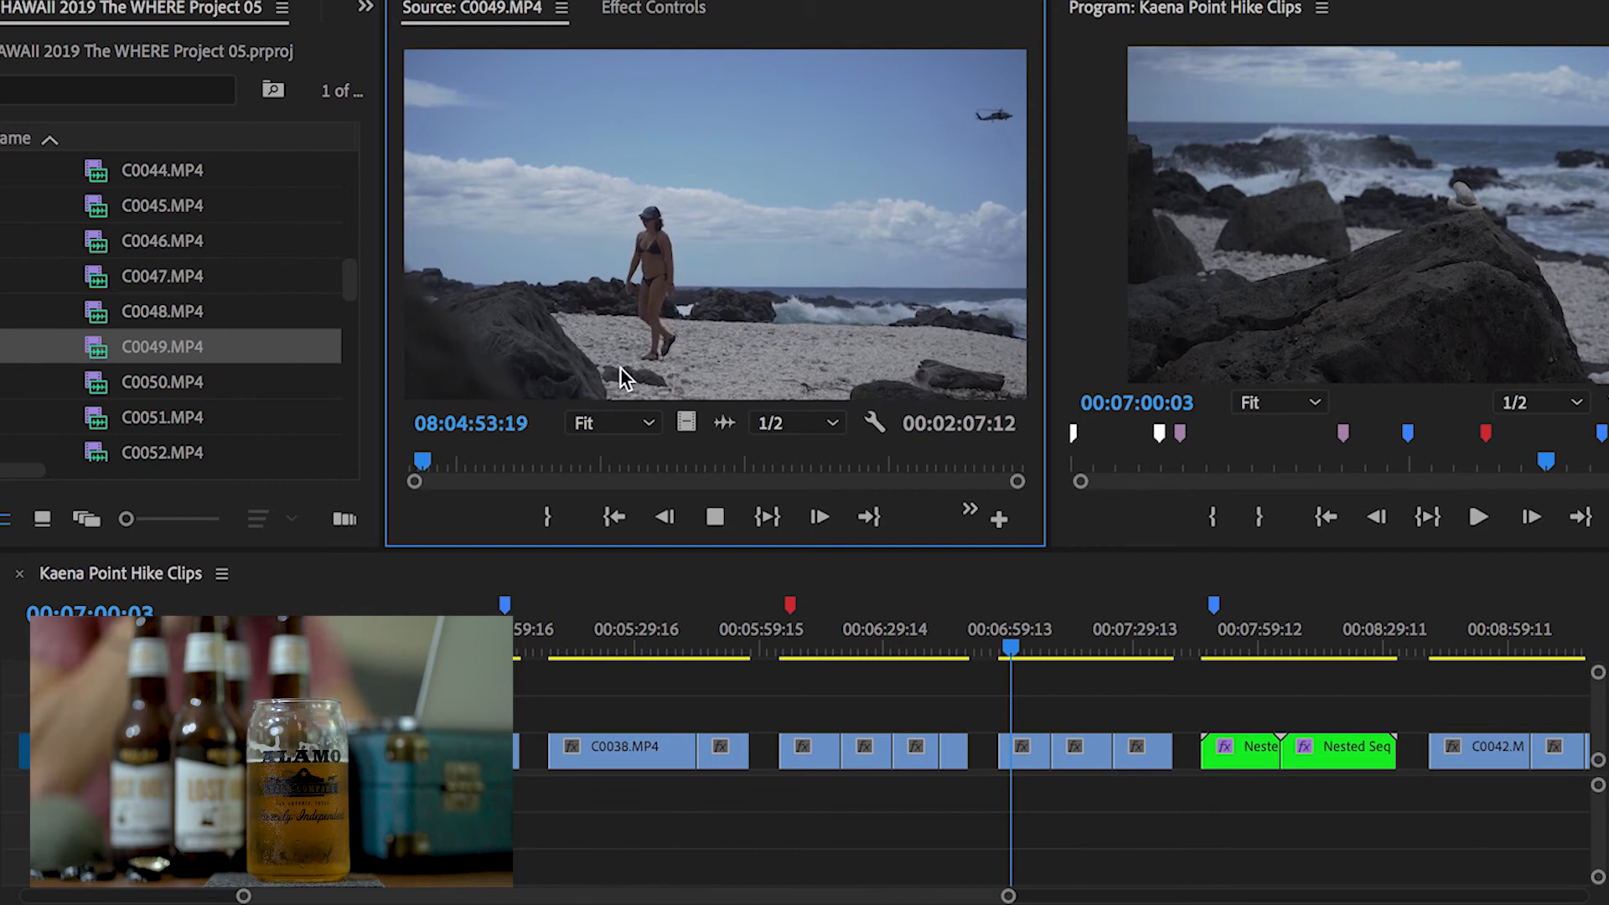
{"action": "key", "text": "space"}
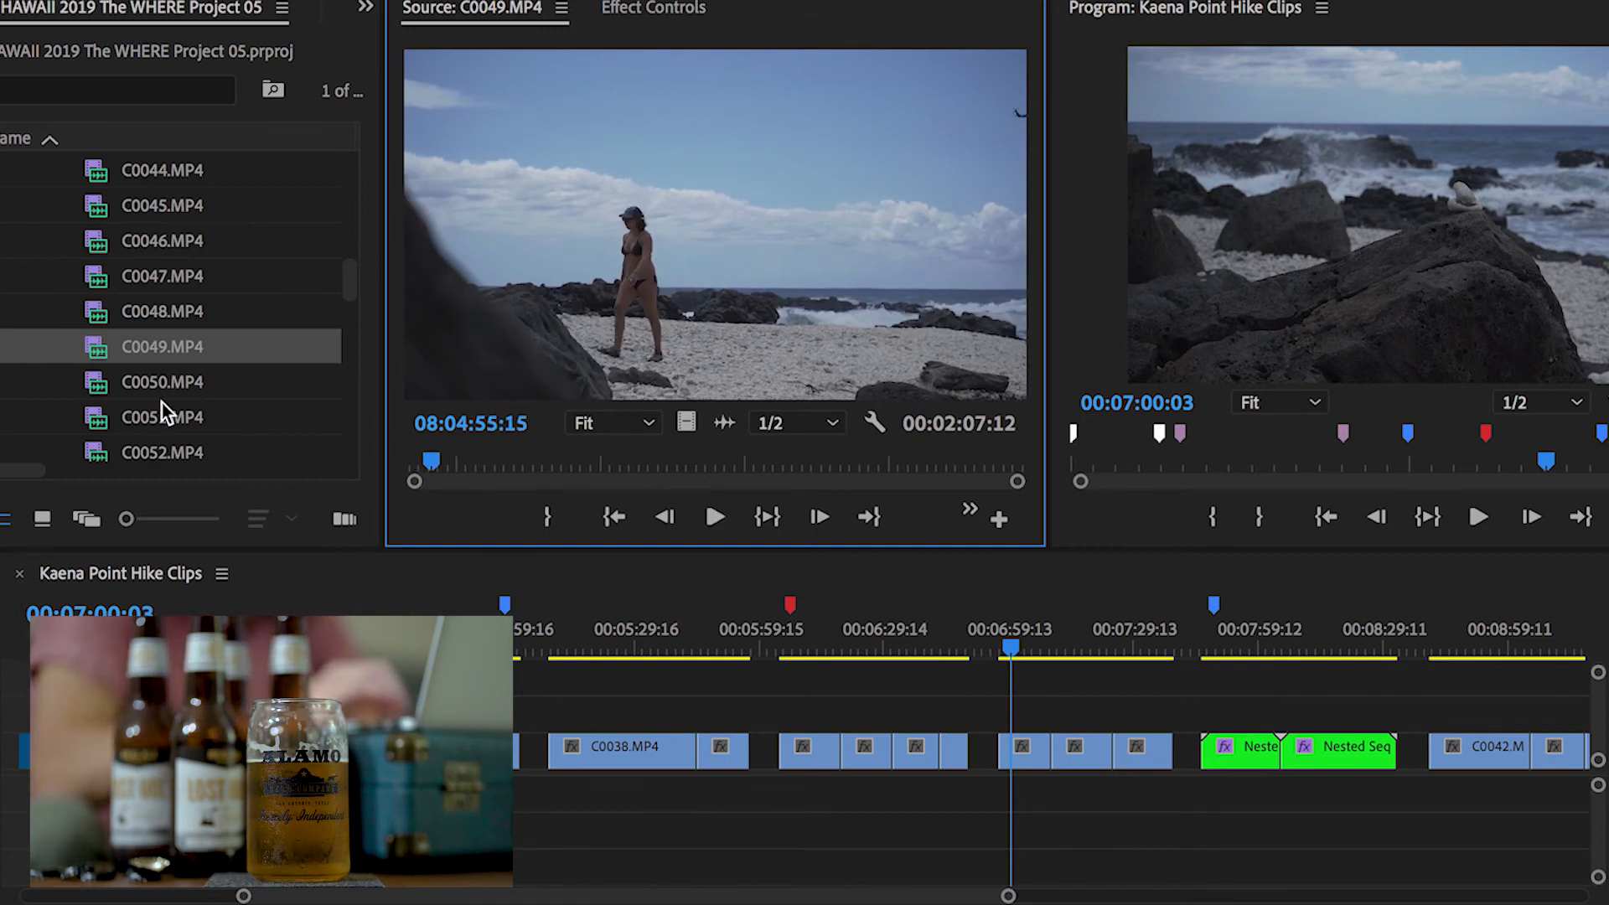
{"action": "scroll", "coordinate": [163, 403], "scroll_direction": "down", "scroll_amount": 4}
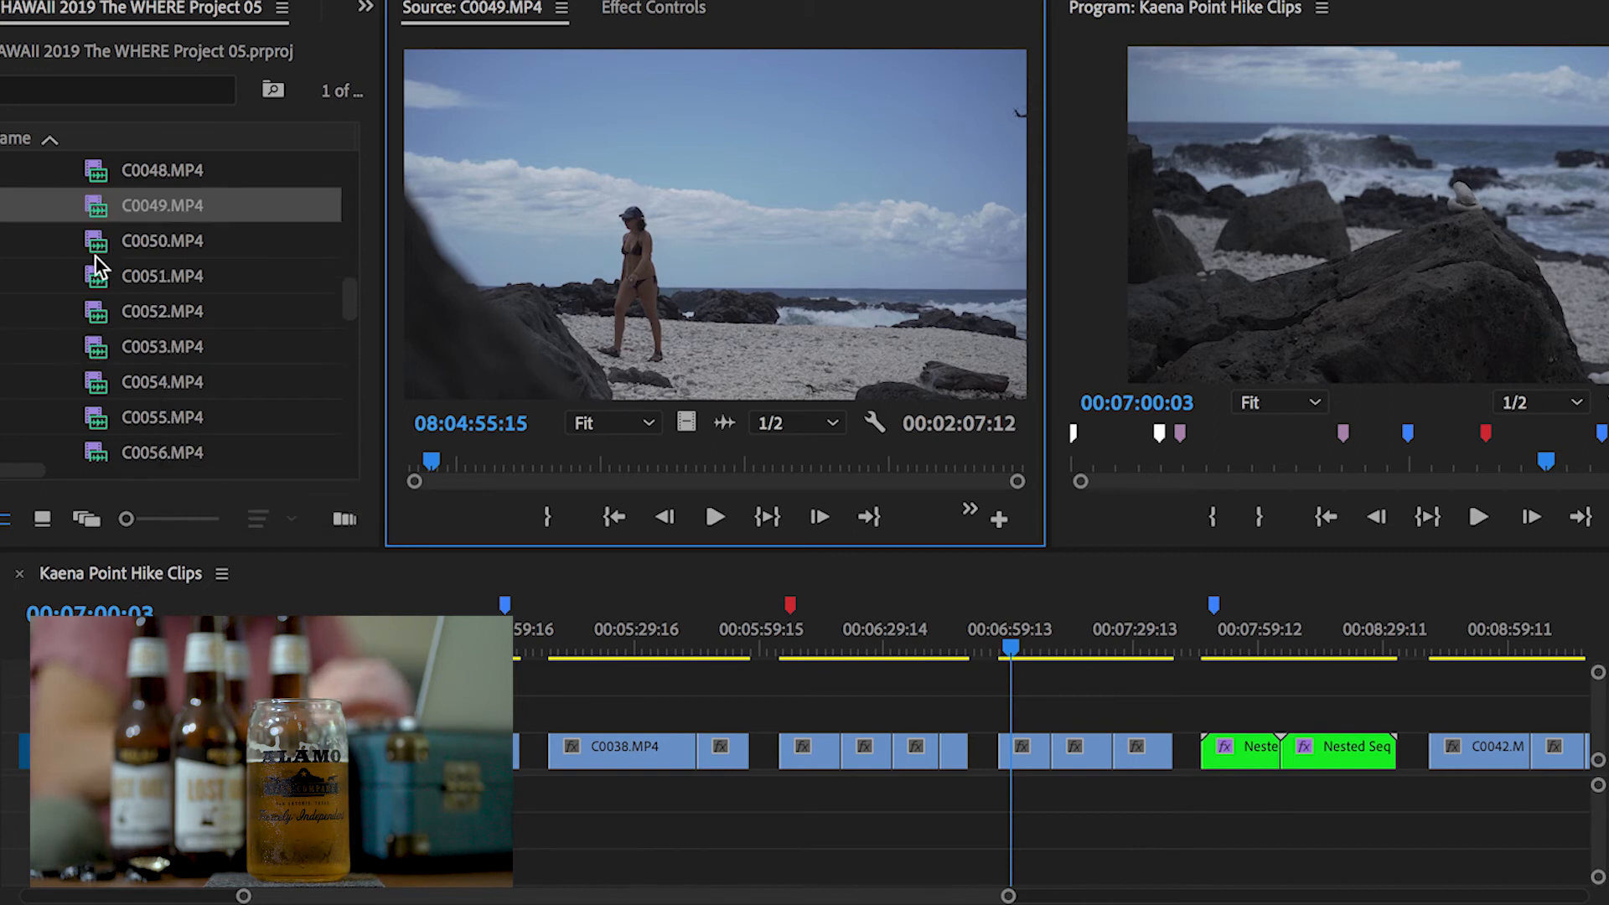
Play the Kaena Point Hike Clips sequence around the green nested sequences
{"action": "left_click", "coordinate": [866, 688]}
{"action": "scroll", "coordinate": [864, 688], "scroll_direction": "down", "scroll_amount": 5}
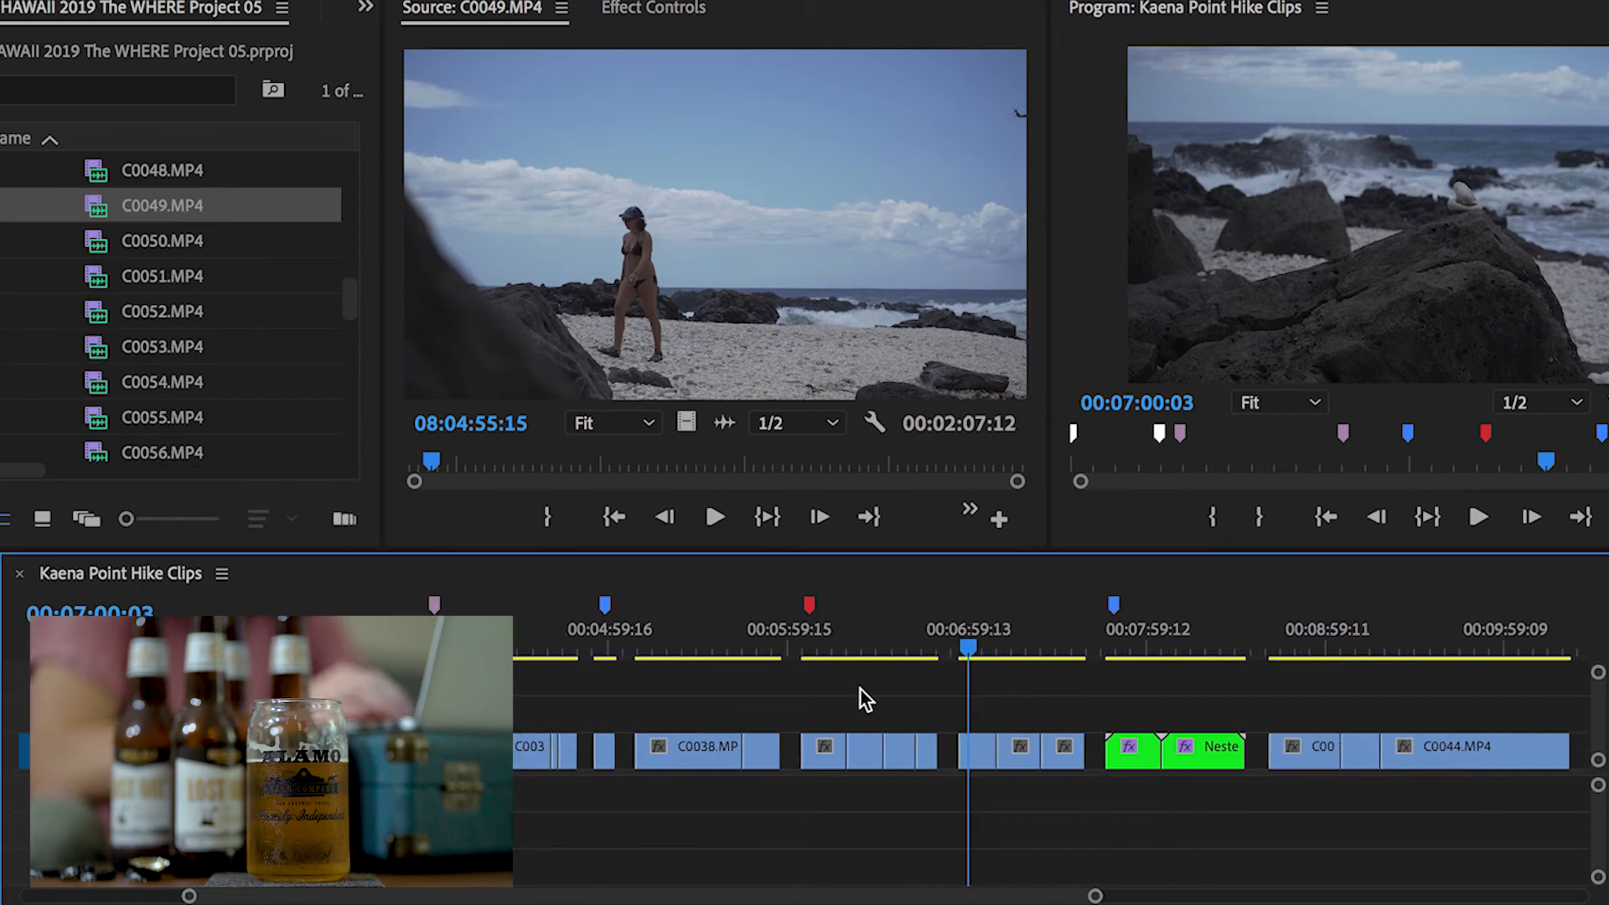
{"action": "scroll", "coordinate": [942, 689], "scroll_direction": "right", "scroll_amount": 2}
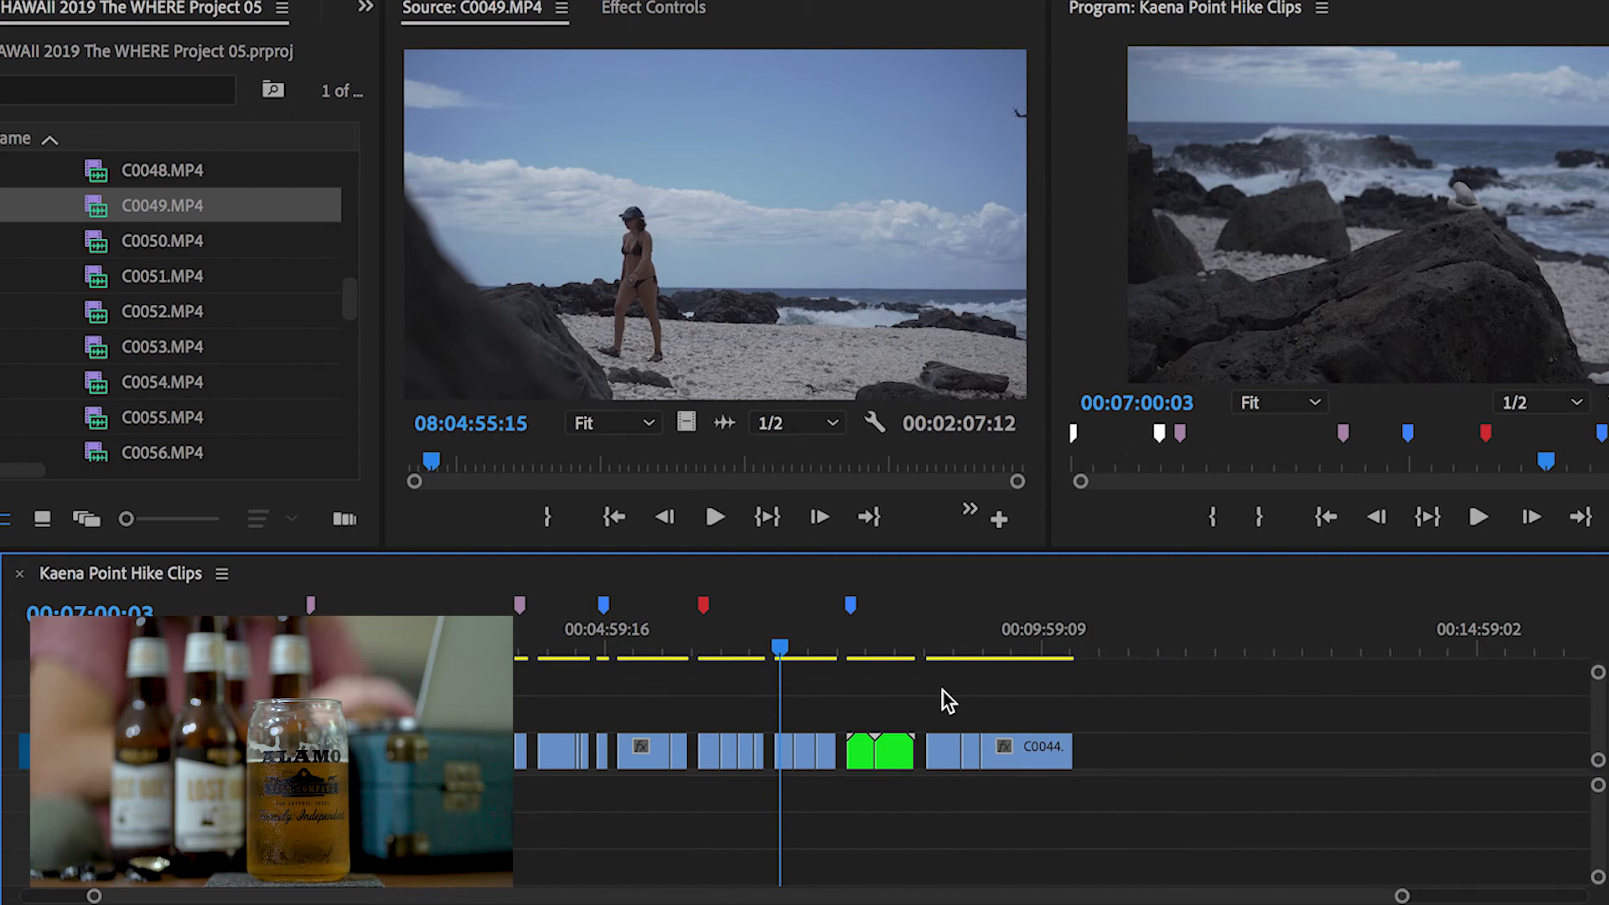
{"action": "scroll", "coordinate": [942, 689], "scroll_direction": "up", "scroll_amount": 2}
{"action": "scroll", "coordinate": [893, 701], "scroll_direction": "up", "scroll_amount": 2}
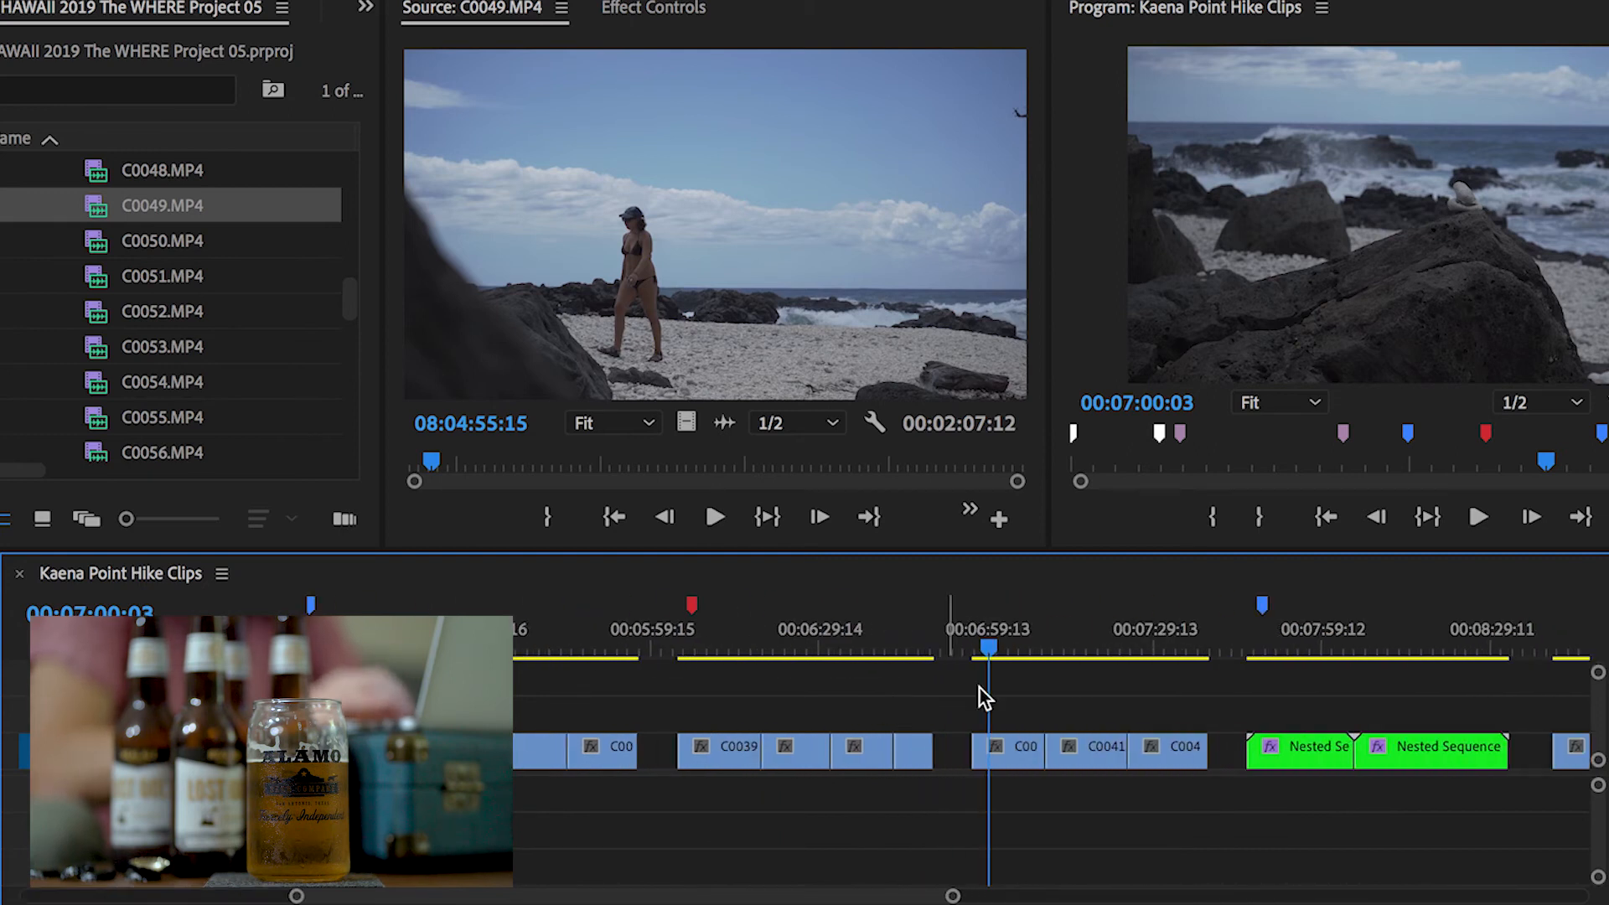
{"action": "scroll", "coordinate": [1024, 697], "scroll_direction": "right", "scroll_amount": 2}
{"action": "left_click", "coordinate": [873, 633]}
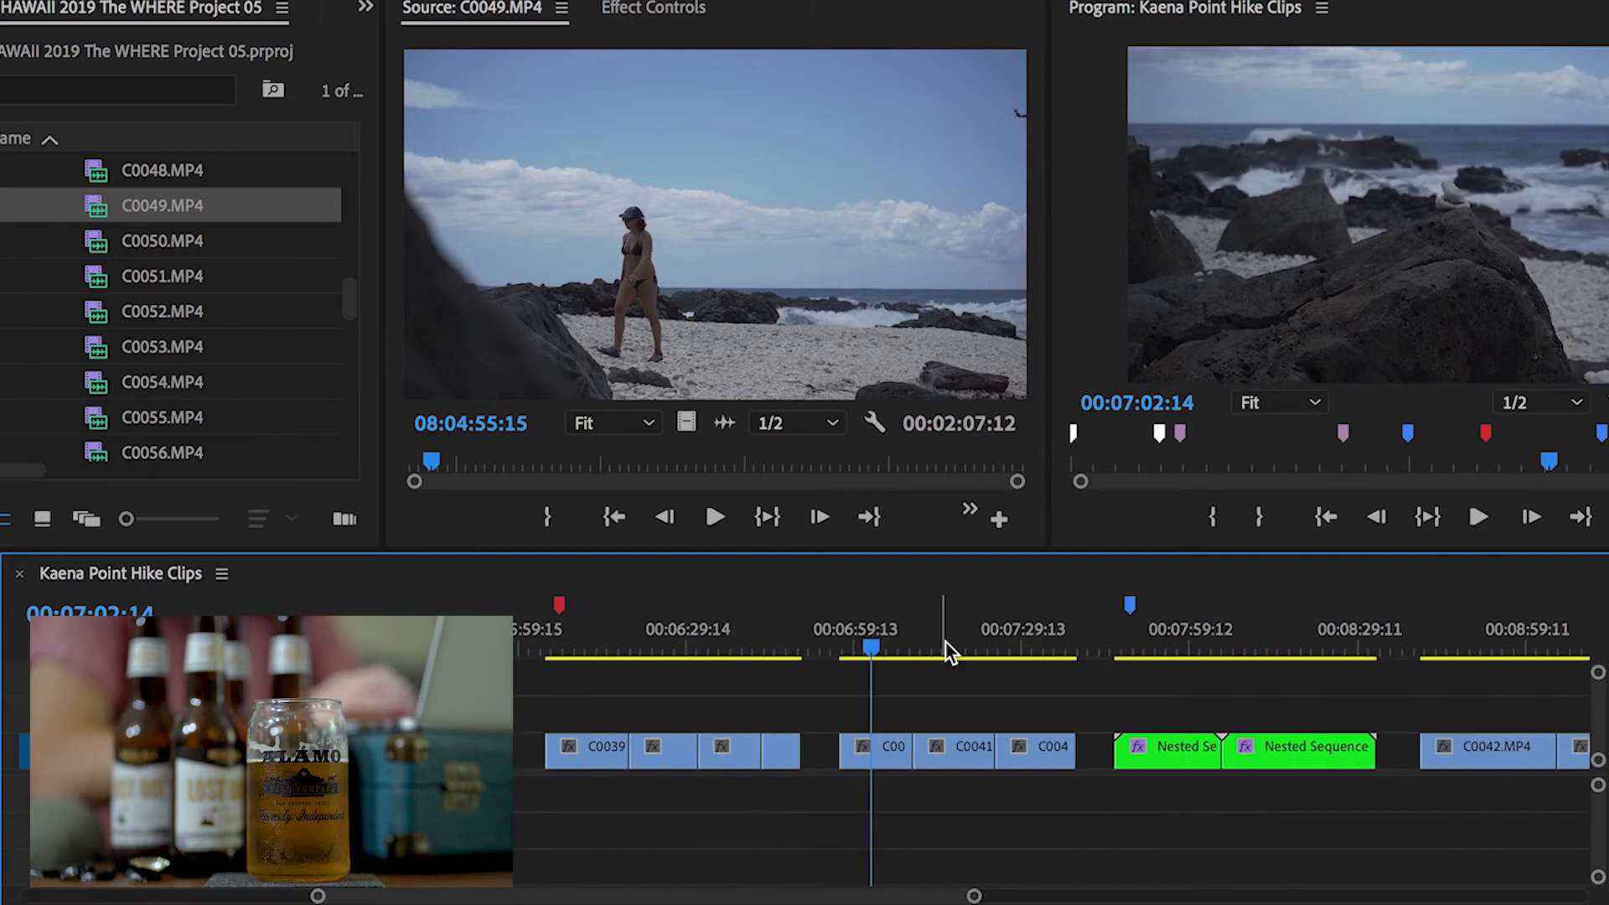
{"action": "scroll", "coordinate": [946, 641], "scroll_direction": "right", "scroll_amount": 2}
{"action": "left_click", "coordinate": [752, 637]}
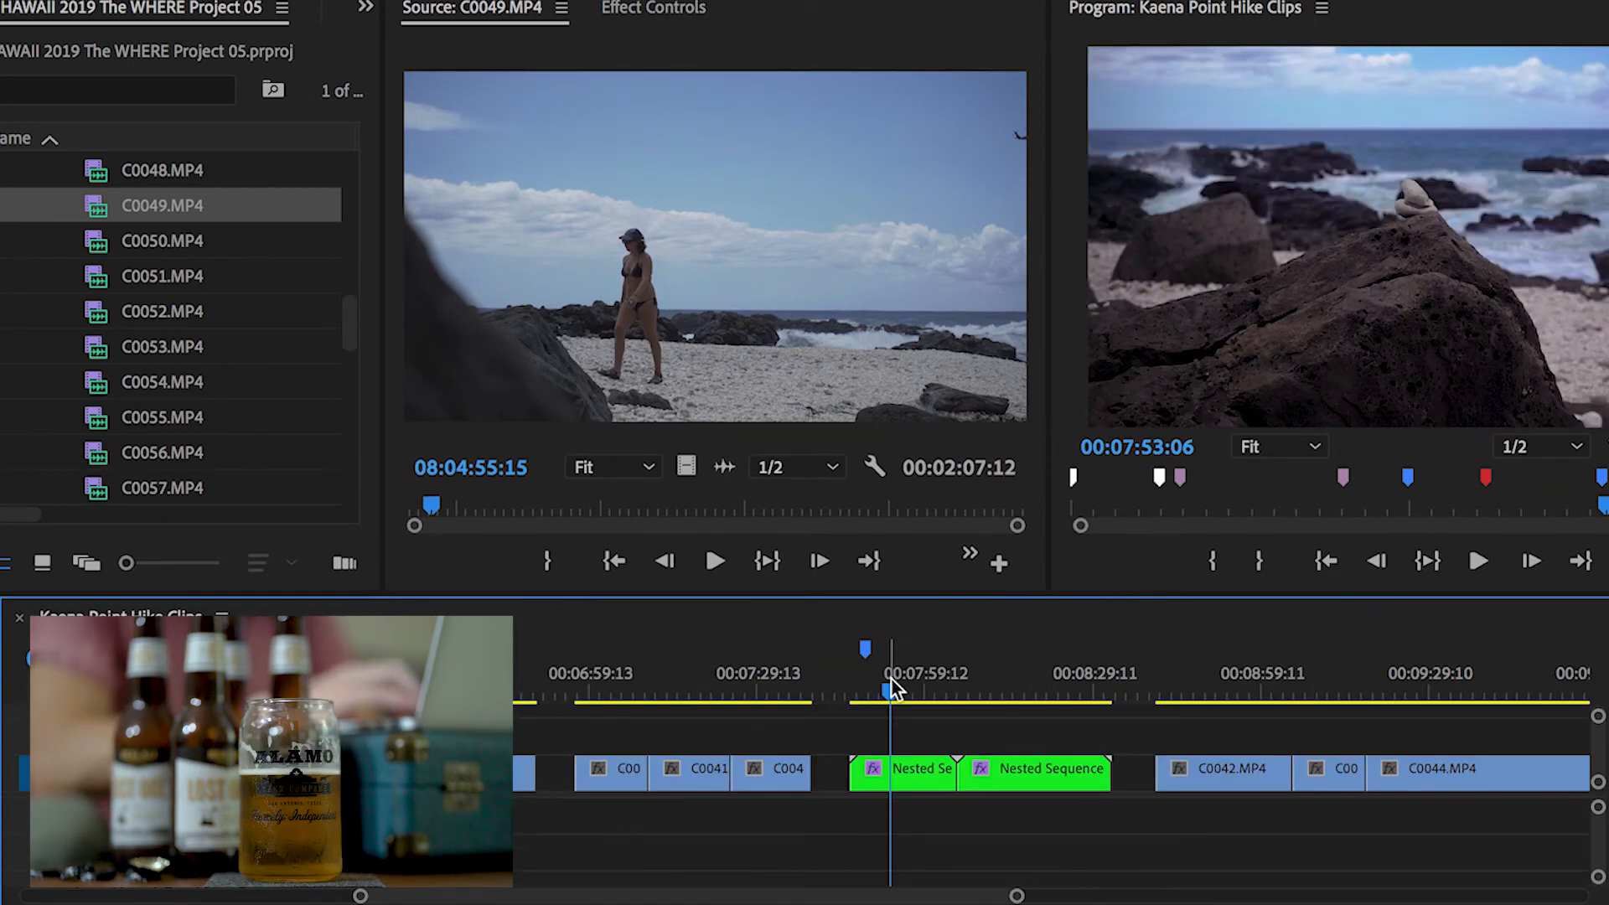
{"action": "left_click_drag", "start_coordinate": [898, 692], "coordinate": [838, 690]}
{"action": "key", "text": "space"}
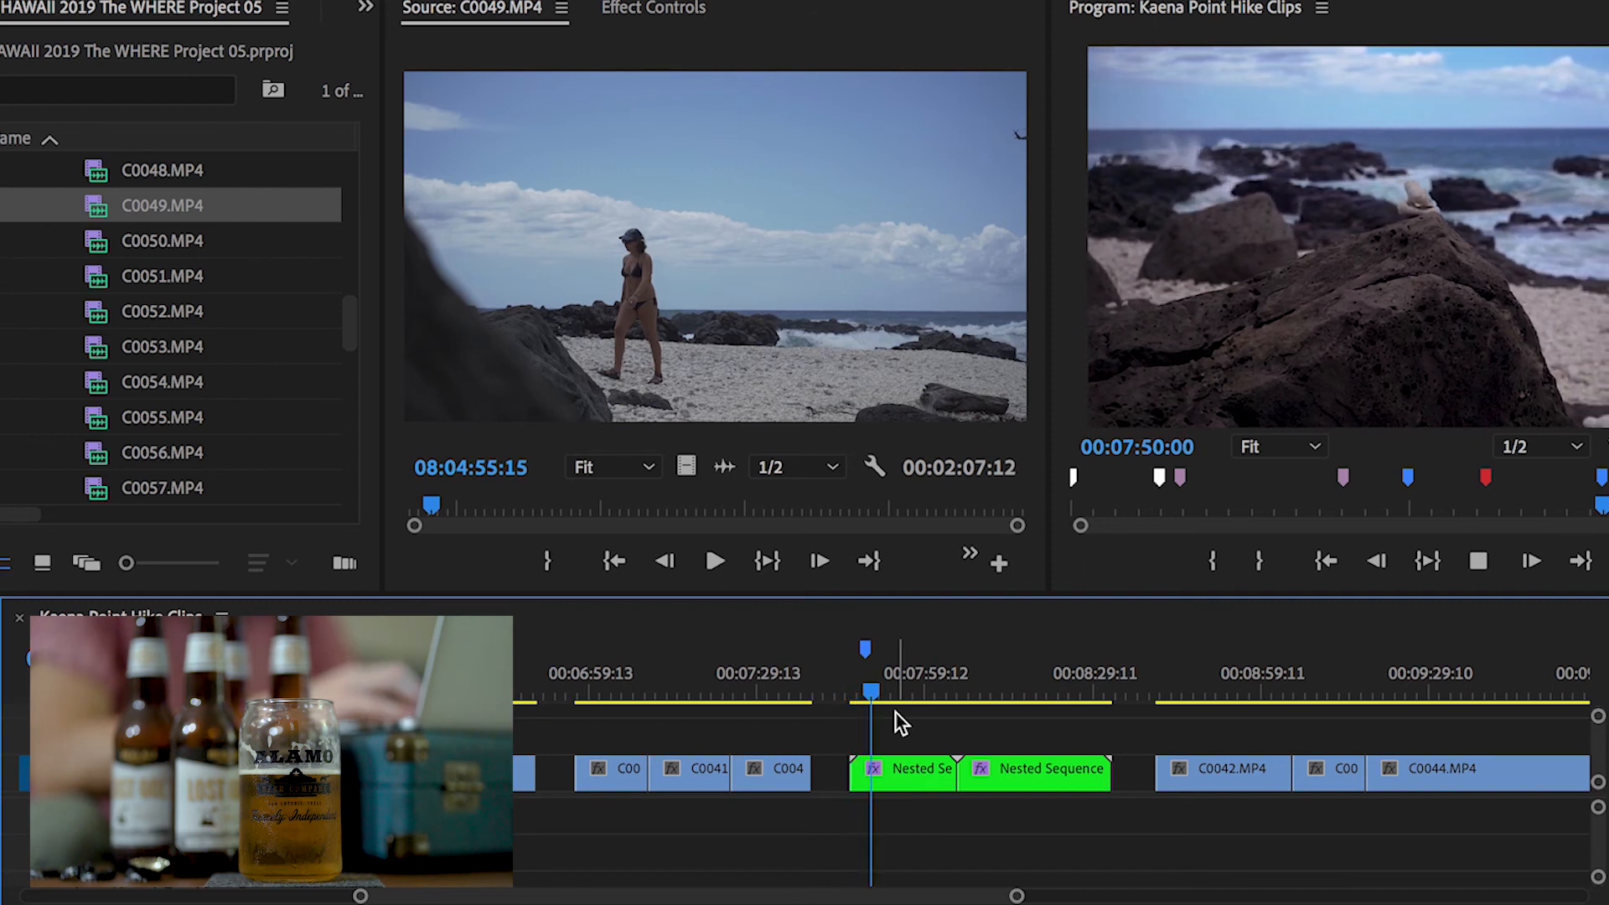
{"action": "key", "text": "space"}
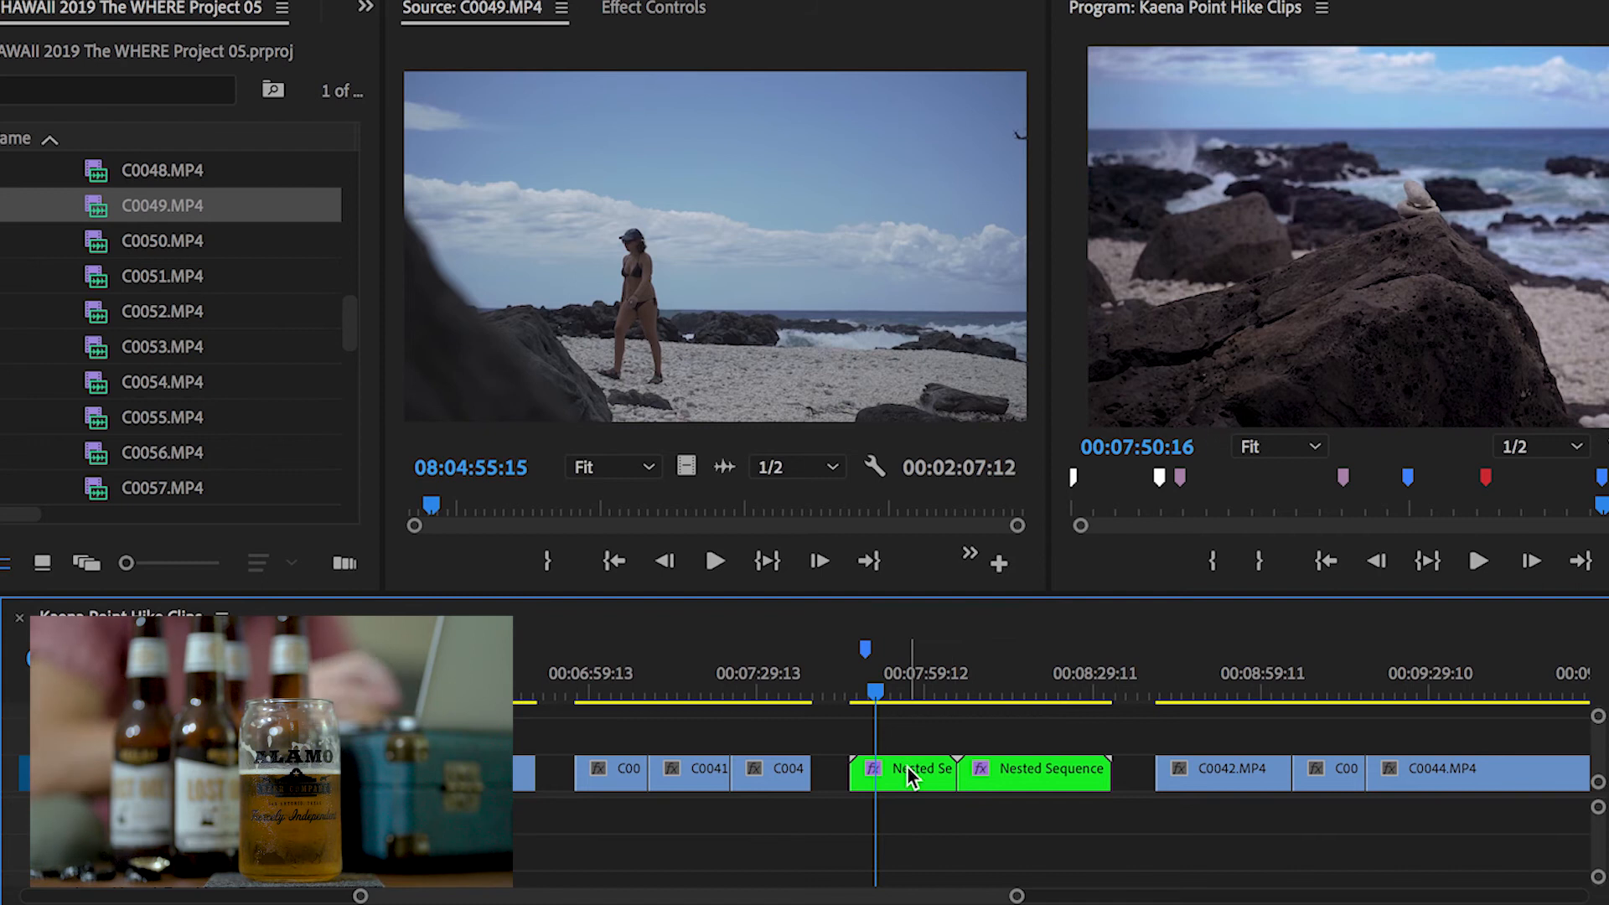
Set the sequence In point at the start of Nested Sequence 18, at 00:07:46:01
{"action": "left_click_drag", "start_coordinate": [875, 691], "coordinate": [850, 692]}
{"action": "key", "text": "equal"}
{"action": "key", "text": "equal"}
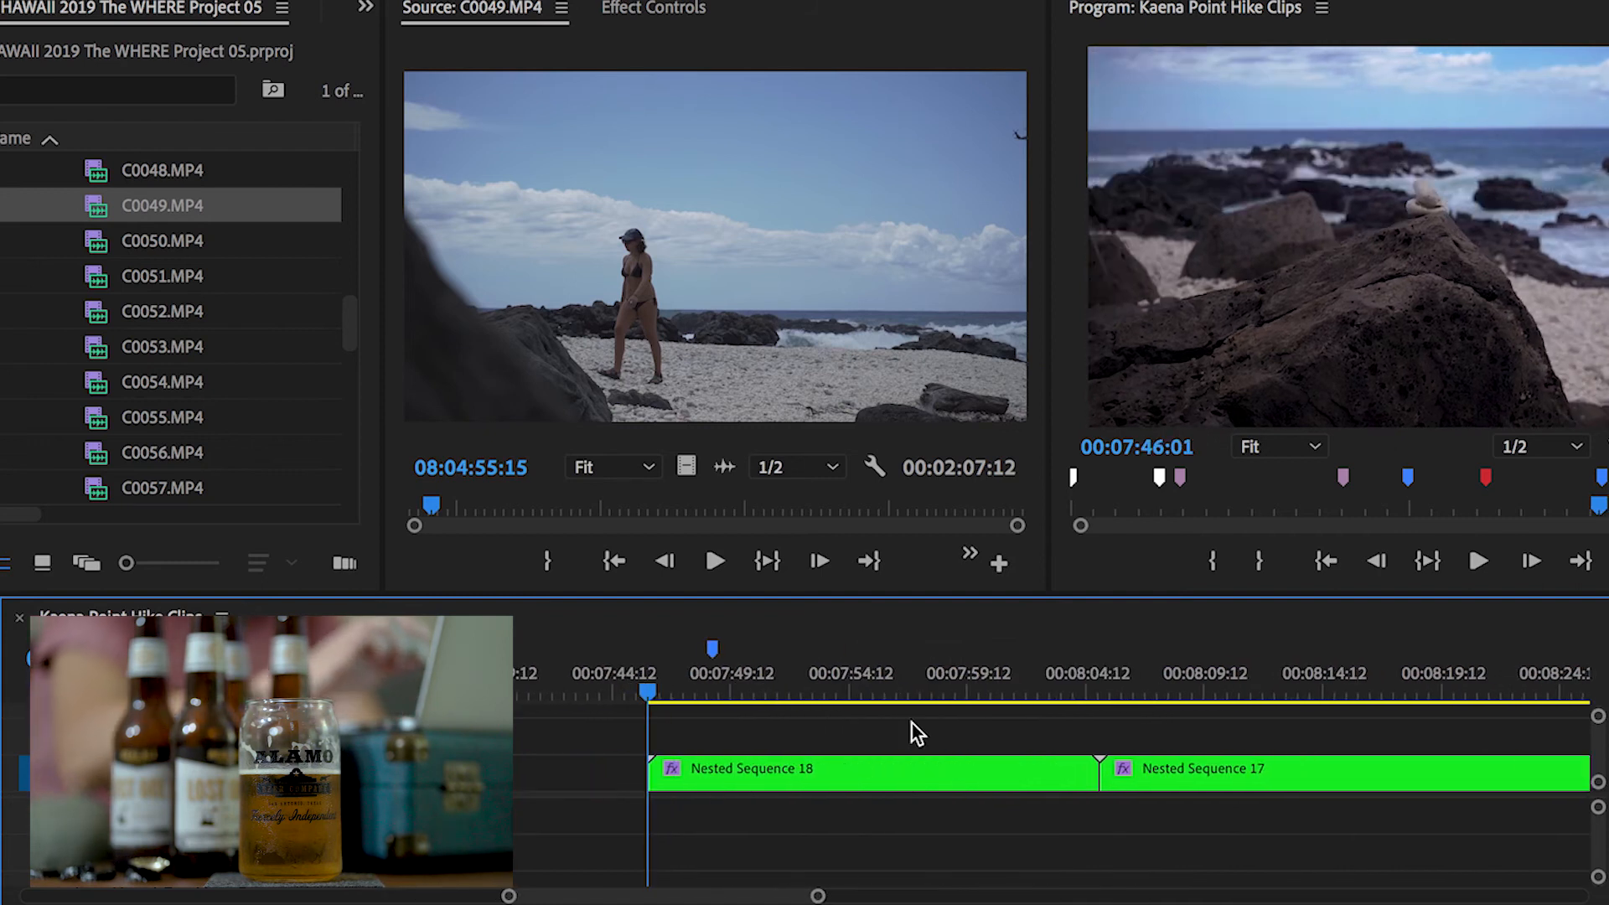
{"action": "key", "text": "i"}
Set the sequence Out point at the end of Nested Sequence 18, at 00:08:05:02
{"action": "scroll", "coordinate": [912, 722], "scroll_direction": "up", "scroll_amount": 3}
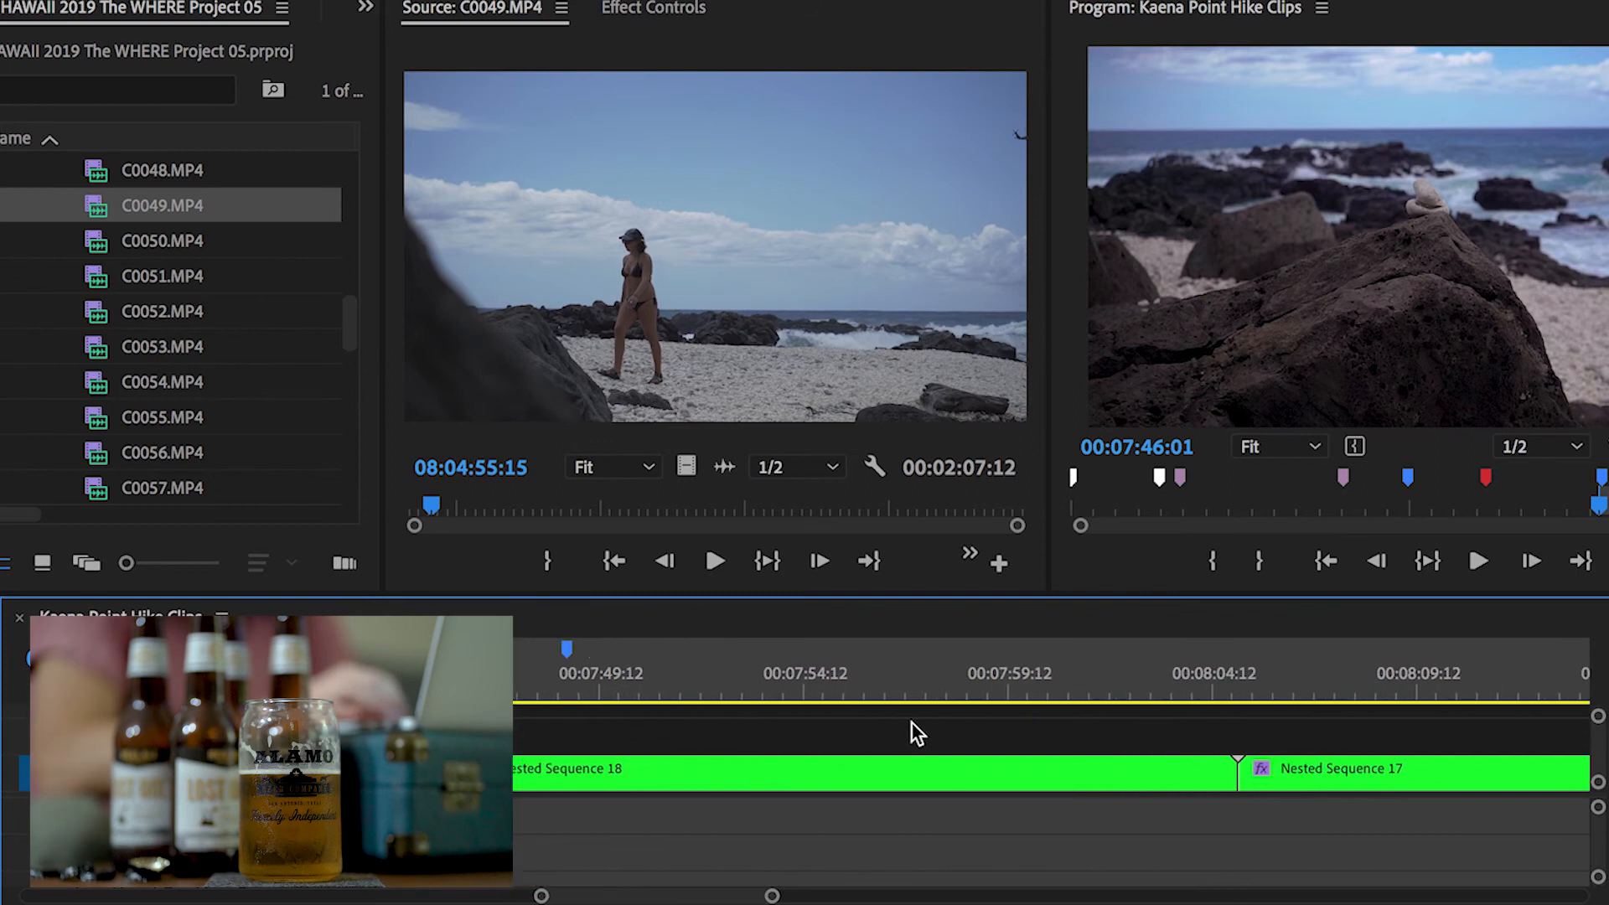
{"action": "left_click_drag", "start_coordinate": [973, 691], "coordinate": [1187, 713]}
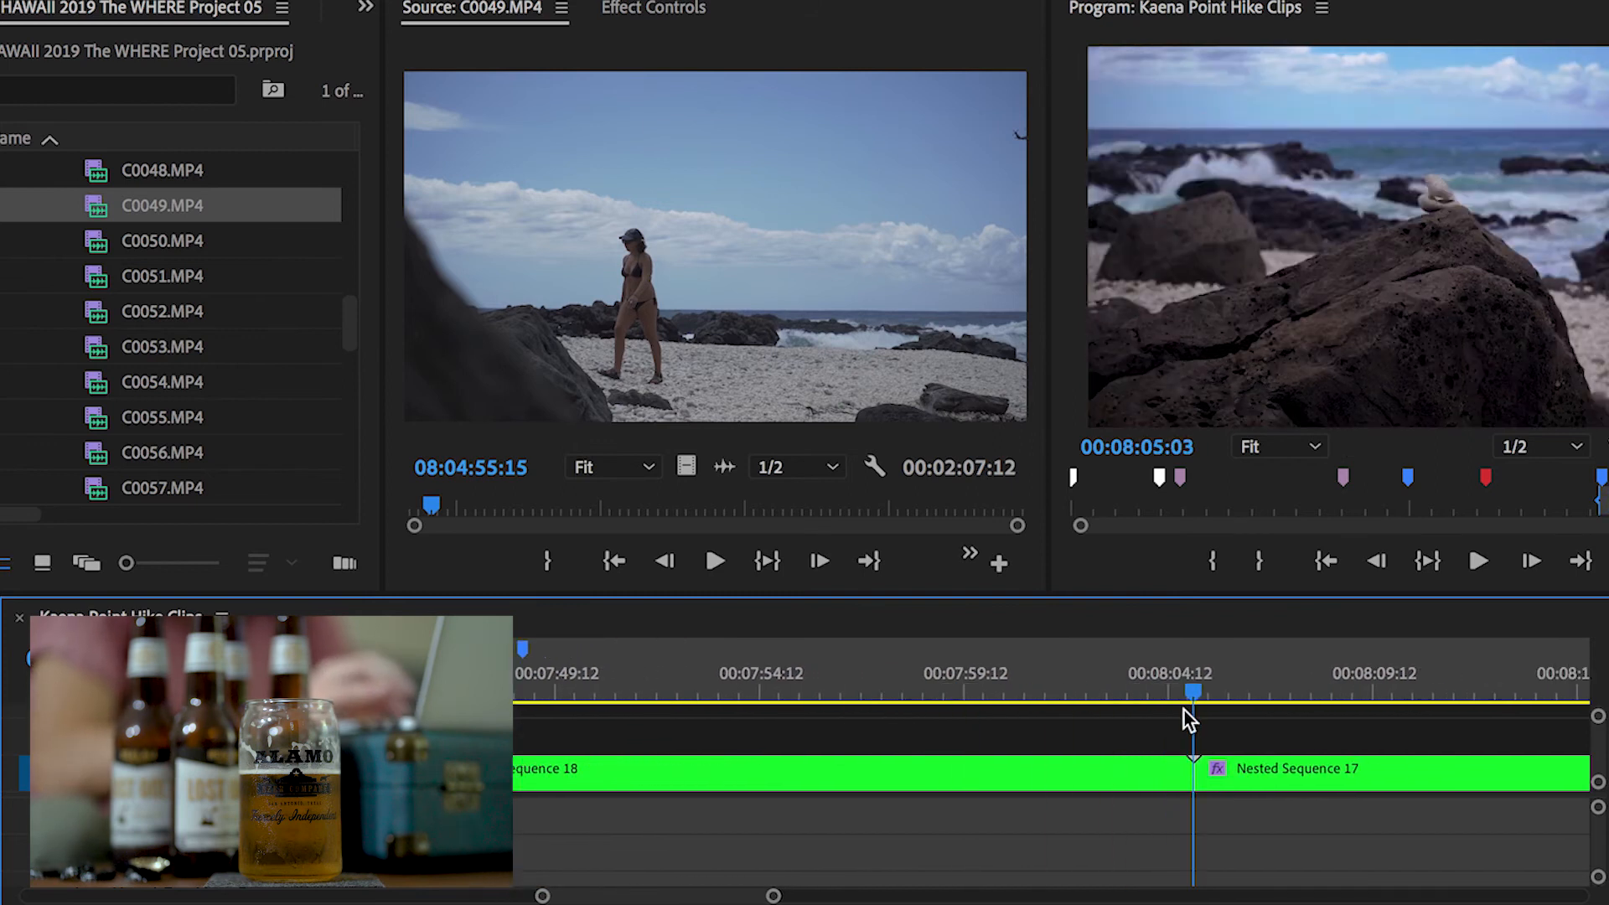
{"action": "scroll", "coordinate": [1224, 741], "scroll_direction": "up", "scroll_amount": 3}
{"action": "scroll", "coordinate": [1224, 741], "scroll_direction": "up", "scroll_amount": 1}
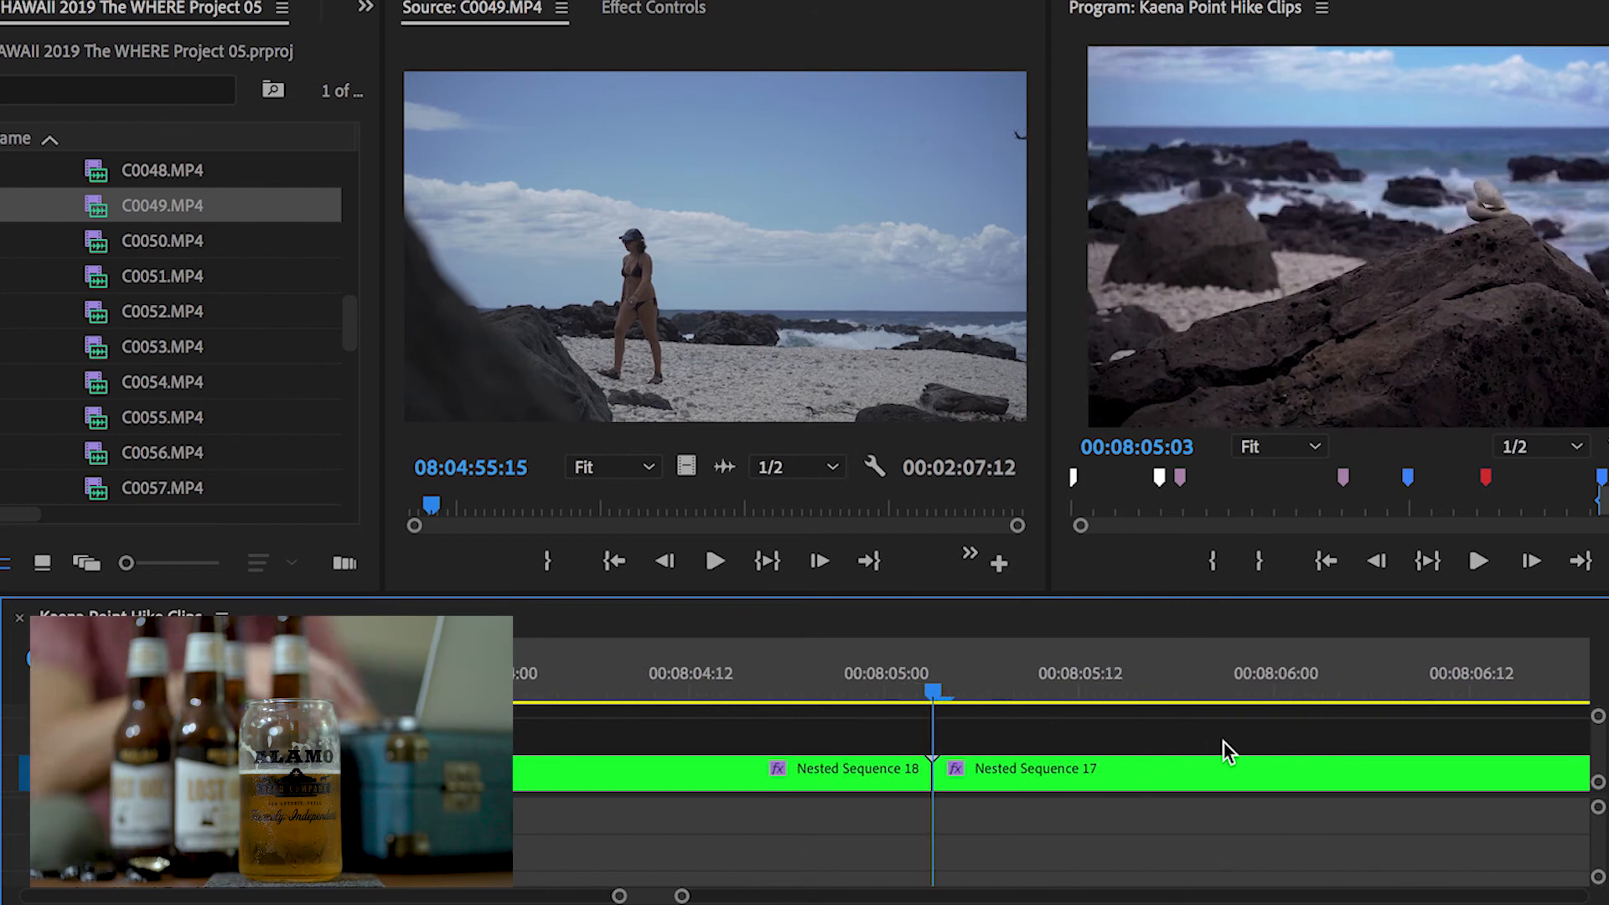
{"action": "key", "text": "Left"}
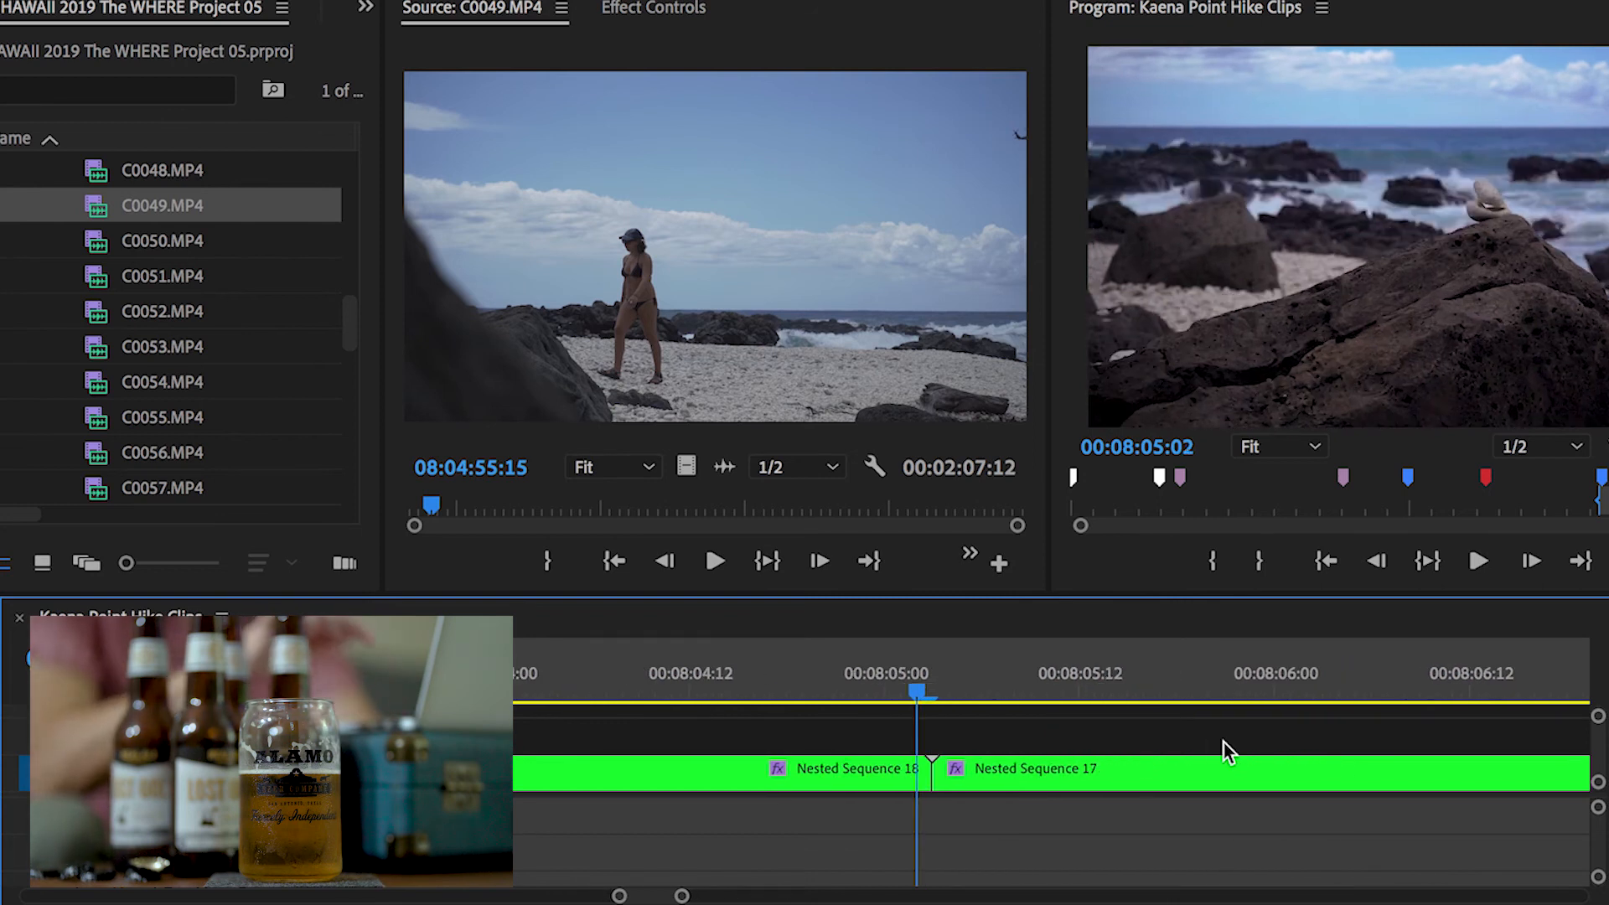
{"action": "key", "text": "o"}
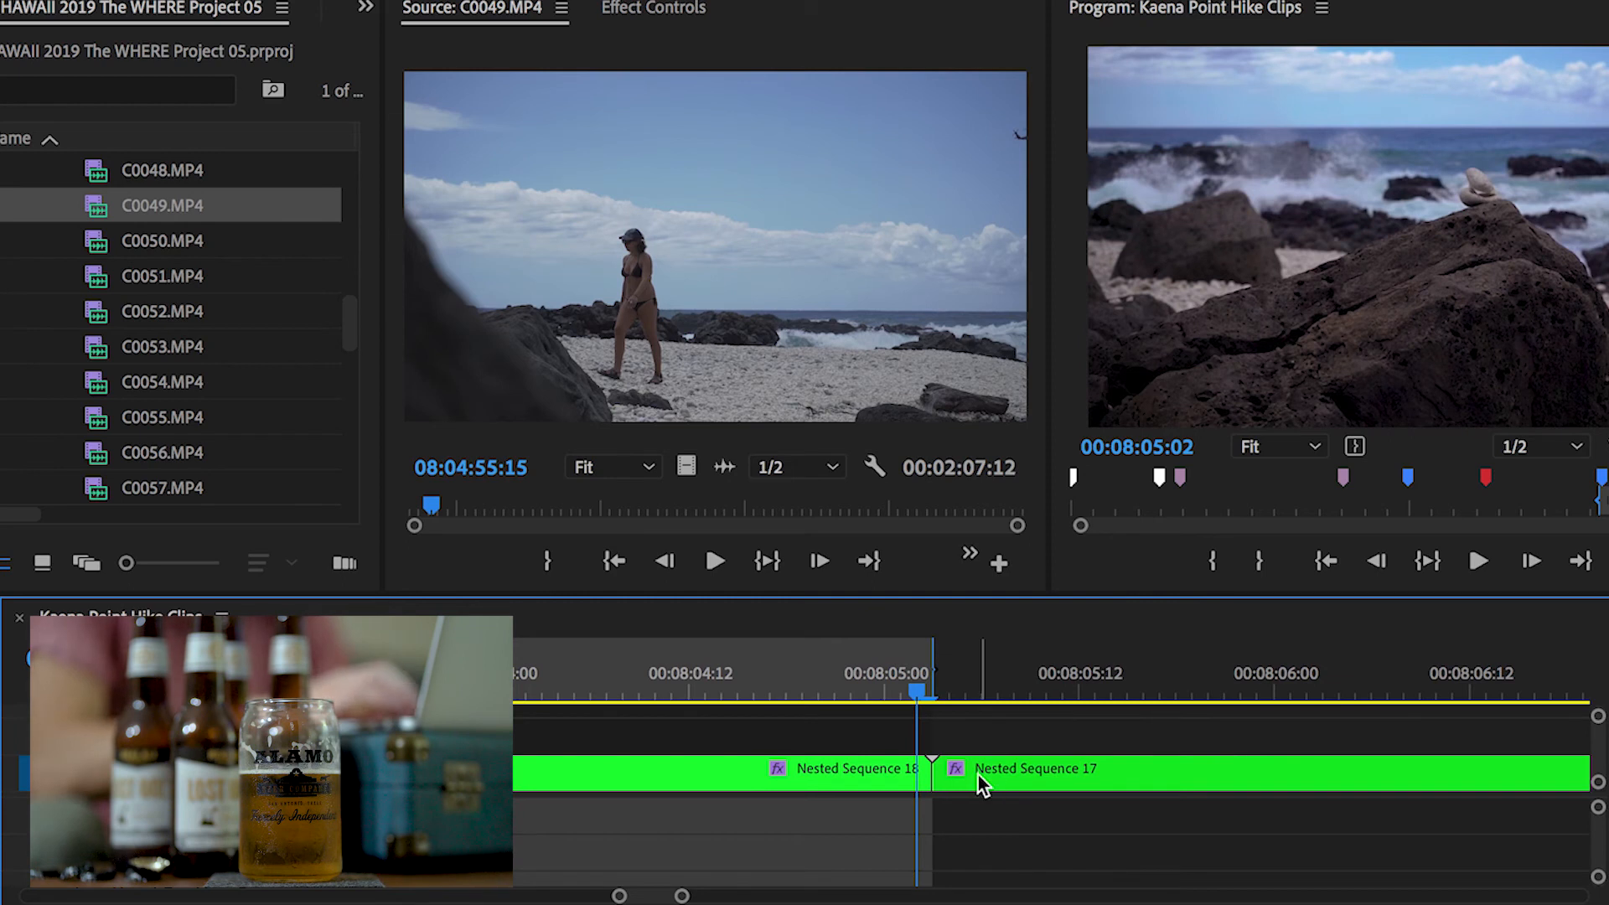
Review the marked In/Out range around Nested Sequence 18 in the timeline
{"action": "key", "text": "Right"}
{"action": "key", "text": "Left"}
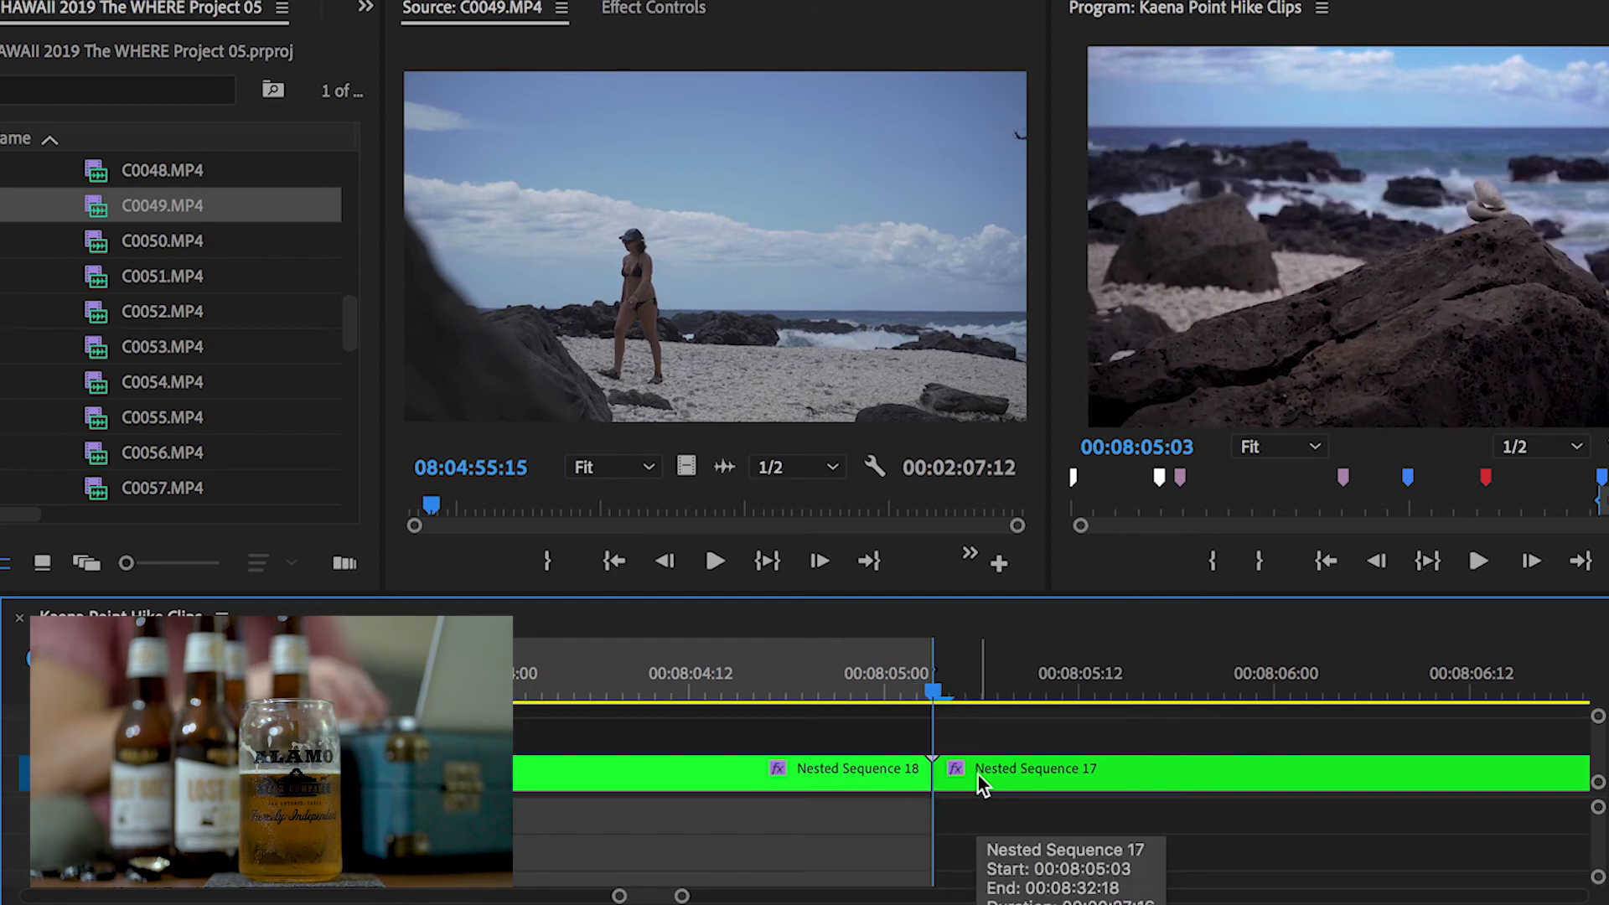
{"action": "key", "text": "Right"}
{"action": "key", "text": "equal"}
{"action": "key", "text": "equal"}
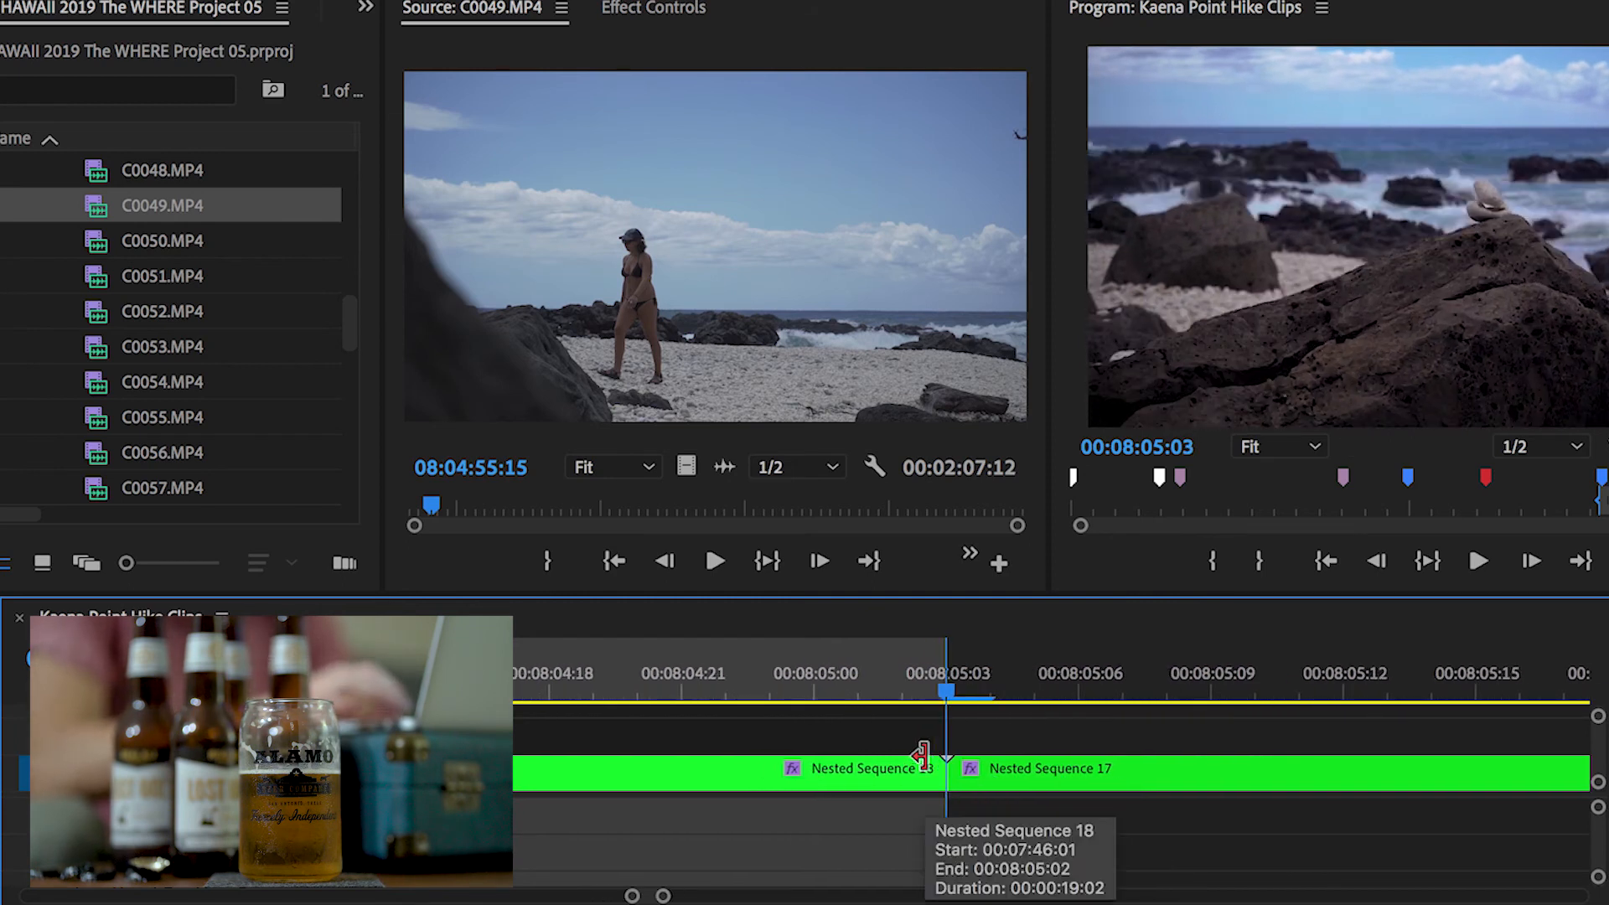
{"action": "scroll", "coordinate": [915, 747], "scroll_direction": "down", "scroll_amount": 5}
{"action": "left_click", "coordinate": [559, 691]}
{"action": "scroll", "coordinate": [680, 701], "scroll_direction": "down", "scroll_amount": 4}
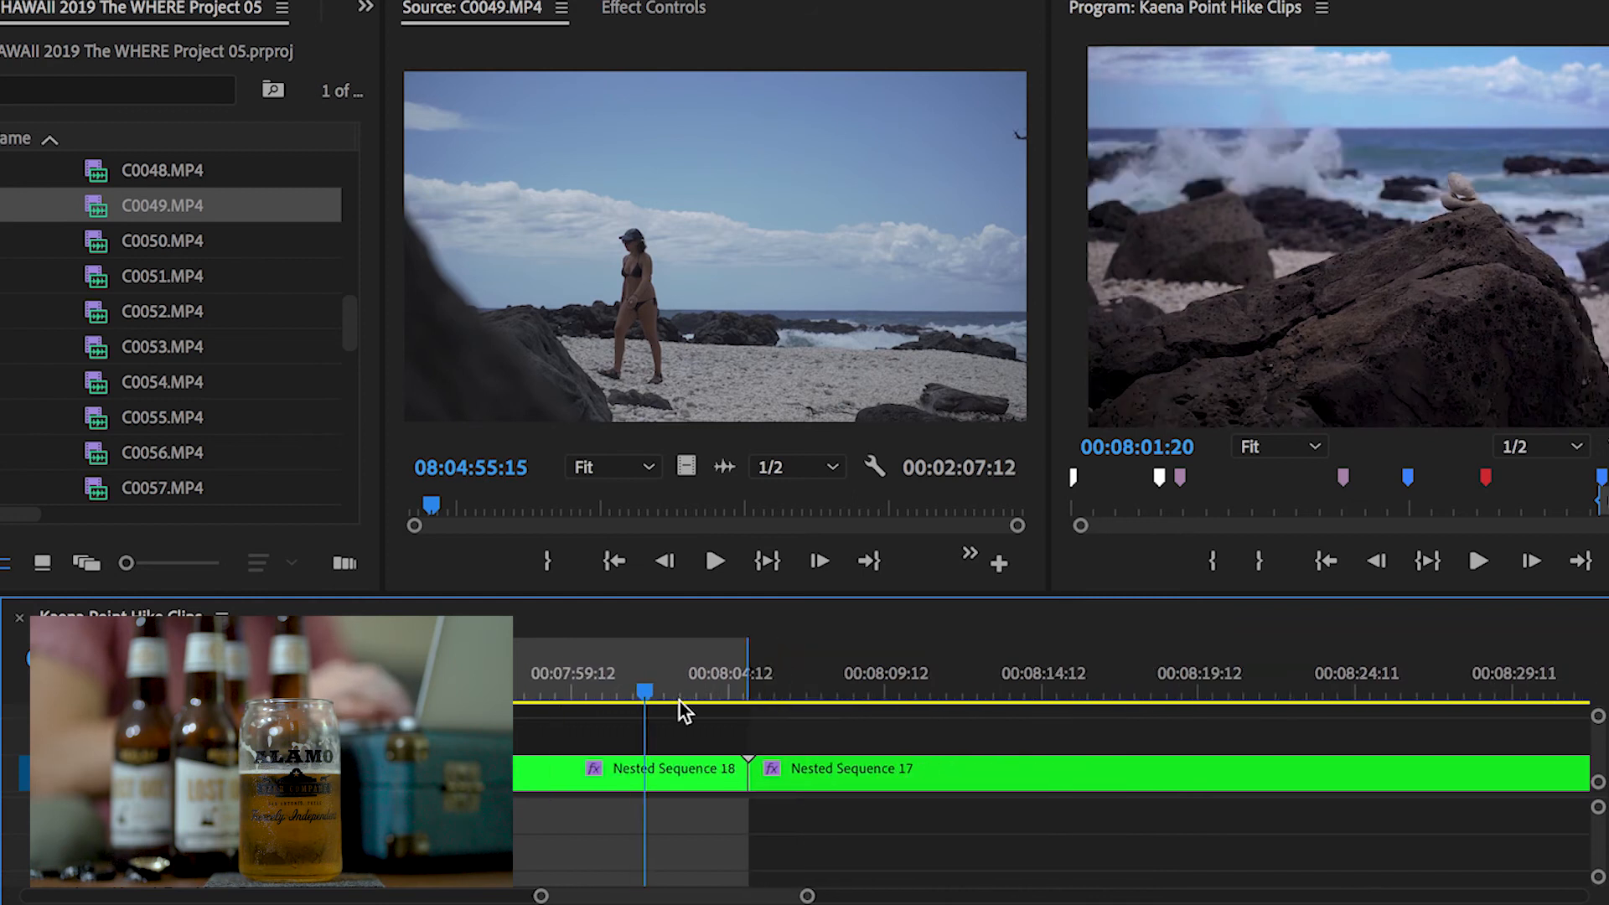
{"action": "scroll", "coordinate": [660, 721], "scroll_direction": "left", "scroll_amount": 5}
{"action": "scroll", "coordinate": [659, 722], "scroll_direction": "left", "scroll_amount": 5}
{"action": "scroll", "coordinate": [659, 722], "scroll_direction": "right", "scroll_amount": 6}
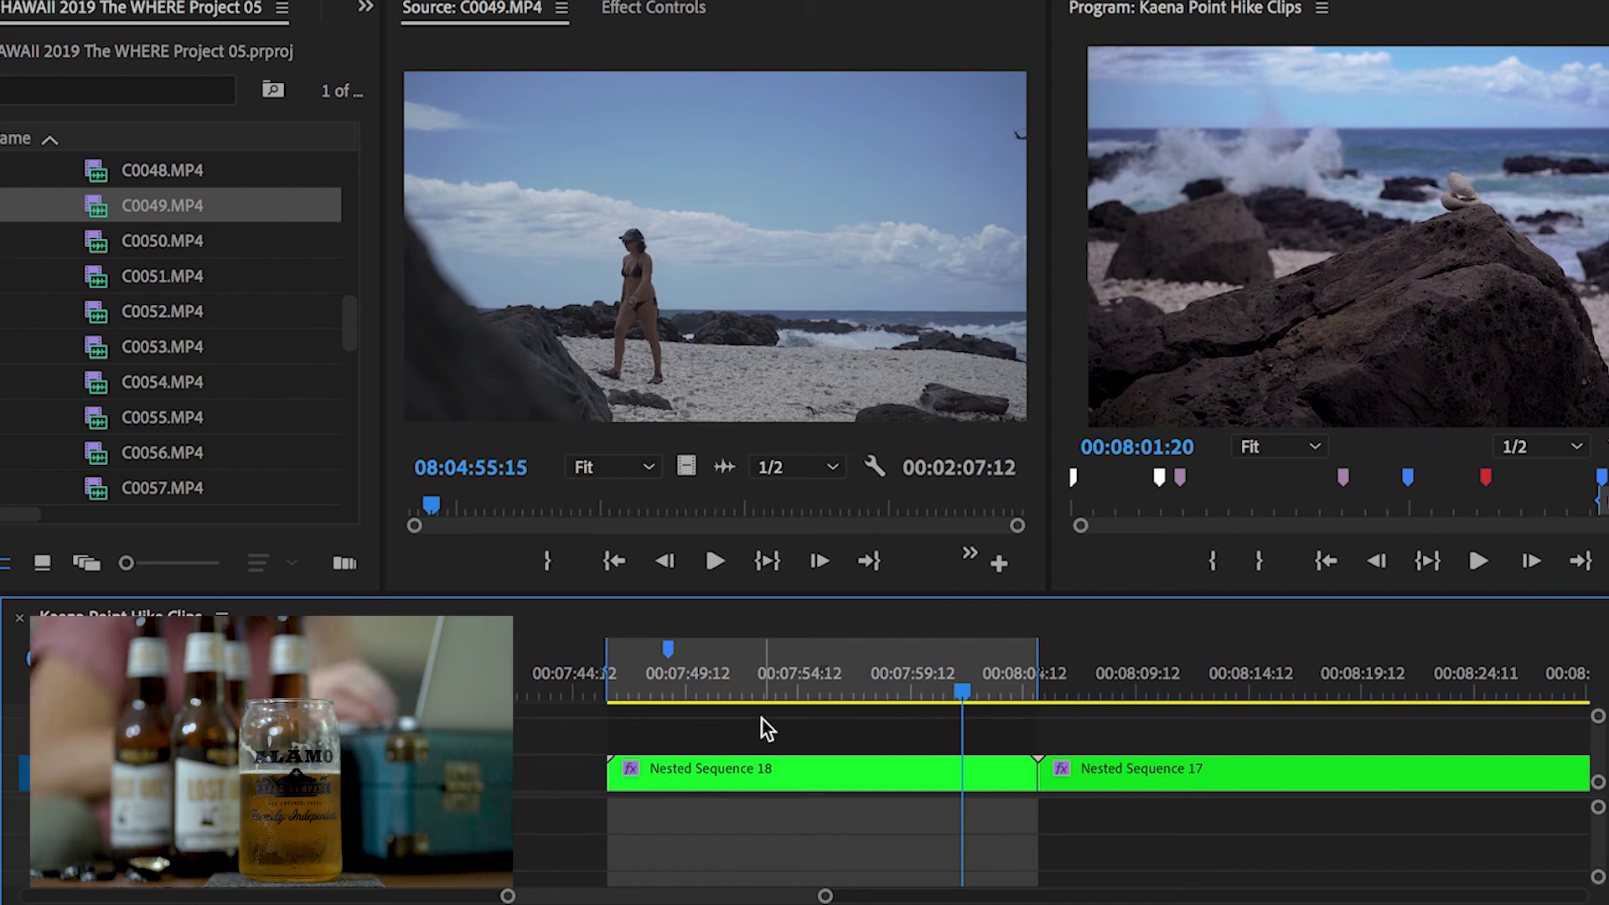
Open export settings for the sequence In/Out range and choose the BLACKBOX preset
{"action": "key", "text": "ctrl+m"}
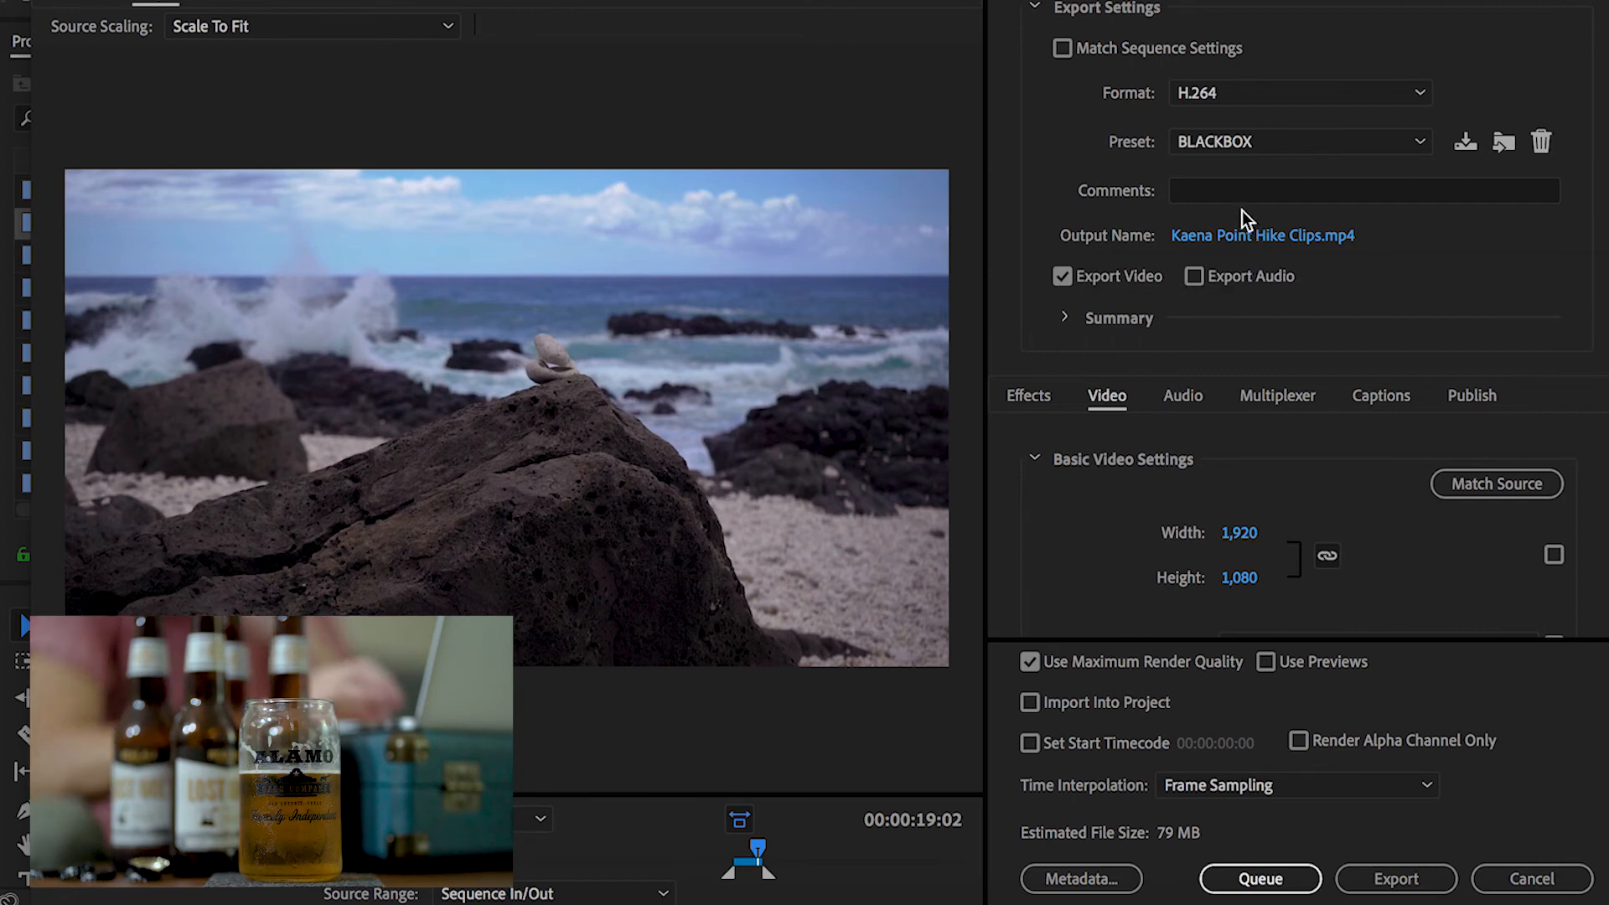
{"action": "left_click", "coordinate": [1254, 148]}
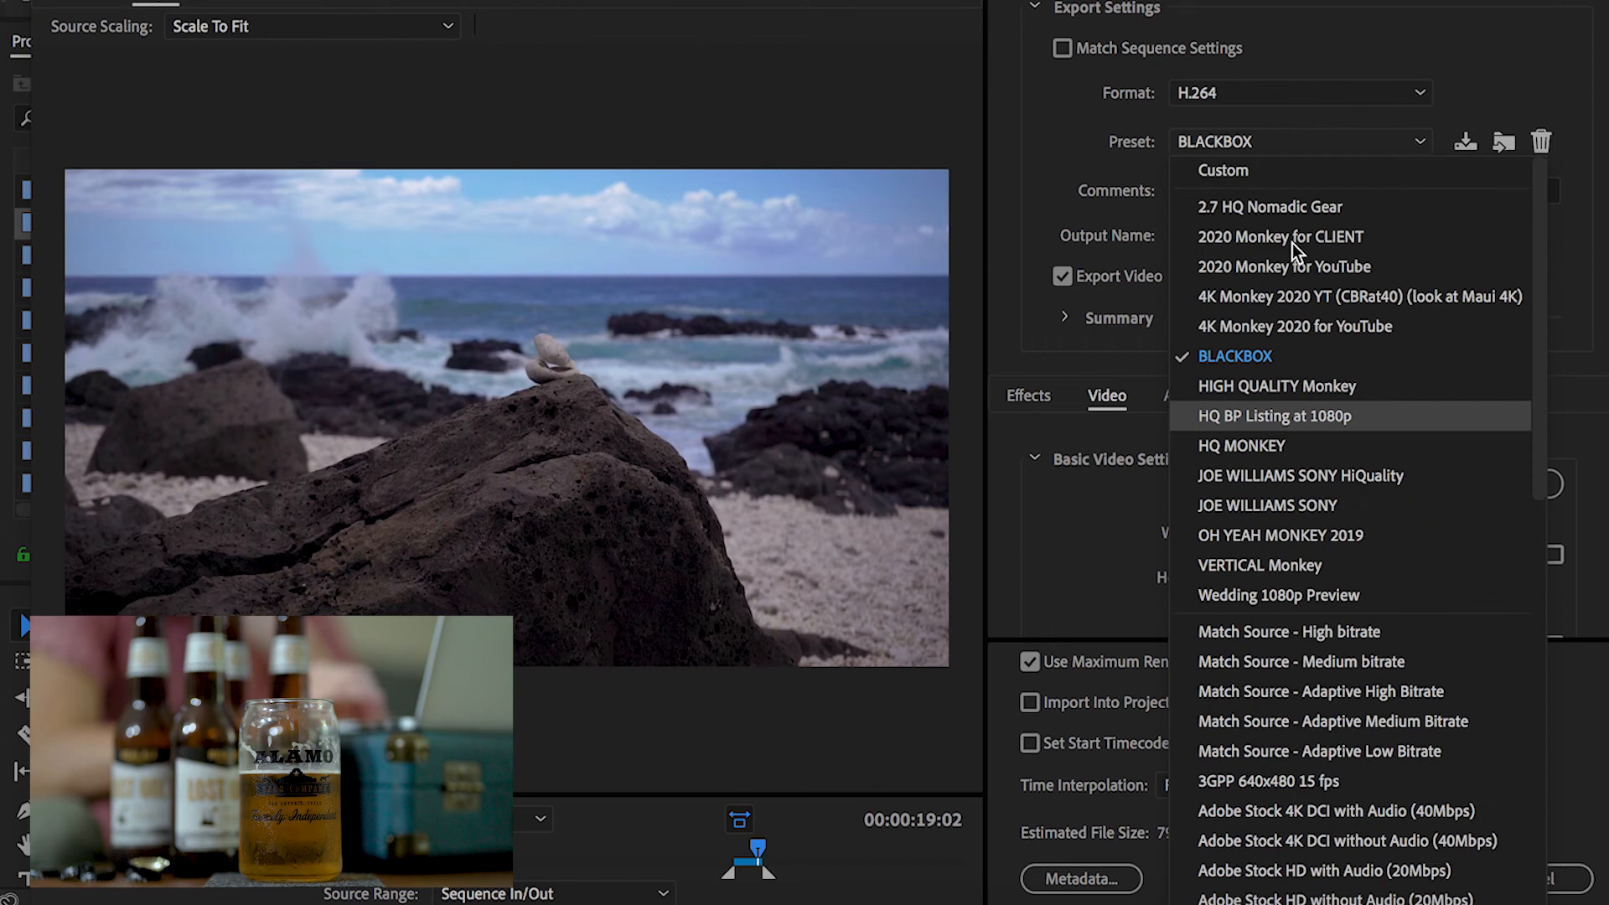
{"action": "left_click", "coordinate": [1221, 362]}
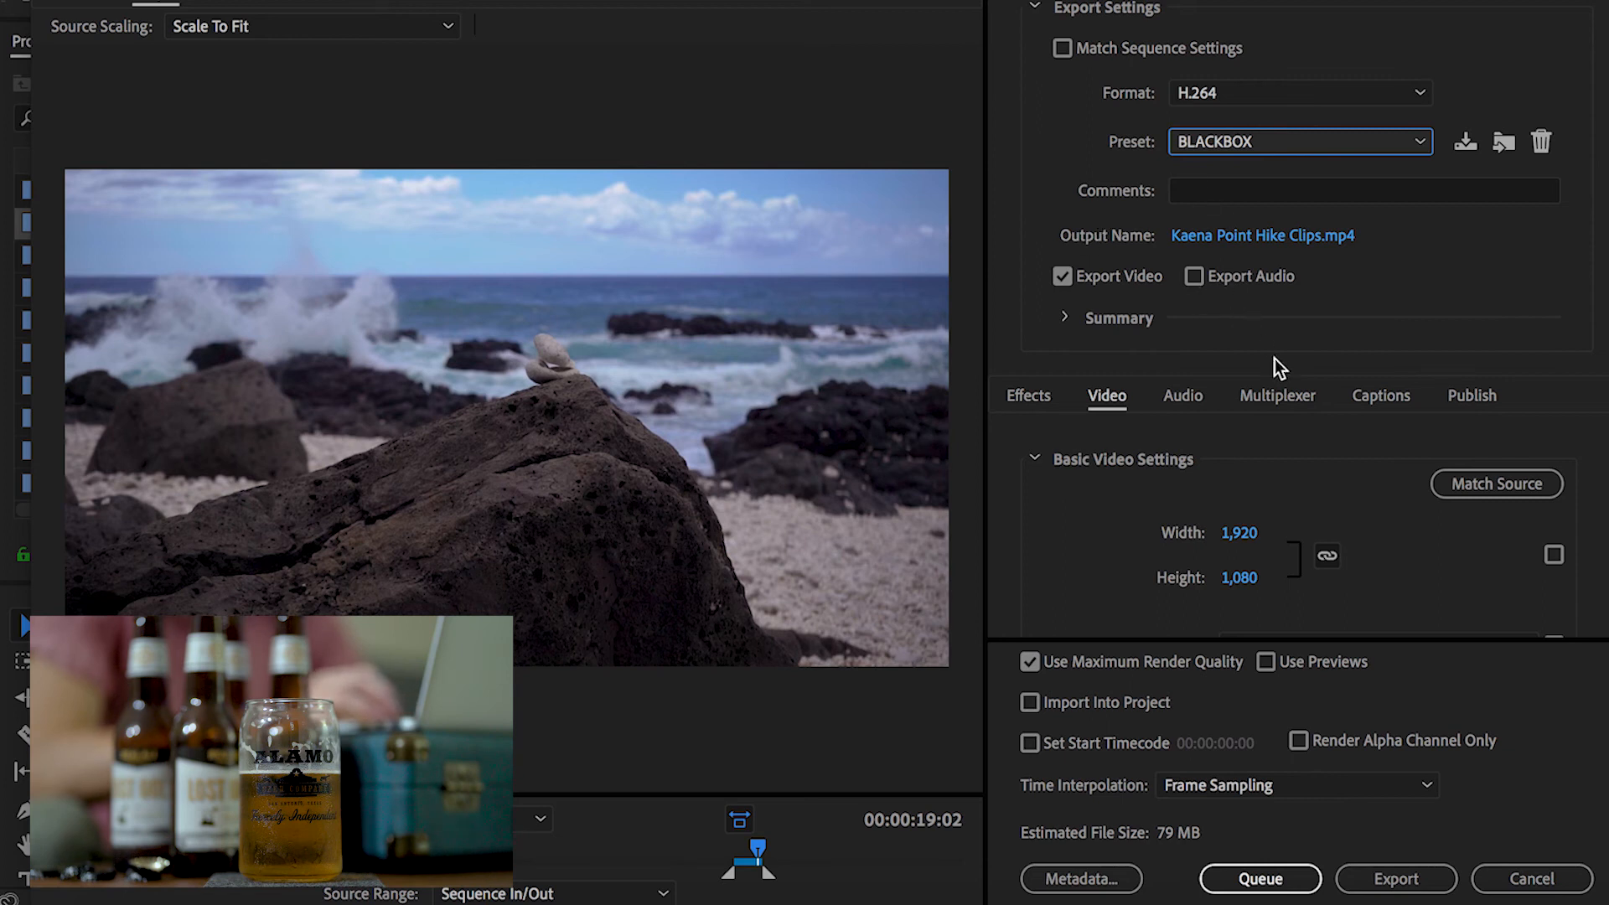
Scroll through and examine the preset's video settings, including encoding, bitrate and advanced options
{"action": "scroll", "coordinate": [1351, 480], "scroll_direction": "down", "scroll_amount": 2}
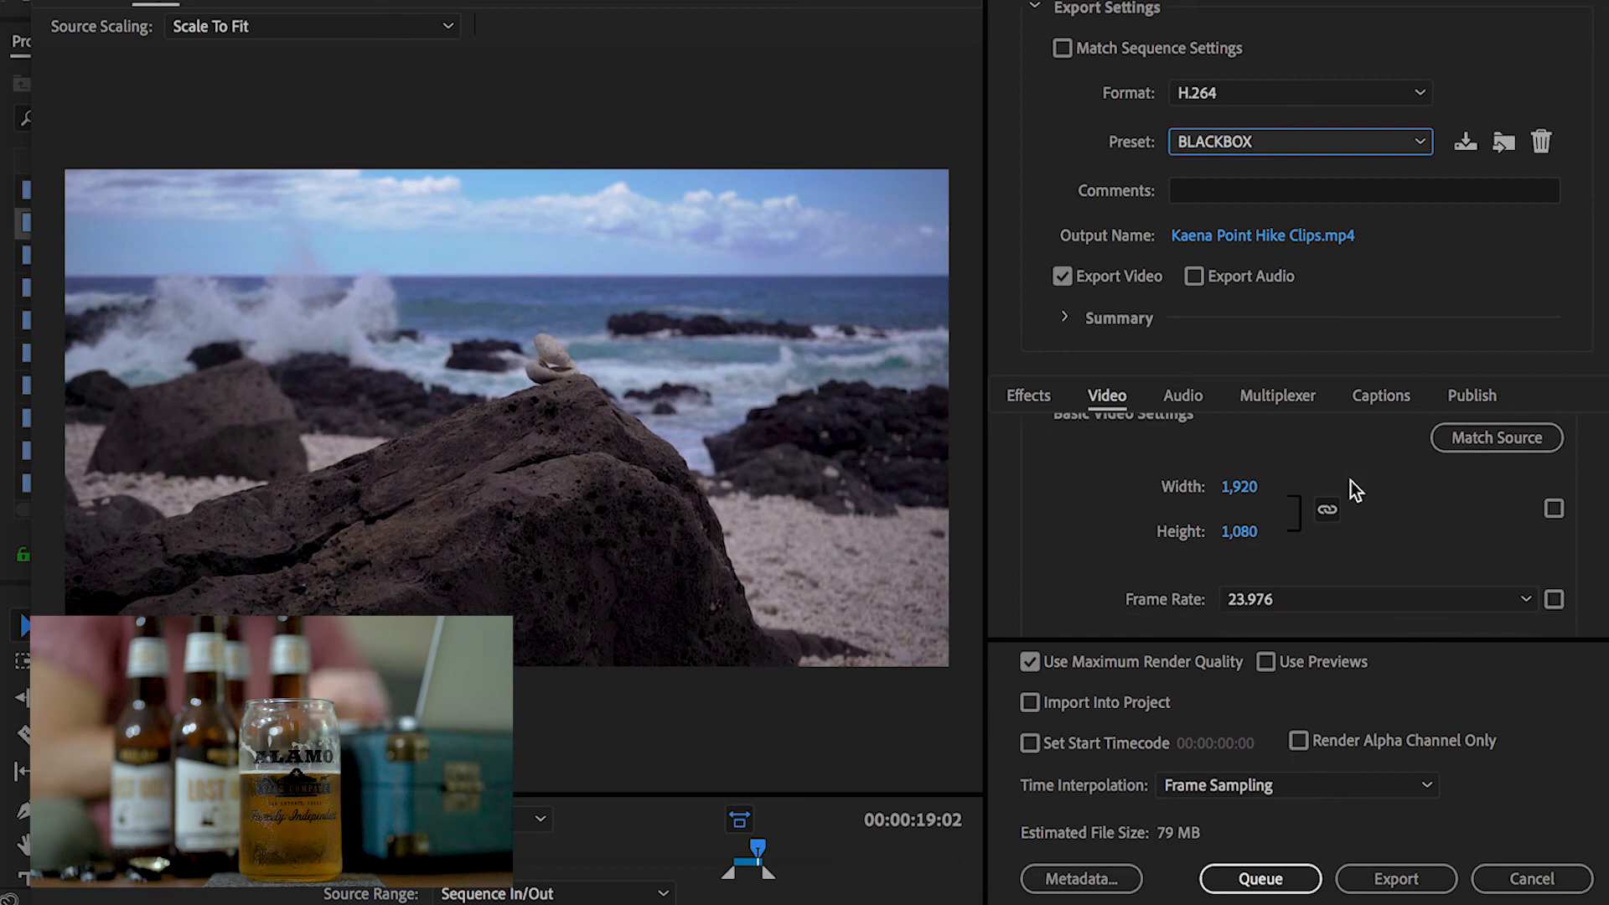
{"action": "scroll", "coordinate": [1351, 481], "scroll_direction": "up", "scroll_amount": 2}
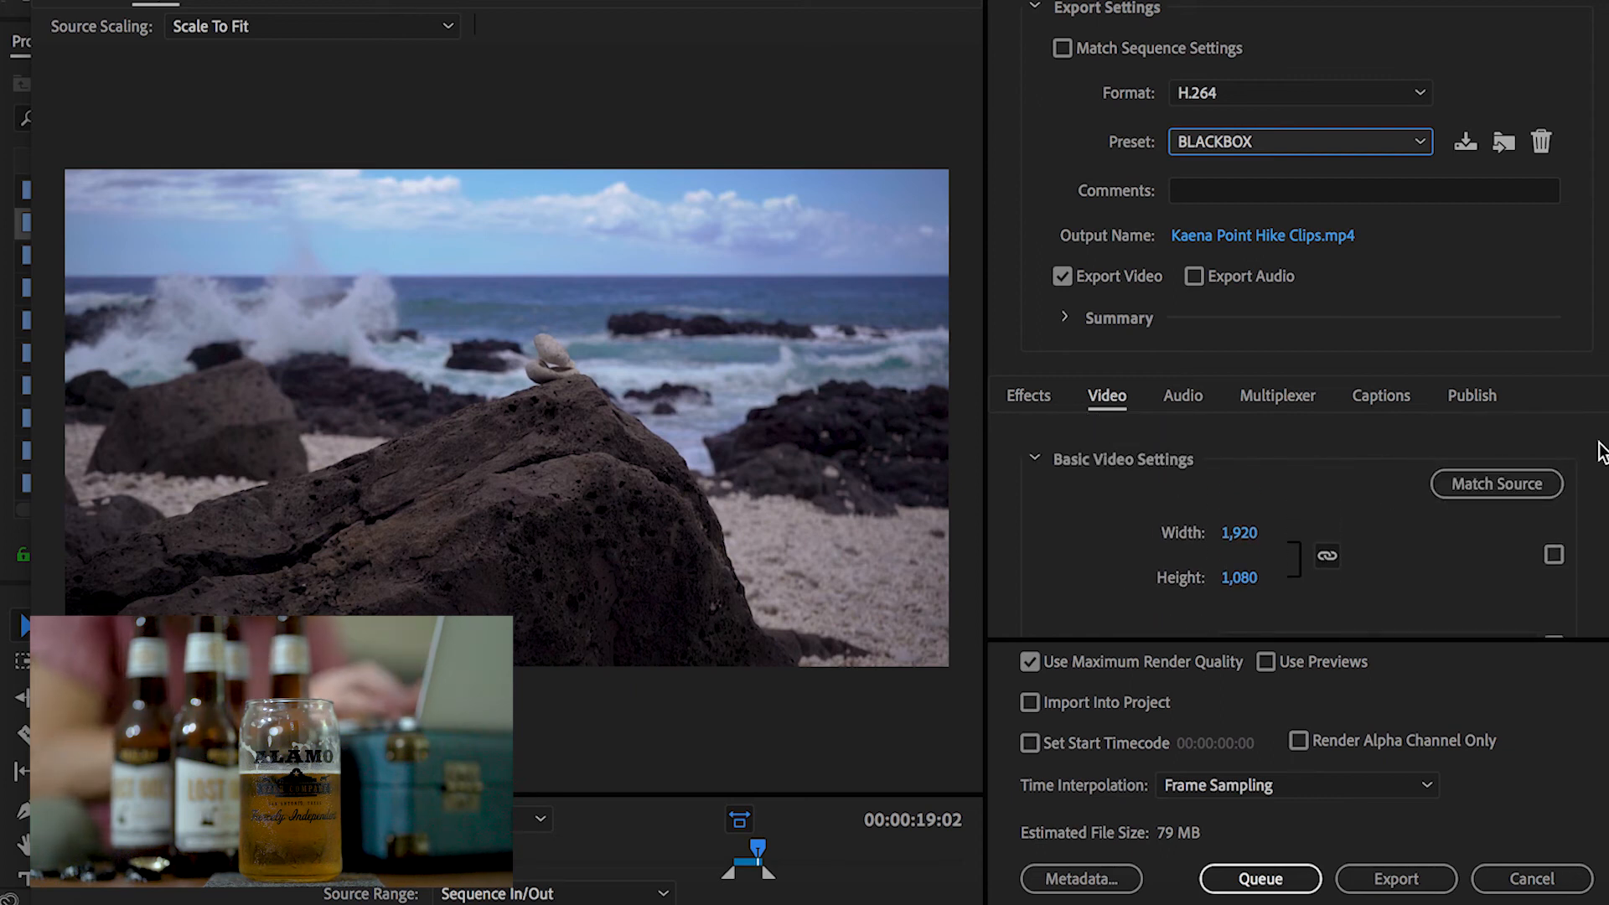
{"action": "scroll", "coordinate": [1307, 536], "scroll_direction": "down", "scroll_amount": 2}
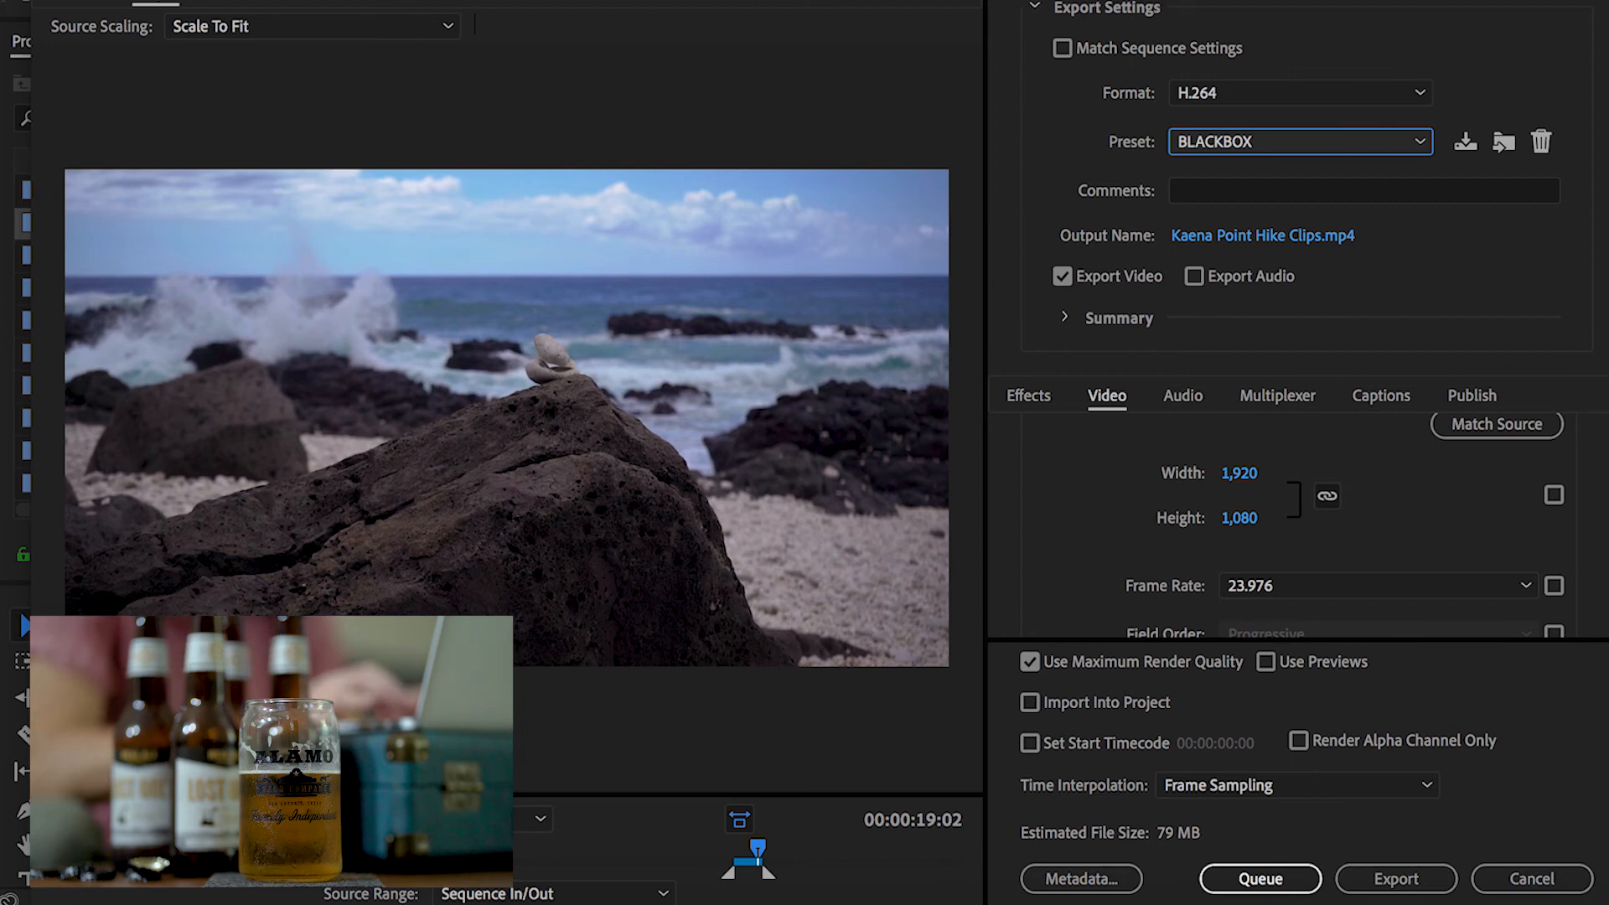
{"action": "scroll", "coordinate": [1341, 524], "scroll_direction": "down", "scroll_amount": 3}
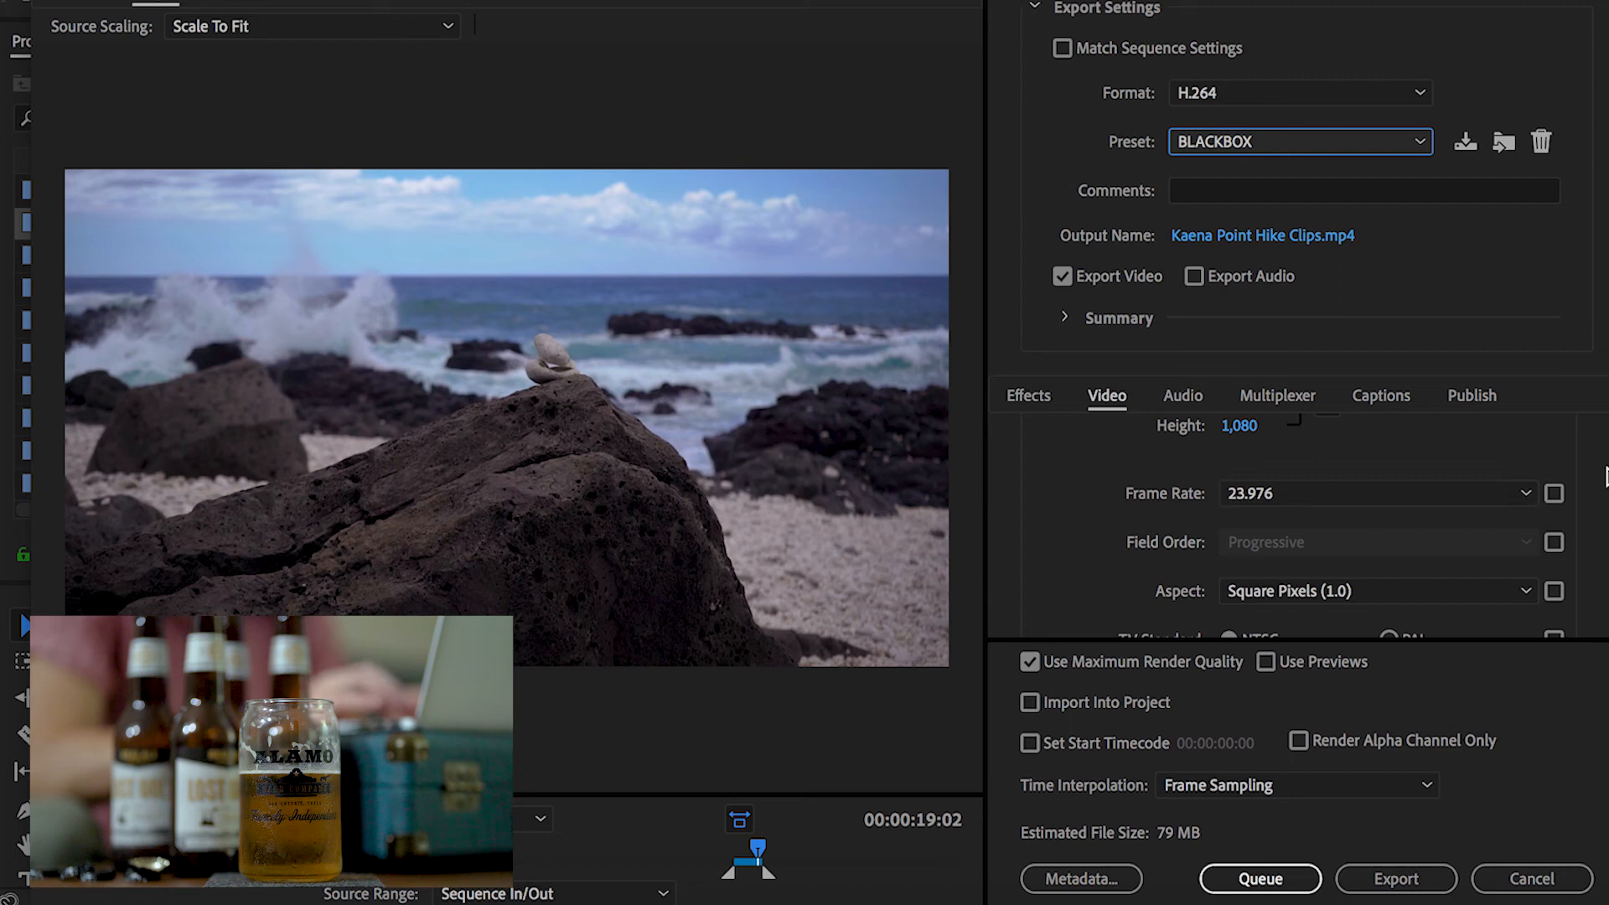
{"action": "scroll", "coordinate": [1342, 524], "scroll_direction": "down", "scroll_amount": 2}
{"action": "scroll", "coordinate": [1593, 483], "scroll_direction": "down", "scroll_amount": 1}
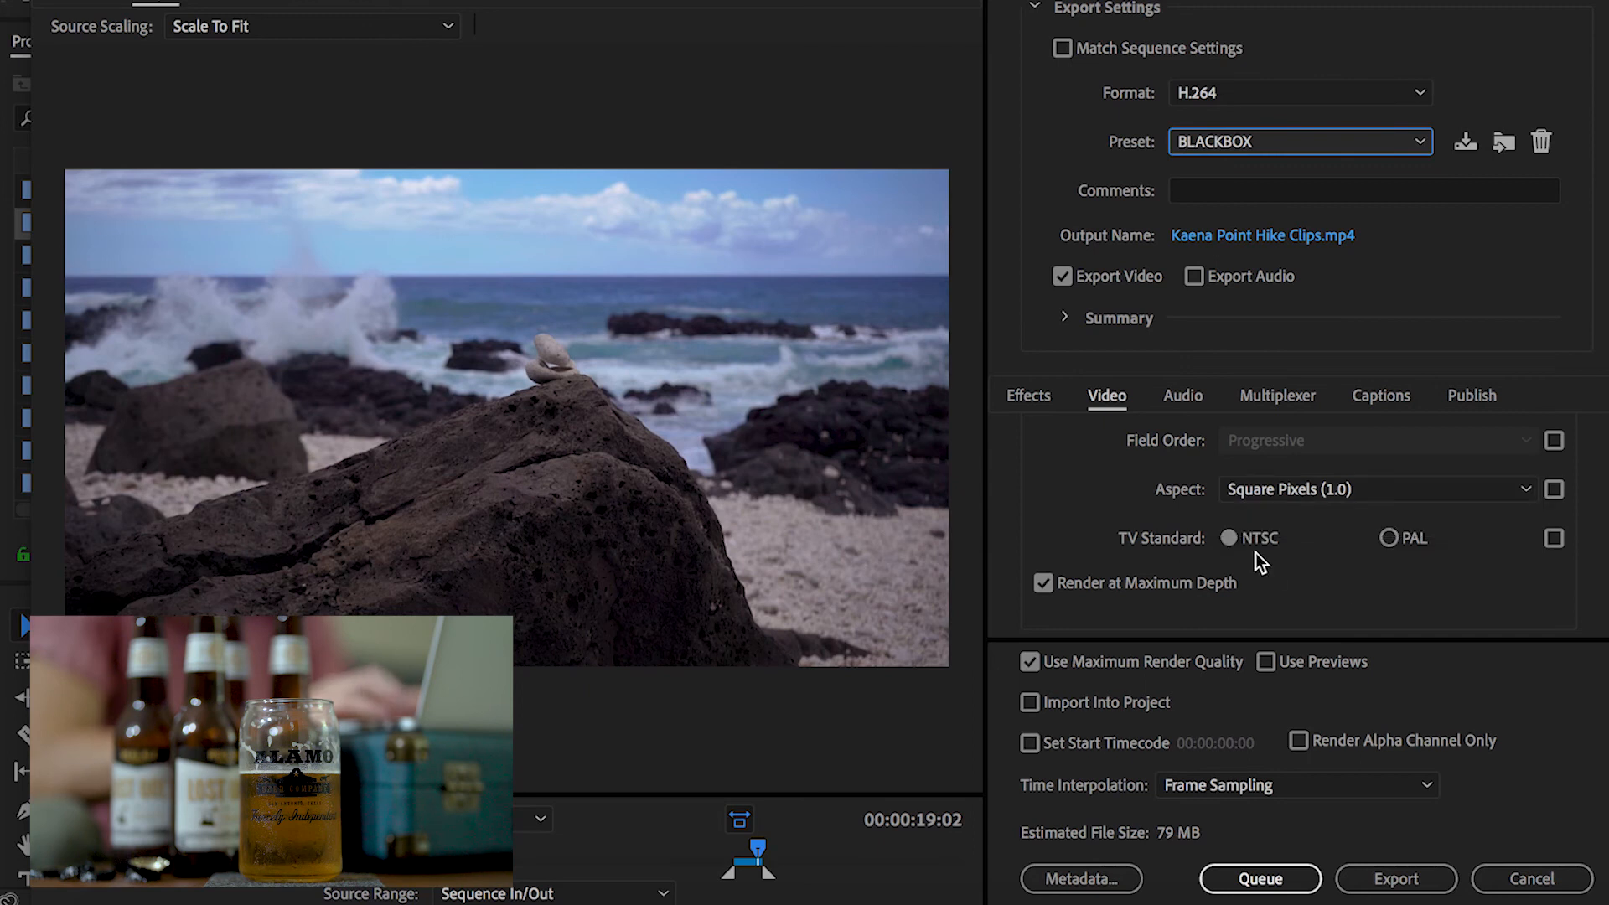
{"action": "scroll", "coordinate": [1297, 524], "scroll_direction": "down", "scroll_amount": 3}
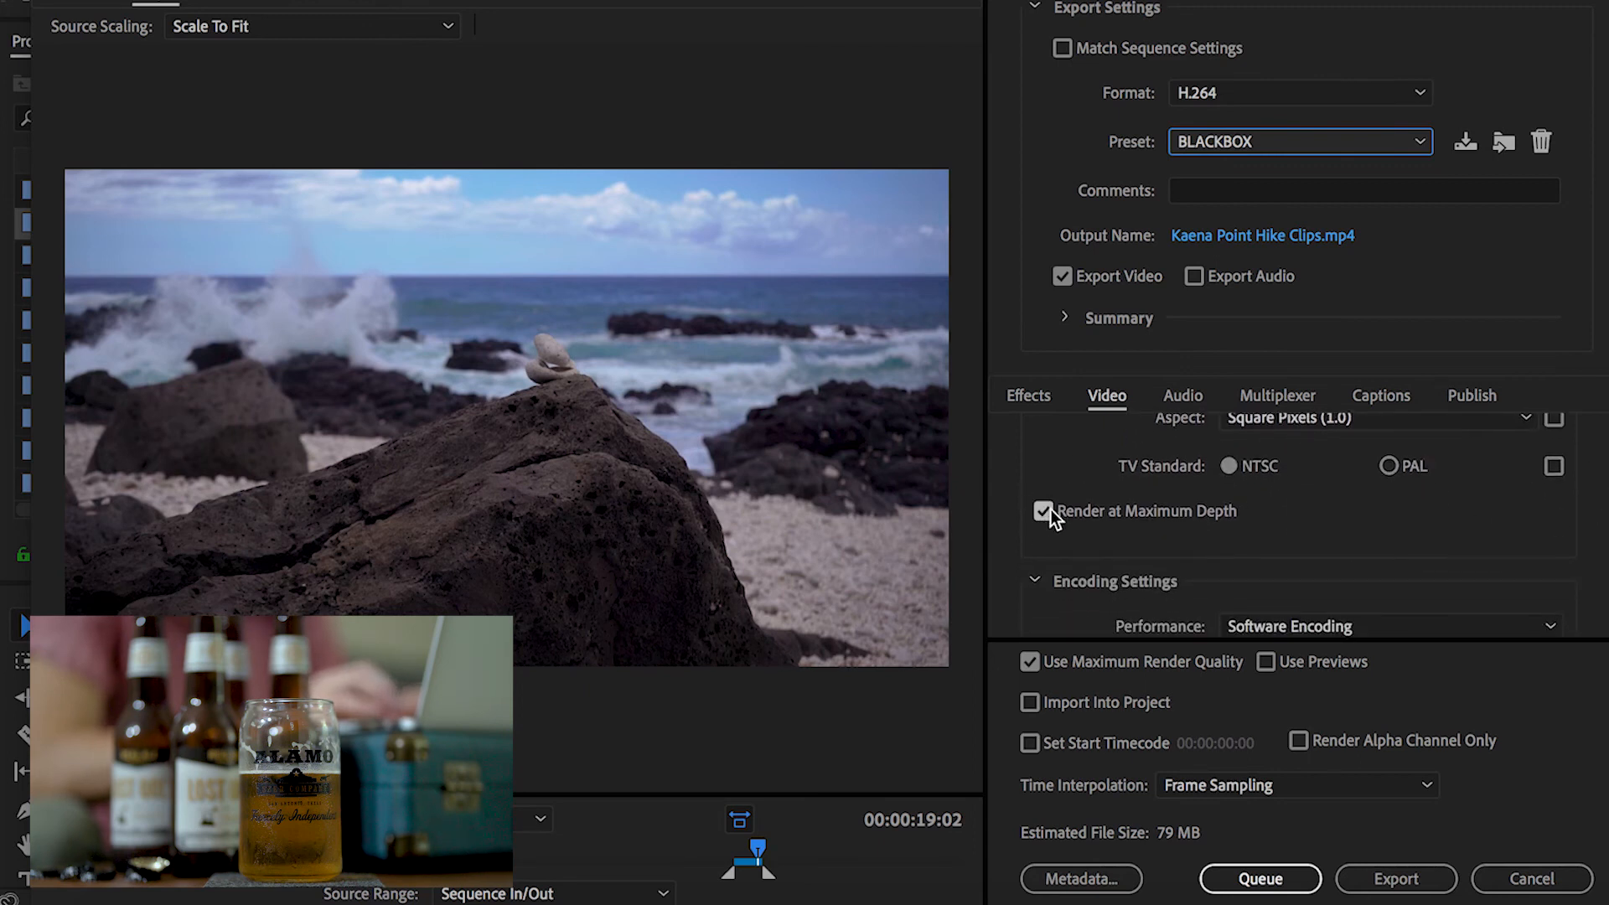
{"action": "scroll", "coordinate": [1297, 523], "scroll_direction": "down", "scroll_amount": 6}
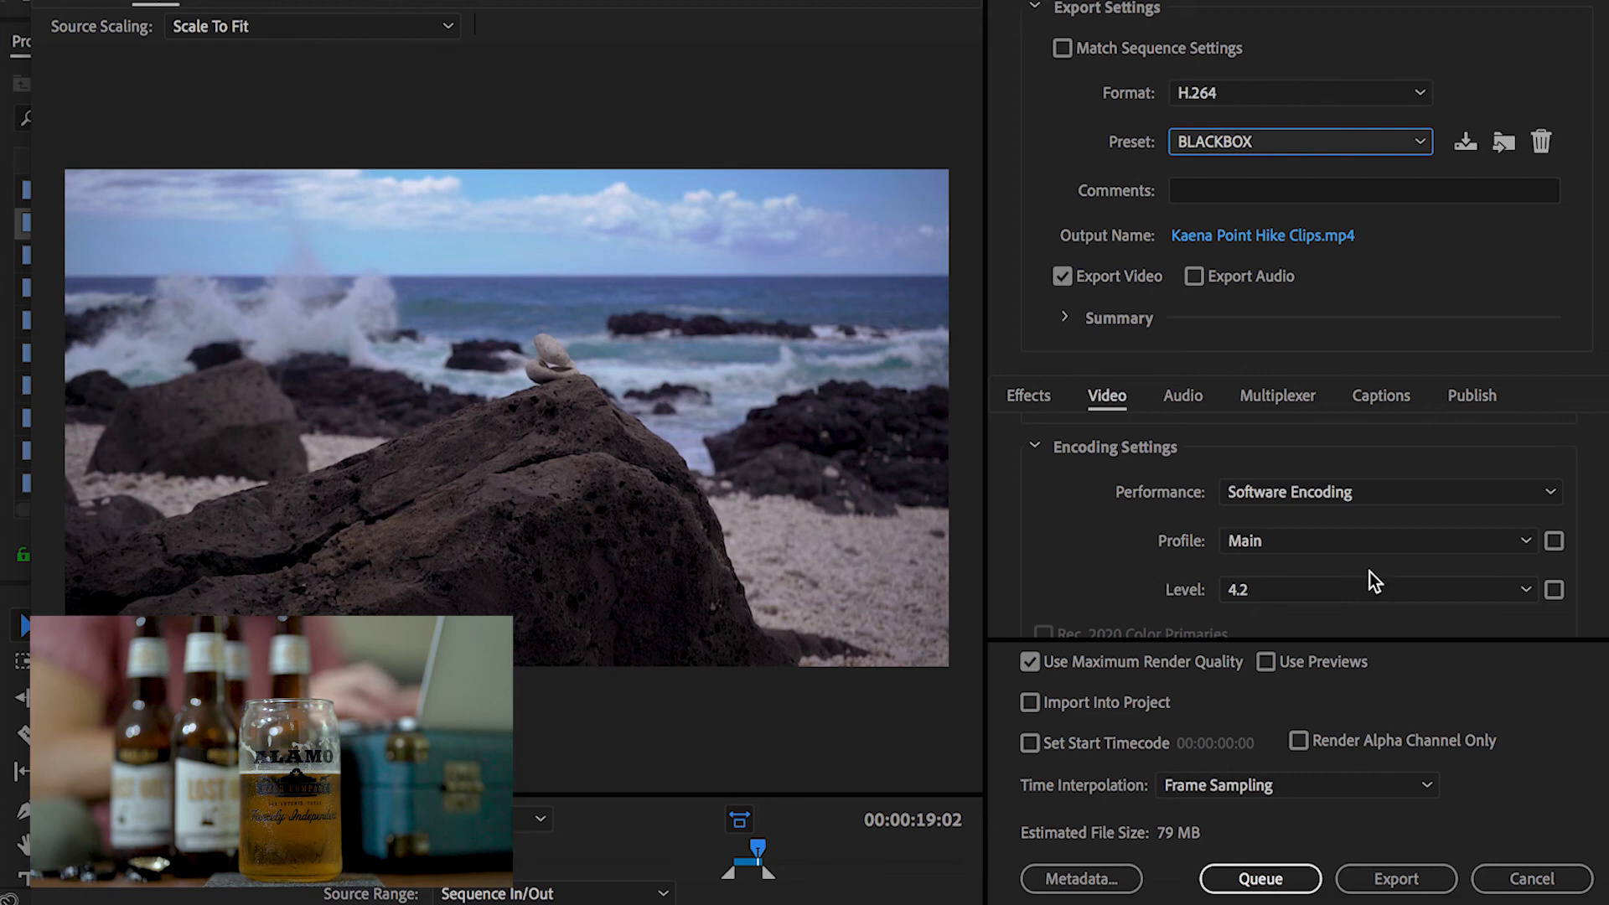
{"action": "scroll", "coordinate": [1298, 528], "scroll_direction": "down", "scroll_amount": 4}
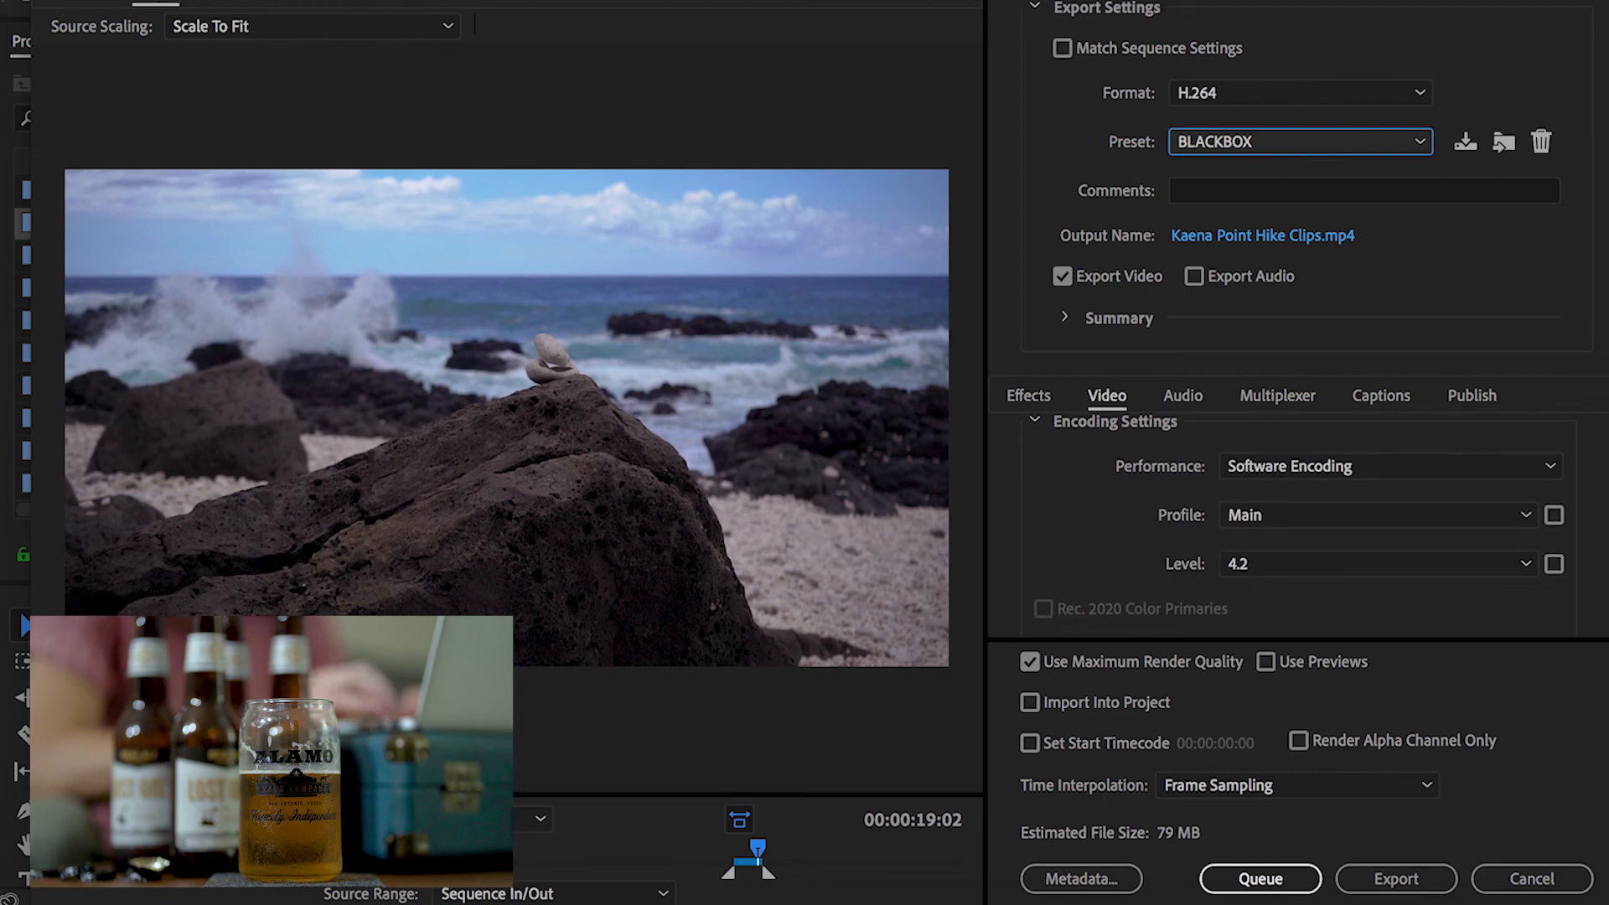
{"action": "scroll", "coordinate": [1298, 528], "scroll_direction": "down", "scroll_amount": 7}
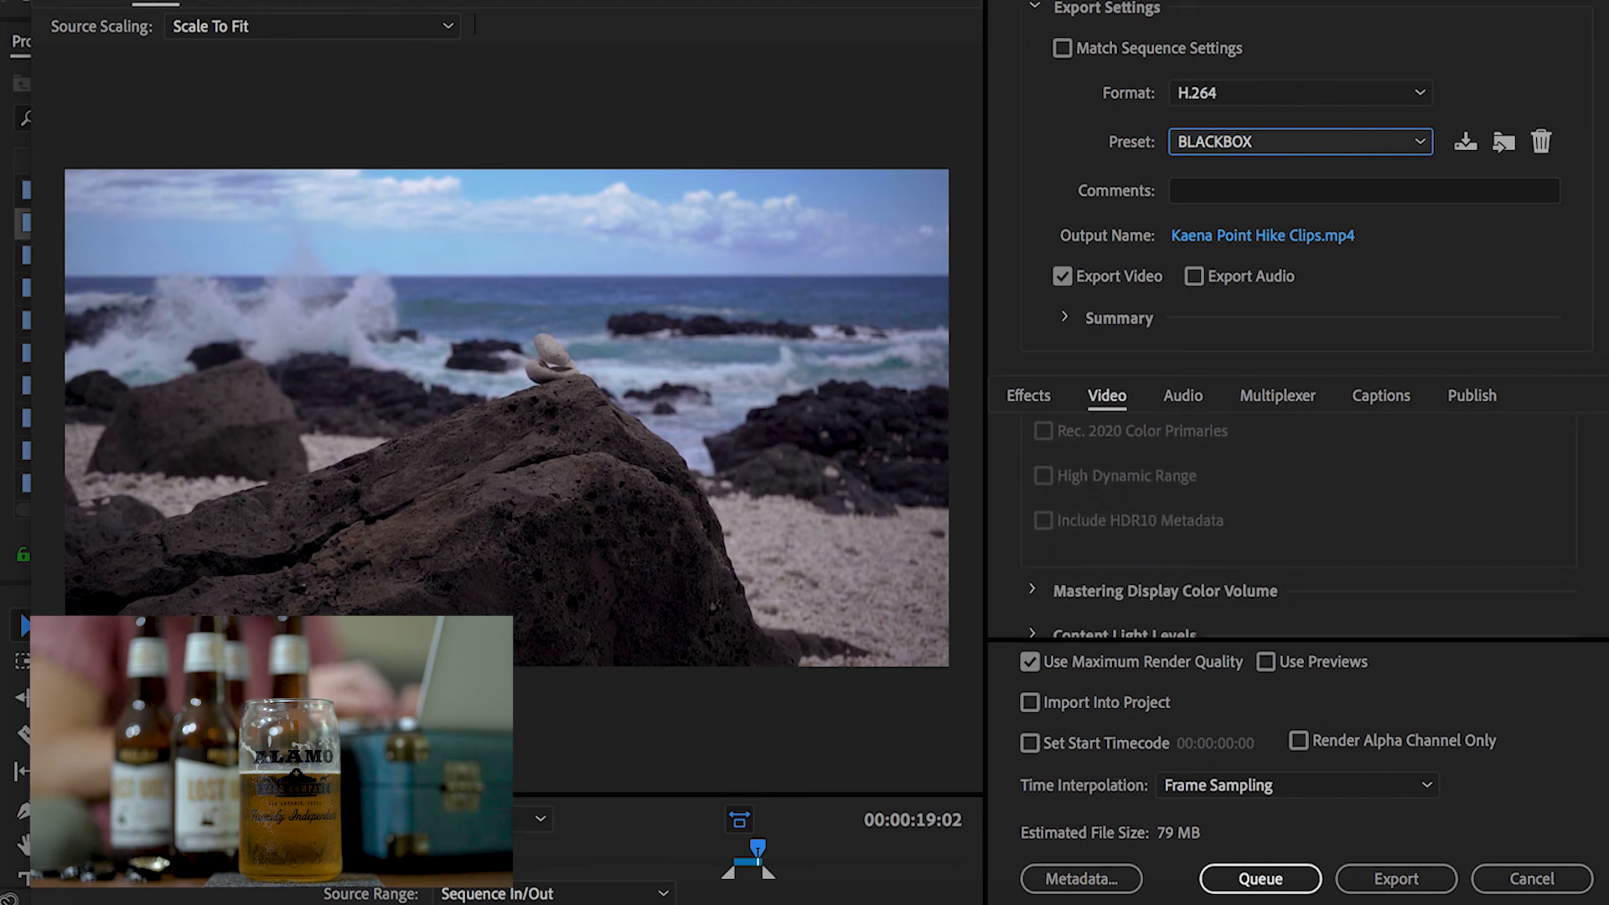
{"action": "scroll", "coordinate": [1297, 529], "scroll_direction": "down", "scroll_amount": 5}
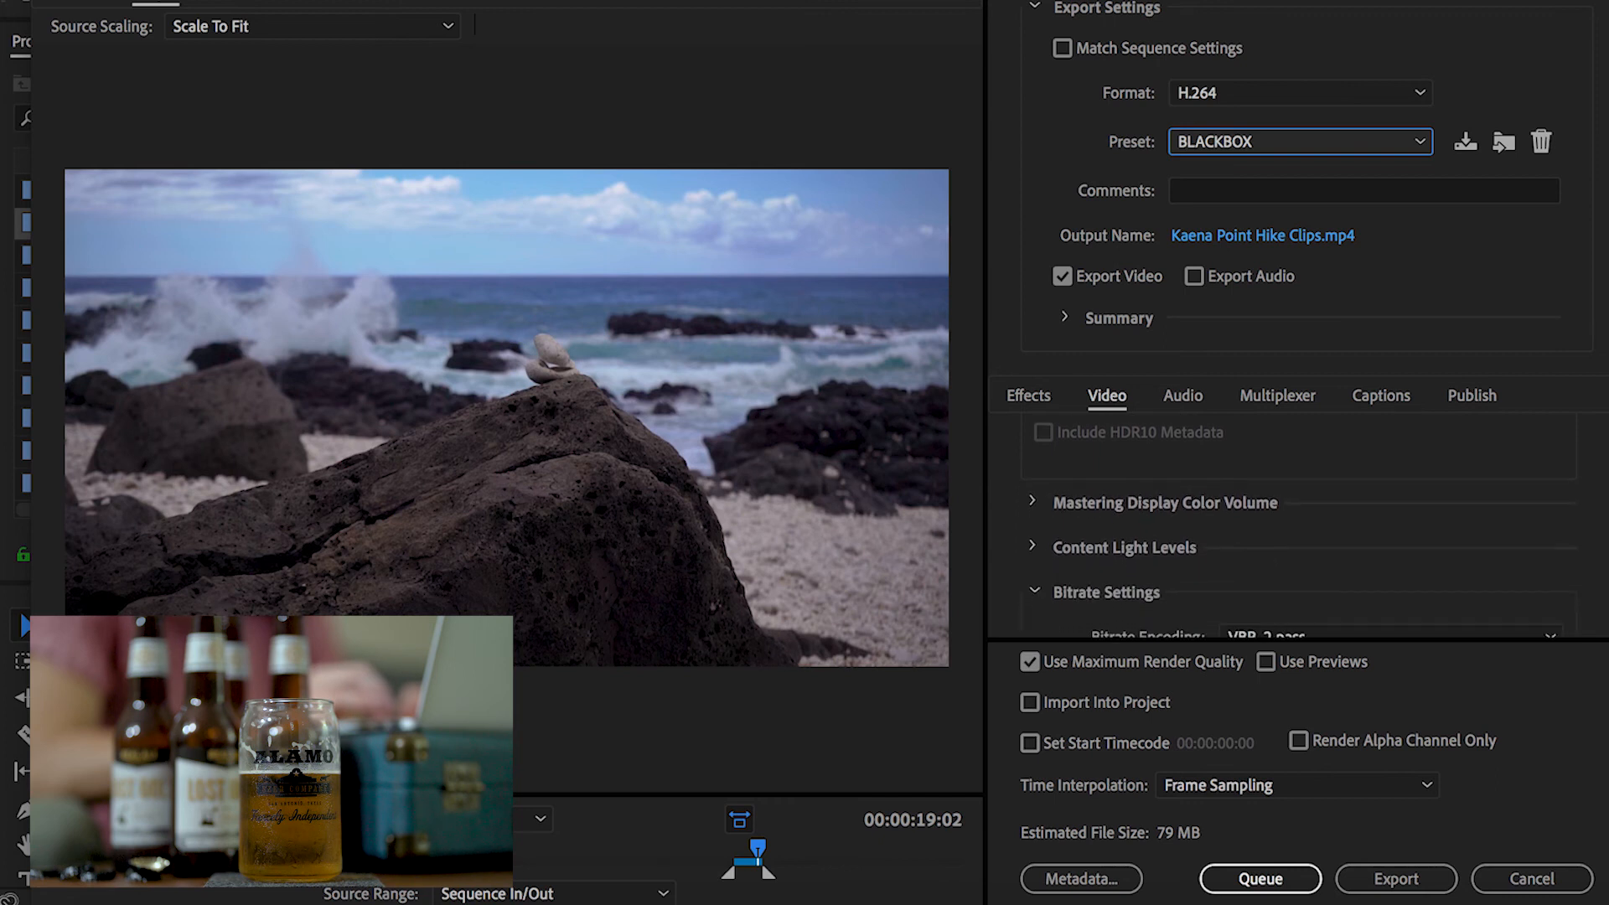
{"action": "scroll", "coordinate": [1297, 528], "scroll_direction": "down", "scroll_amount": 3}
{"action": "scroll", "coordinate": [1297, 528], "scroll_direction": "down", "scroll_amount": 5}
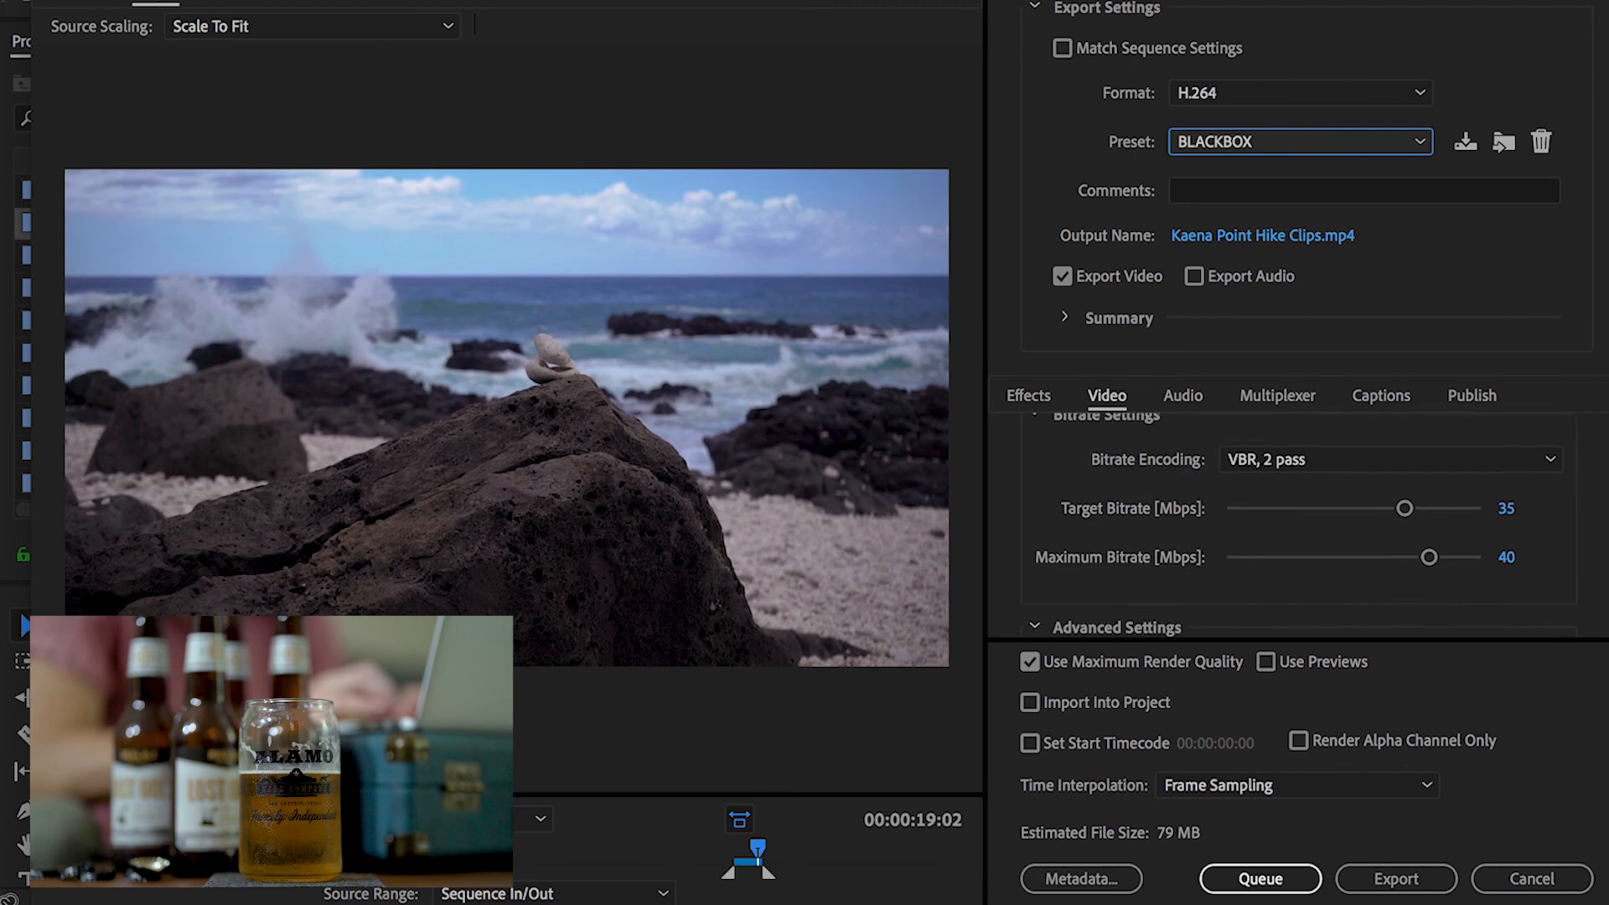
{"action": "scroll", "coordinate": [1298, 528], "scroll_direction": "up", "scroll_amount": 3}
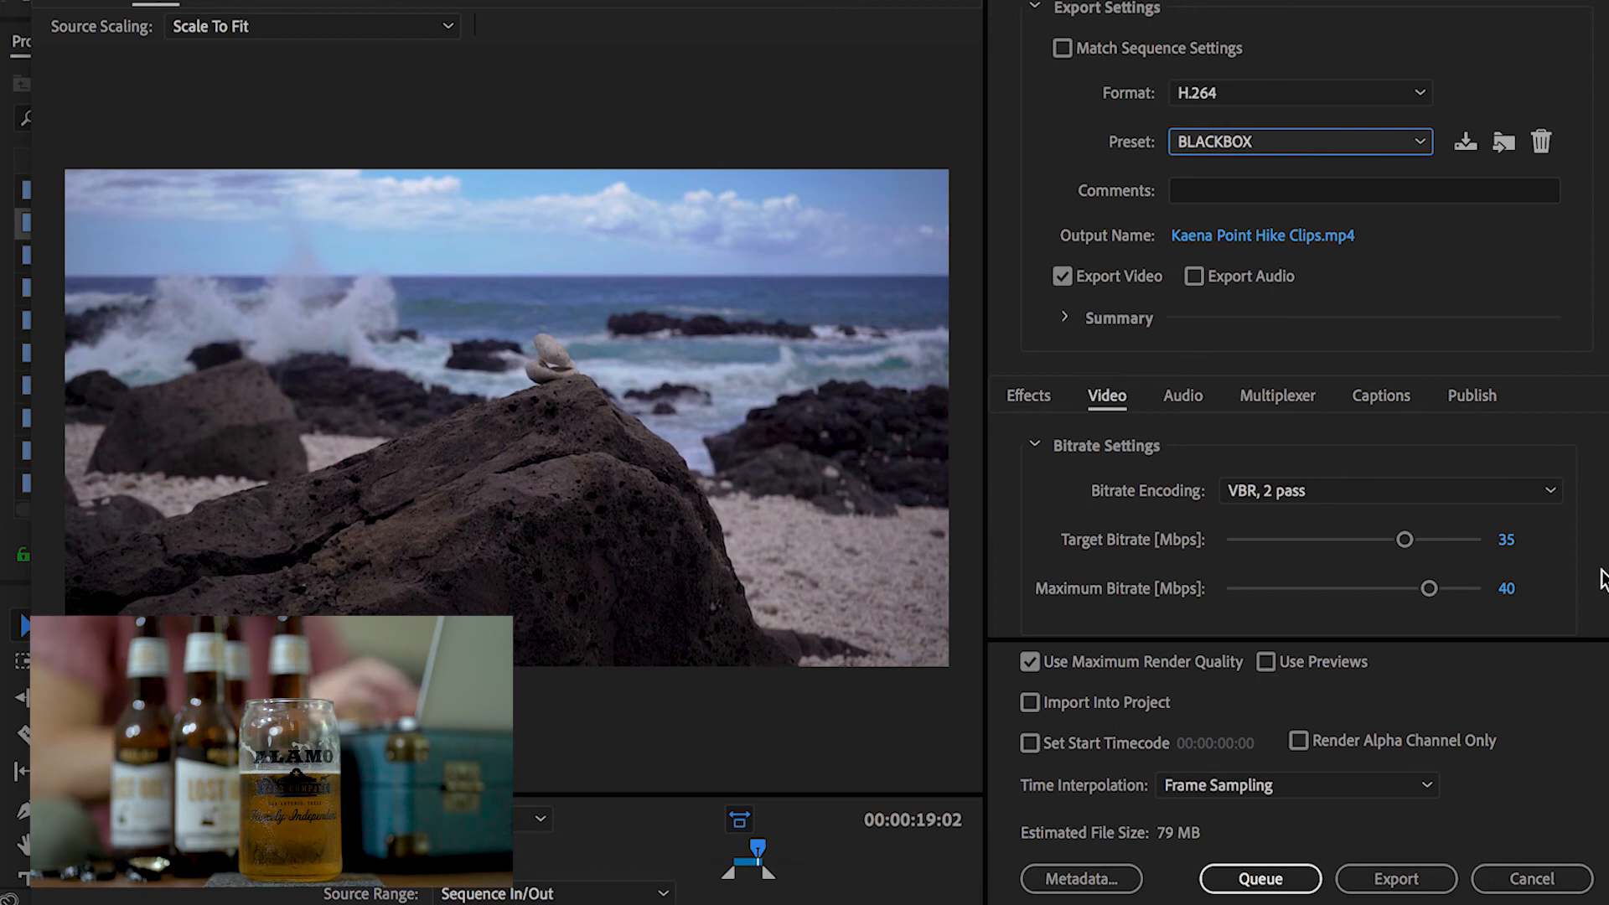
{"action": "scroll", "coordinate": [1298, 526], "scroll_direction": "down", "scroll_amount": 3}
{"action": "scroll", "coordinate": [1298, 527], "scroll_direction": "up", "scroll_amount": 2}
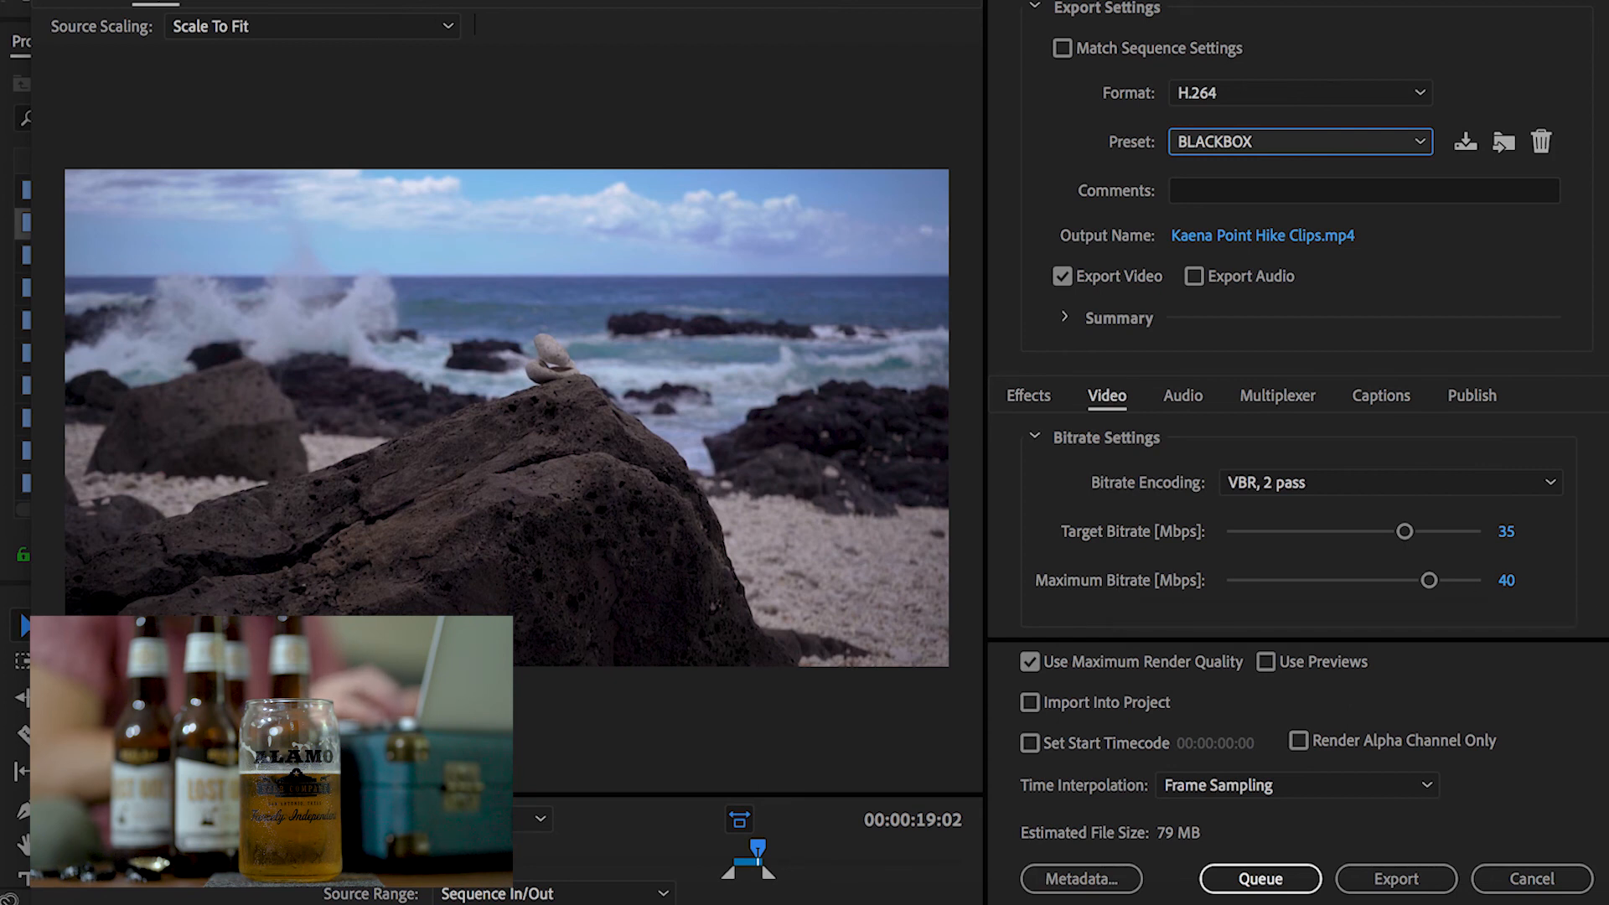
{"action": "scroll", "coordinate": [1299, 520], "scroll_direction": "down", "scroll_amount": 2}
{"action": "scroll", "coordinate": [1299, 520], "scroll_direction": "down", "scroll_amount": 3}
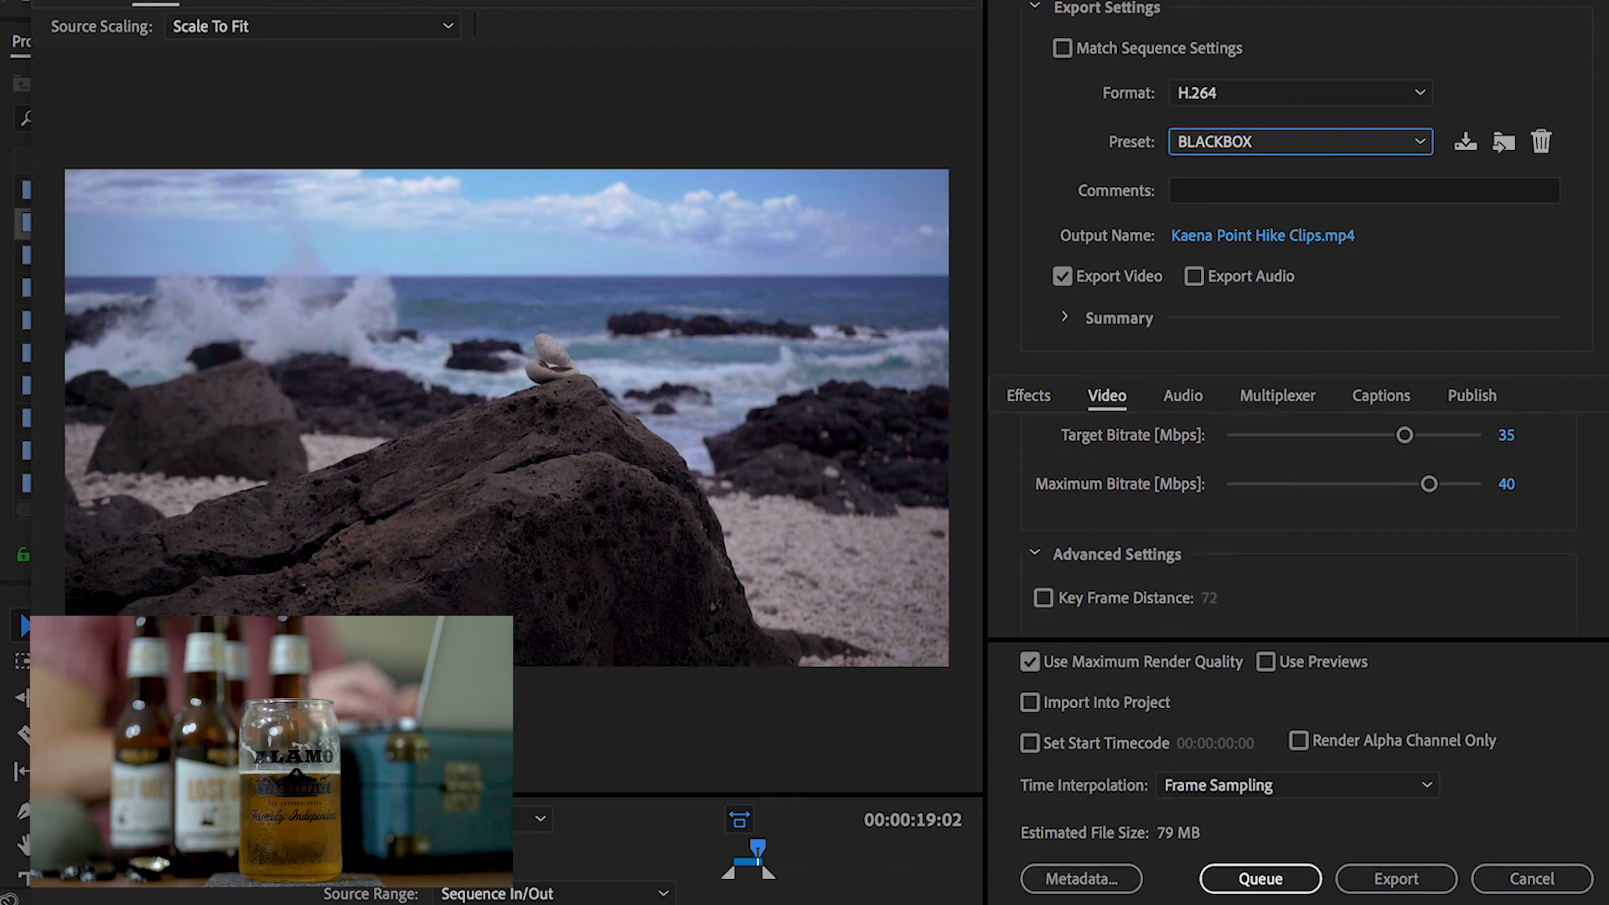
{"action": "scroll", "coordinate": [1299, 519], "scroll_direction": "down", "scroll_amount": 2}
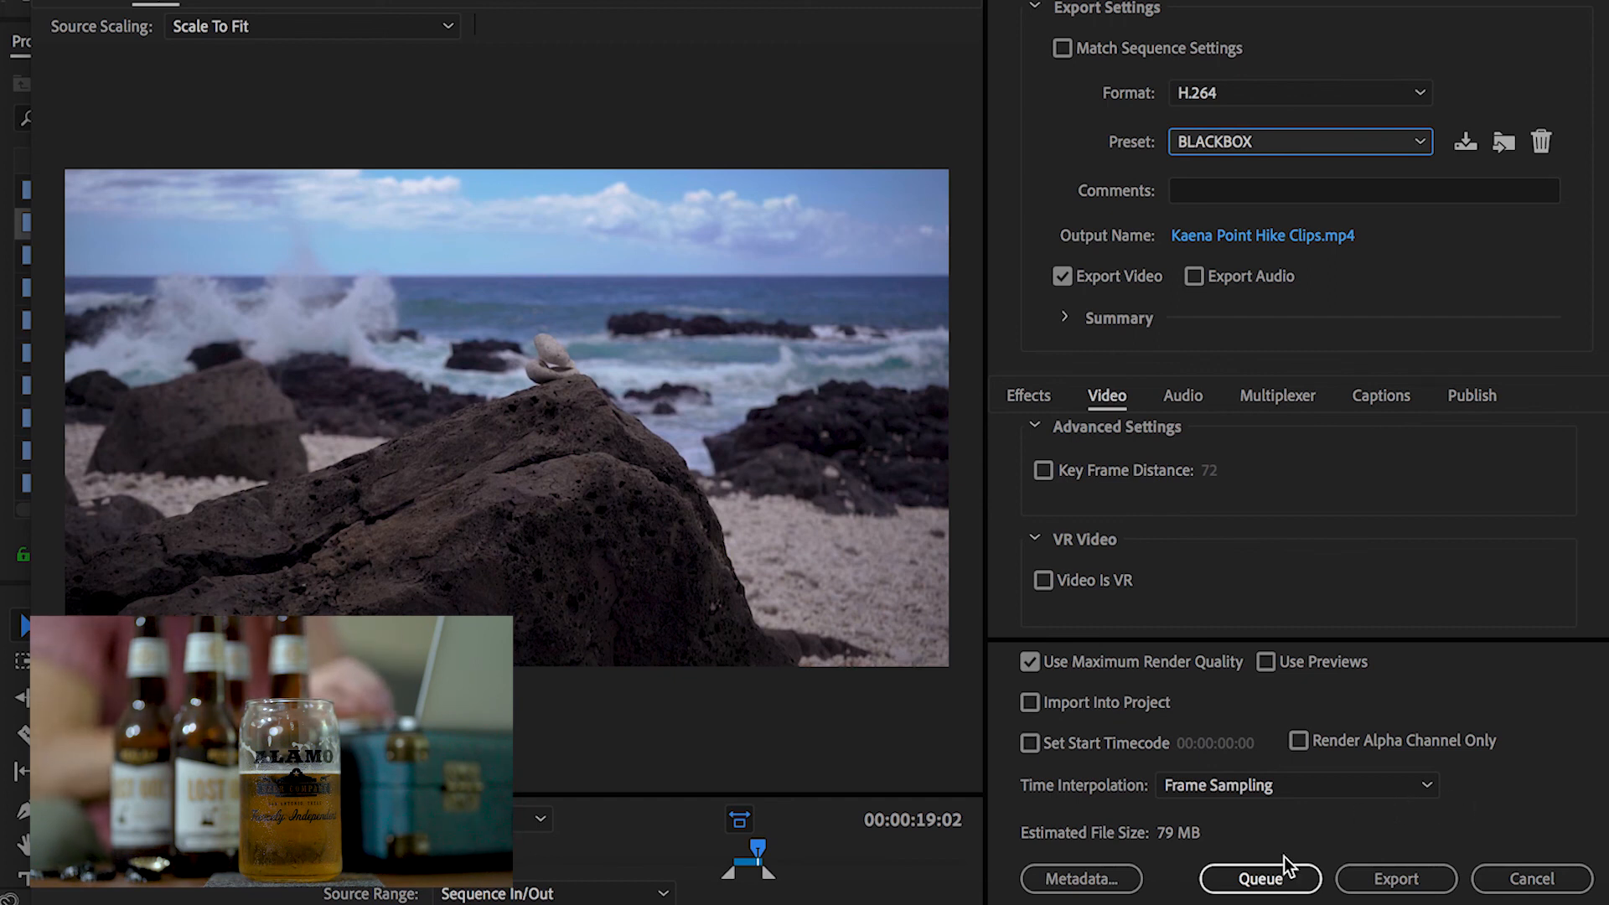
Send the export of Kaena Point Hike Clips.mp4 to the render queue
{"action": "left_click", "coordinate": [1276, 880]}
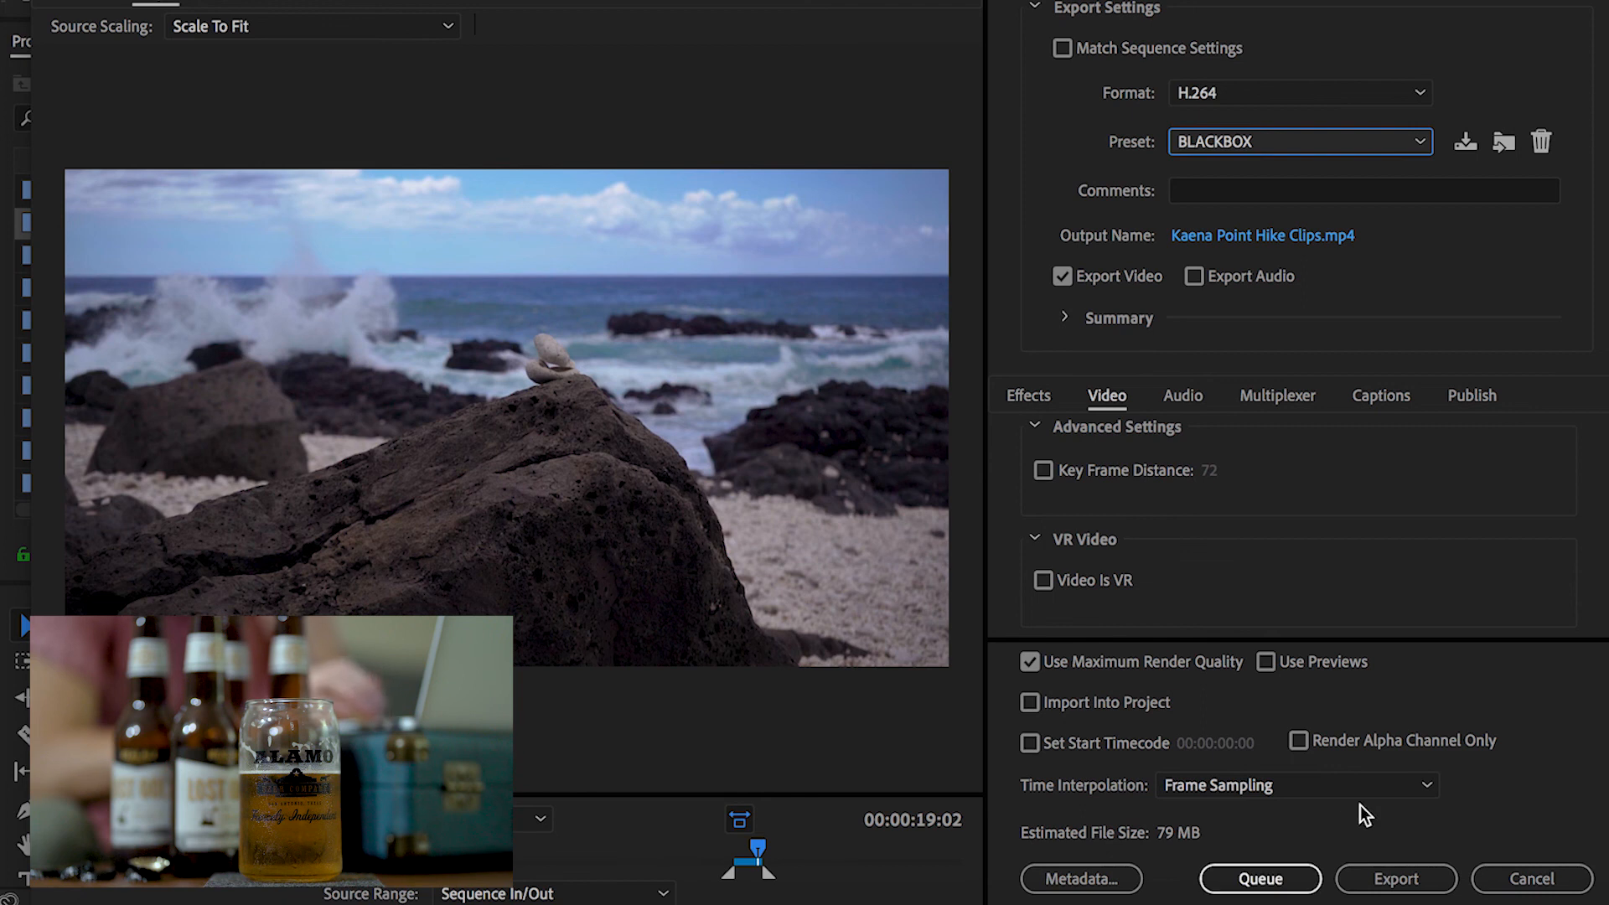